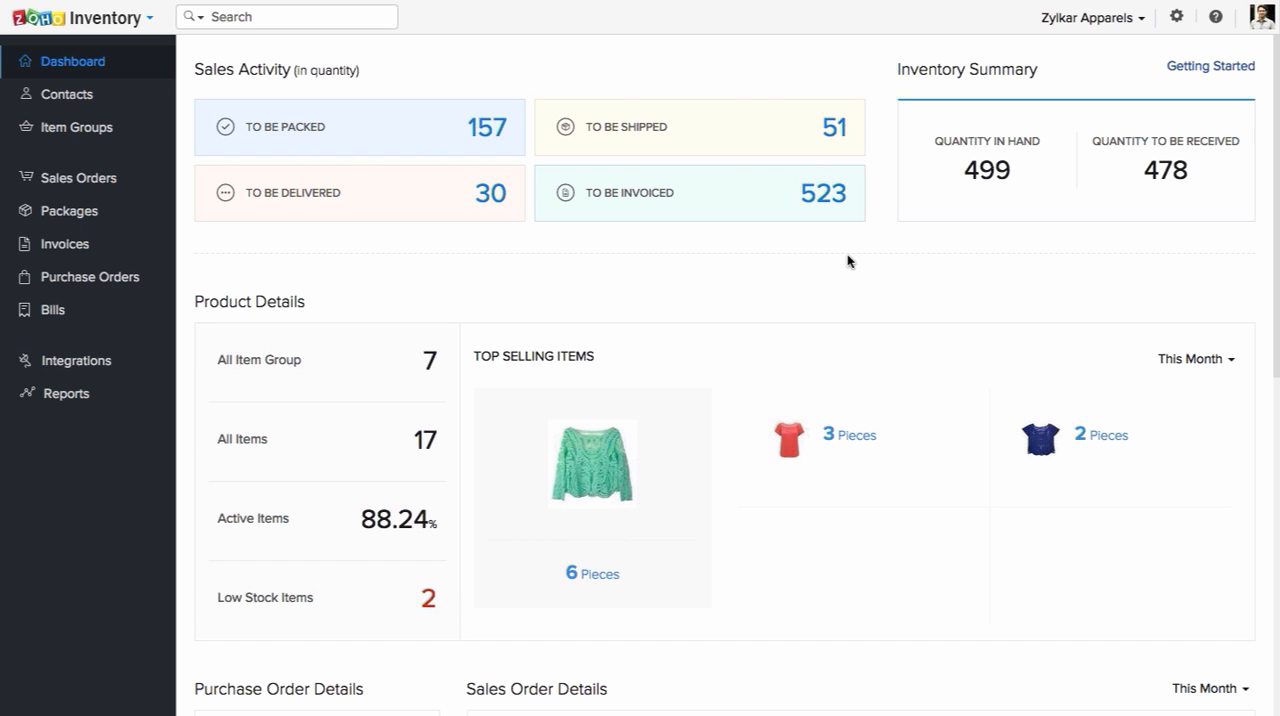
# Step: Review the dashboard's product, purchase order and sales order details, including the period choices for Sales Order Details
pyautogui.scroll(-3, 834, 268)
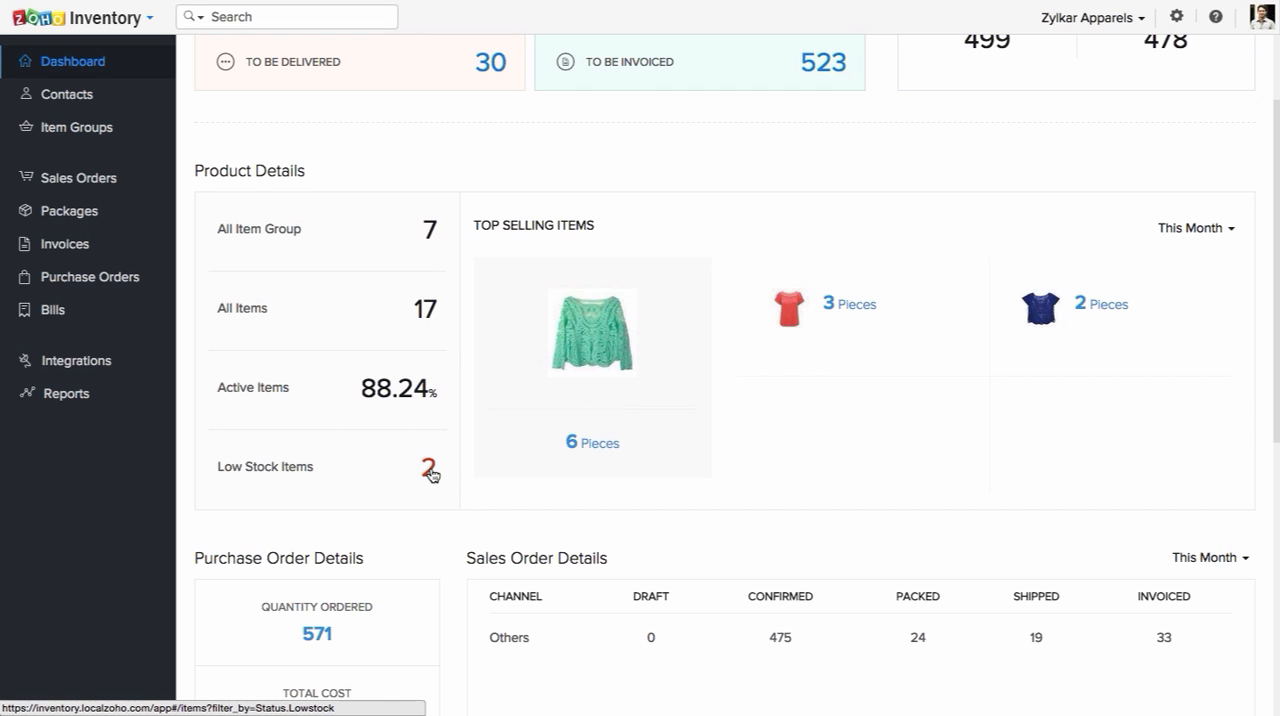
pyautogui.scroll(-2, 569, 494)
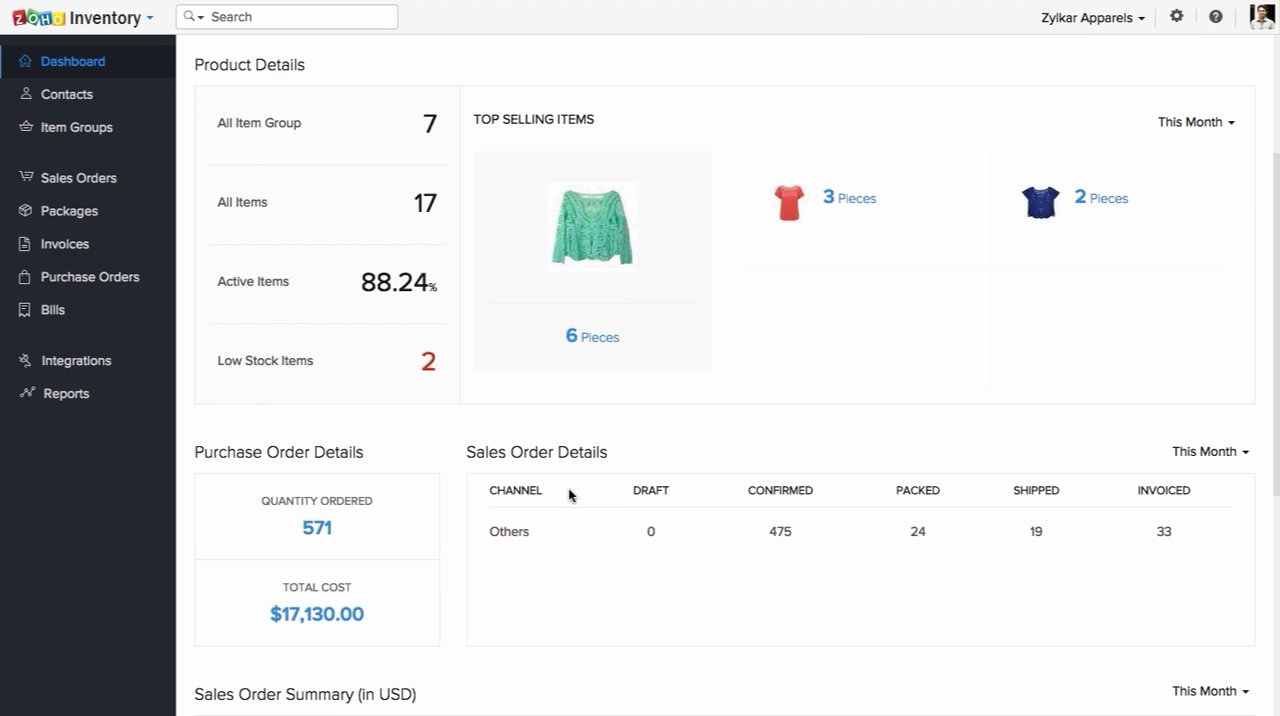
pyautogui.scroll(-3, 569, 494)
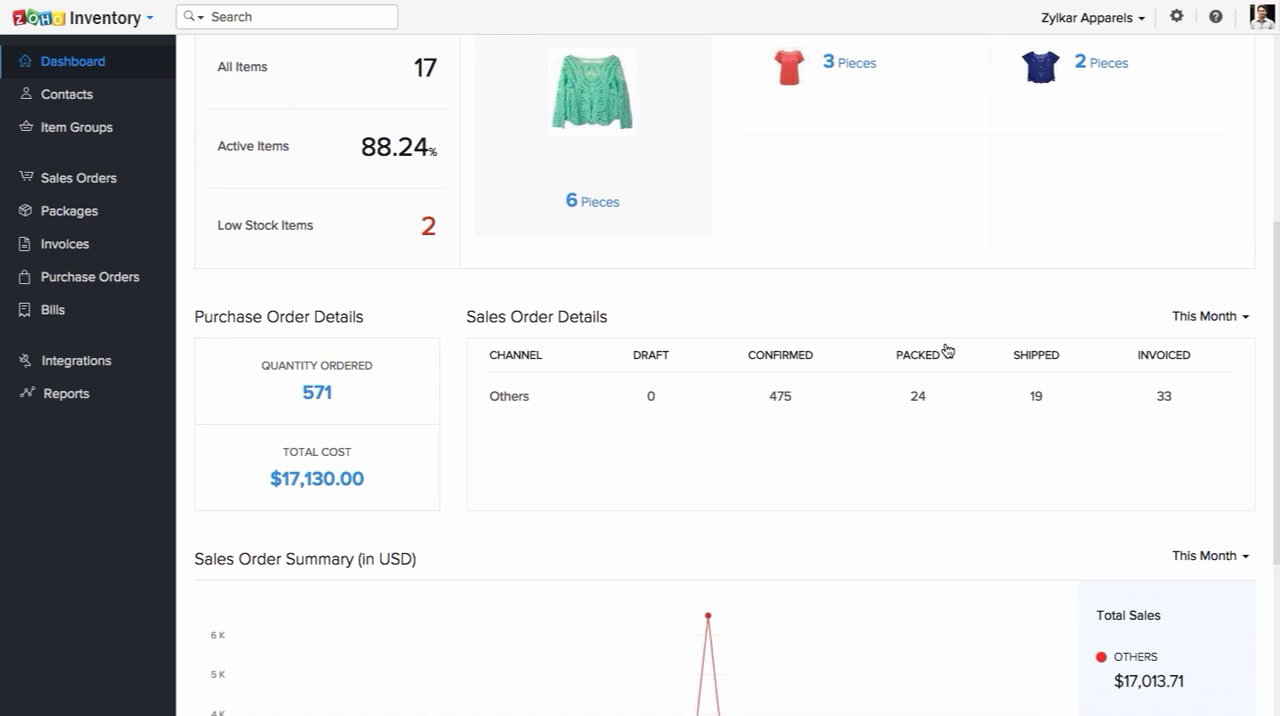
pyautogui.click(1215, 317)
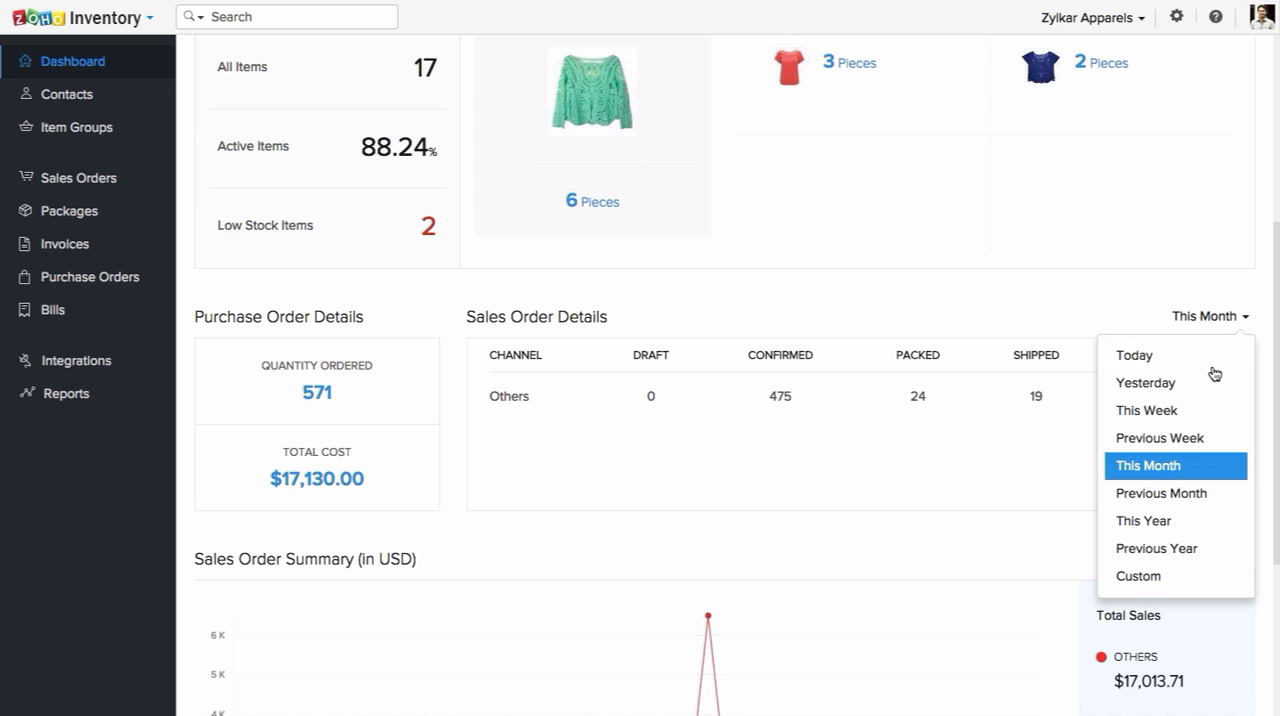
pyautogui.click(1004, 427)
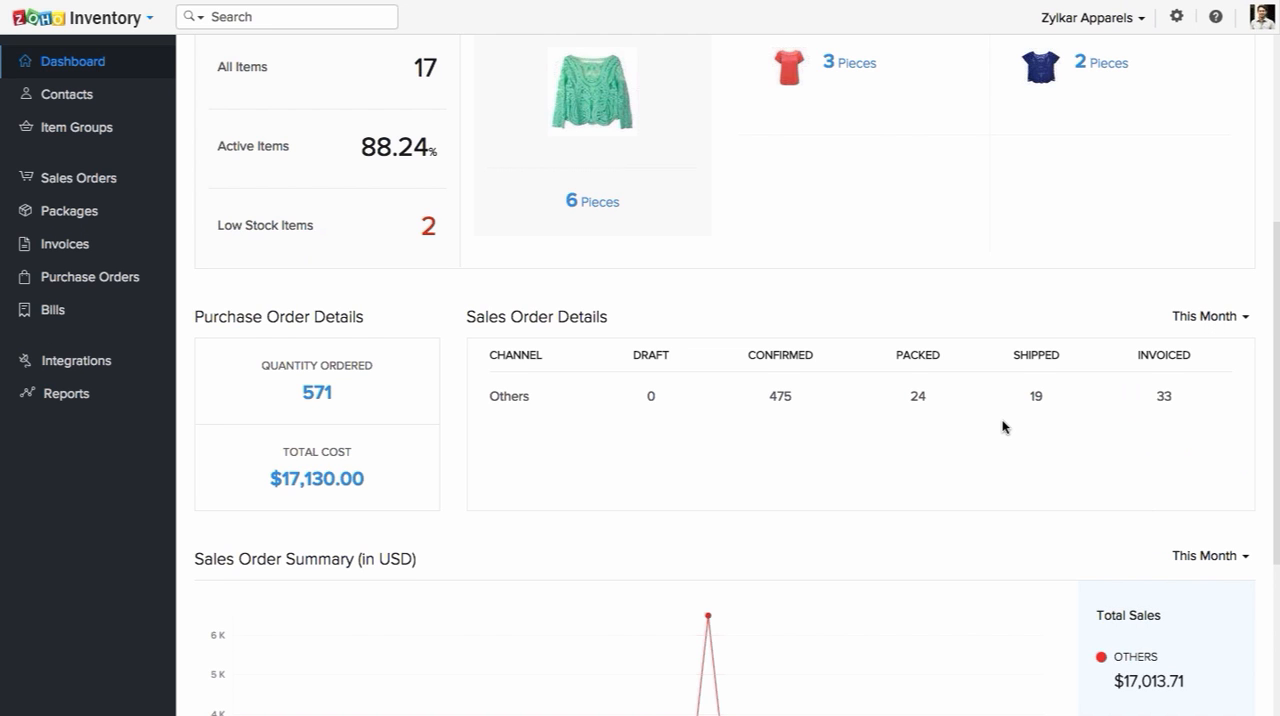
# Step: Examine the Sales Order Summary chart and its available periods on the dashboard
pyautogui.scroll(-3, 1004, 427)
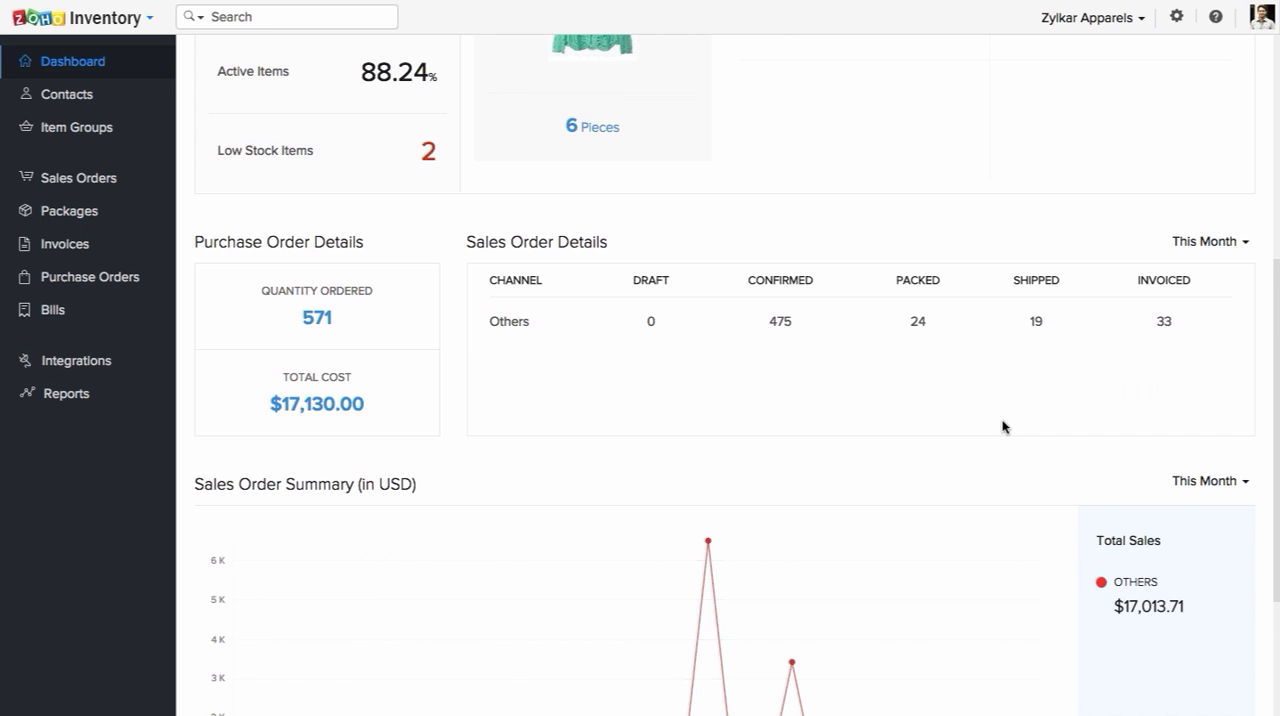
pyautogui.scroll(-2, 1004, 427)
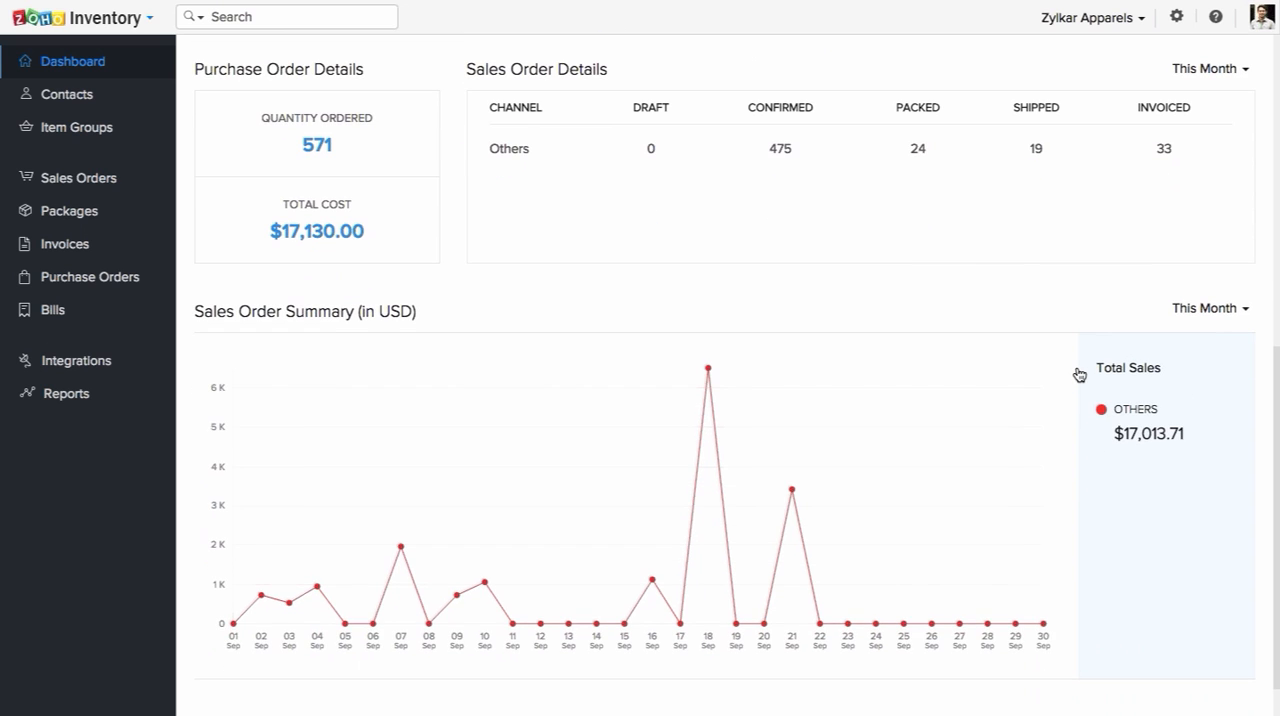
pyautogui.click(1231, 310)
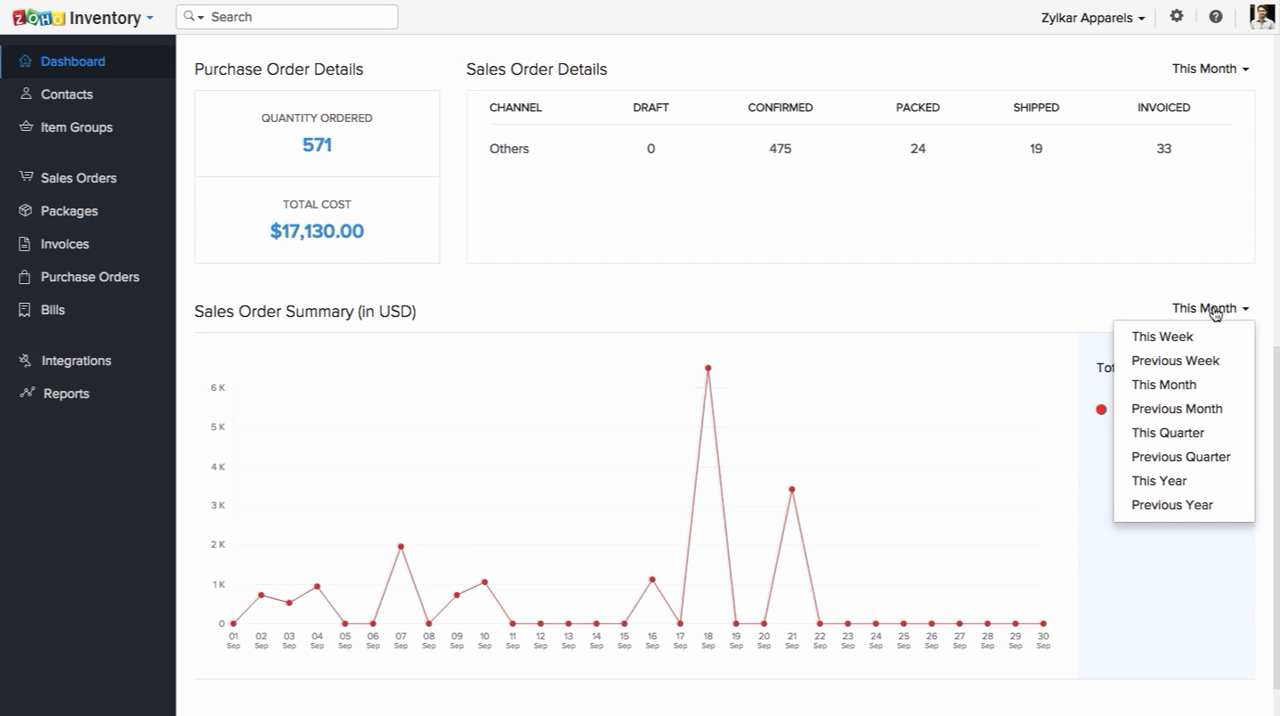
pyautogui.click(1032, 301)
pyautogui.scroll(2, 1032, 301)
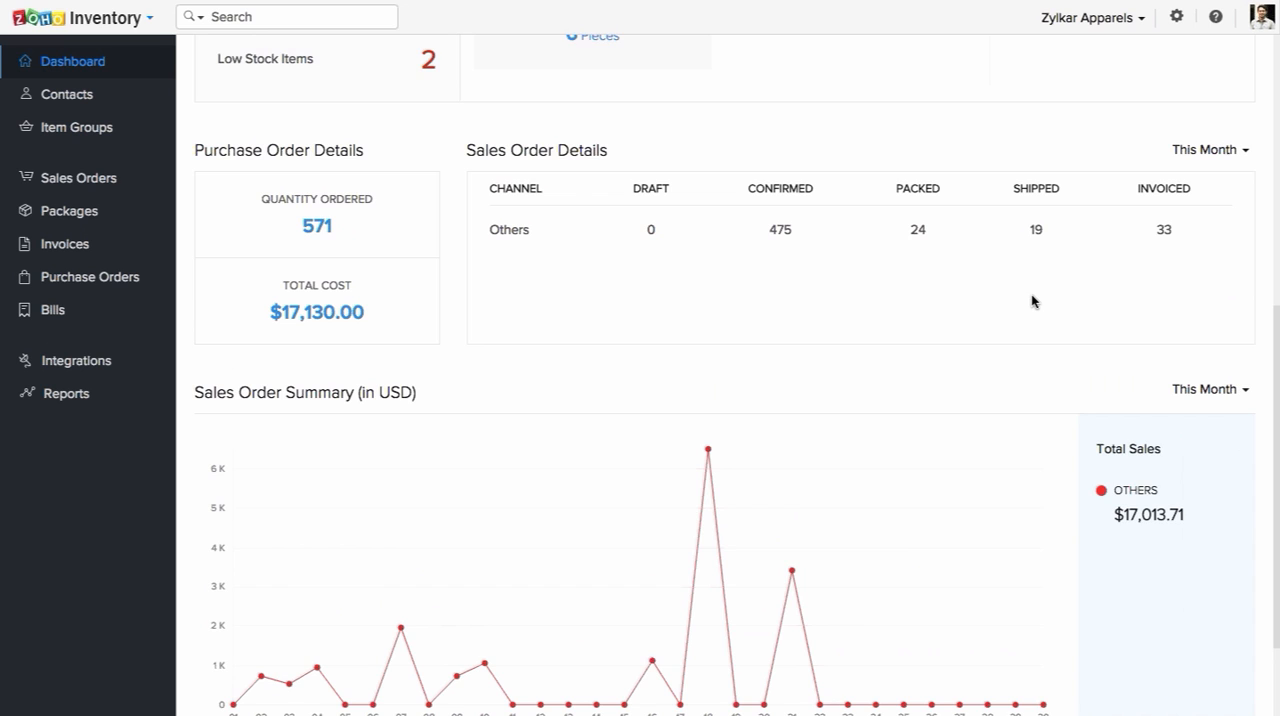
pyautogui.scroll(3, 1032, 301)
pyautogui.scroll(2, 1032, 301)
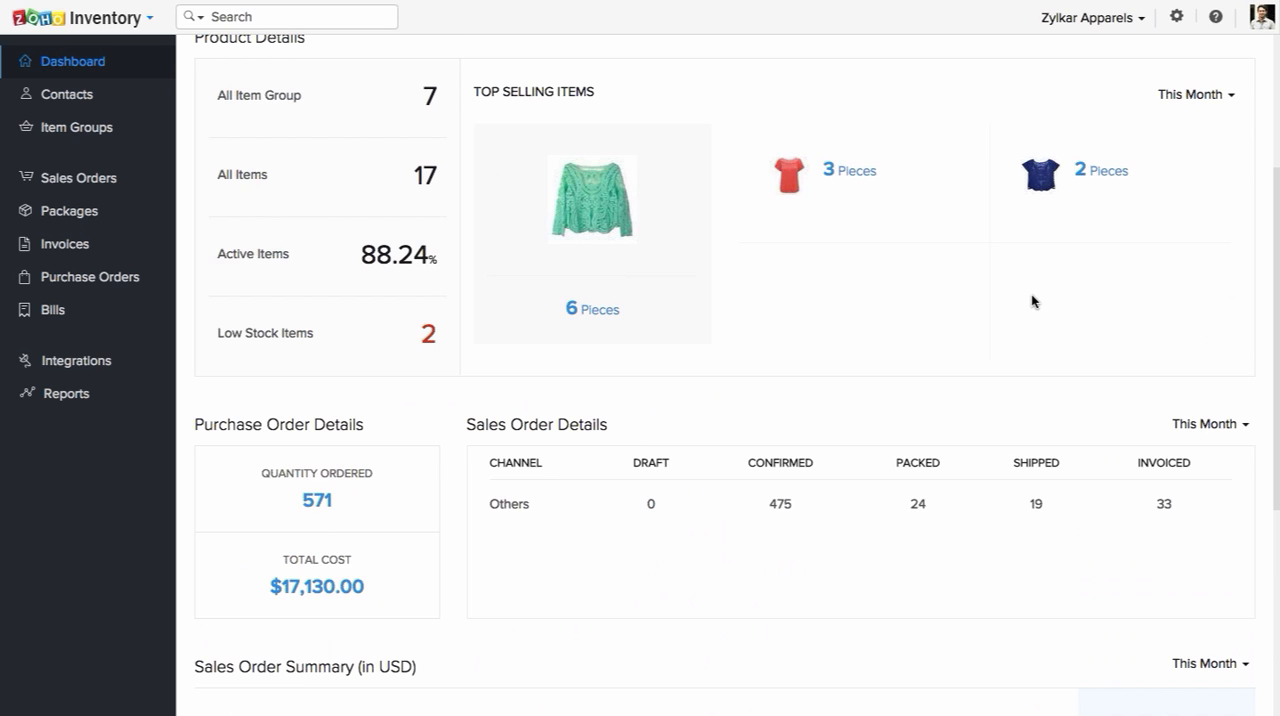
pyautogui.scroll(5, 1032, 301)
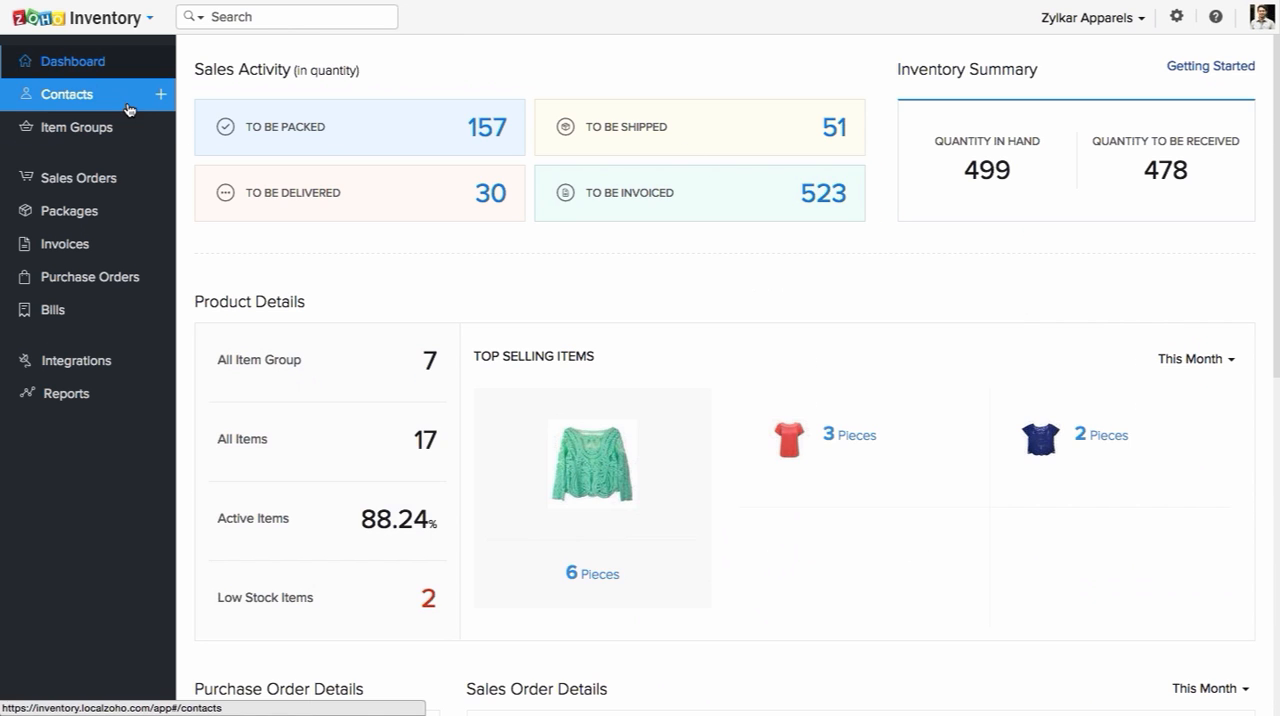
# Step: Start a new contact and look through its contact, tax and payment fields
pyautogui.click(163, 96)
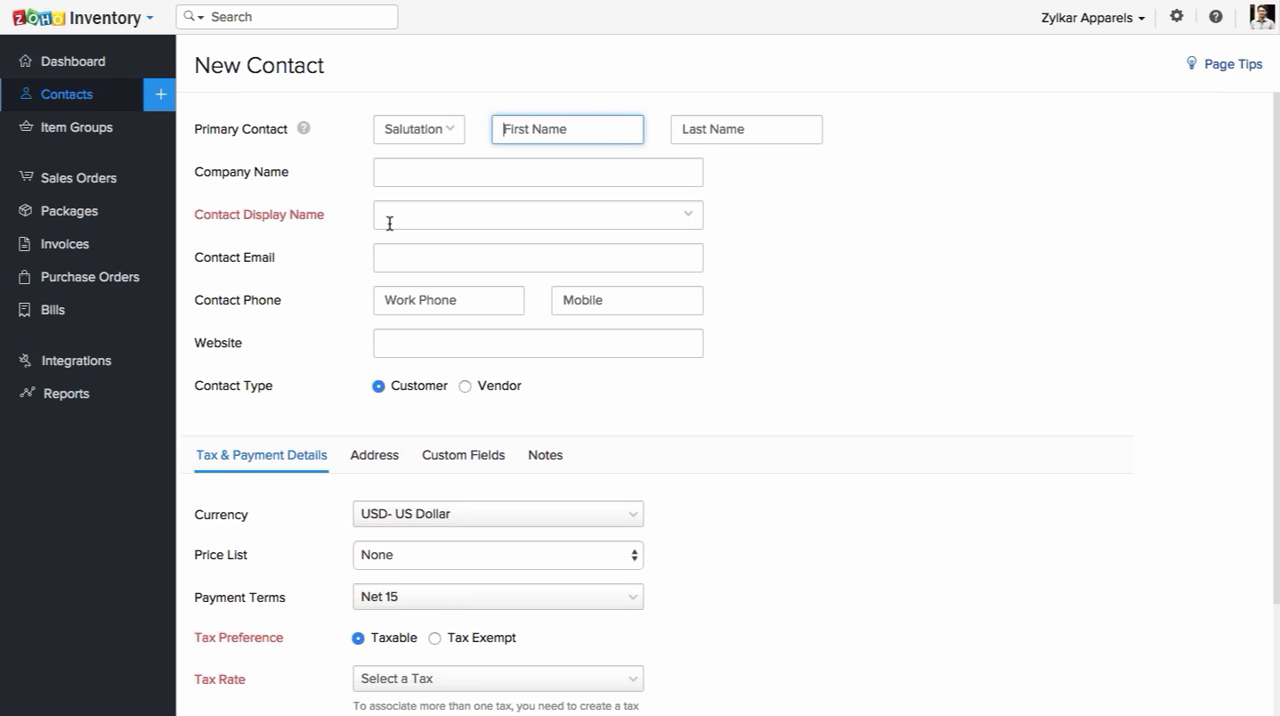
pyautogui.scroll(-1, 391, 223)
pyautogui.scroll(-1, 391, 226)
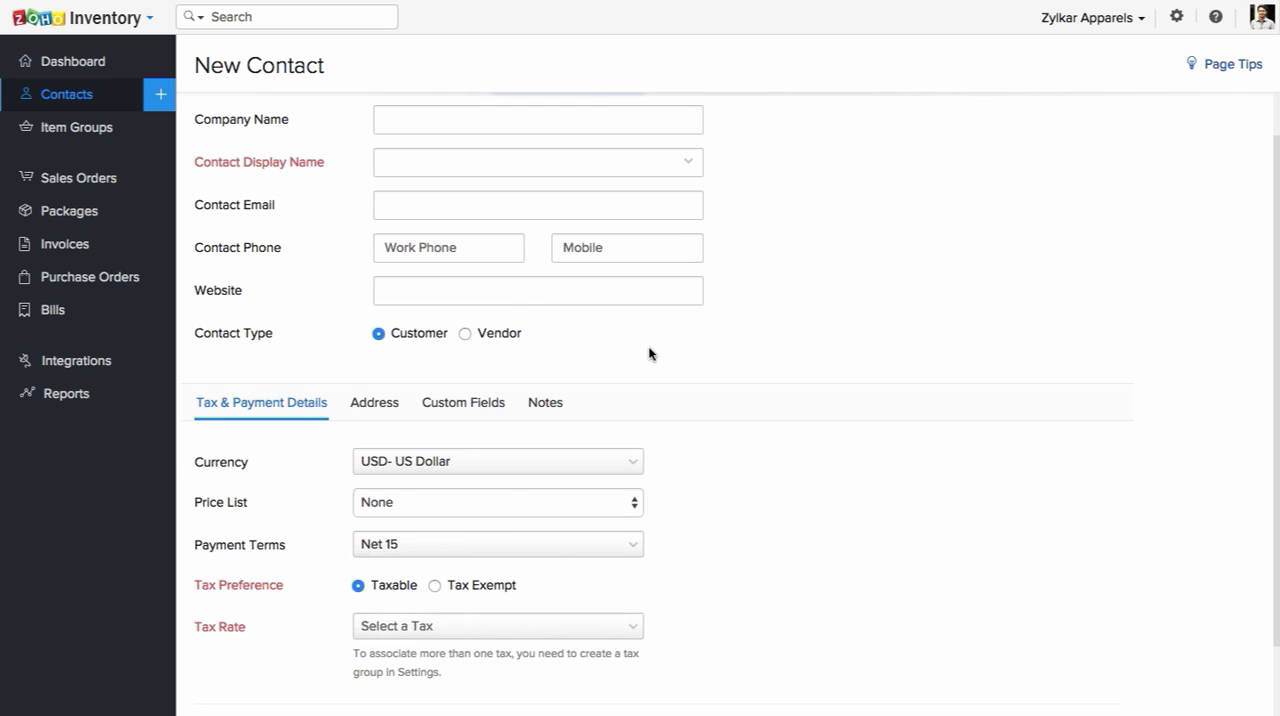
pyautogui.scroll(-2, 648, 353)
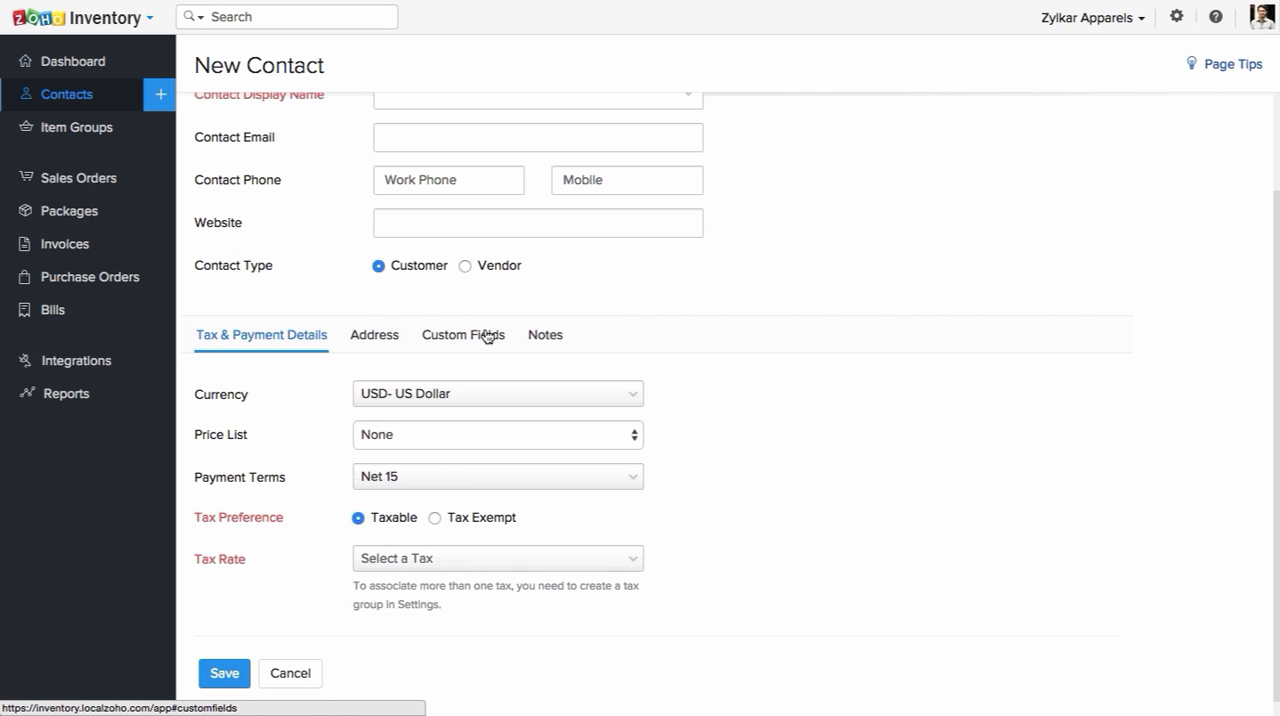
pyautogui.scroll(-1, 487, 336)
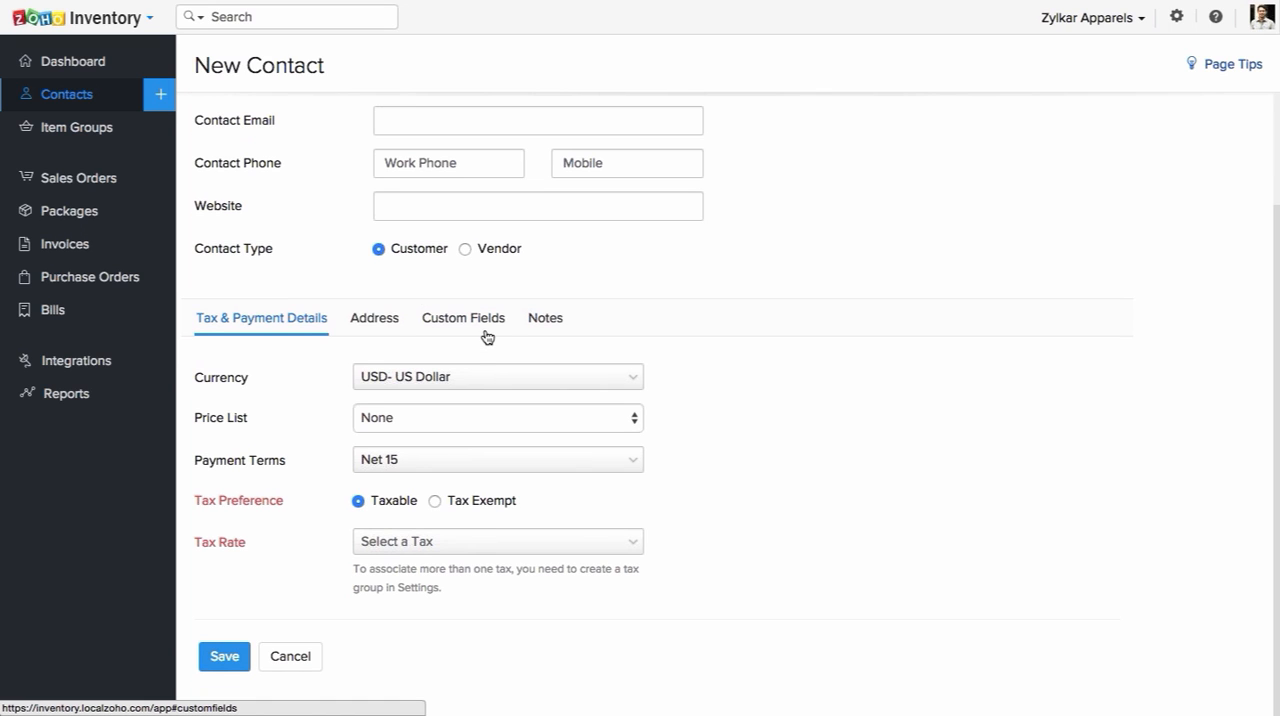
# Step: Look at the Tax Rate choices and the fields for adding a new tax, without saving one
pyautogui.click(481, 545)
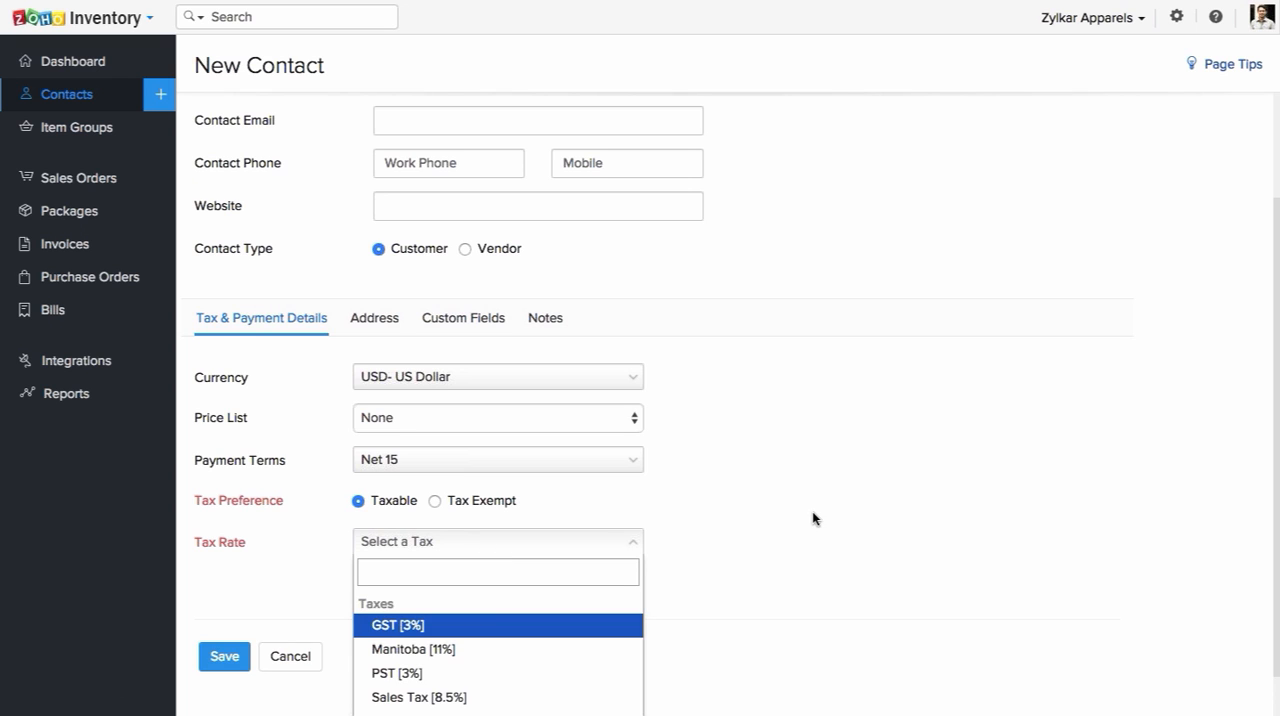
pyautogui.scroll(-1, 812, 512)
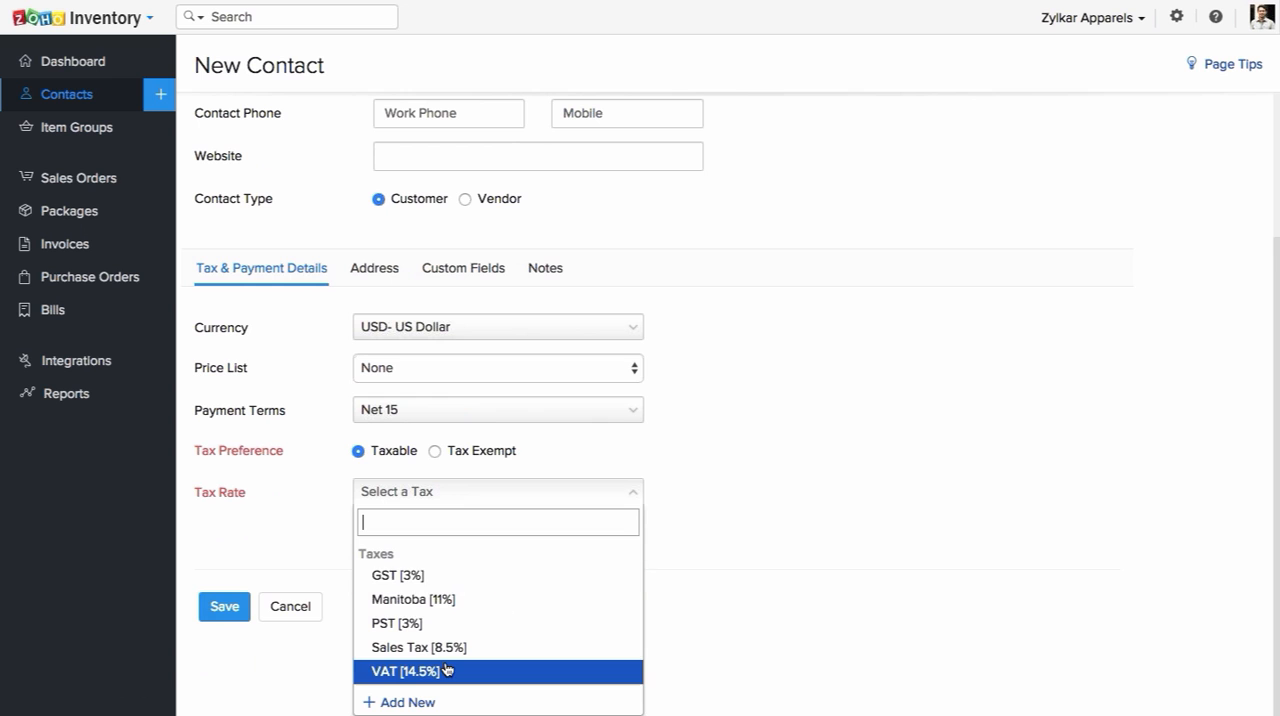
pyautogui.click(407, 702)
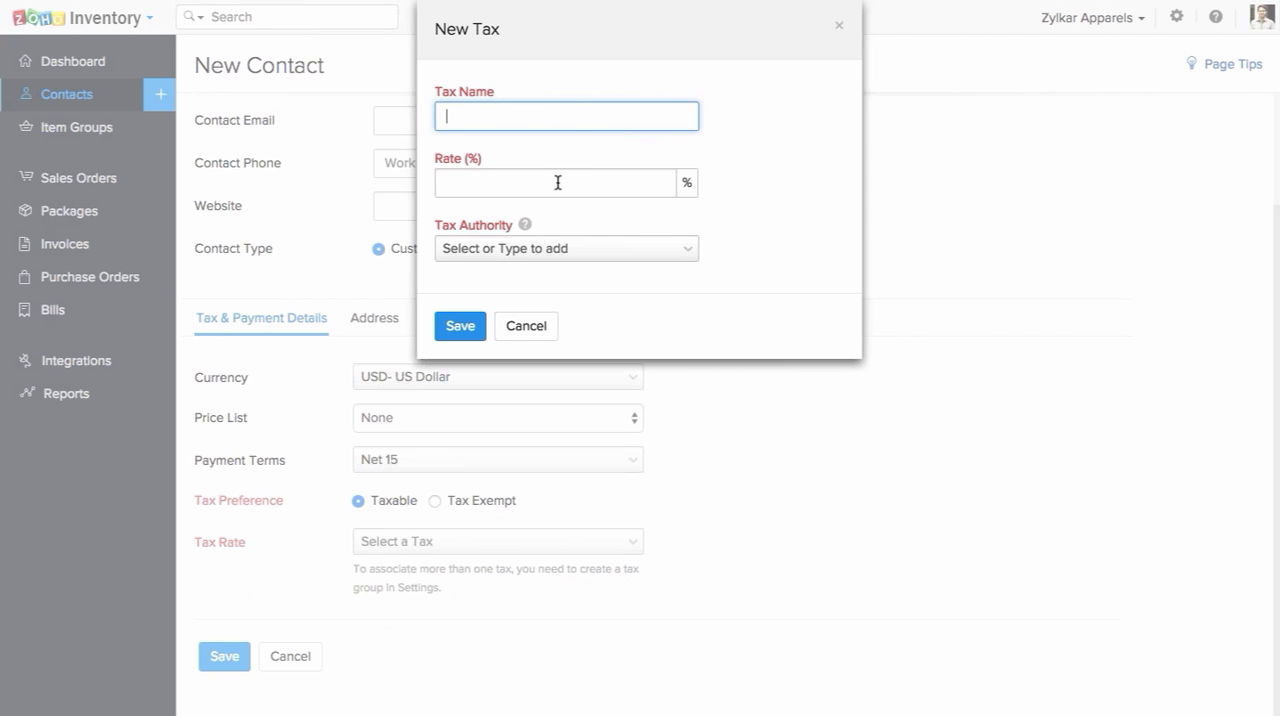
pyautogui.click(606, 249)
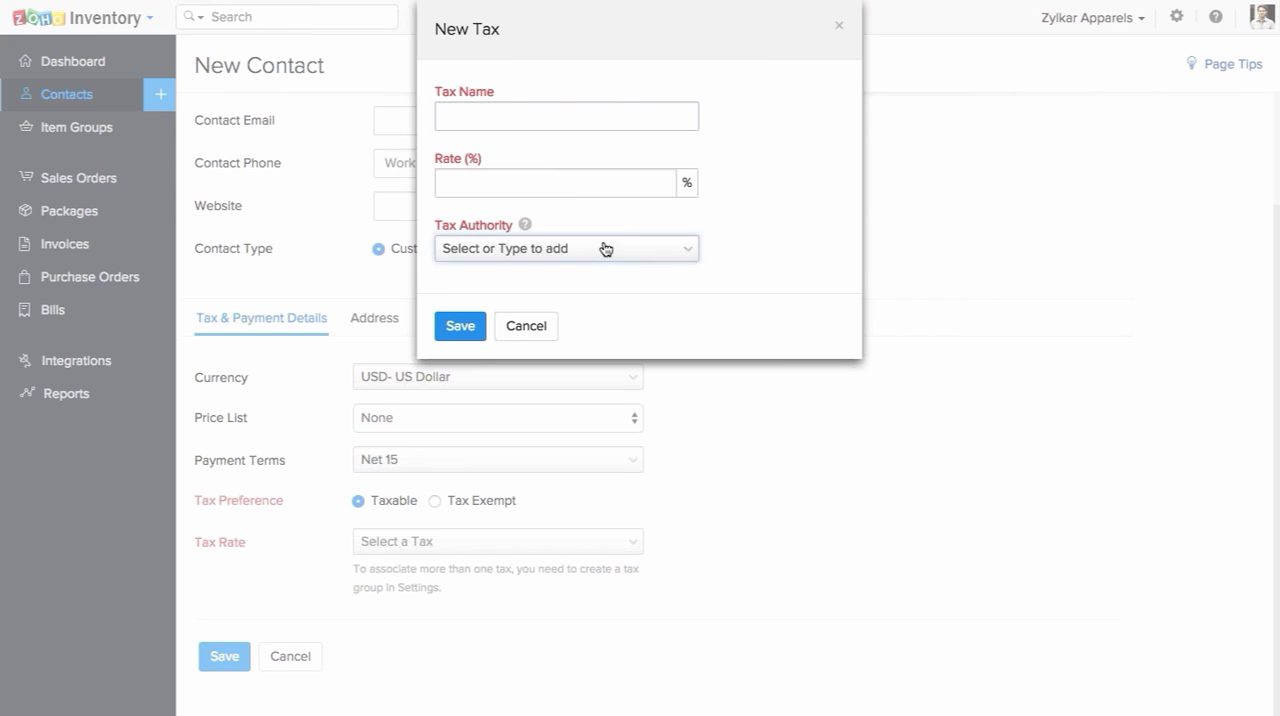
pyautogui.click(606, 249)
pyautogui.click(604, 252)
pyautogui.click(537, 327)
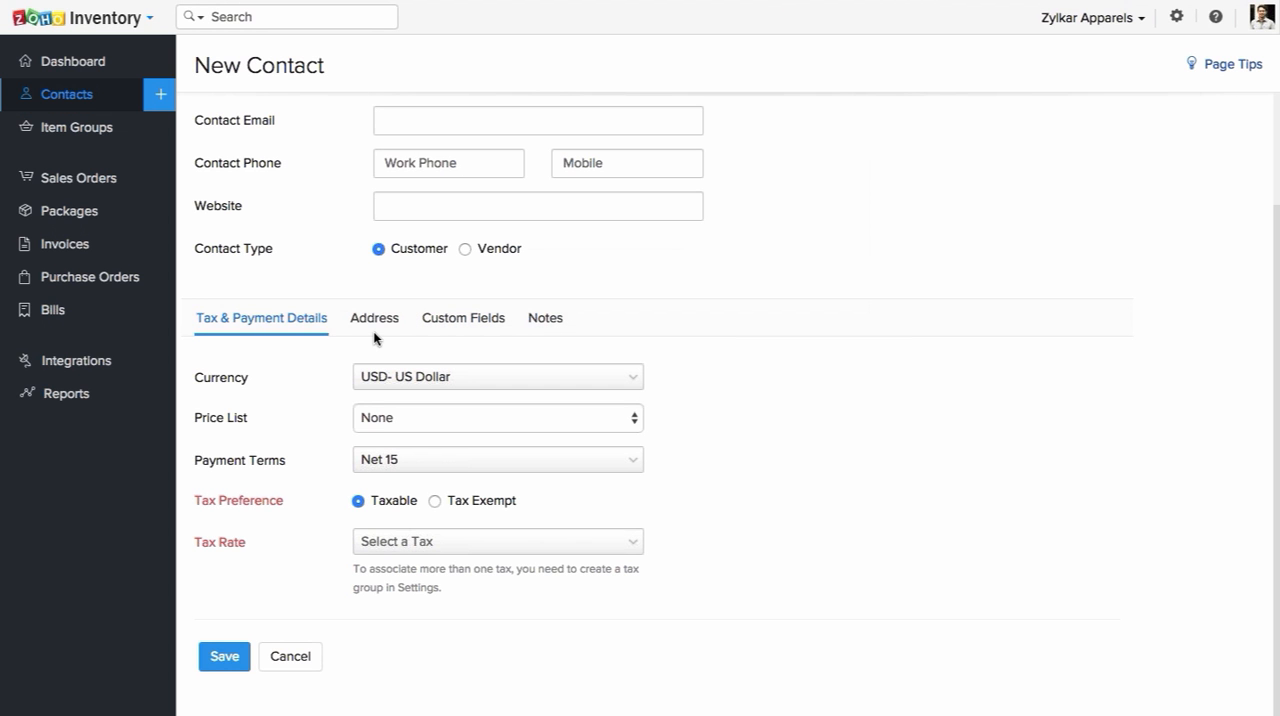
# Step: View the new contact's billing and shipping address fields and its custom fields
pyautogui.click(365, 325)
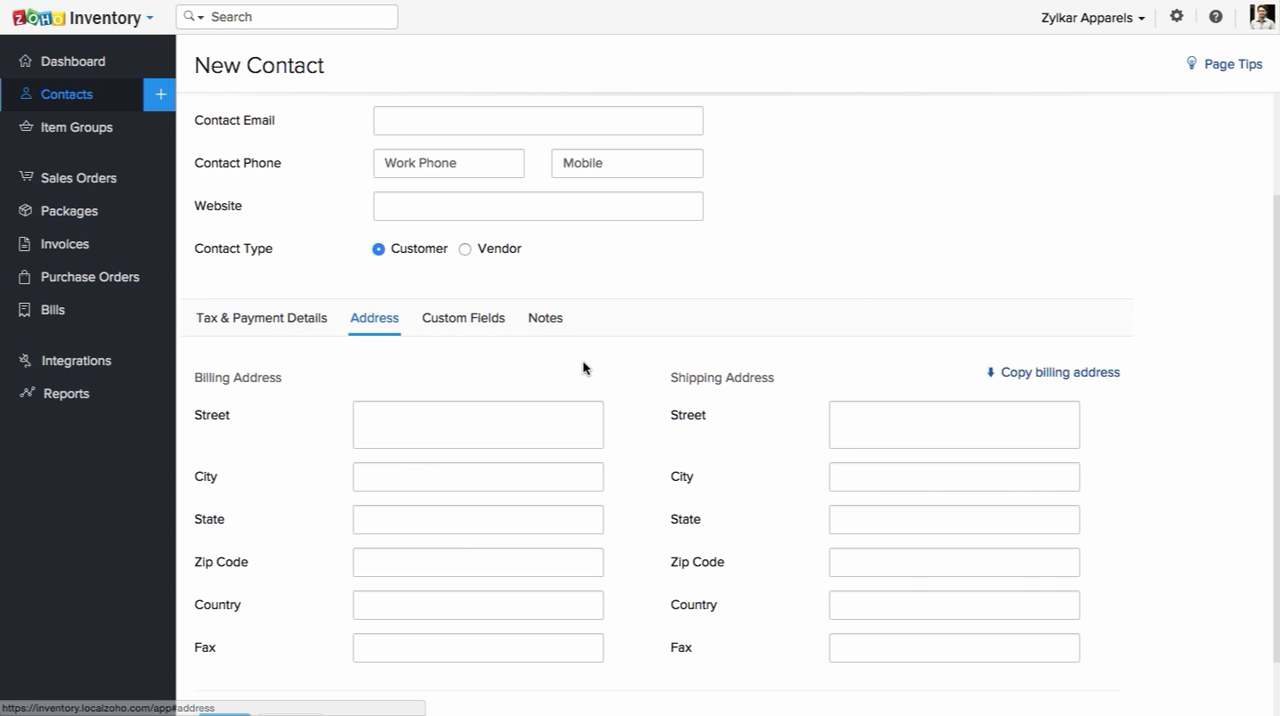
pyautogui.scroll(-2, 583, 320)
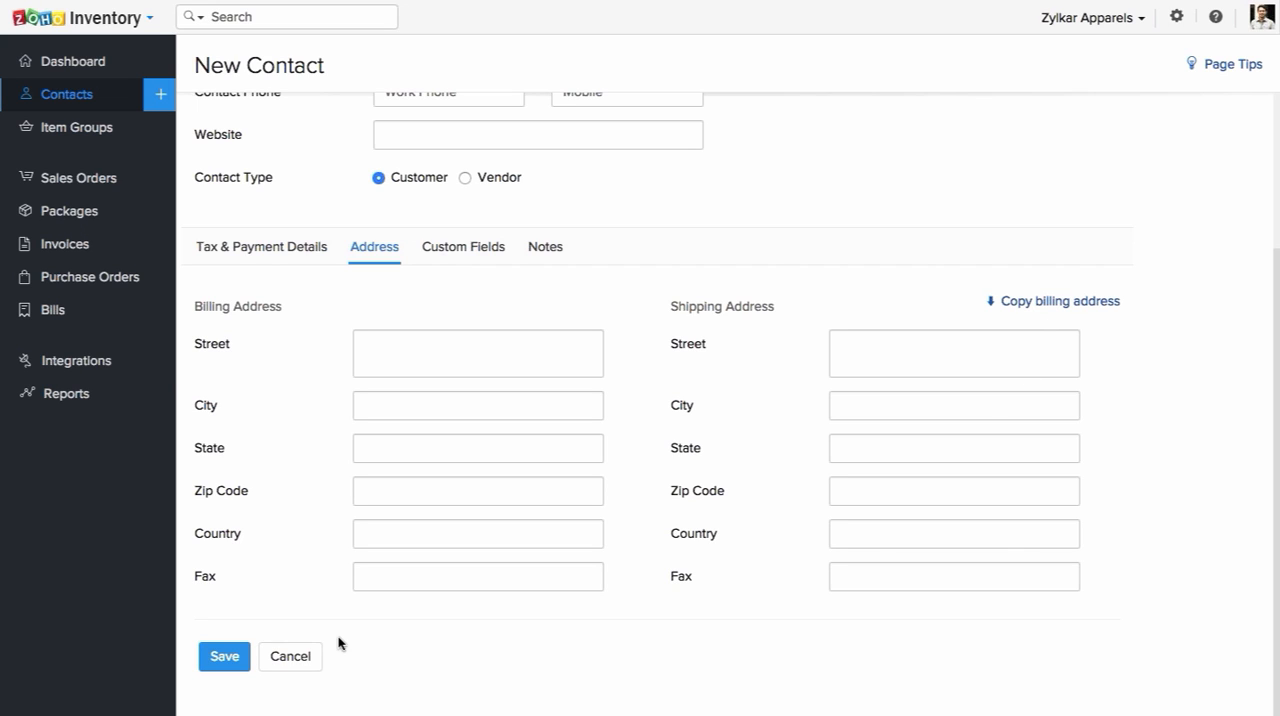
pyautogui.click(463, 250)
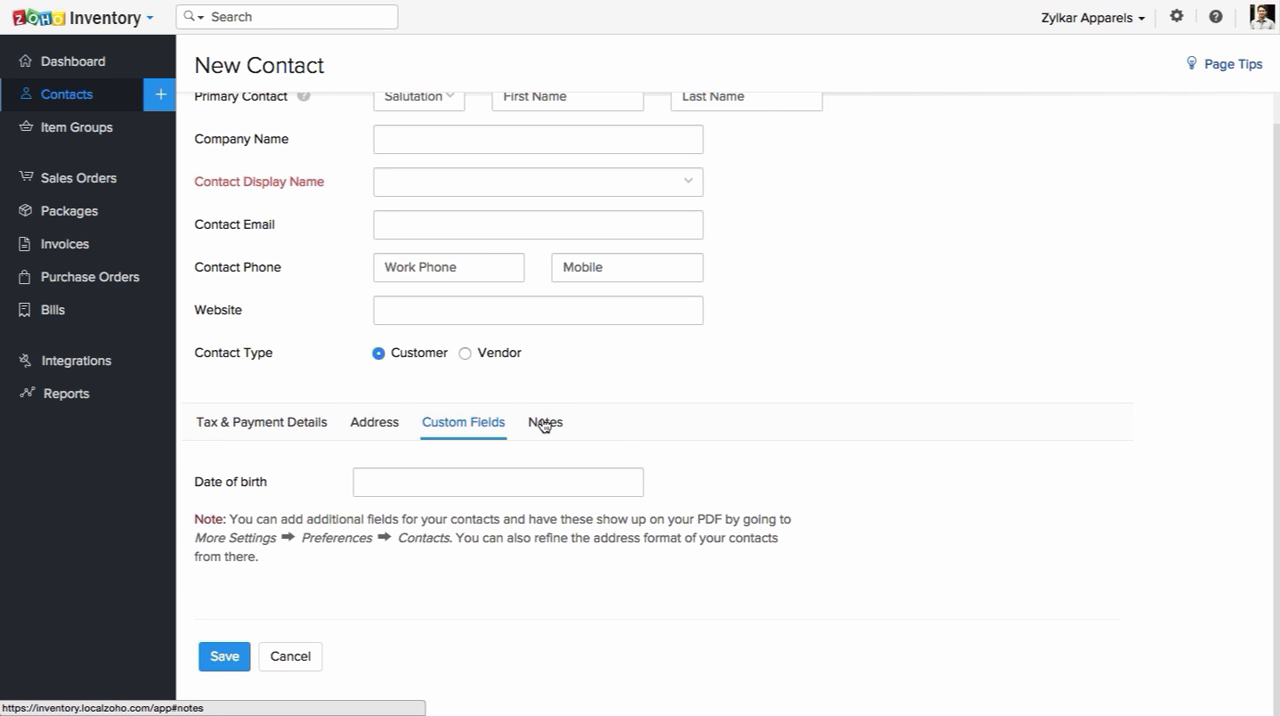
# Step: Inspect the custom field and address format preferences for contacts in the settings, and return to the new contact form
pyautogui.scroll(1, 750, 290)
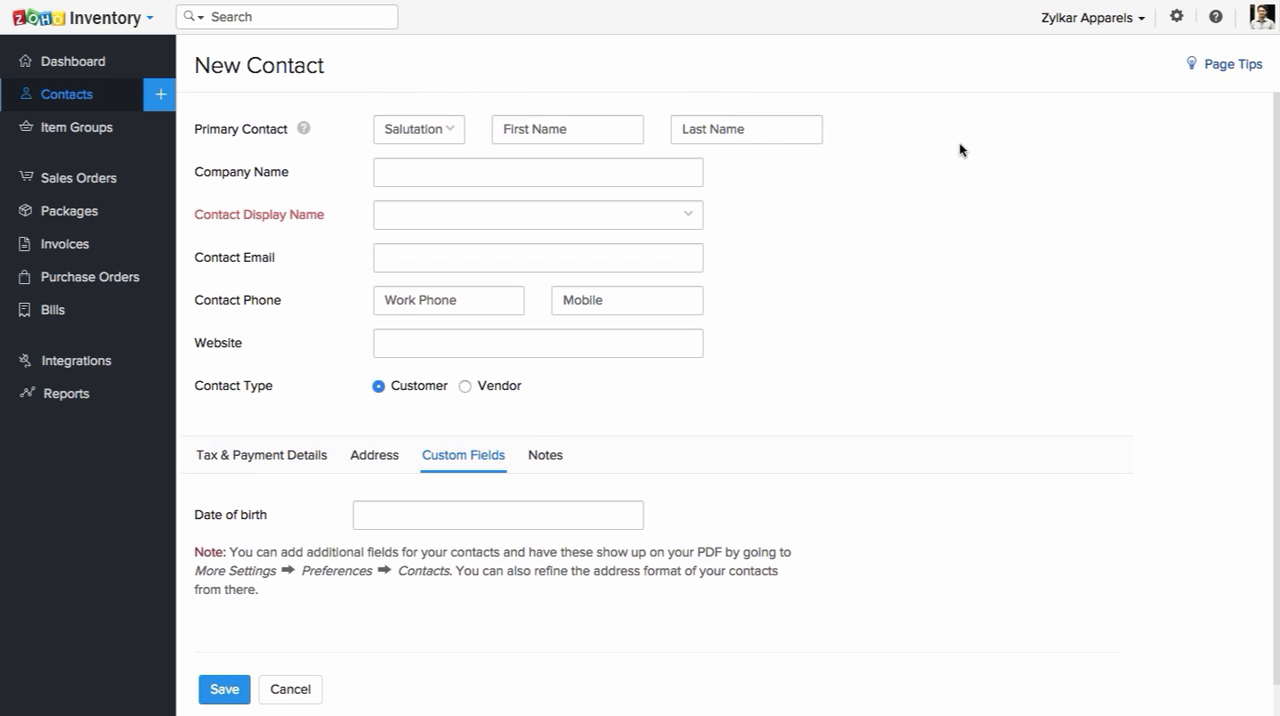
pyautogui.click(1178, 24)
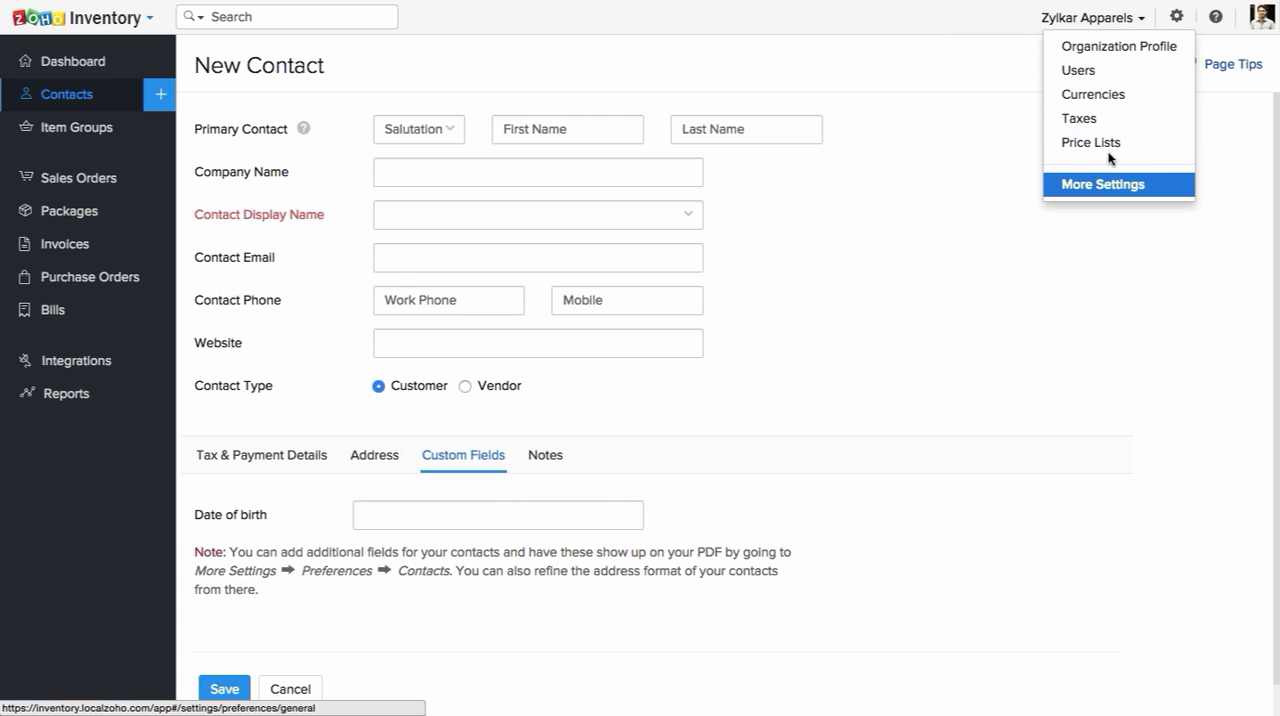
pyautogui.click(1104, 184)
pyautogui.click(736, 75)
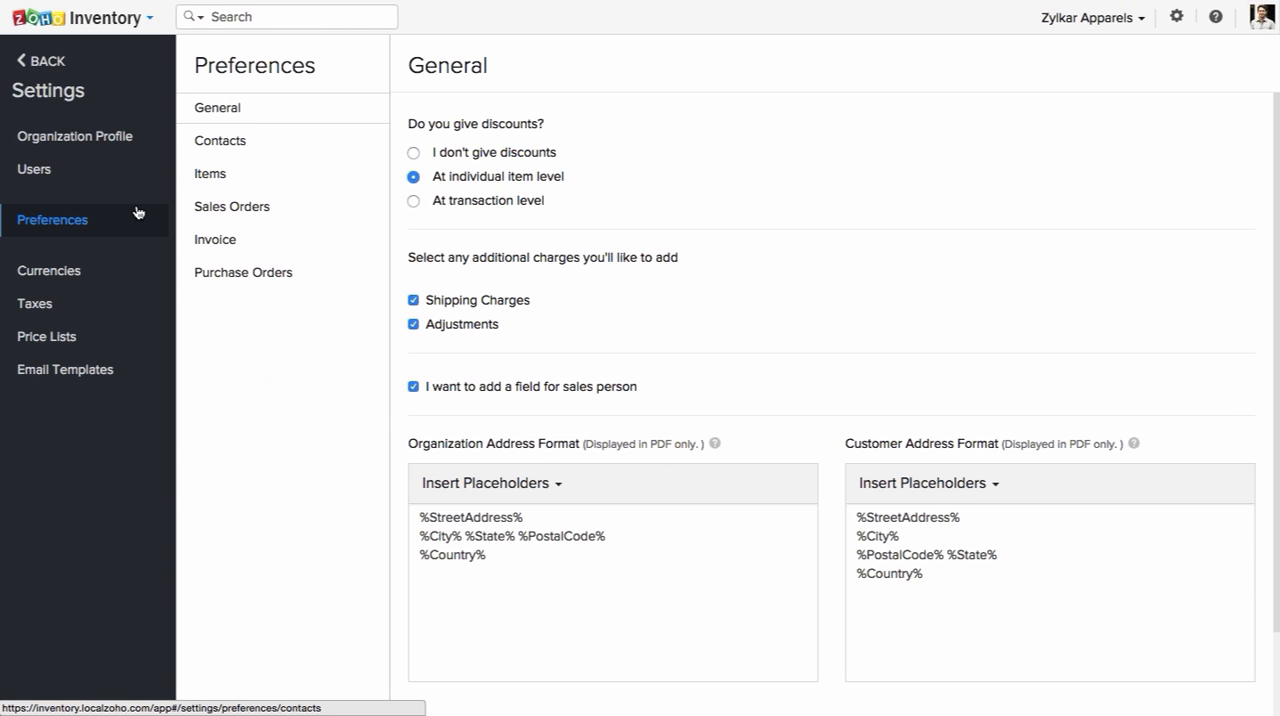
pyautogui.click(240, 145)
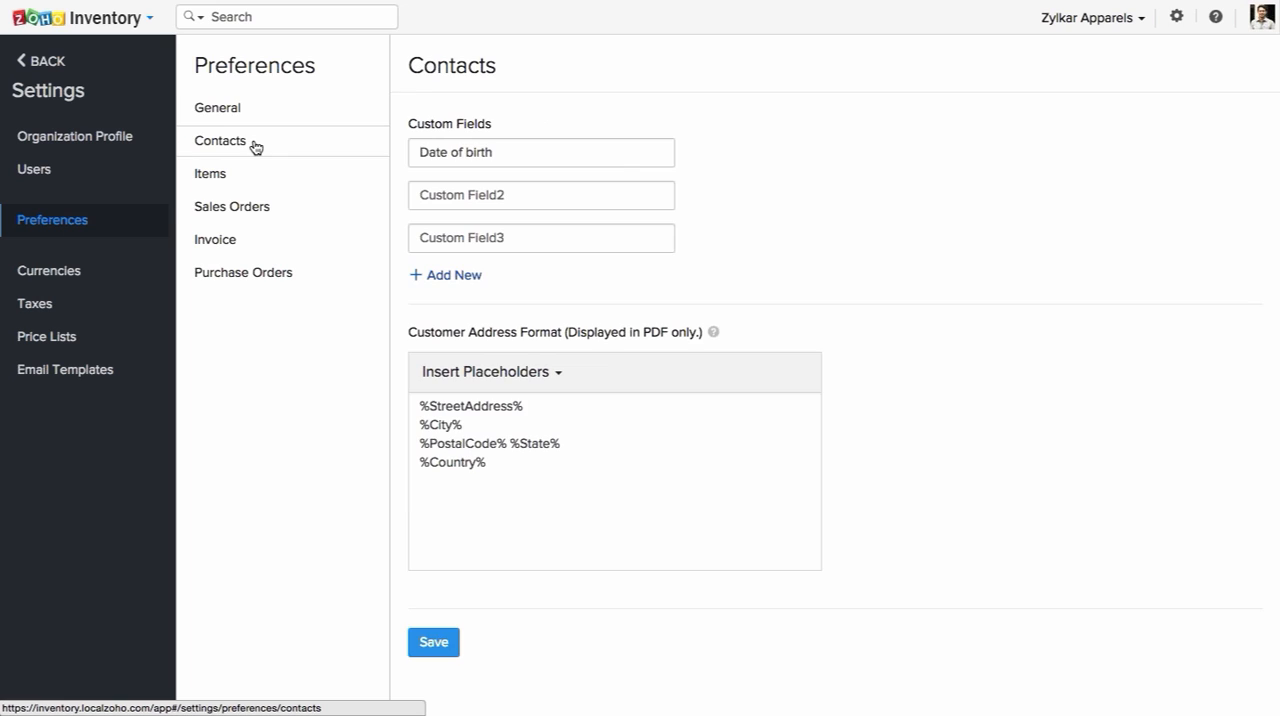
pyautogui.click(509, 155)
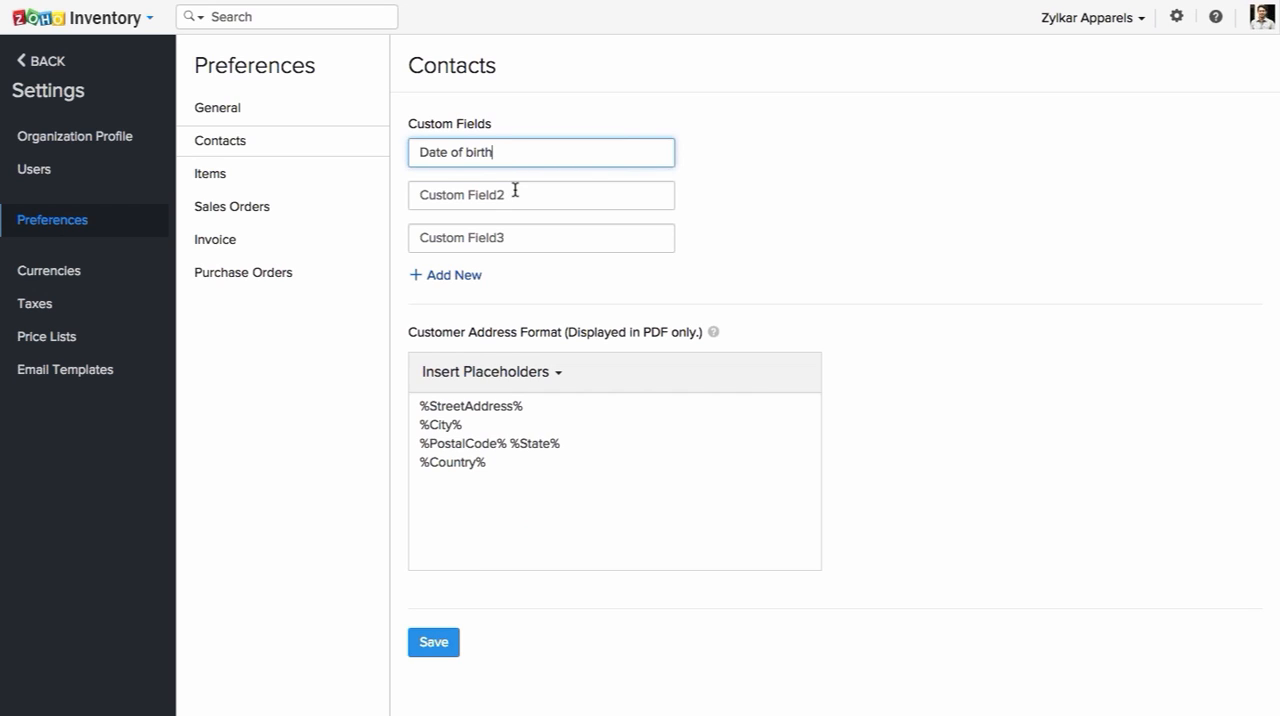
pyautogui.click(514, 194)
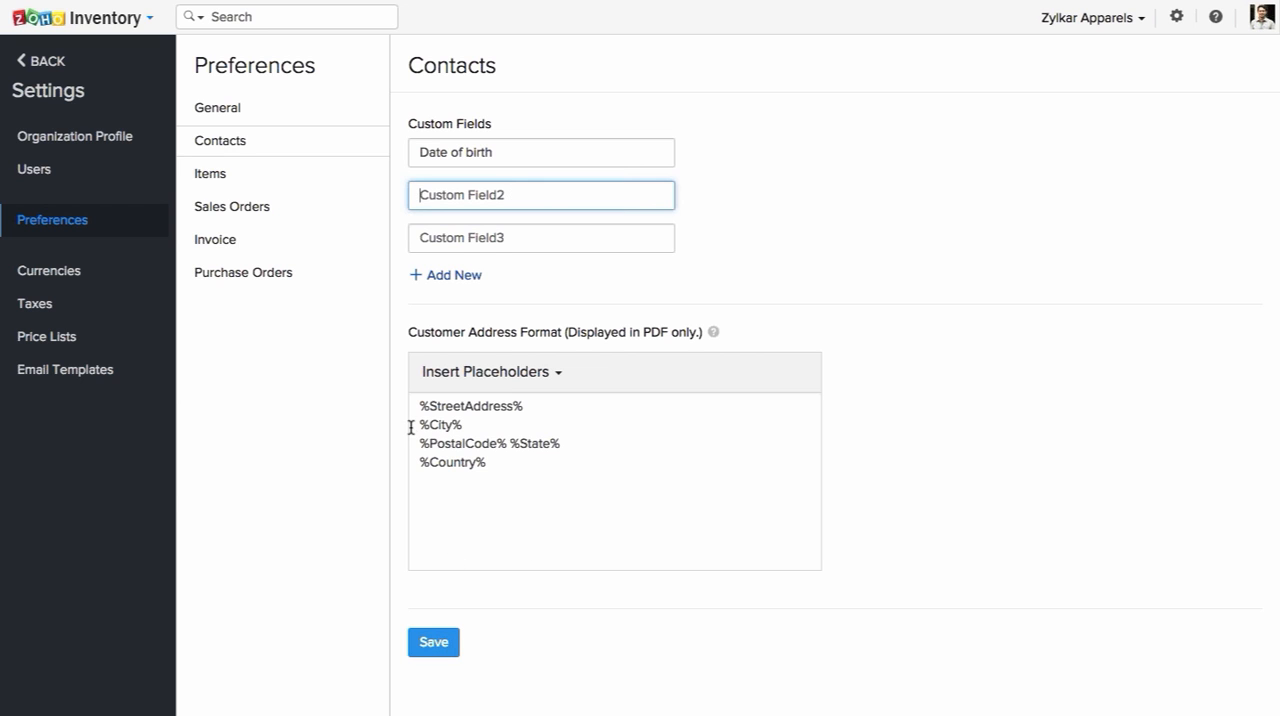
pyautogui.click(52, 66)
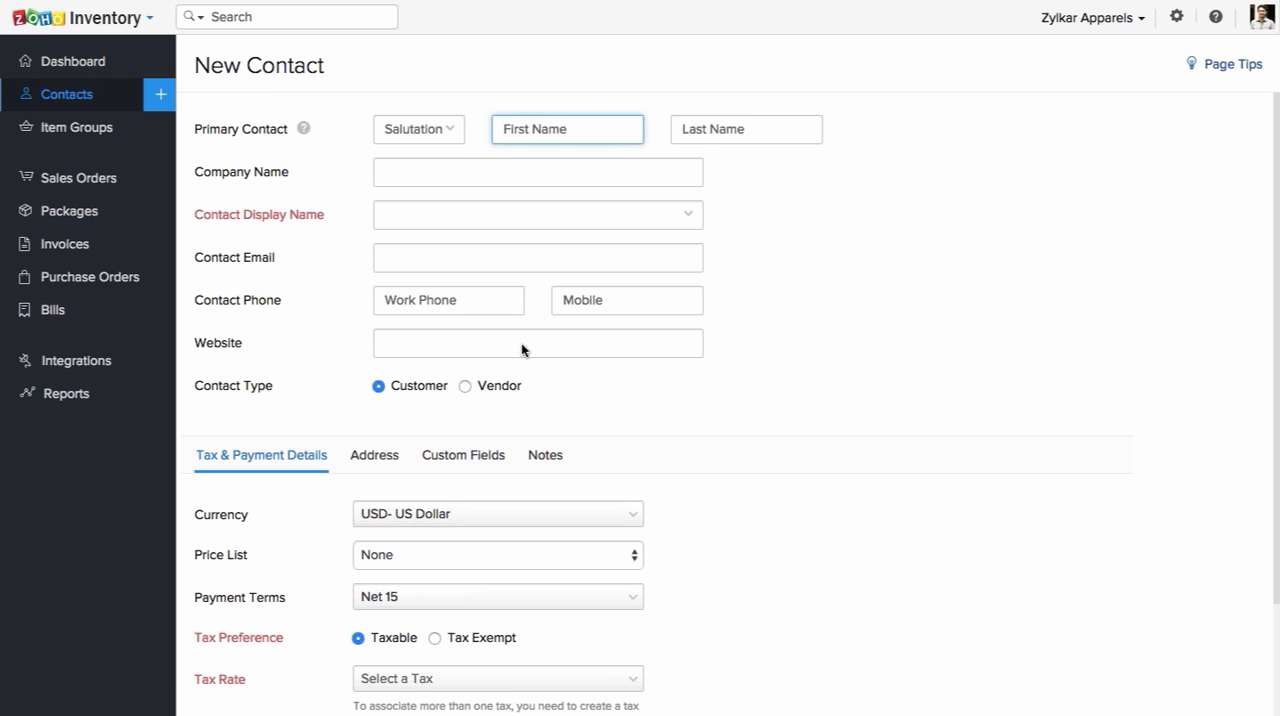
# Step: View the Custom Fields and Notes sections of the new contact form
pyautogui.click(478, 459)
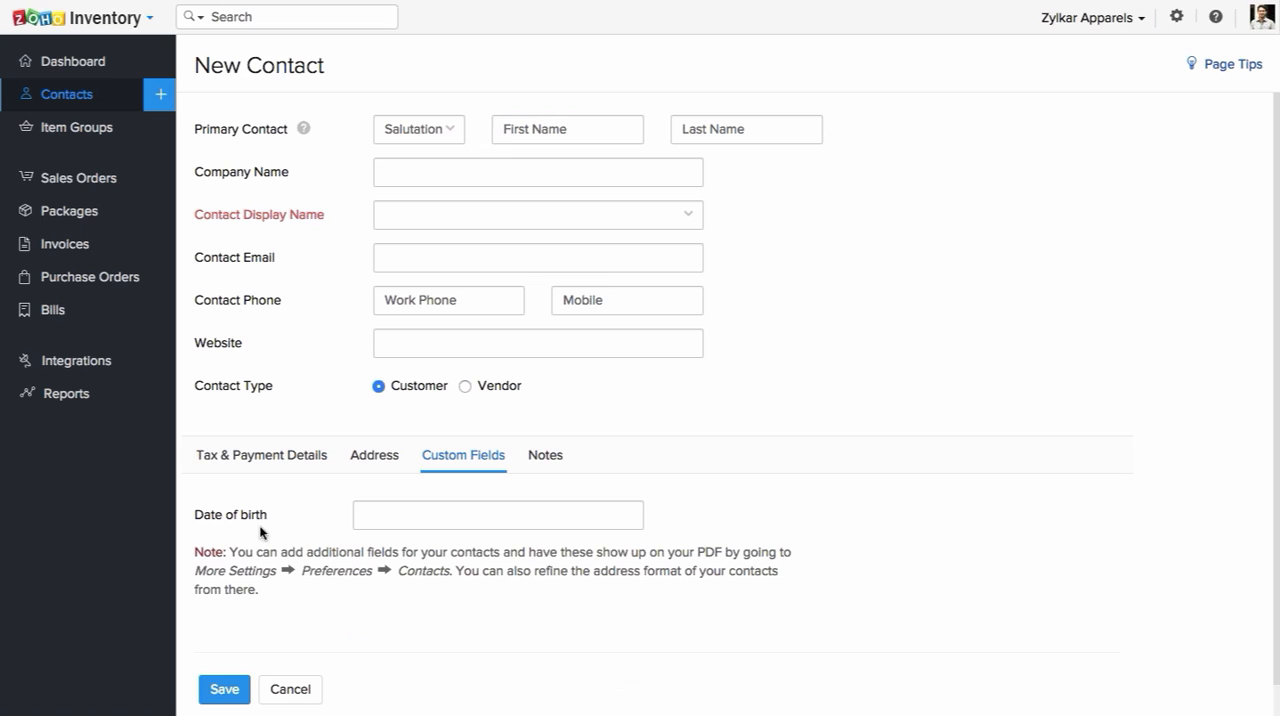
pyautogui.click(553, 459)
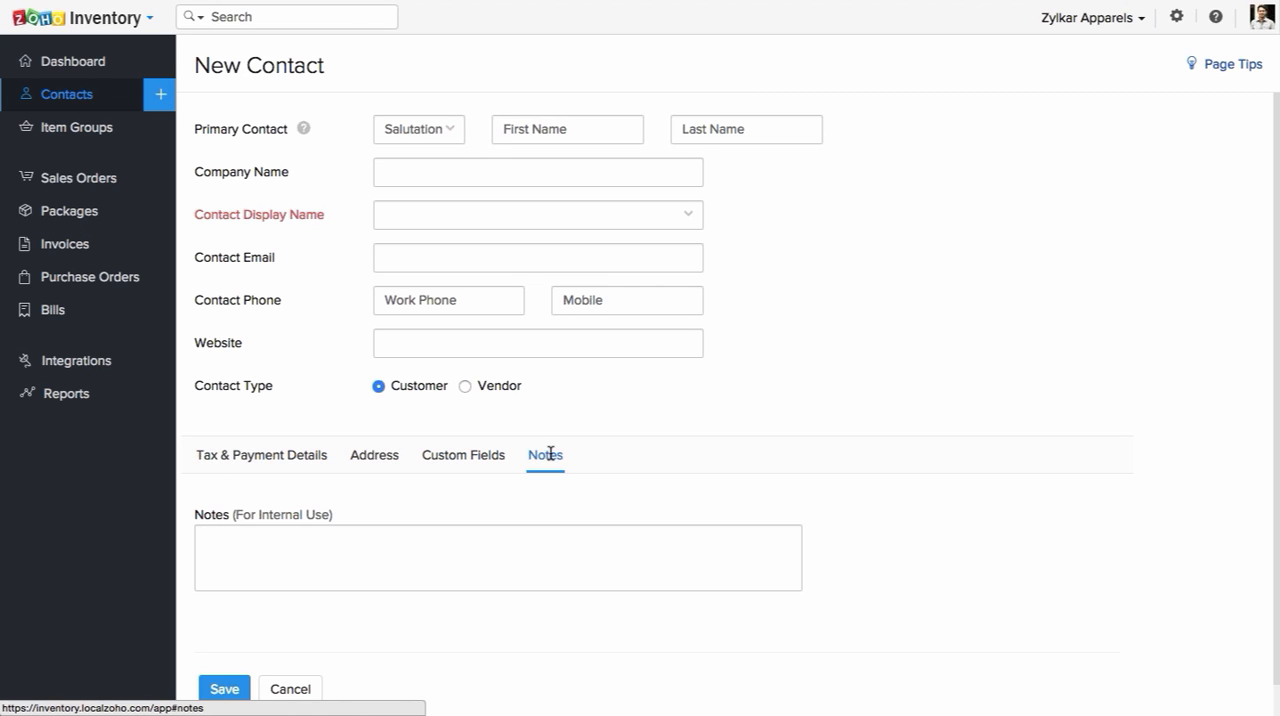
pyautogui.scroll(-1, 655, 456)
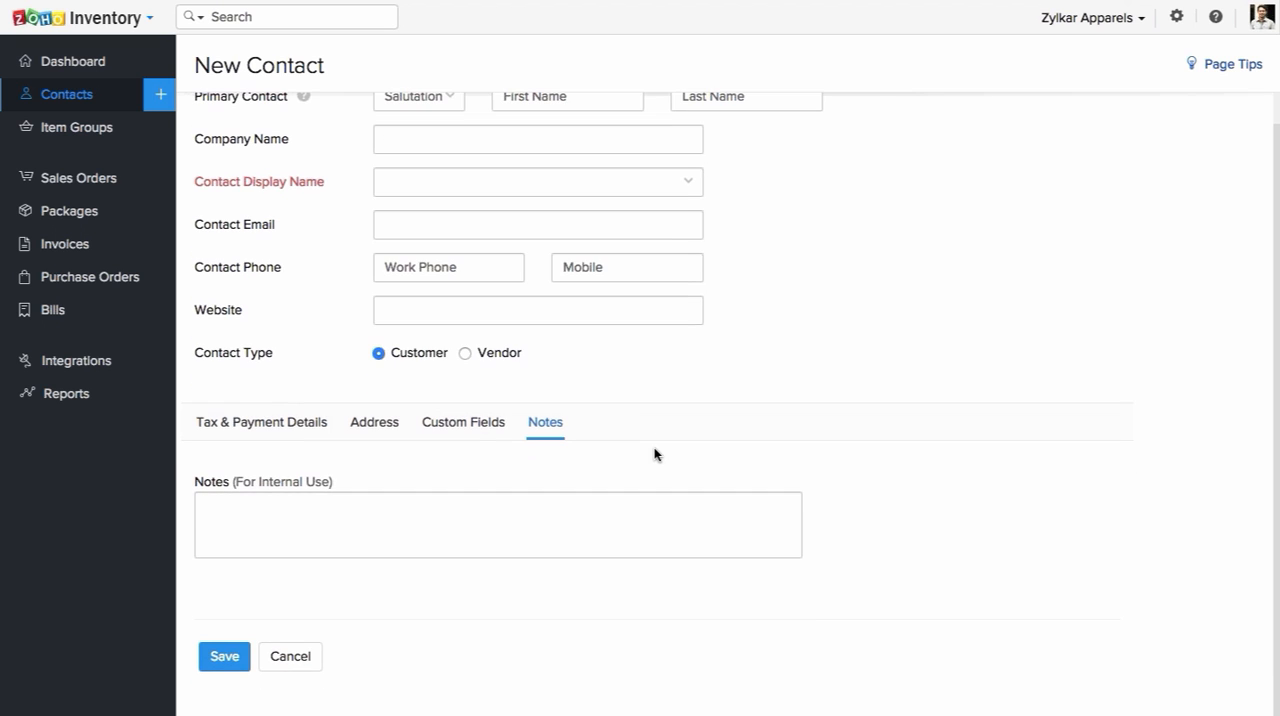
# Step: Set the new contact's type to Vendor
pyautogui.scroll(1, 655, 456)
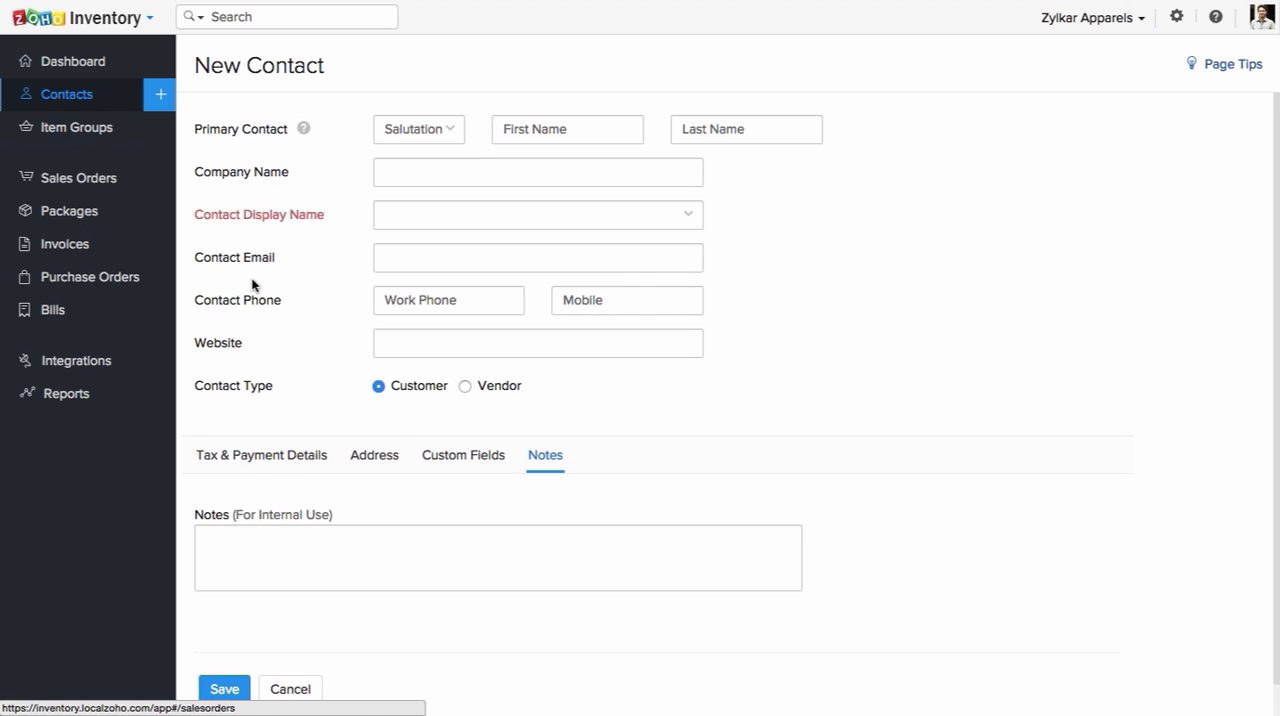
pyautogui.click(465, 386)
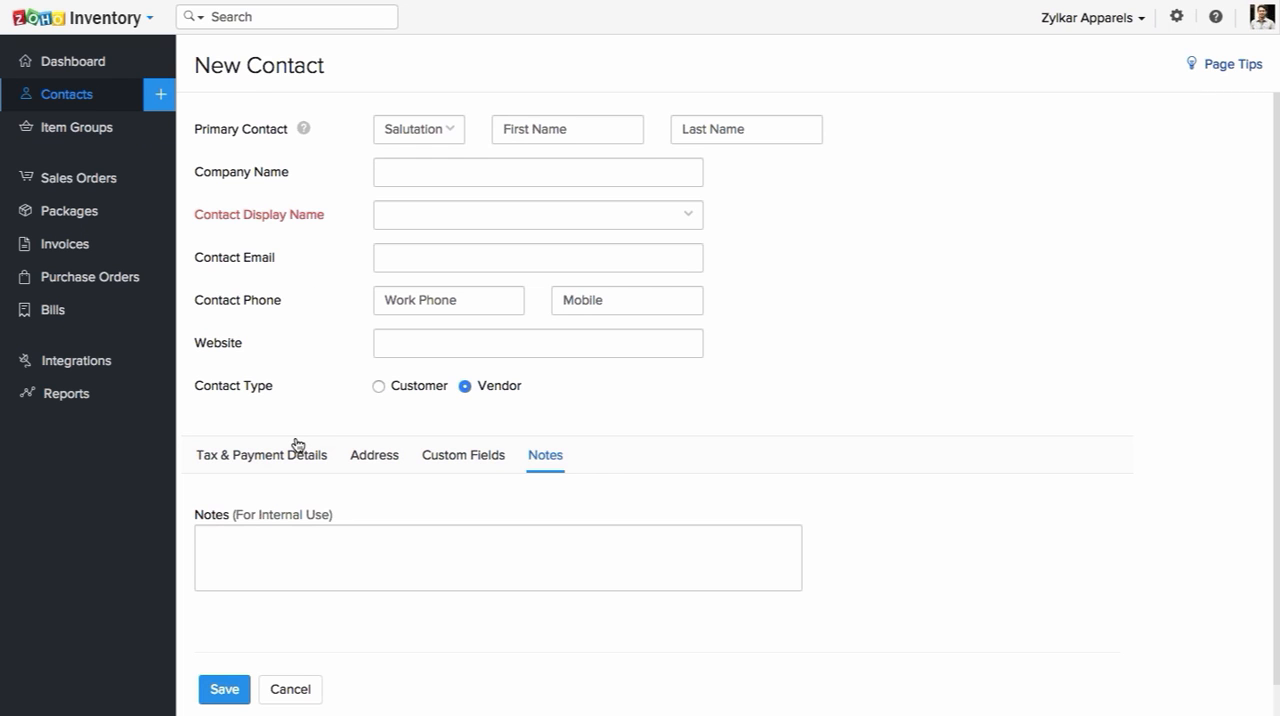
# Step: Review the vendor contact form's currency setting under Tax & Payment Details, then its Address, Custom Fields and Notes sections
pyautogui.click(298, 447)
pyautogui.scroll(-1, 634, 420)
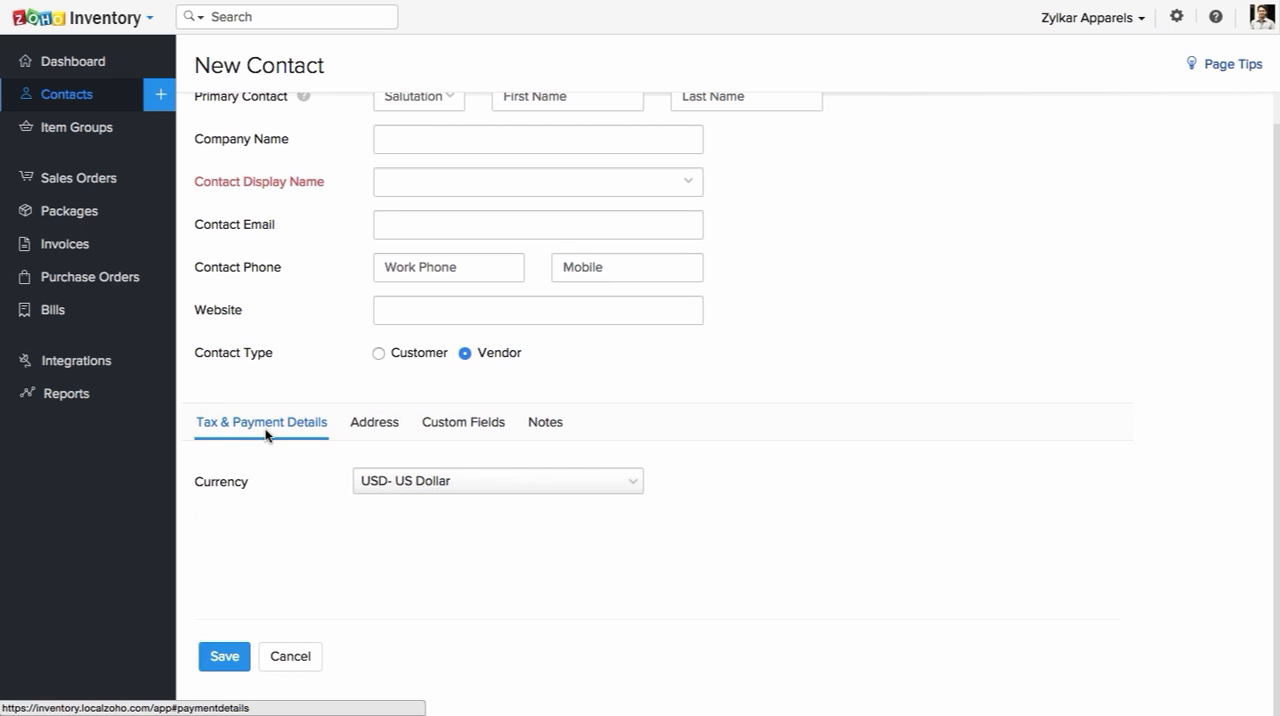
pyautogui.click(460, 490)
pyautogui.click(455, 485)
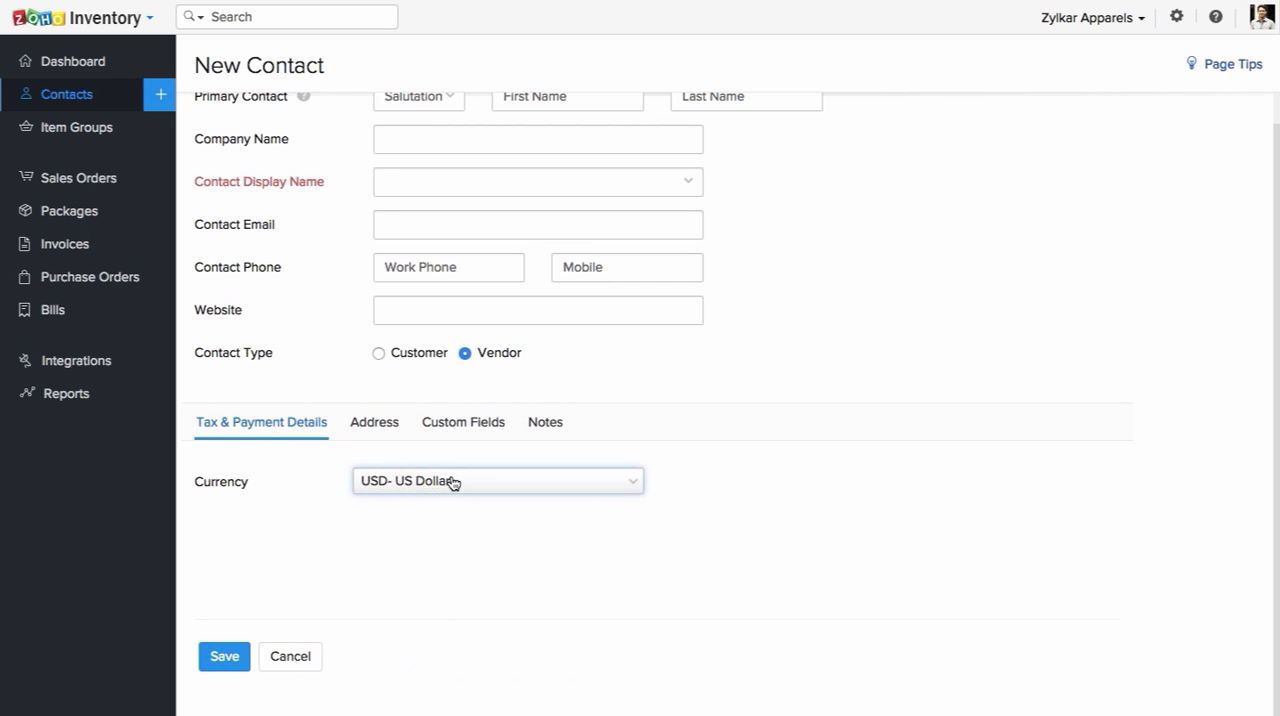
pyautogui.click(394, 427)
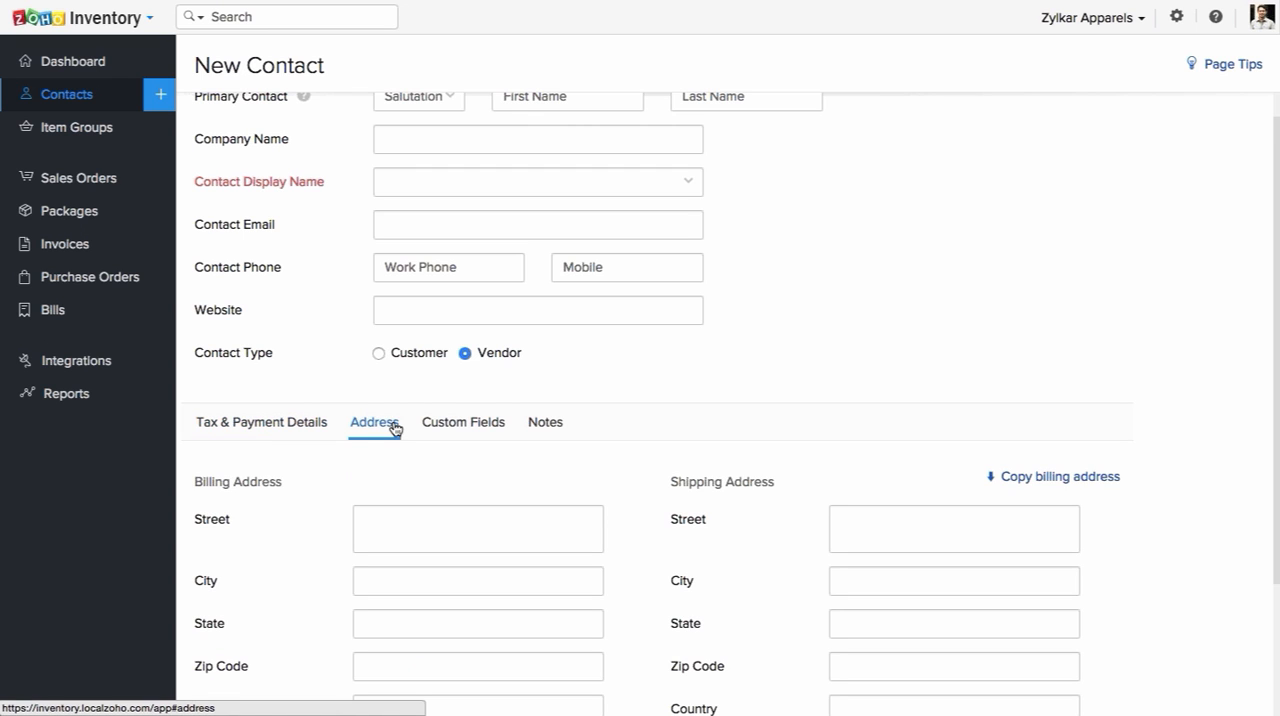
pyautogui.click(478, 425)
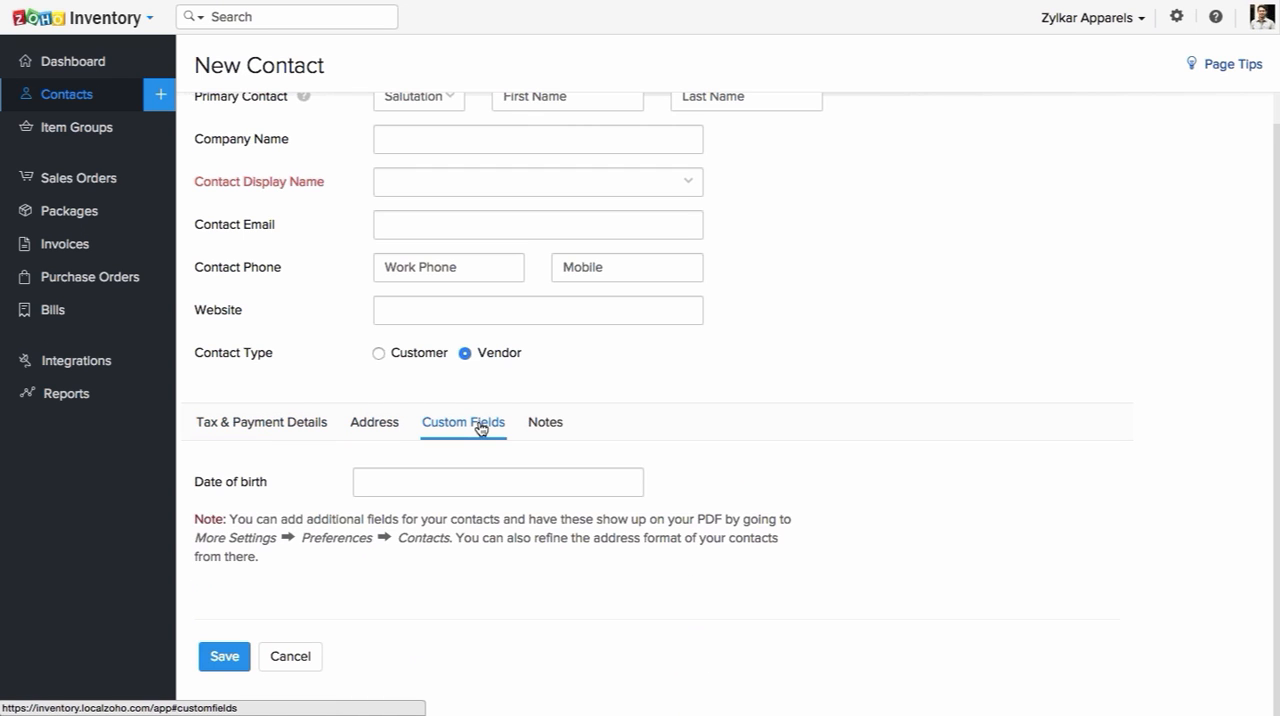
pyautogui.click(532, 430)
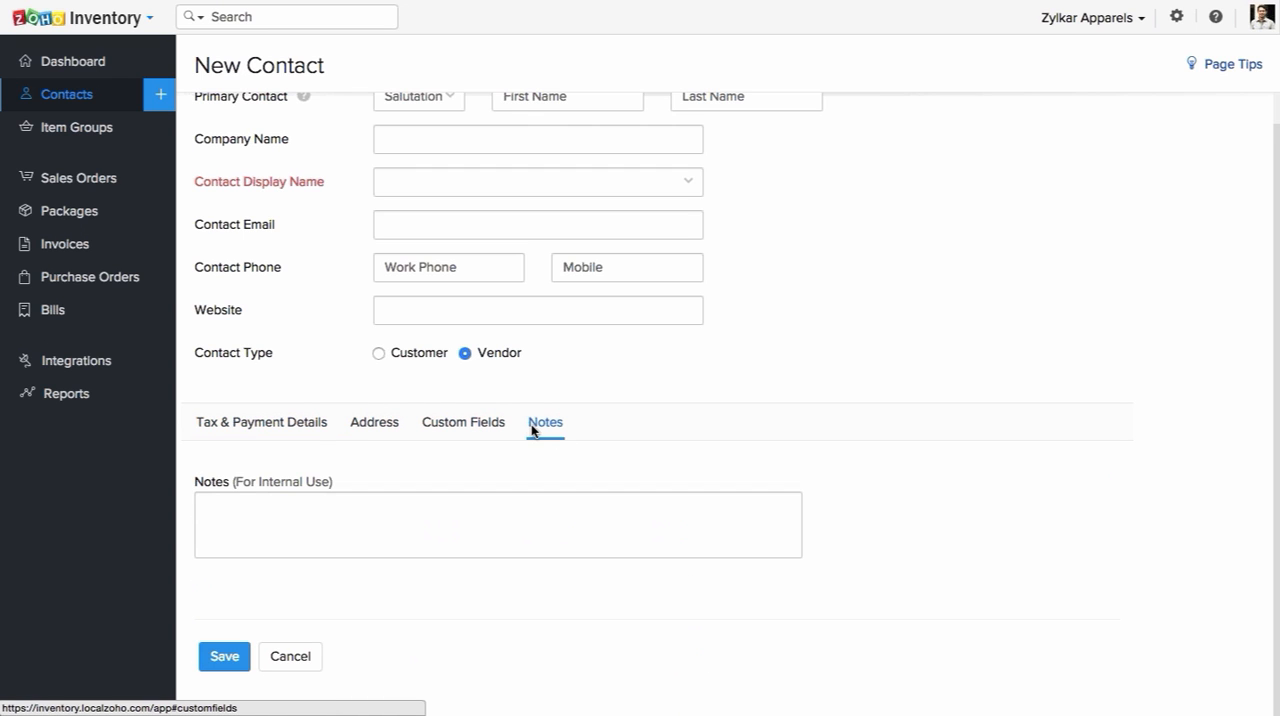
pyautogui.scroll(1, 266, 346)
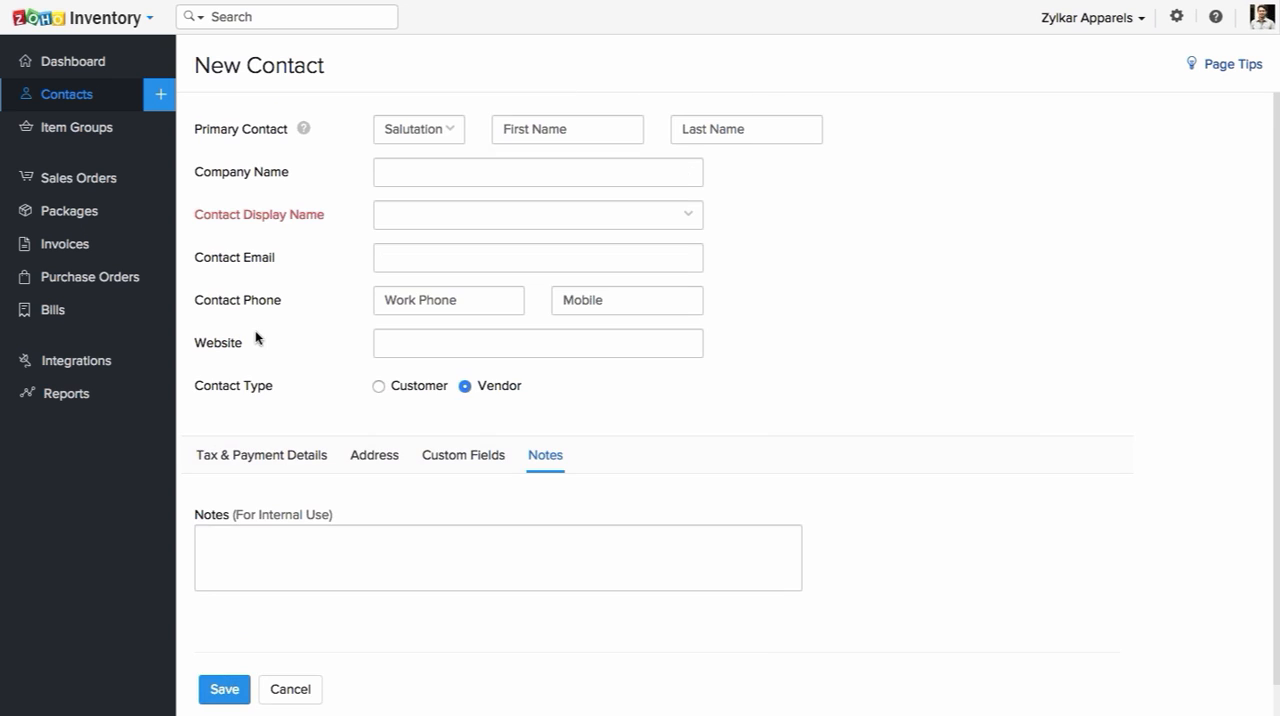
# Step: Leave the new contact form without saving, return to the contacts list and decline the page reload
pyautogui.click(113, 105)
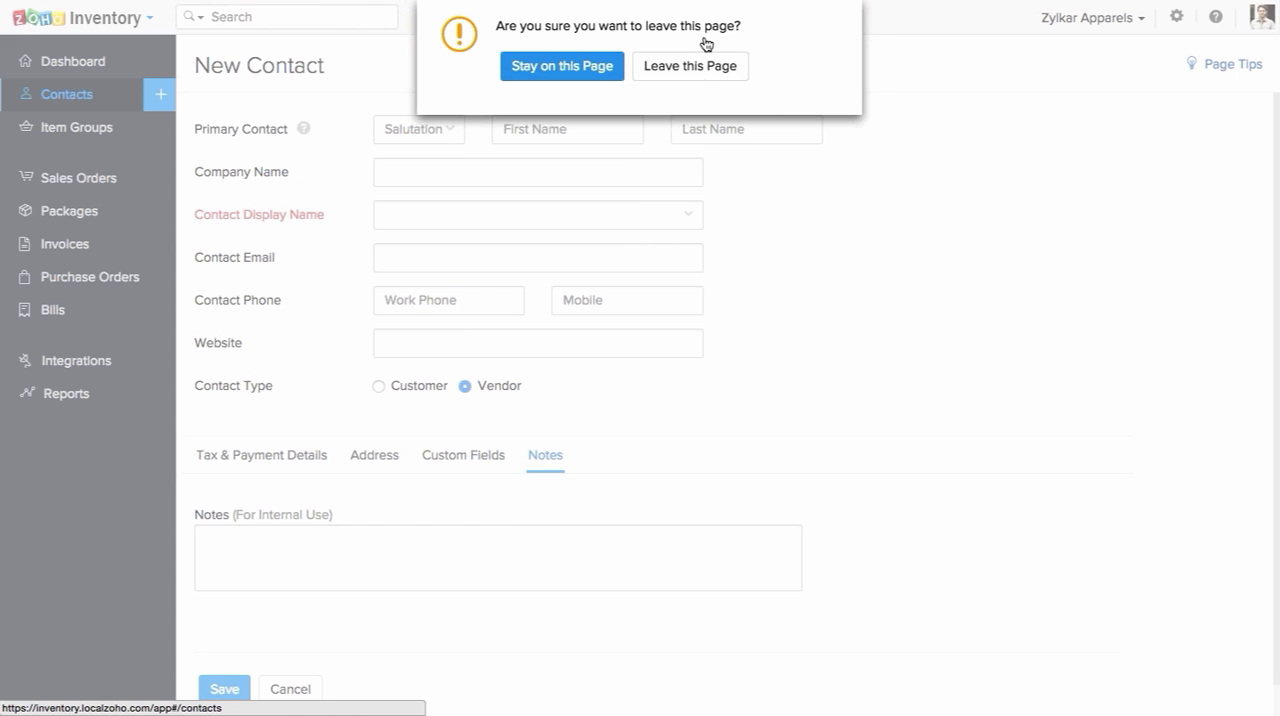
pyautogui.click(692, 148)
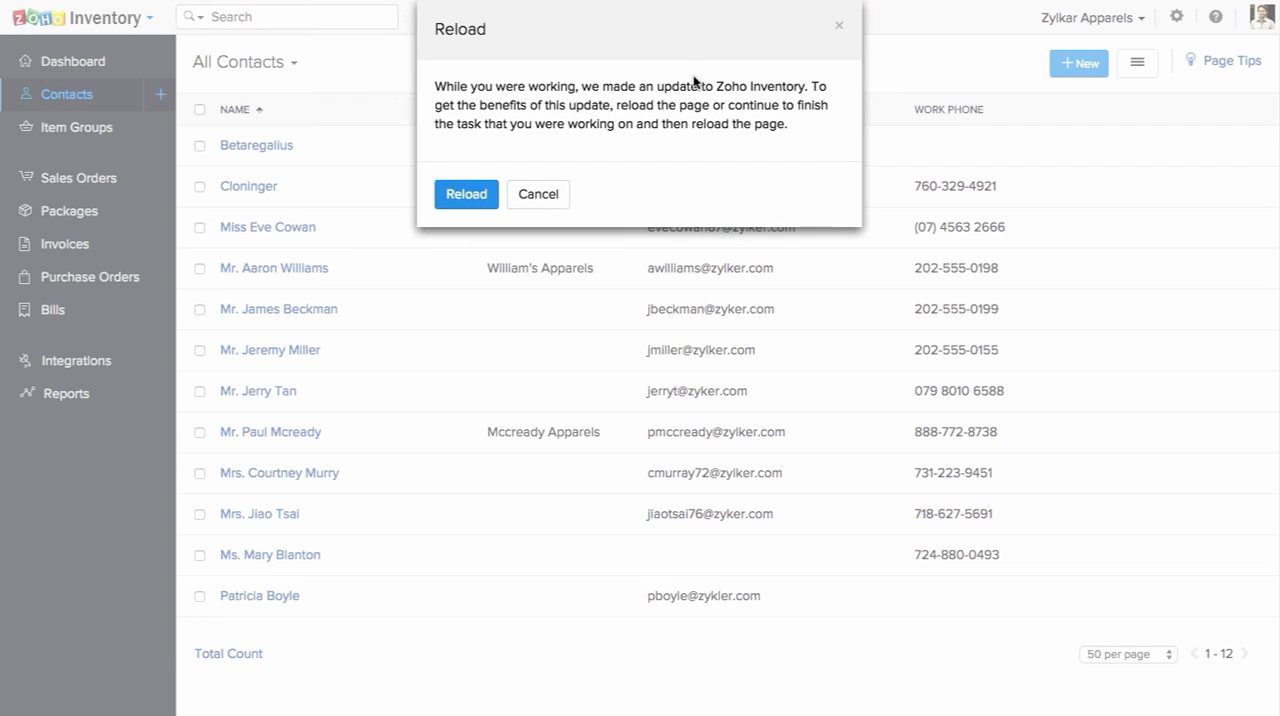
pyautogui.click(532, 198)
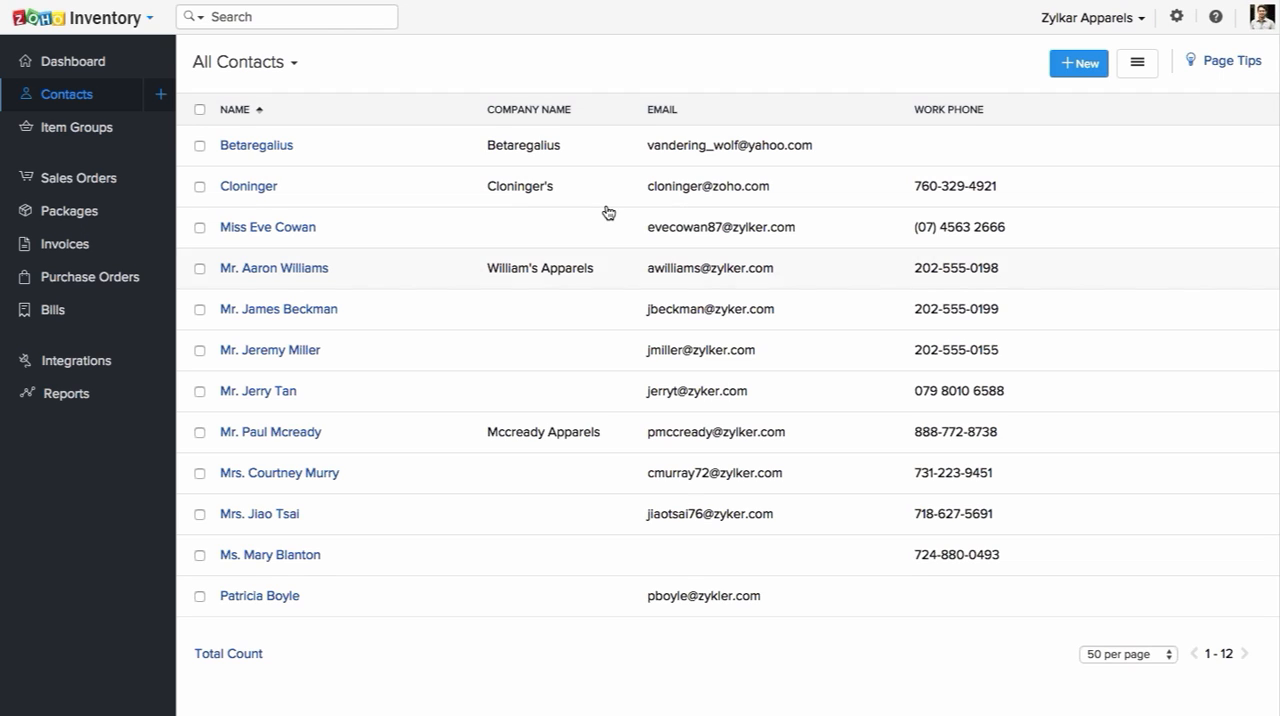
# Step: Open the third contact in the list and review its overview, including receivables, recent shipments, tax details, addresses and contact persons
pyautogui.click(307, 232)
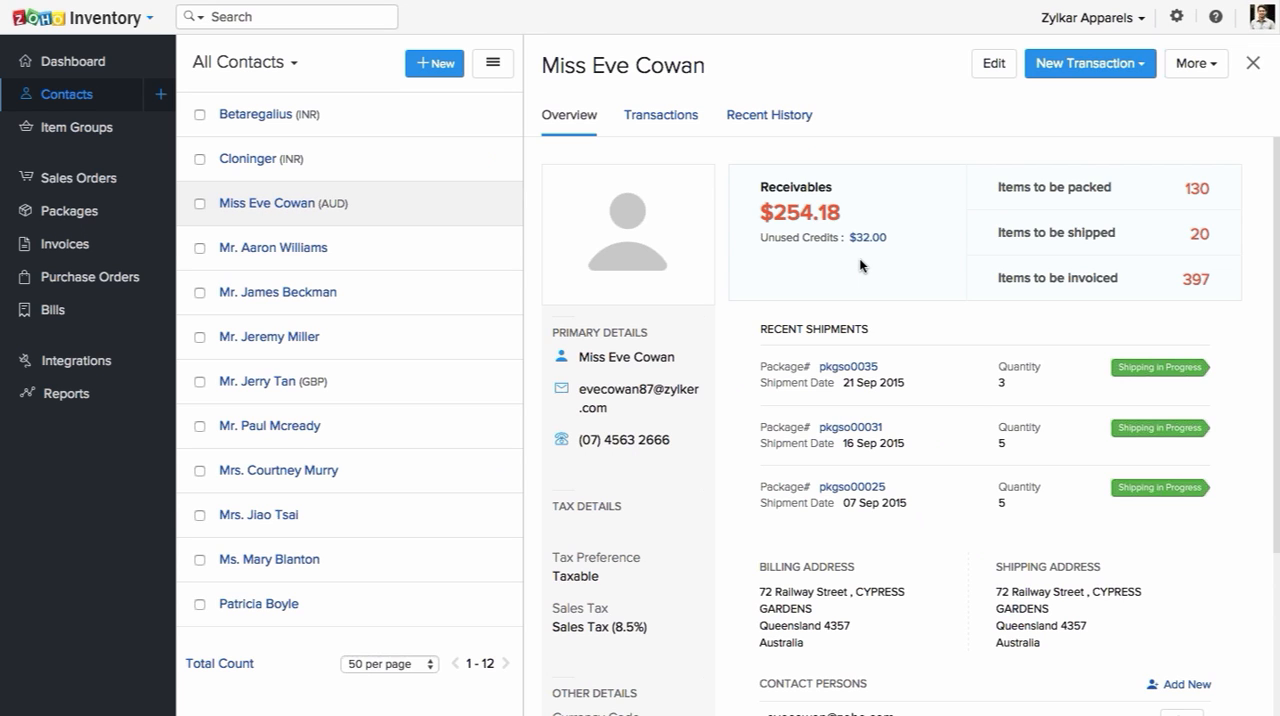
pyautogui.scroll(-3, 859, 258)
pyautogui.scroll(2, 859, 258)
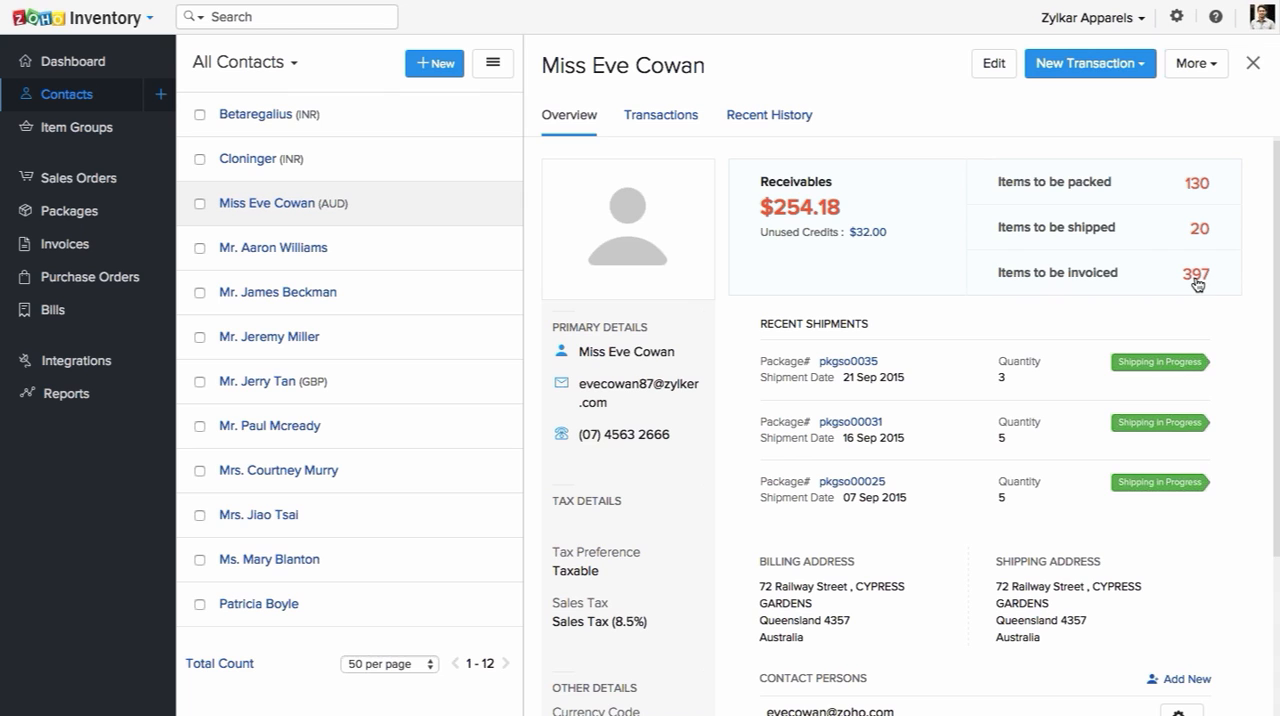
pyautogui.scroll(-2, 1193, 288)
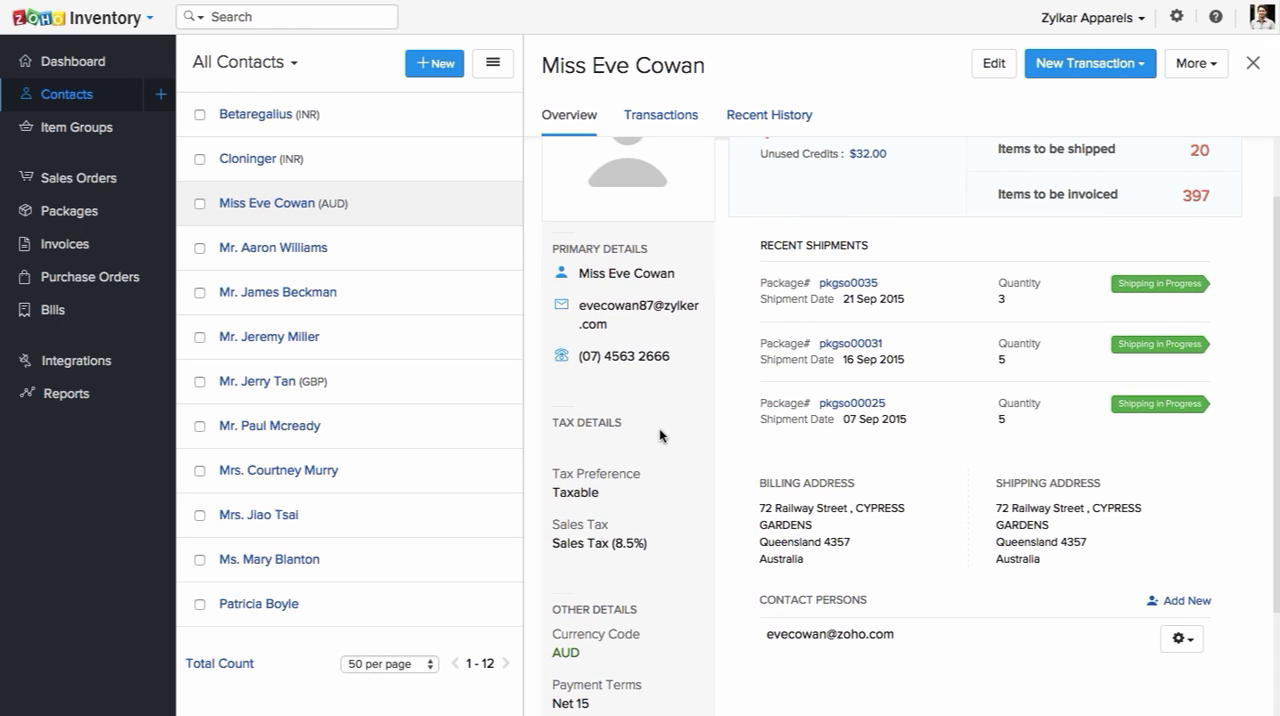
pyautogui.scroll(-1, 659, 428)
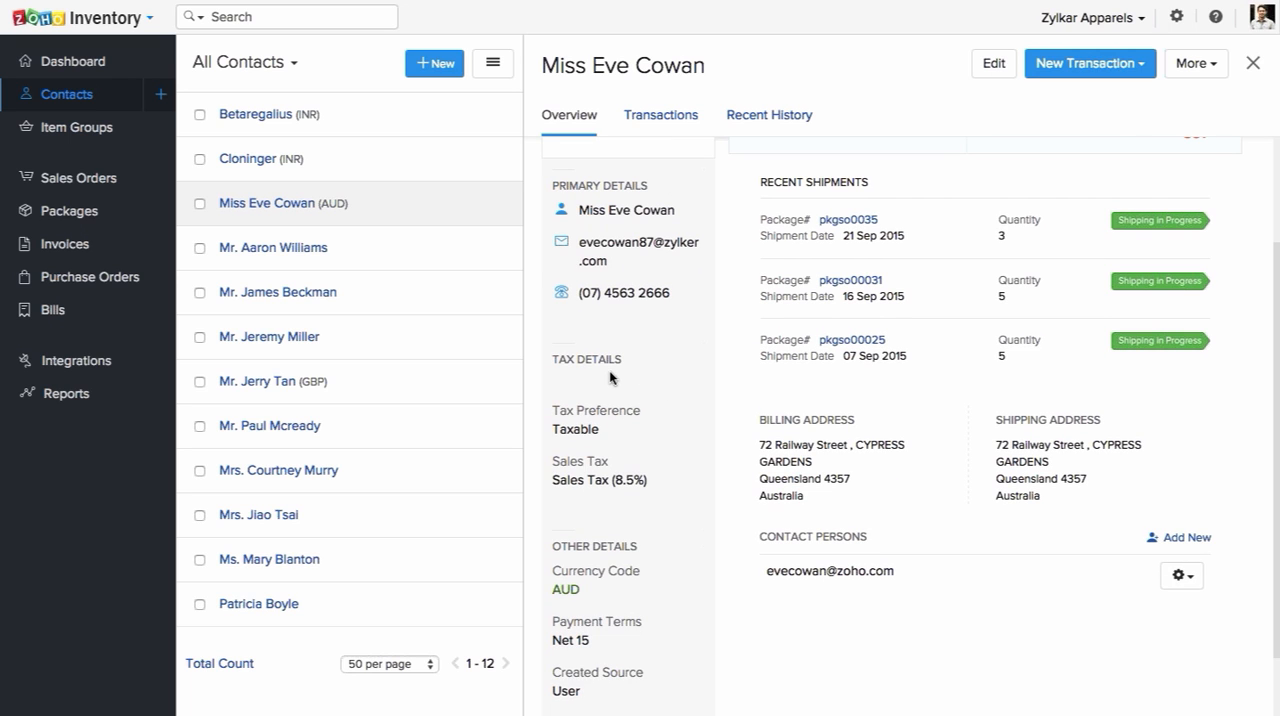
pyautogui.scroll(-1, 650, 450)
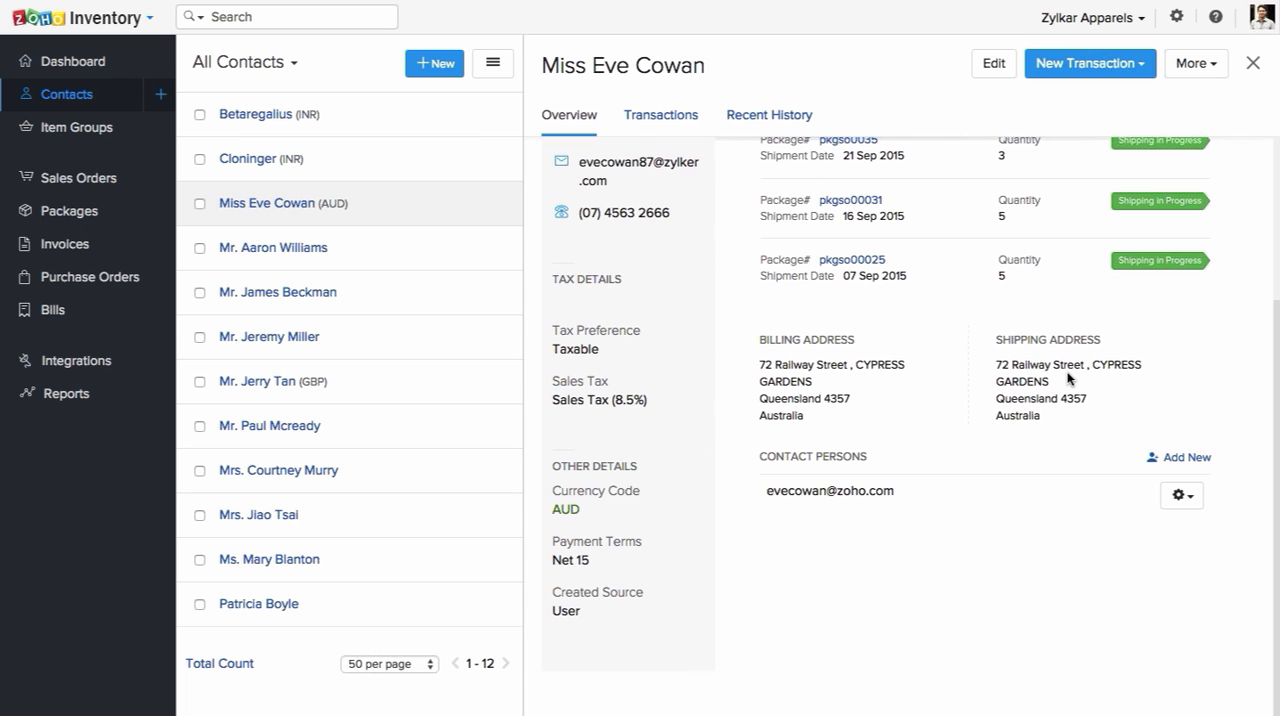
pyautogui.scroll(3, 1068, 378)
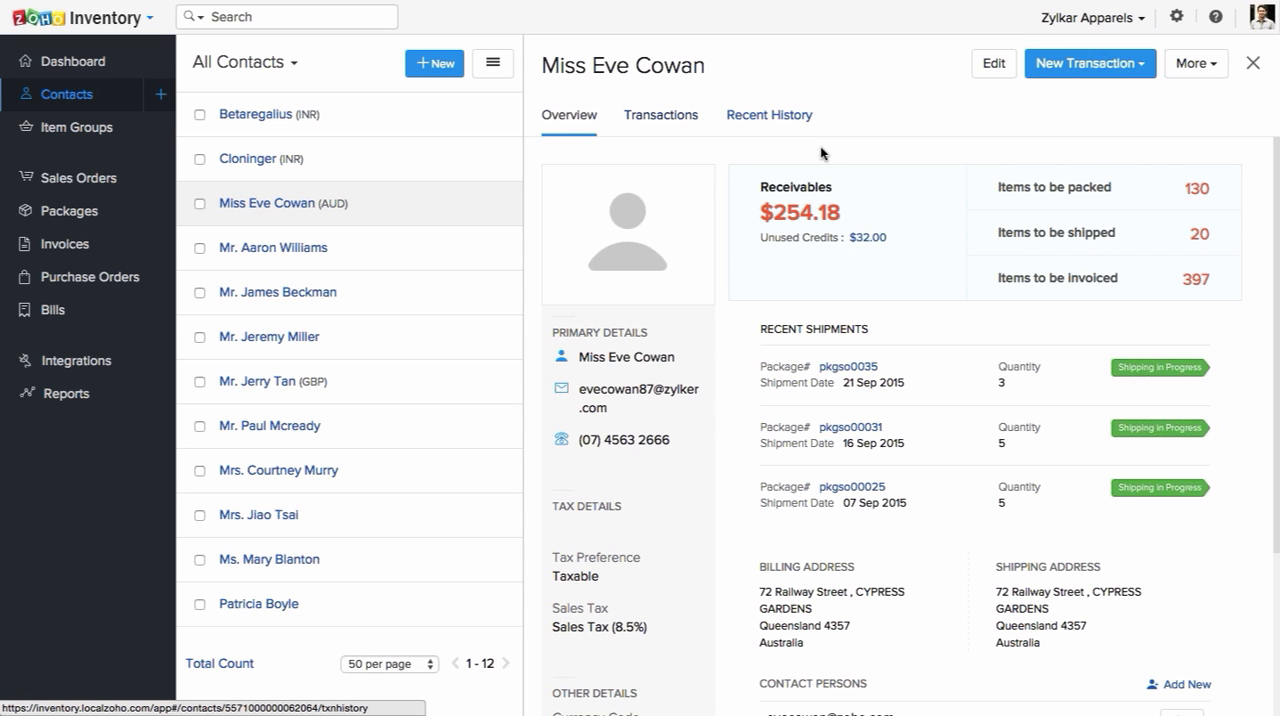
# Step: Examine the sales orders listed among the contact's transactions
pyautogui.click(655, 124)
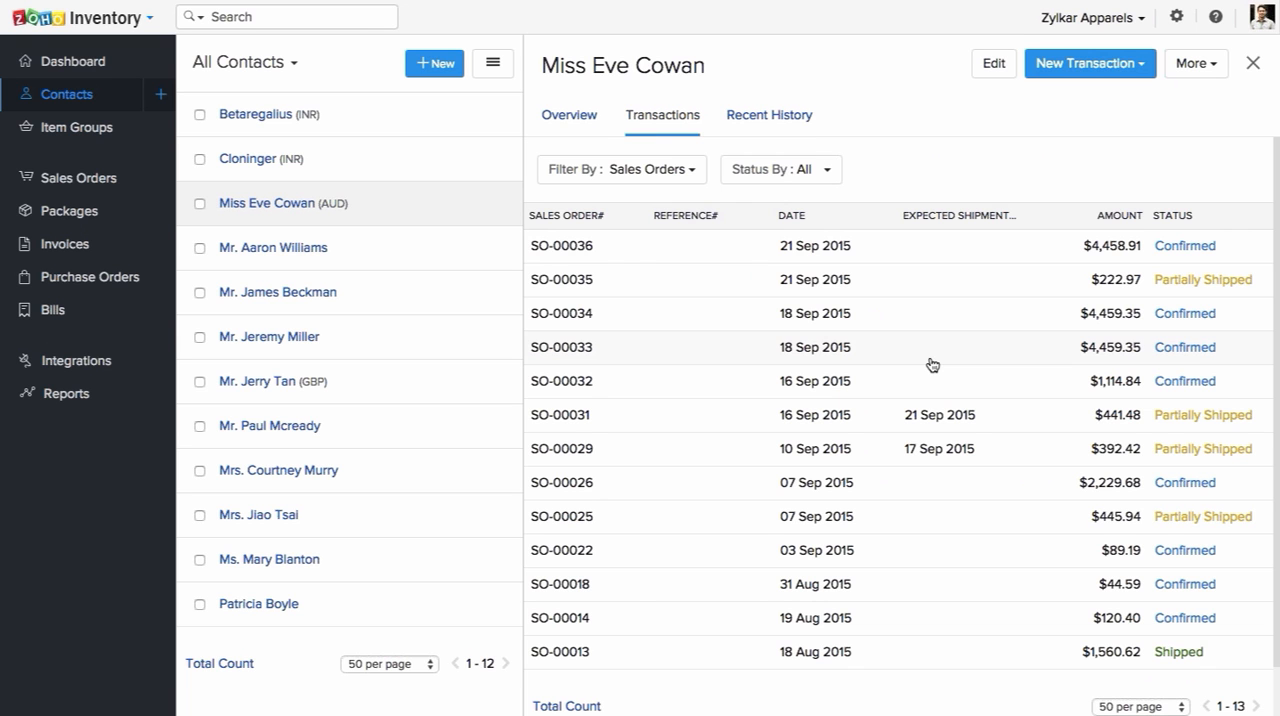
pyautogui.scroll(-1, 932, 366)
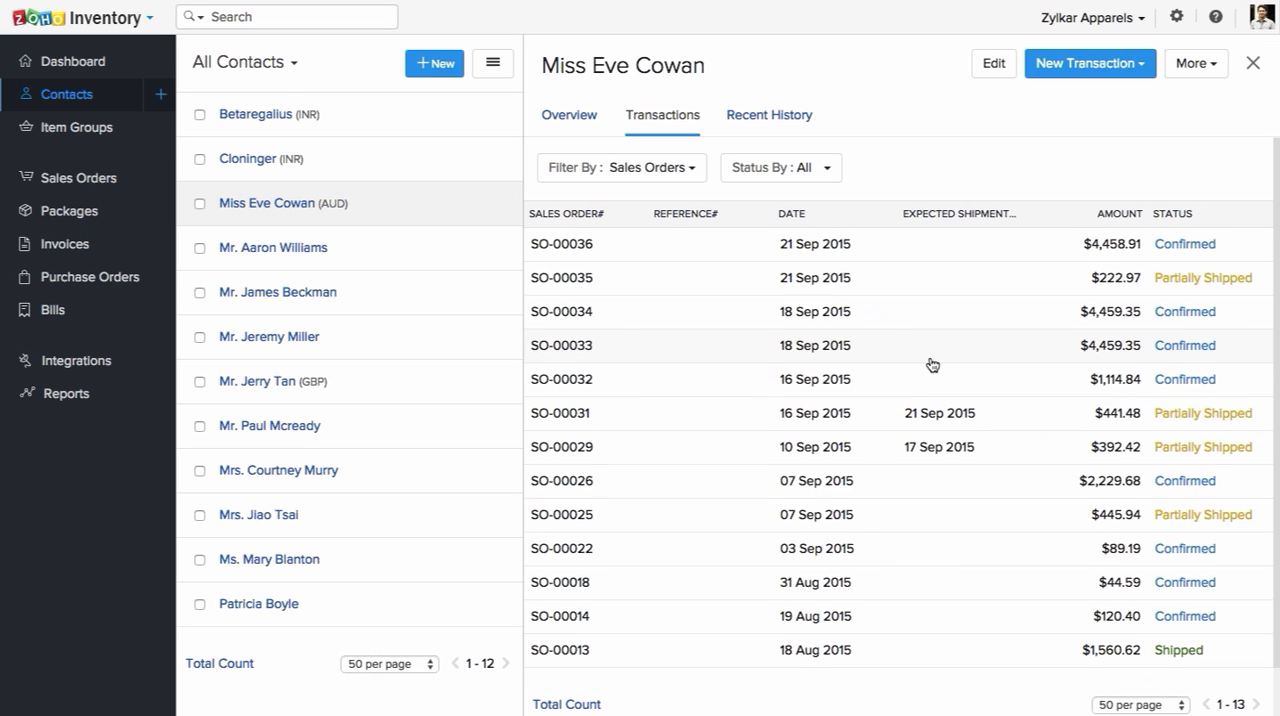
pyautogui.scroll(-1, 932, 366)
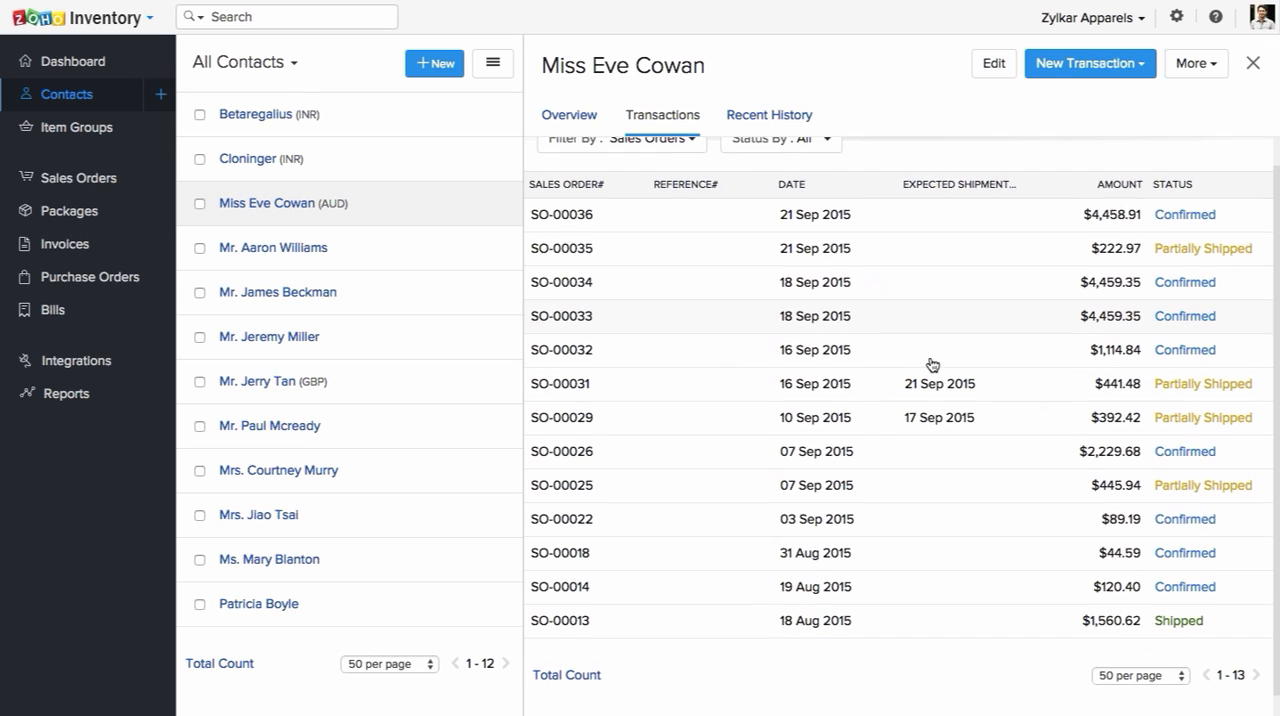
pyautogui.scroll(2, 931, 363)
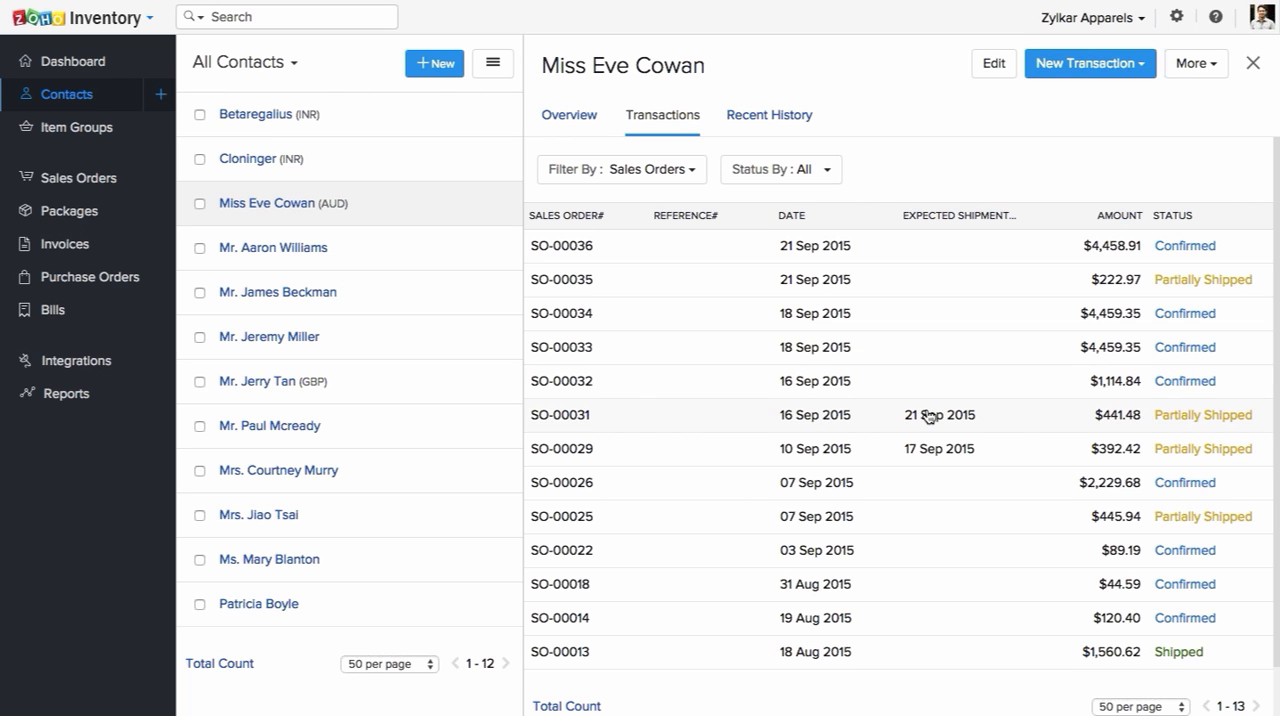
pyautogui.scroll(-1, 929, 416)
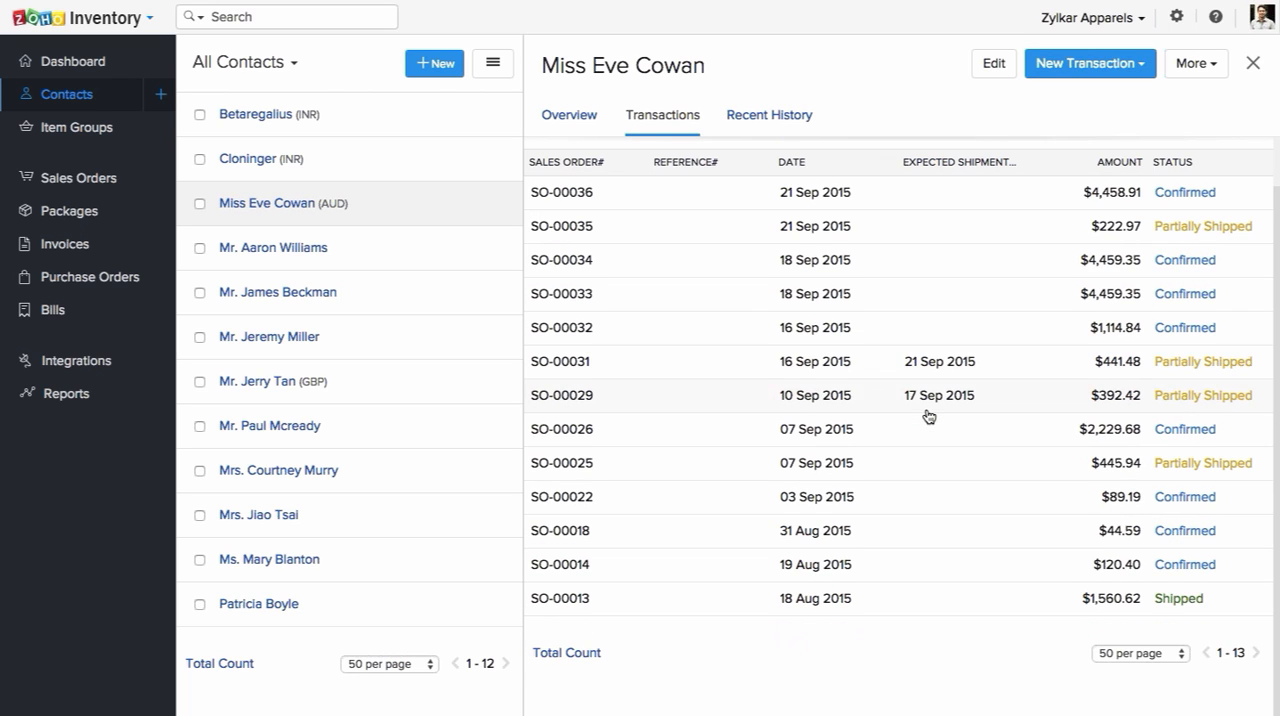
pyautogui.scroll(1, 929, 416)
# Step: Examine the contact's recent history entries and return to its overview
pyautogui.click(781, 118)
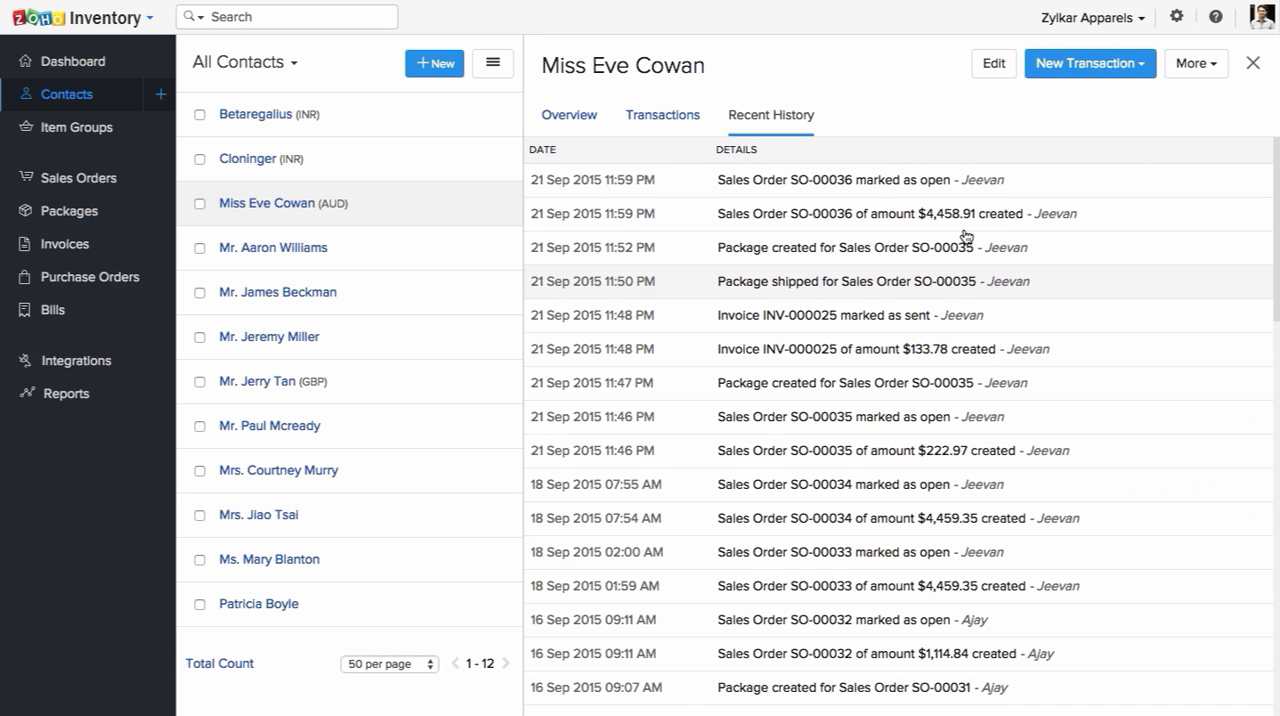
pyautogui.scroll(-2, 966, 236)
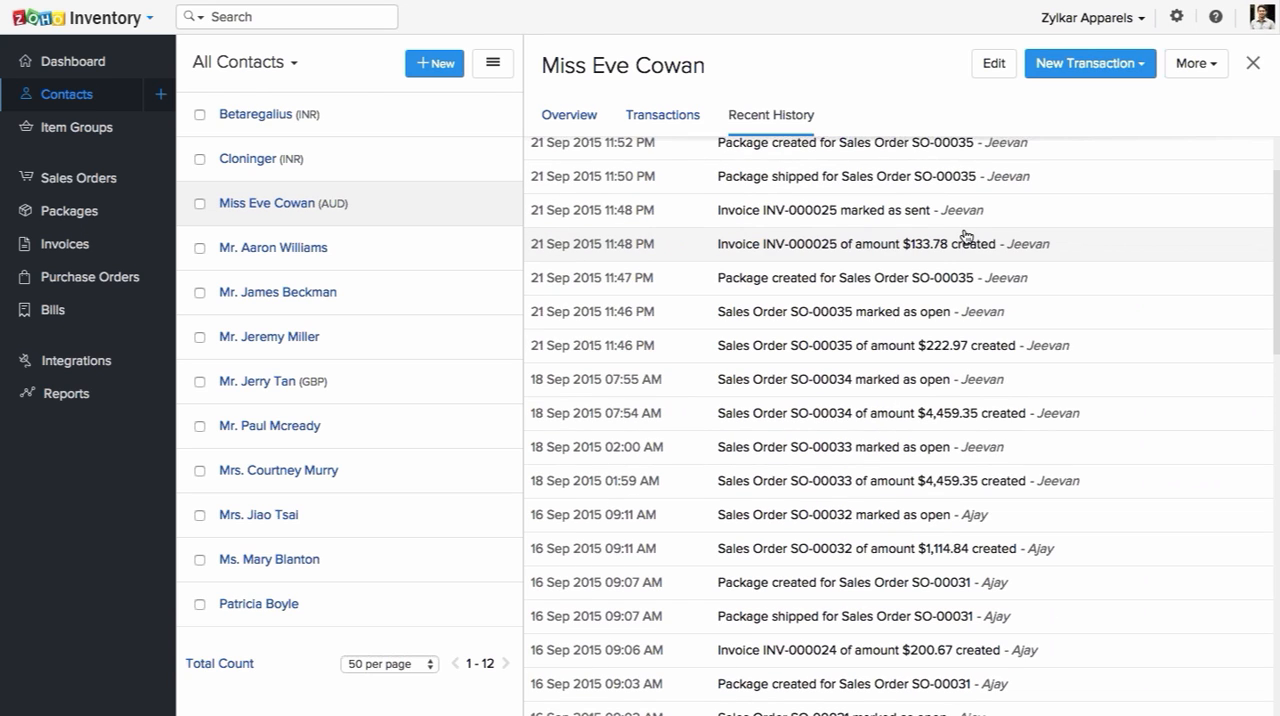
pyautogui.scroll(-6, 966, 236)
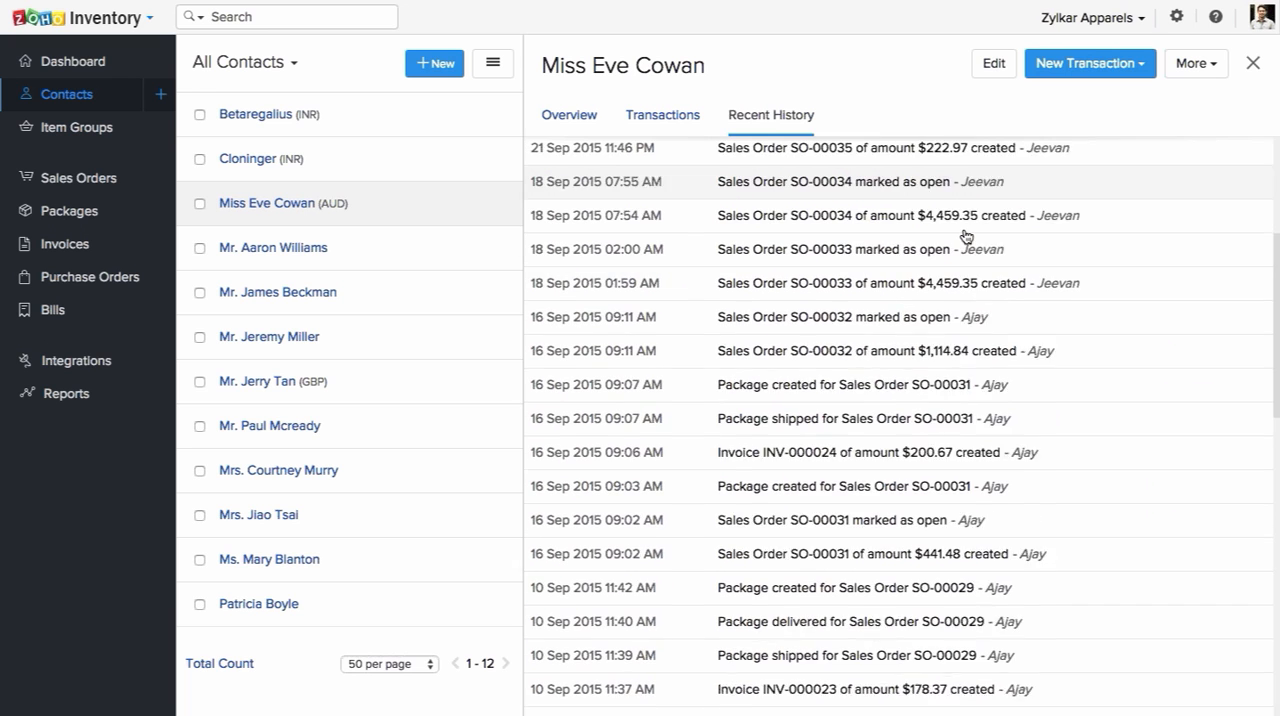
pyautogui.scroll(8, 966, 236)
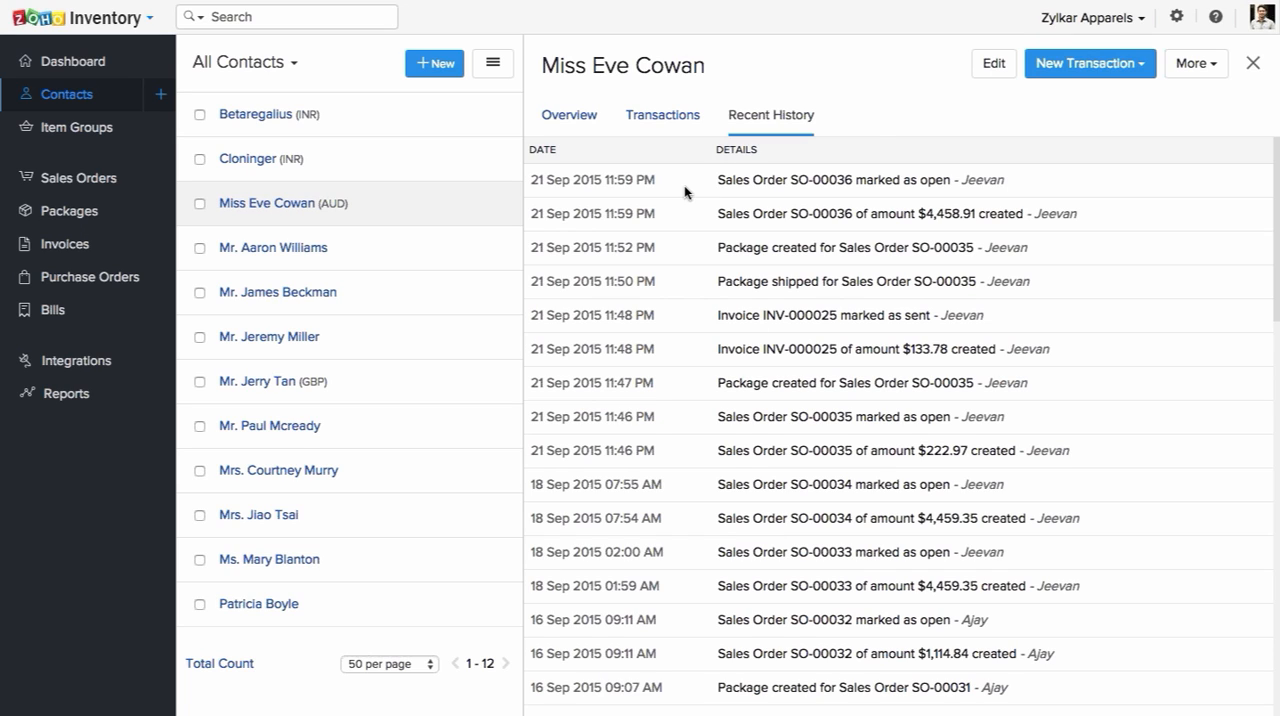
pyautogui.click(569, 114)
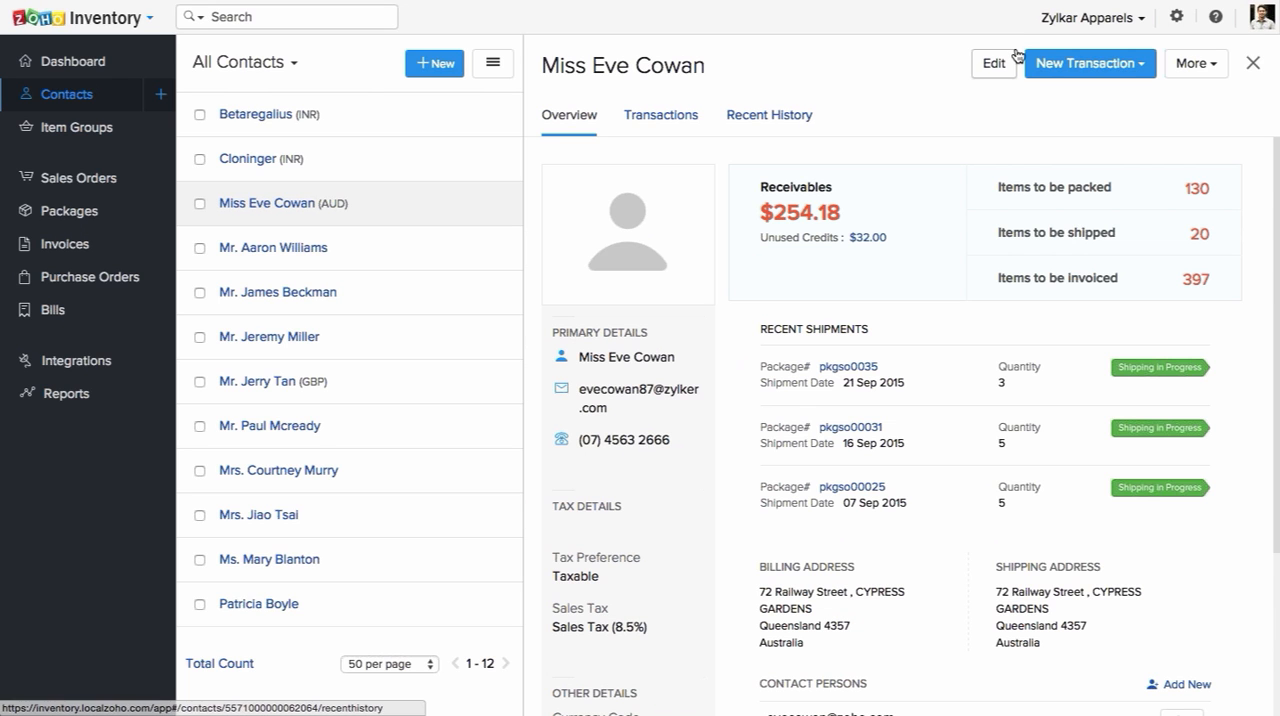
# Step: View the contact's details in the edit form and go back to the overview without changing anything
pyautogui.click(996, 63)
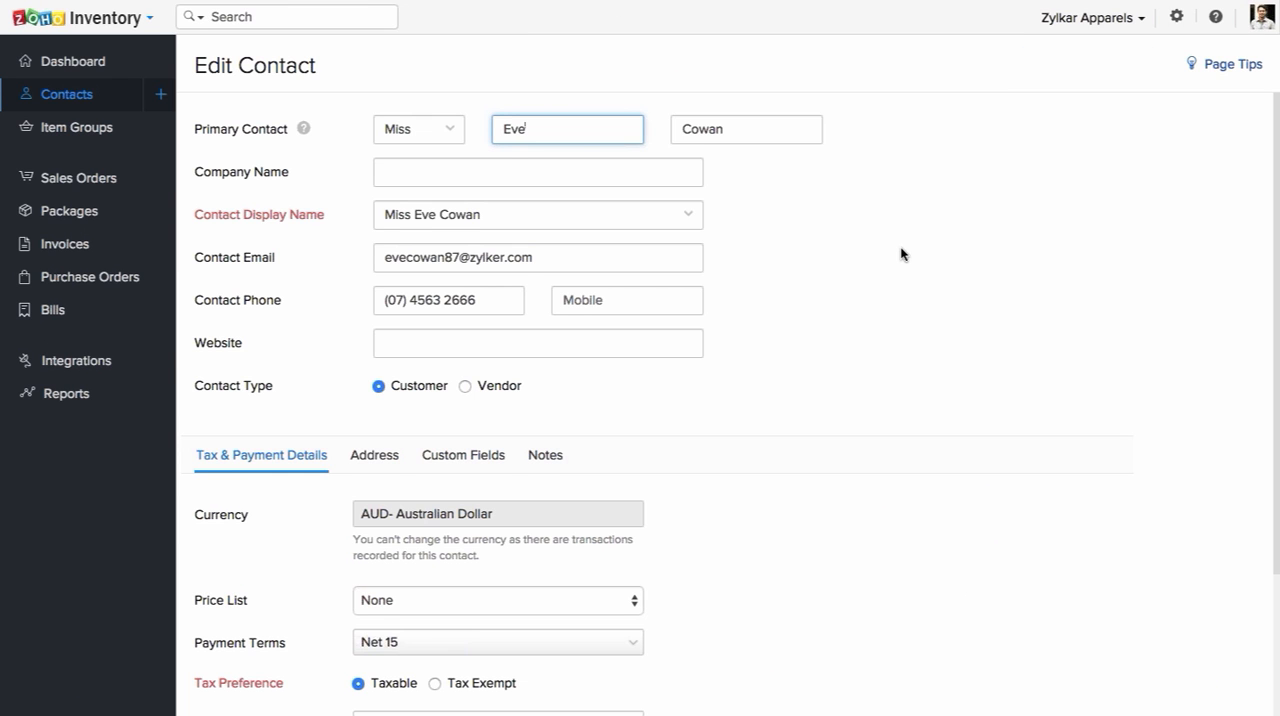
pyautogui.scroll(-3, 900, 248)
pyautogui.scroll(3, 900, 248)
pyautogui.hotkey('alt', 'Left')
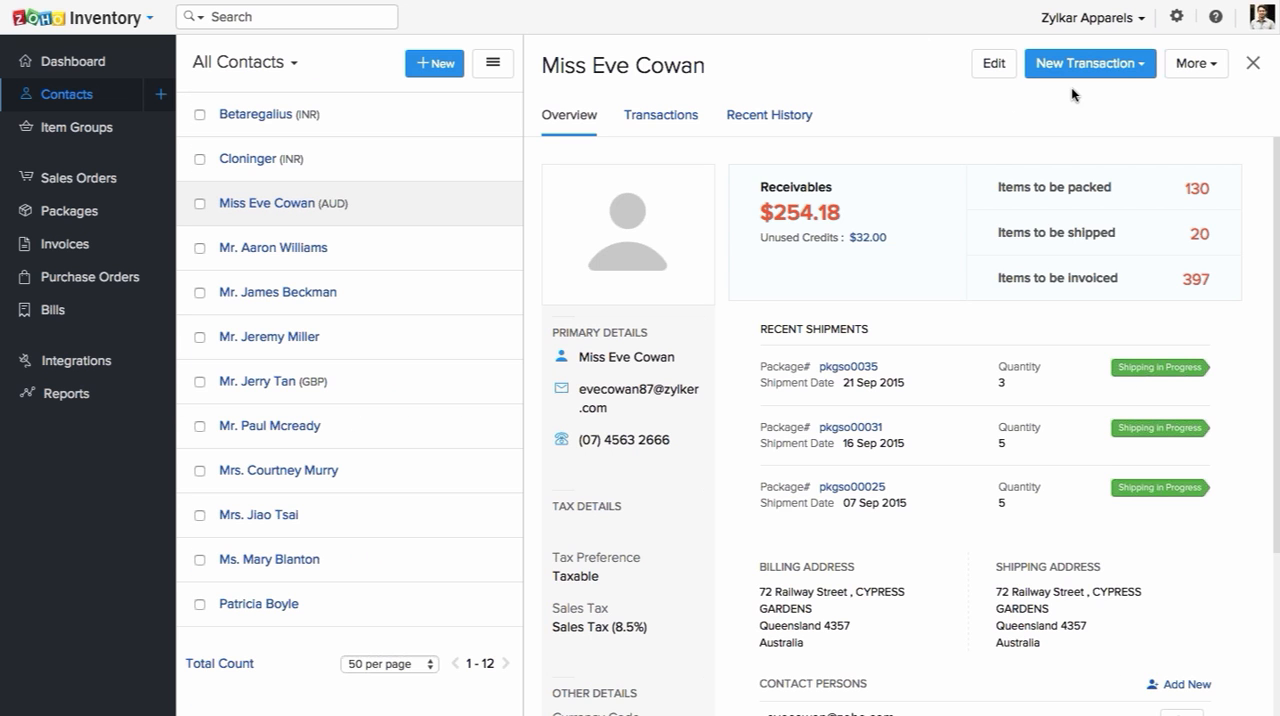
# Step: View the contact's new transaction options and additional actions, and close the contact to return to the full list
pyautogui.click(1100, 79)
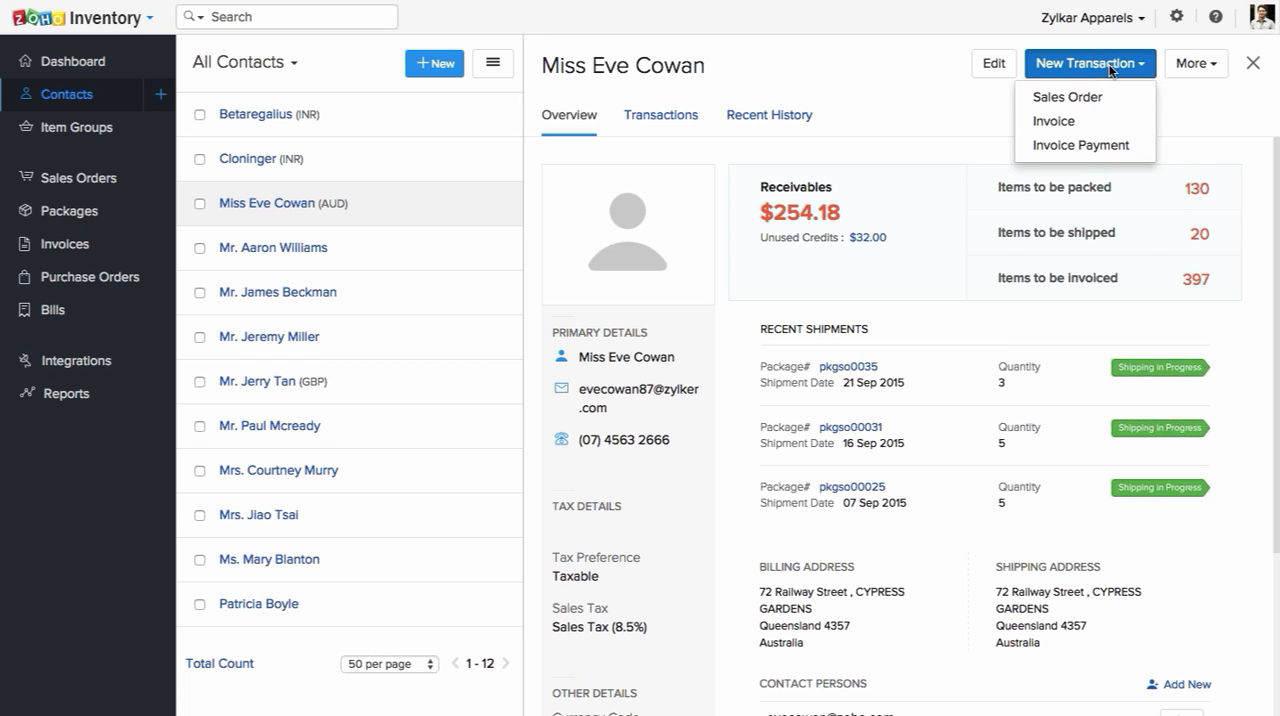
pyautogui.click(1205, 68)
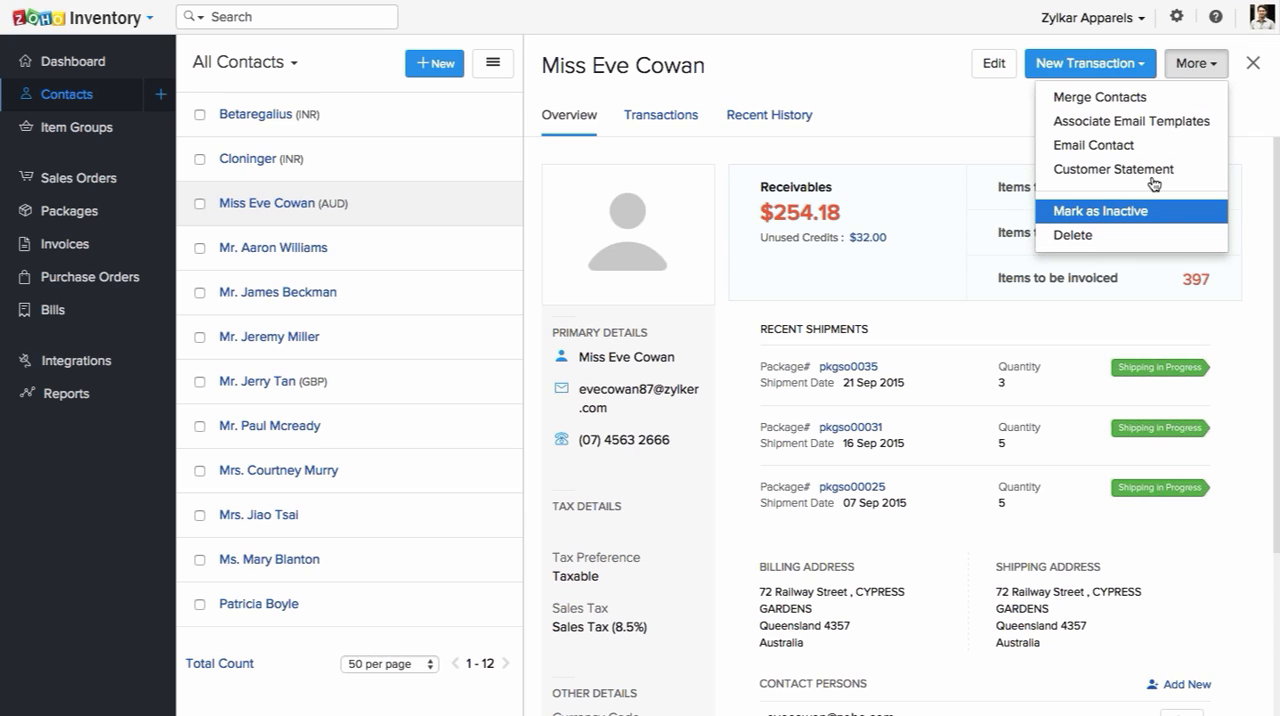
pyautogui.click(1119, 240)
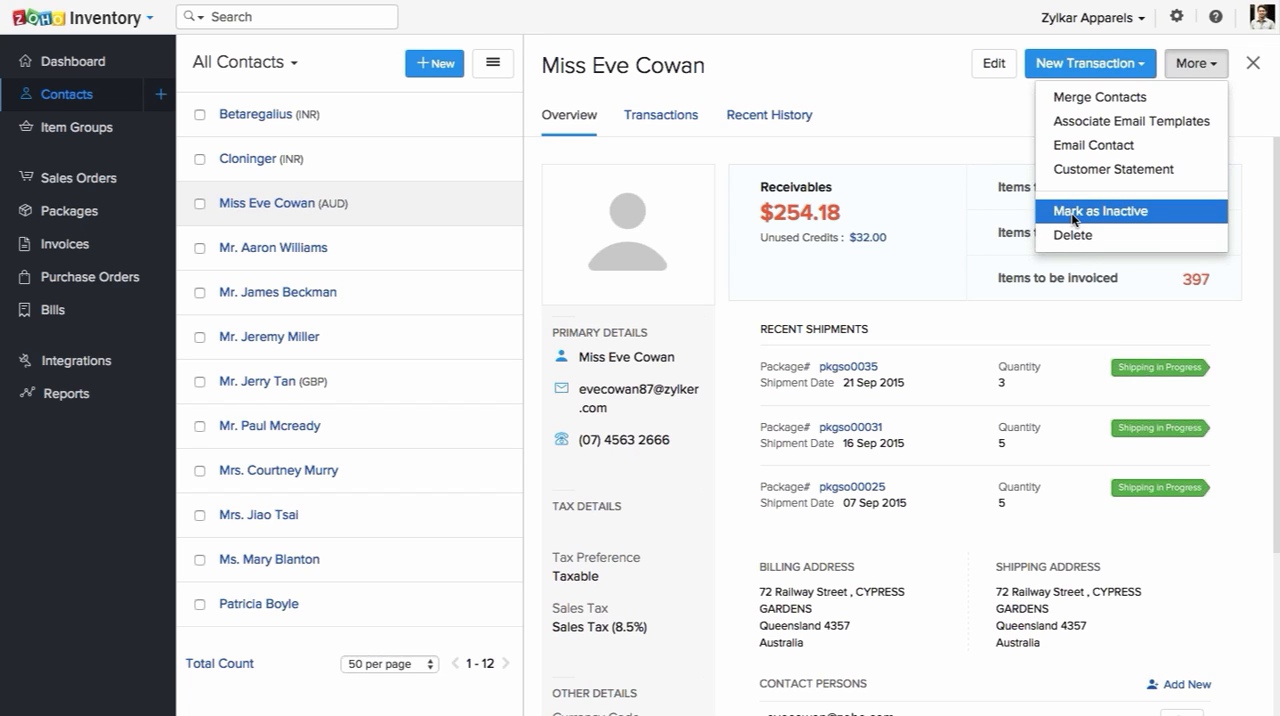
pyautogui.click(983, 107)
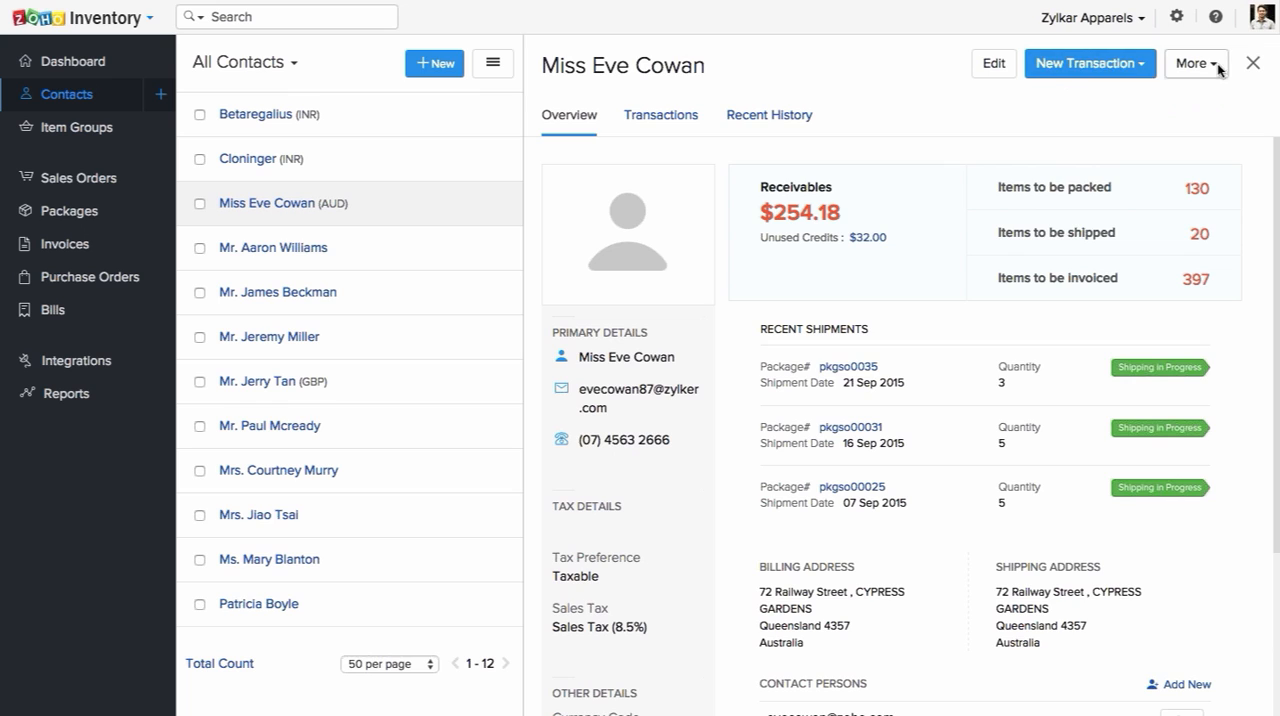
pyautogui.click(1253, 64)
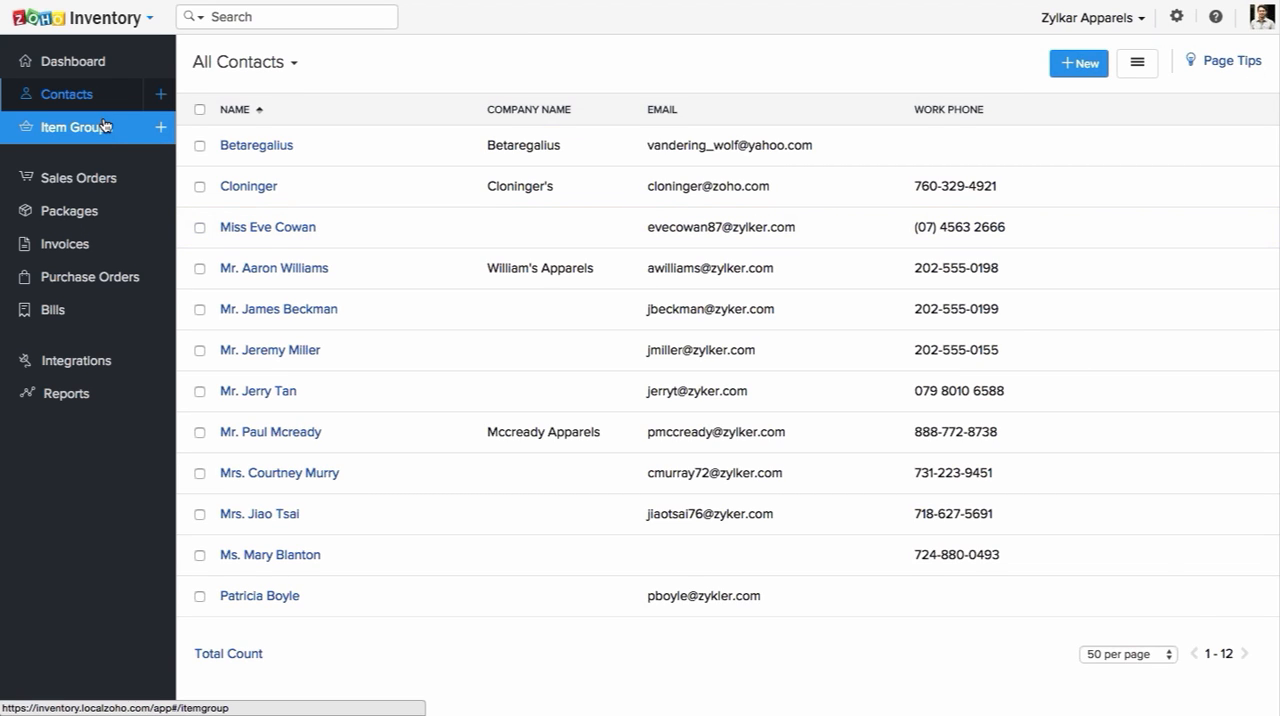
# Step: Start a new item group and enable Multiple Item Options for it
pyautogui.click(156, 135)
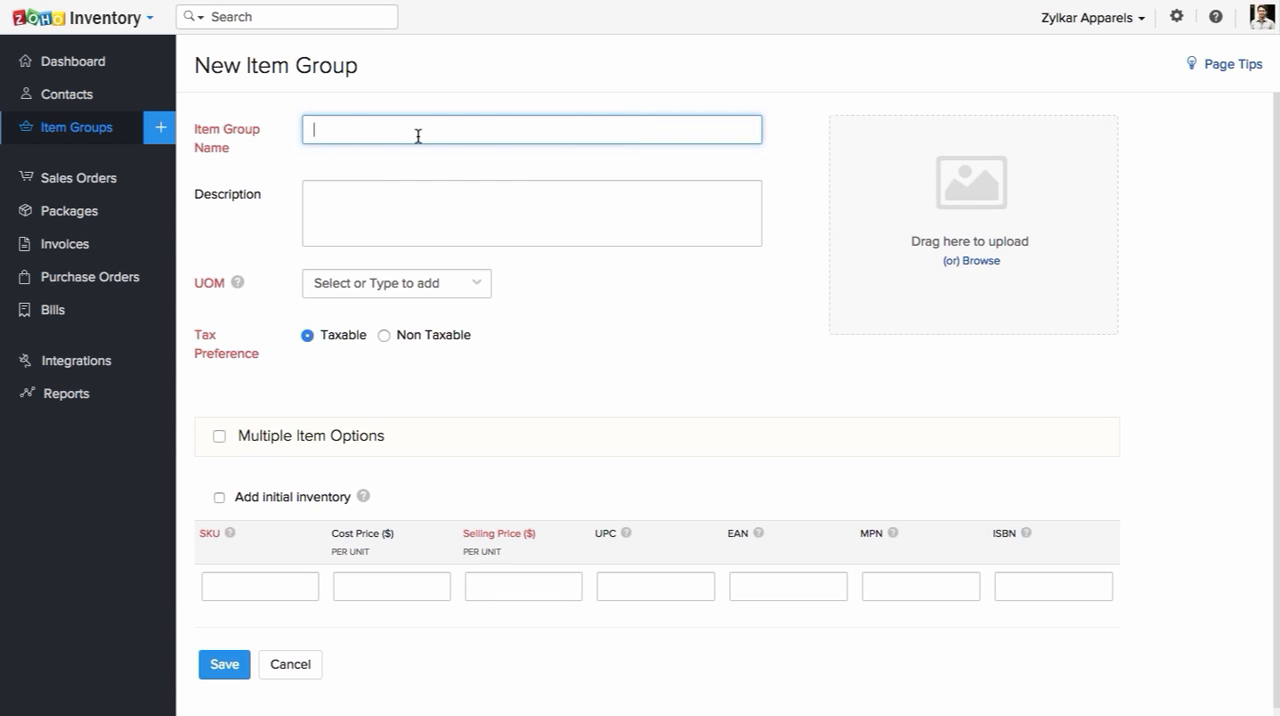
pyautogui.scroll(-1, 257, 157)
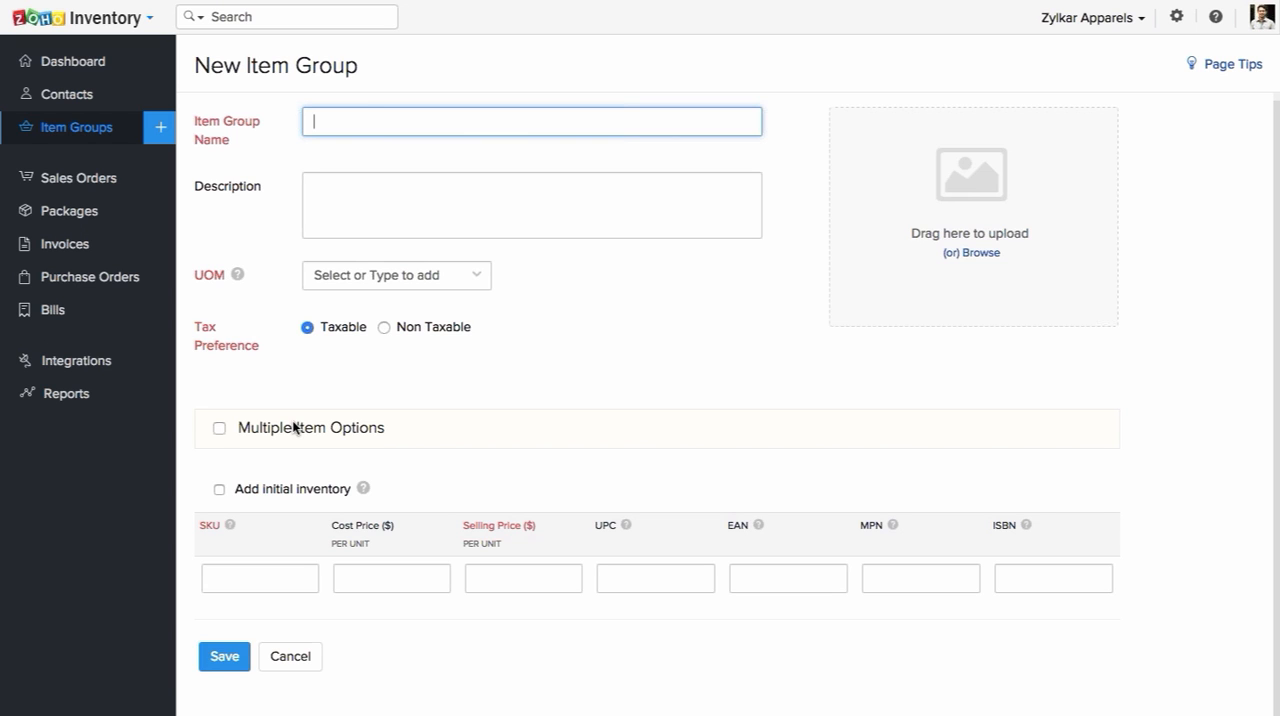
pyautogui.click(218, 428)
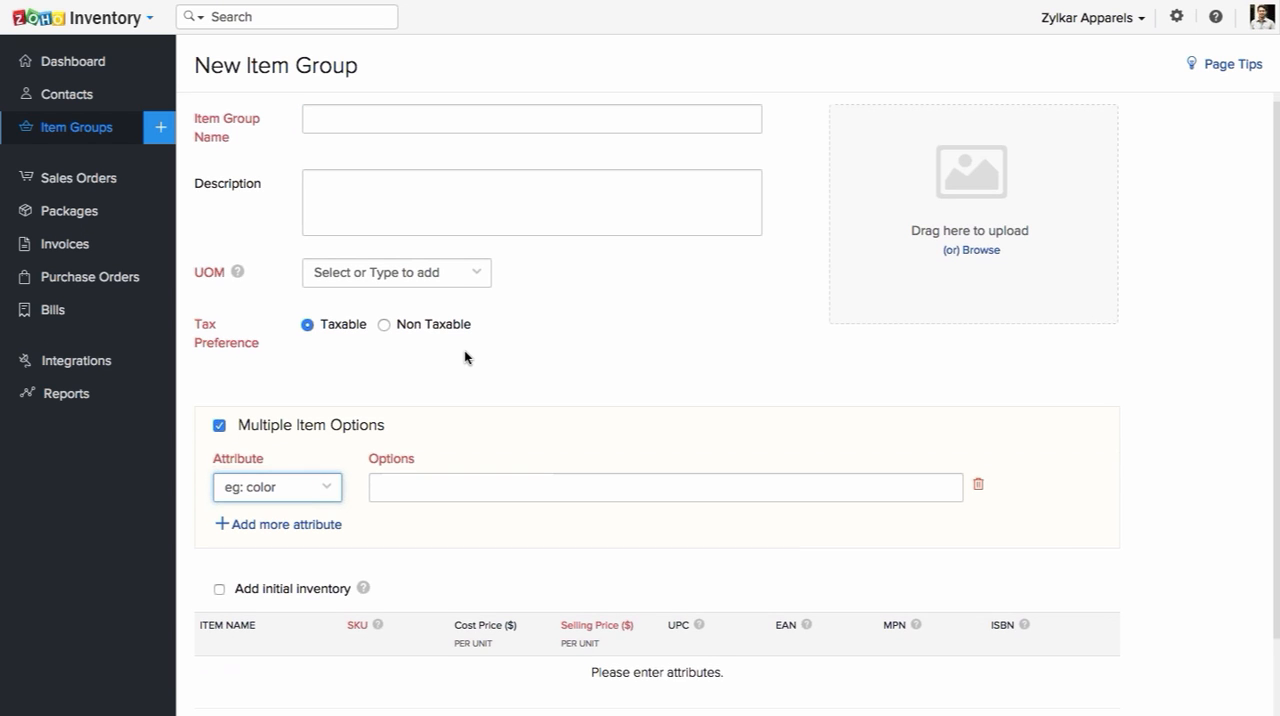
# Step: Add a color attribute to the new item group with the options green, blue and red
pyautogui.scroll(-2, 464, 357)
pyautogui.click(297, 397)
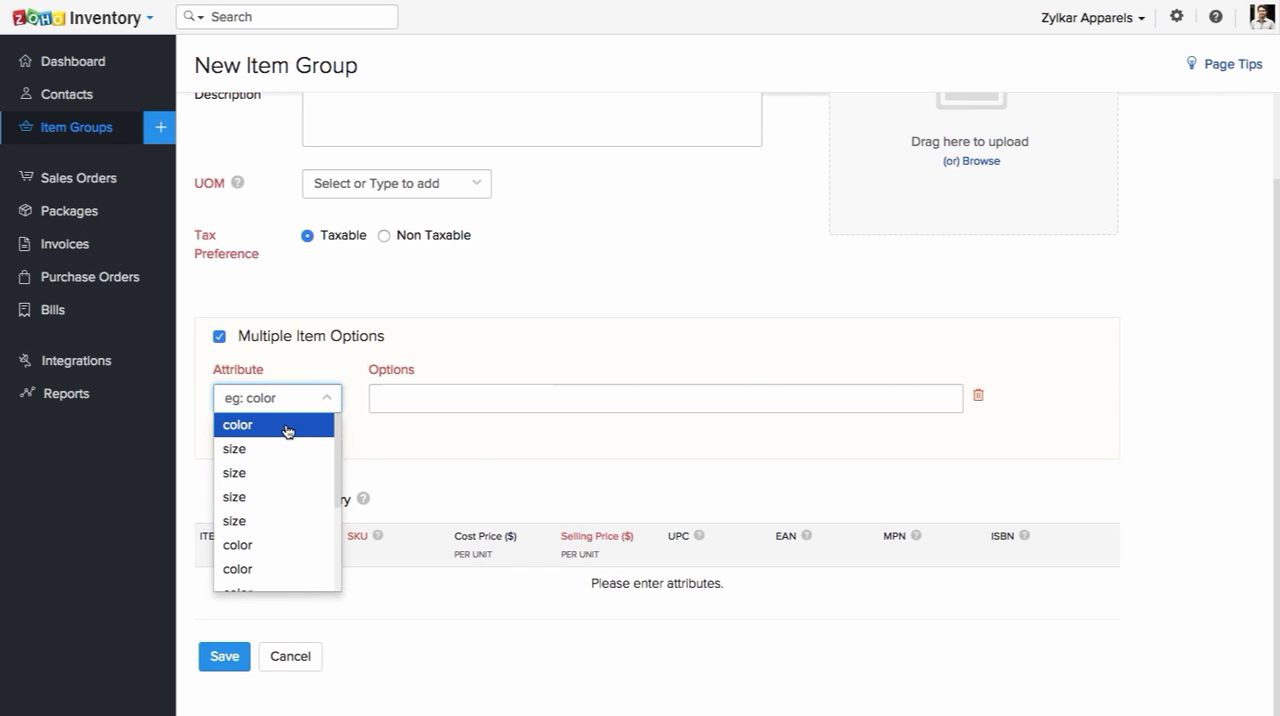
pyautogui.click(286, 428)
pyautogui.click(403, 403)
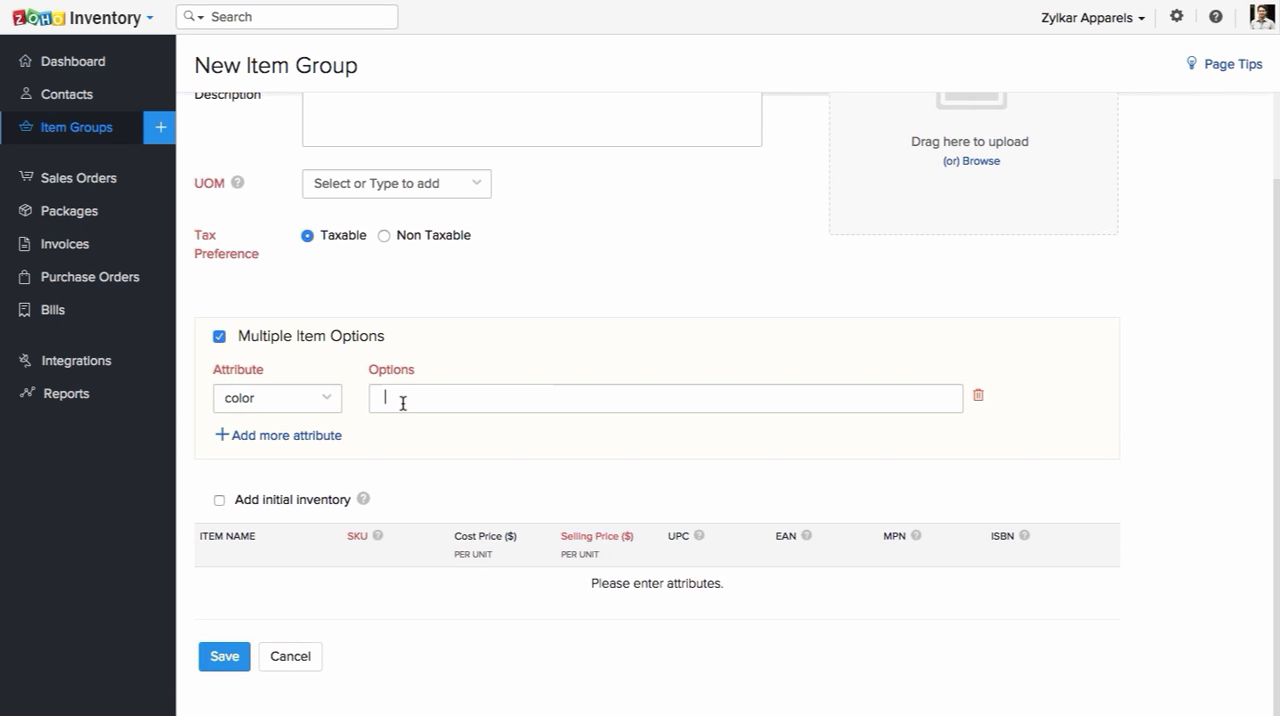
pyautogui.write('green')
pyautogui.press('Return')
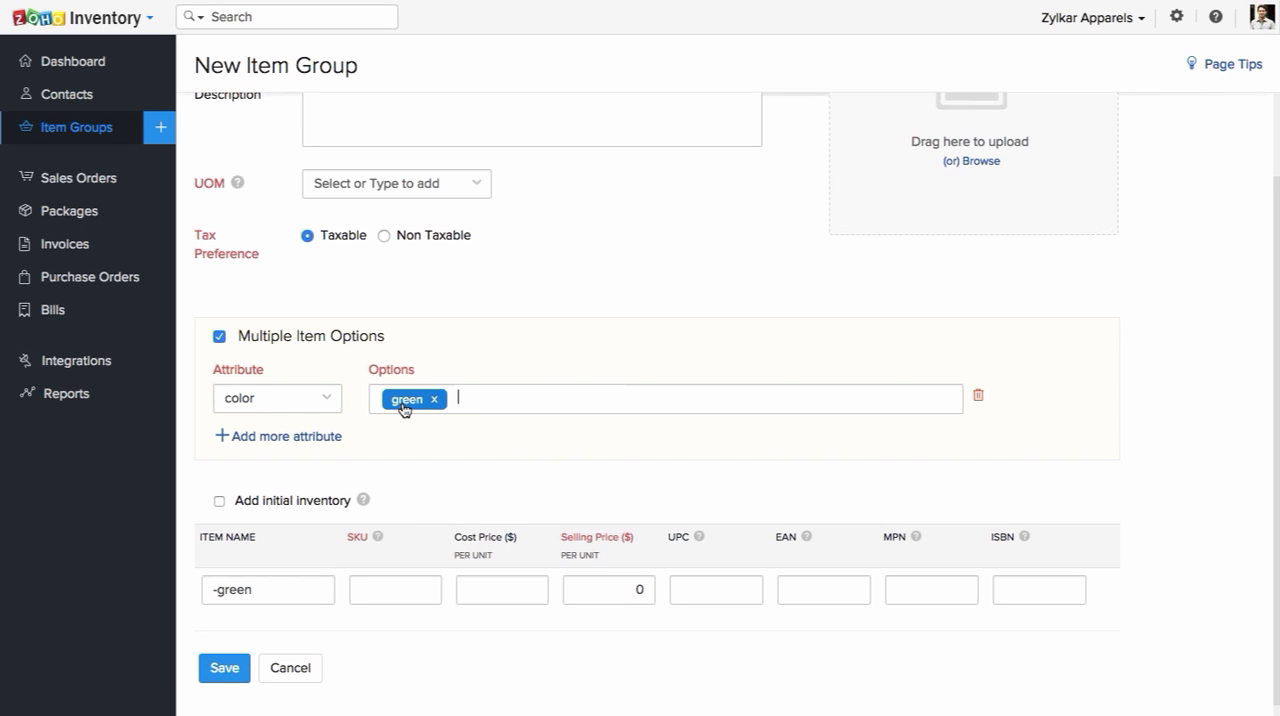
pyautogui.write('blue')
pyautogui.press('Return')
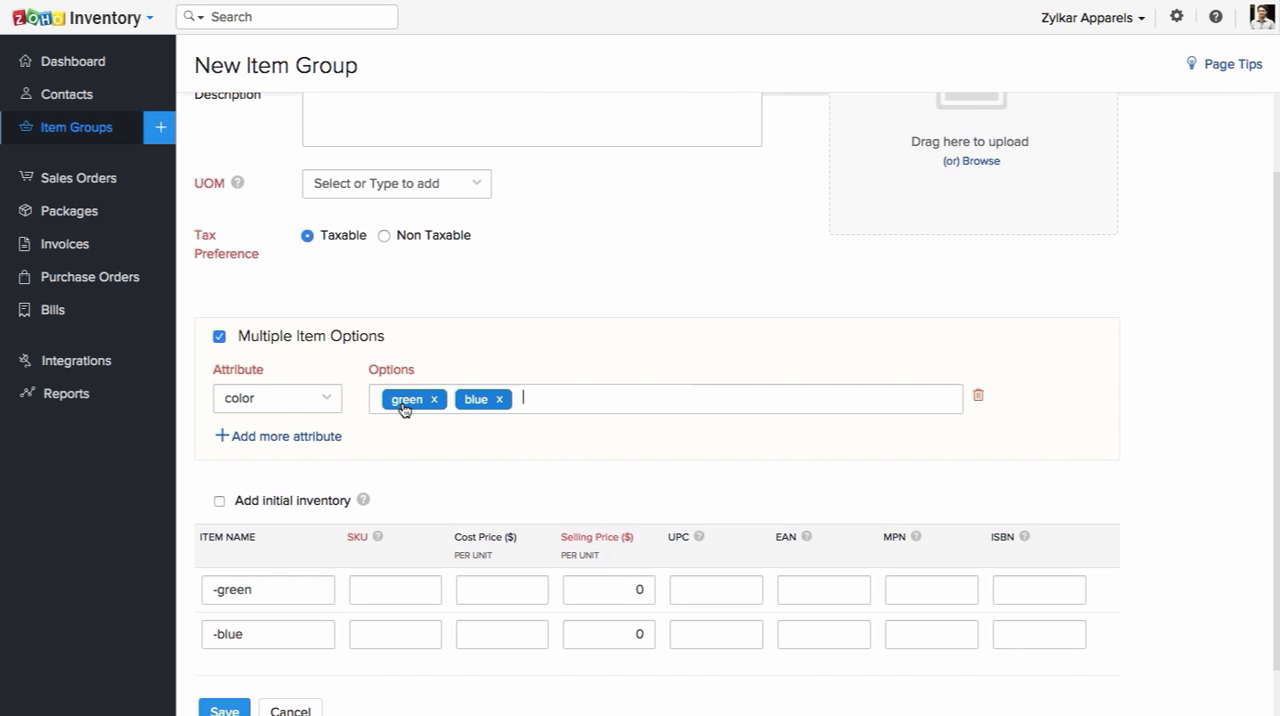
pyautogui.write('red')
pyautogui.press('Return')
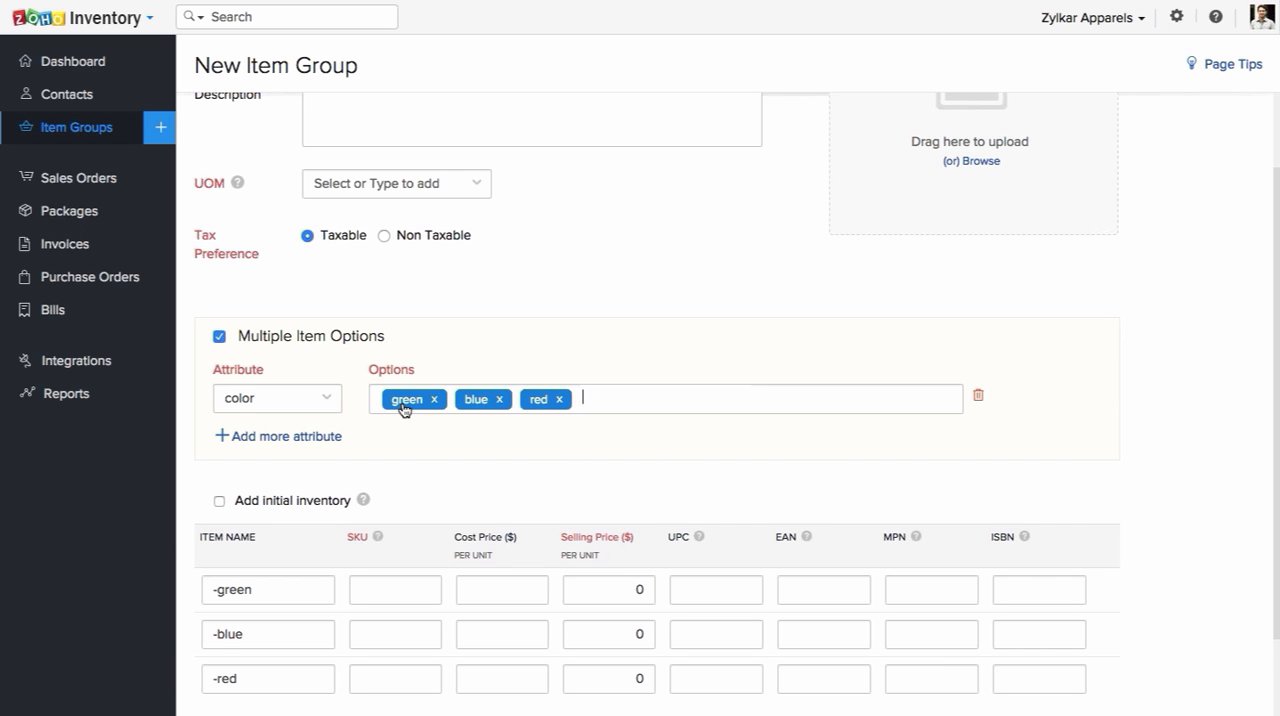
# Step: Add a second attribute, size, to the item group with the options L, M, XL and S
pyautogui.click(266, 436)
pyautogui.click(296, 442)
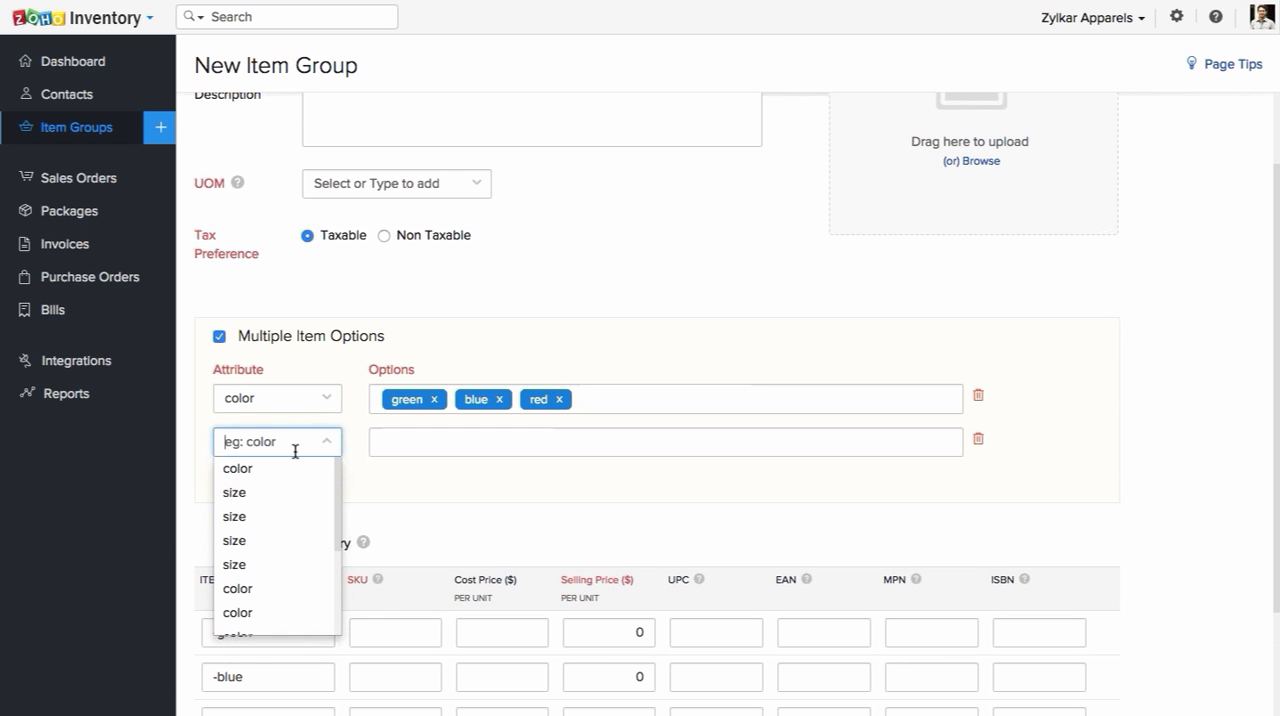
pyautogui.click(291, 493)
pyautogui.click(419, 446)
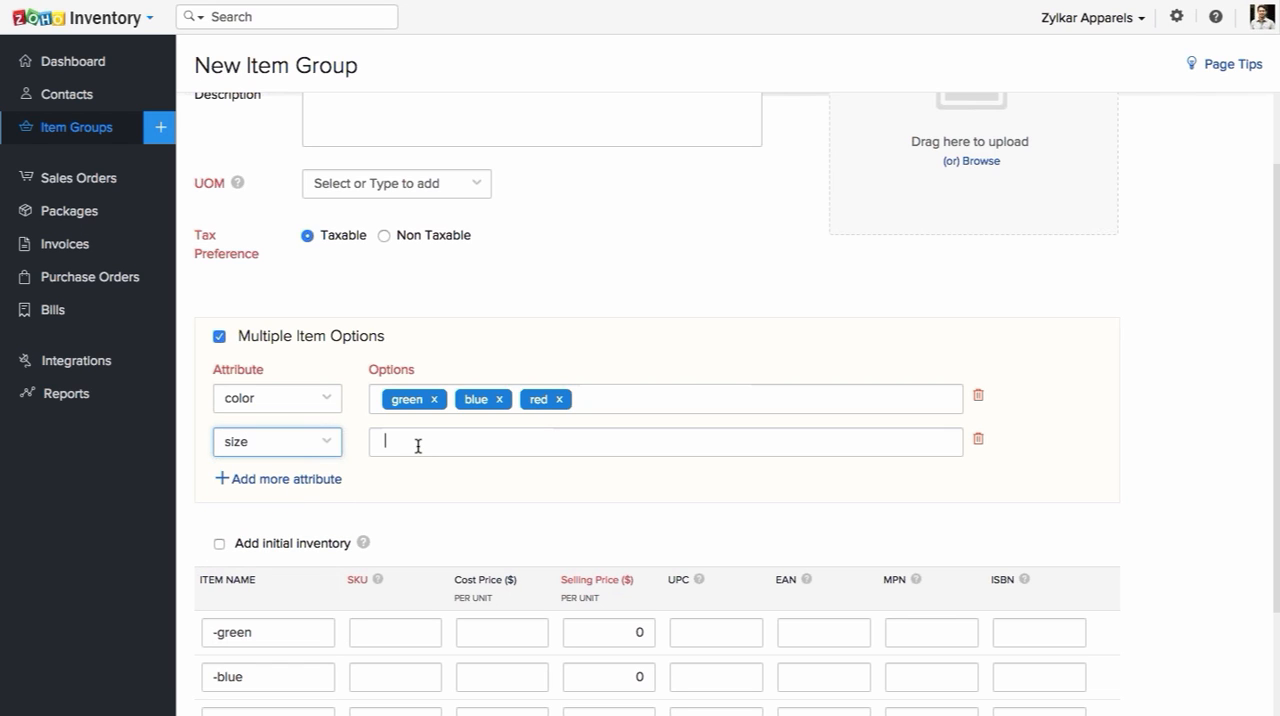
pyautogui.write('L')
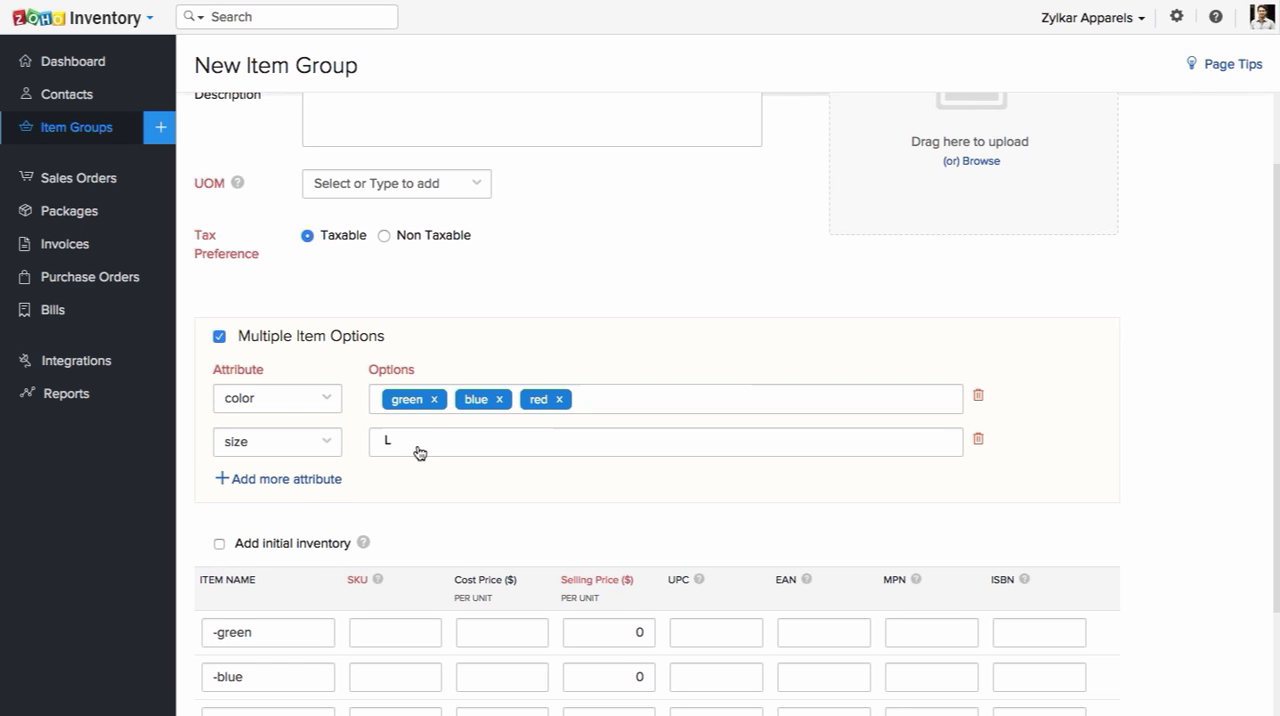
pyautogui.press('Return')
pyautogui.write('M')
pyautogui.press('Return')
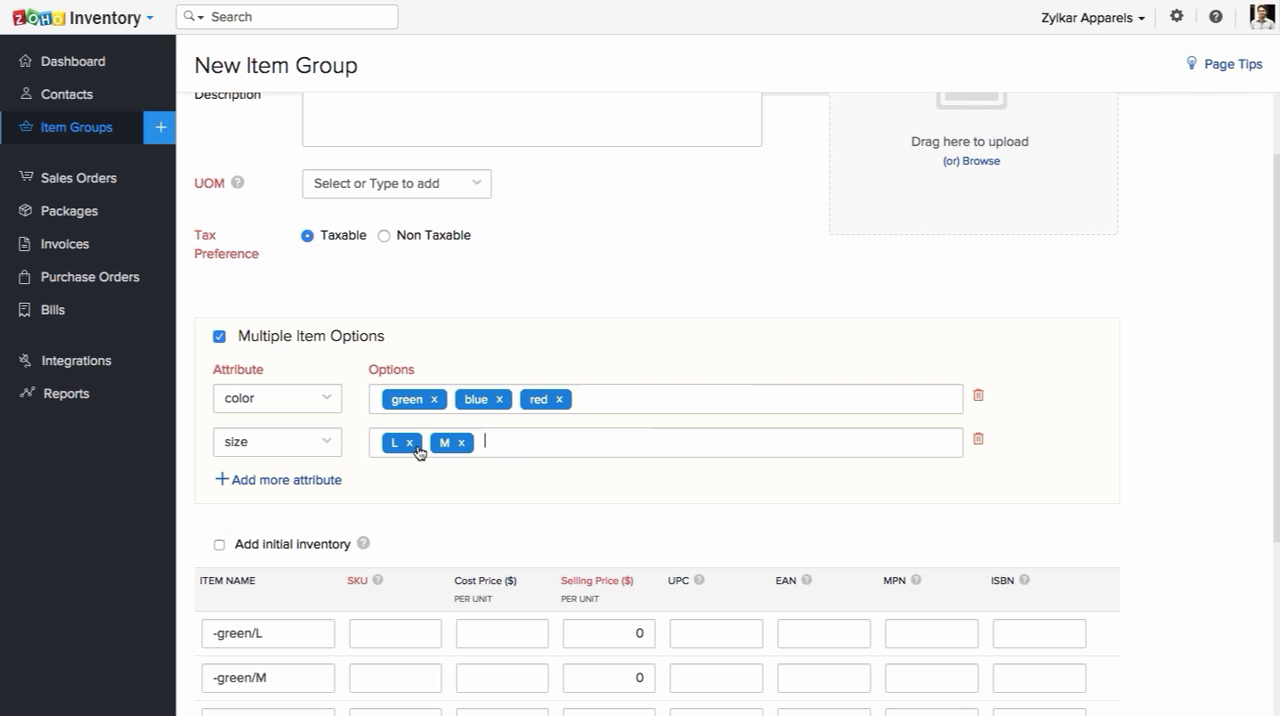
pyautogui.write('XL')
pyautogui.press('Return')
pyautogui.write('L')
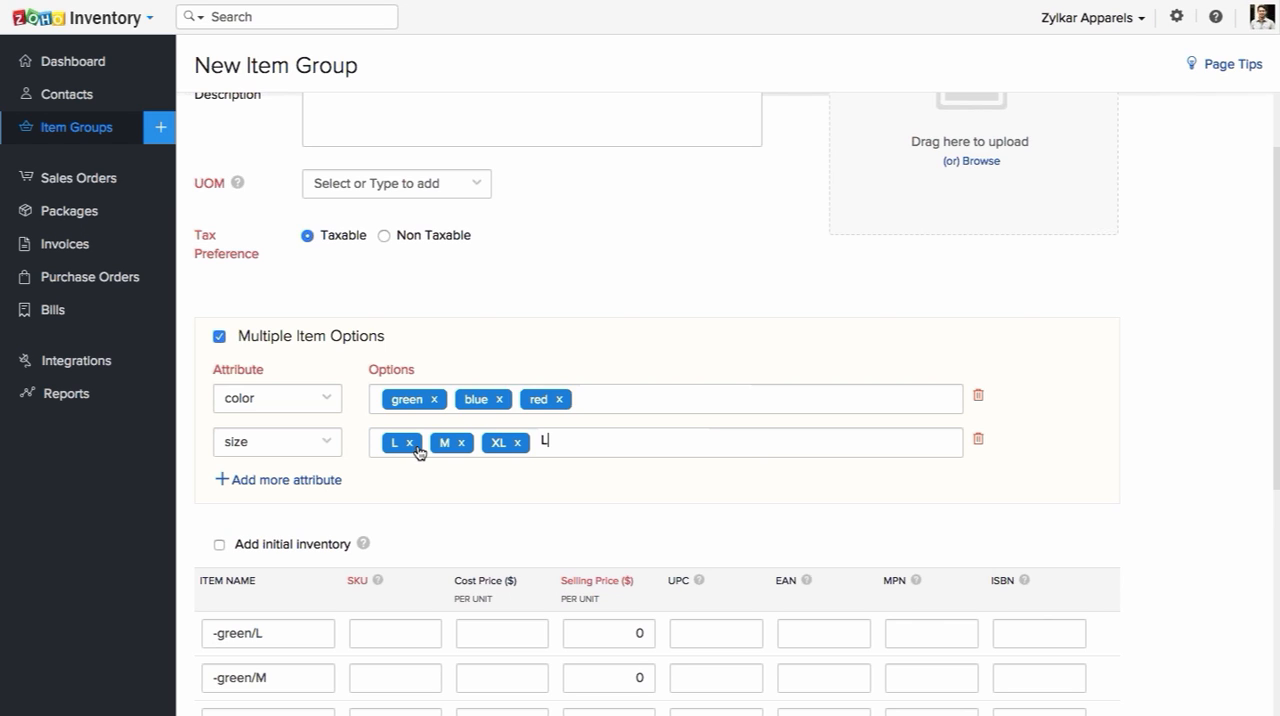
pyautogui.press('BackSpace')
pyautogui.write('S')
pyautogui.press('Return')
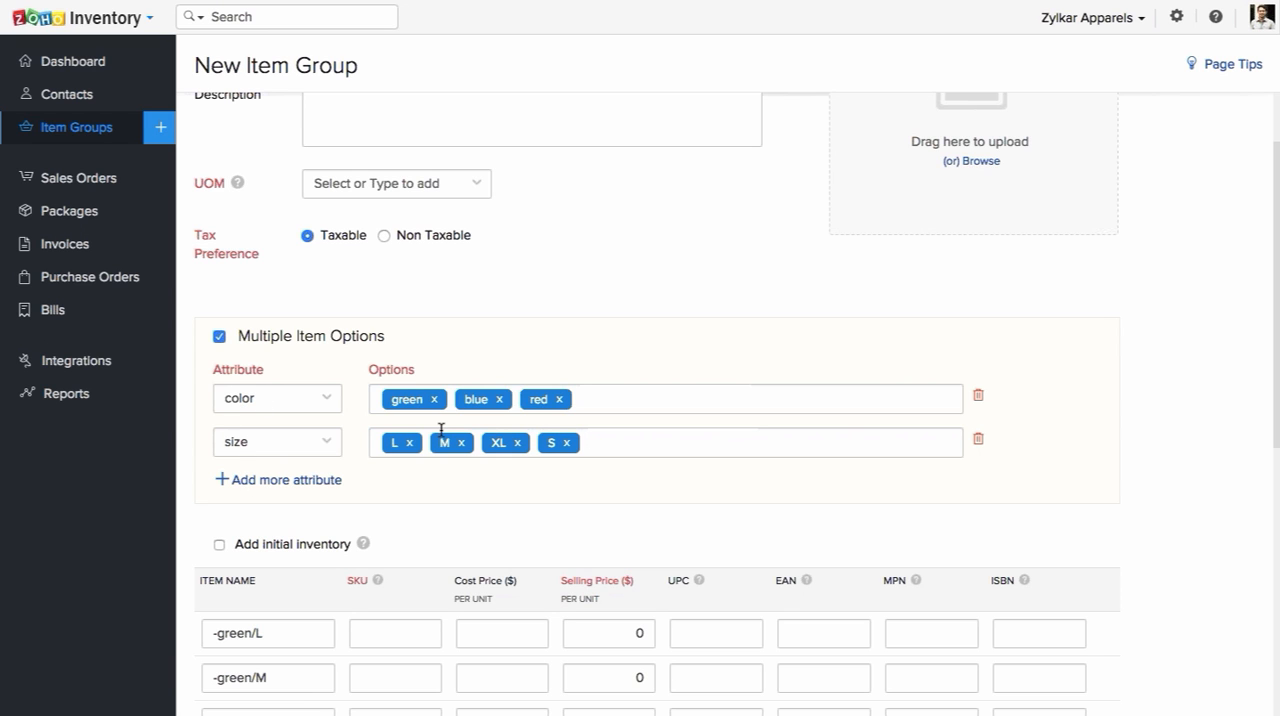
# Step: Examine the list of color and size item combinations generated for the group
pyautogui.scroll(-2, 440, 428)
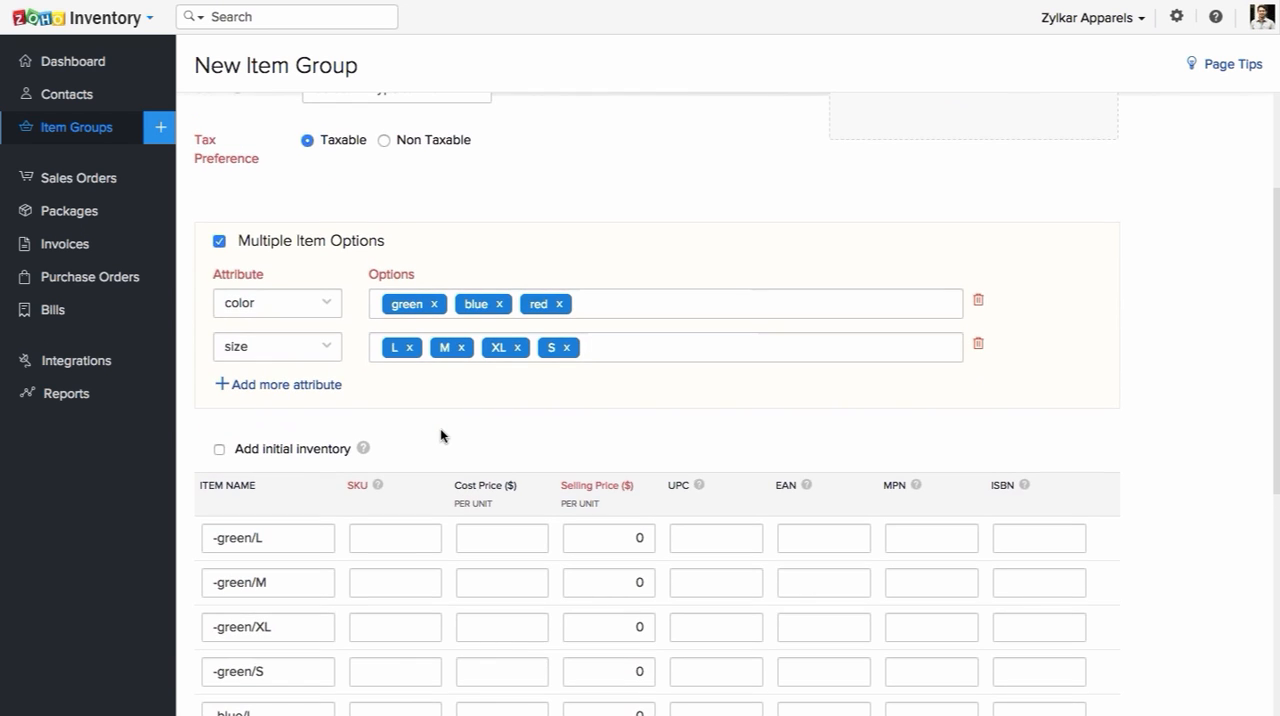
pyautogui.scroll(-1, 440, 436)
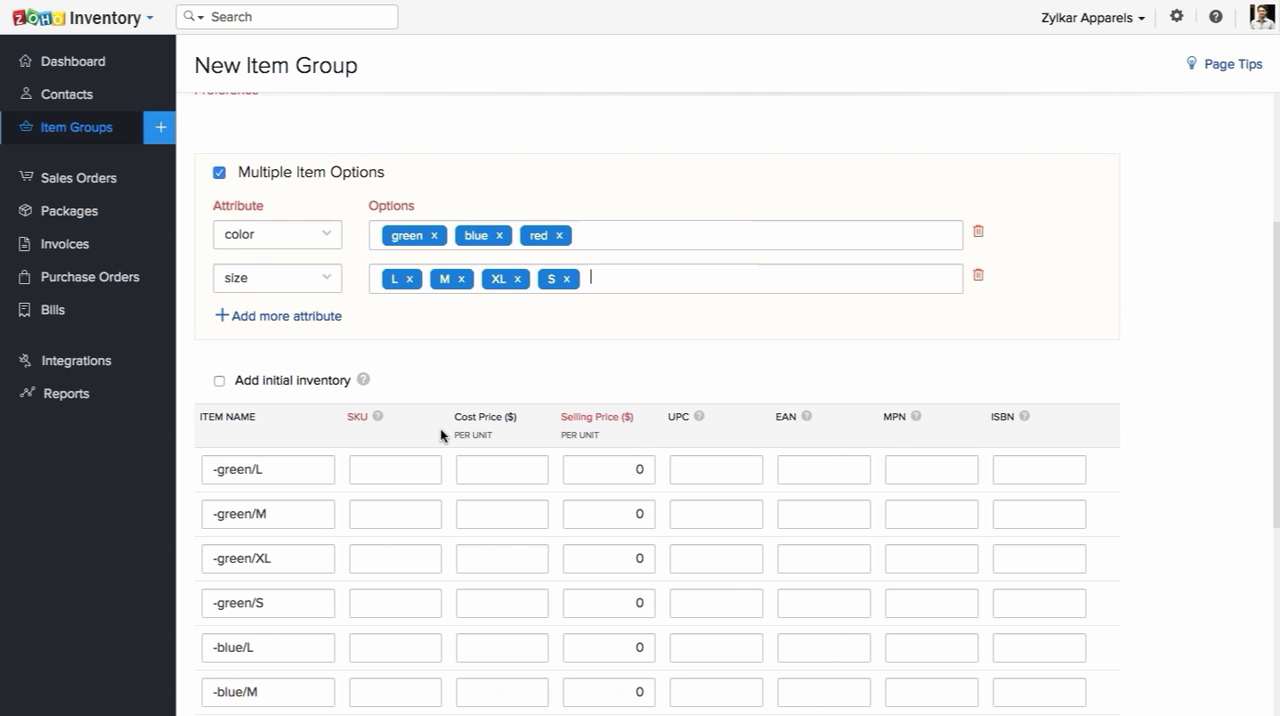
pyautogui.scroll(-1, 440, 430)
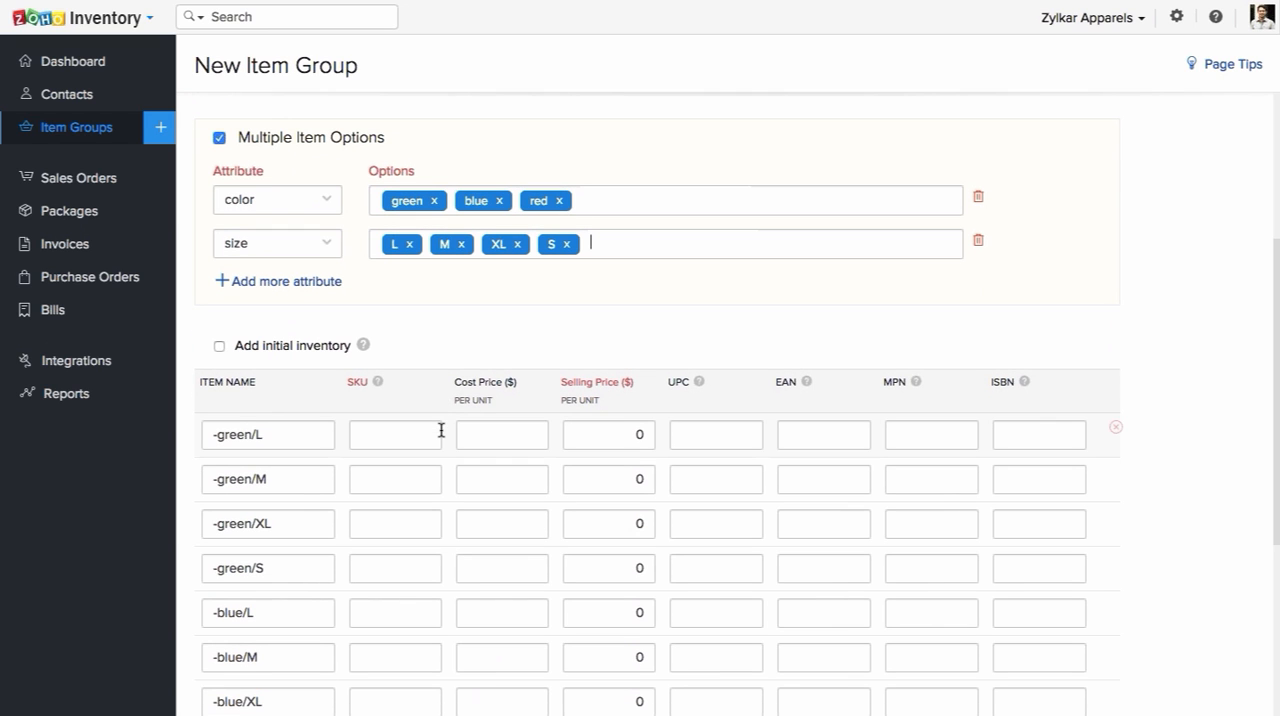
pyautogui.scroll(-4, 441, 430)
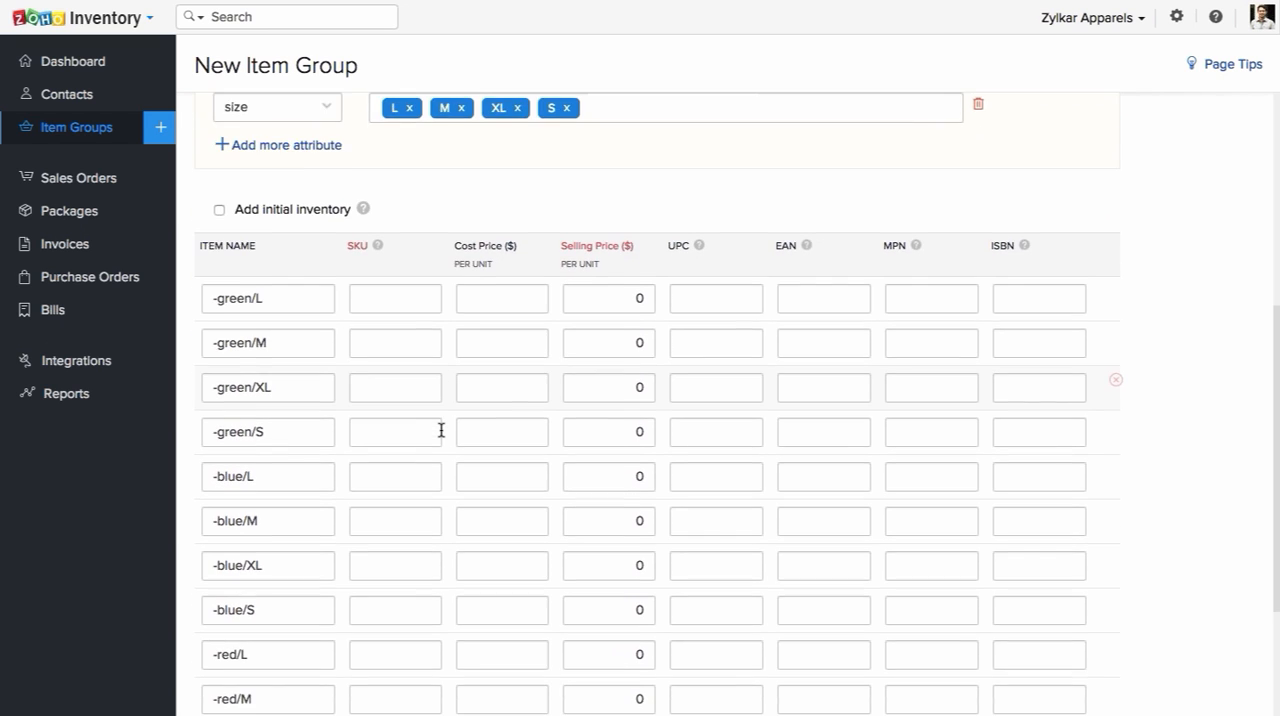
pyautogui.scroll(-3, 441, 430)
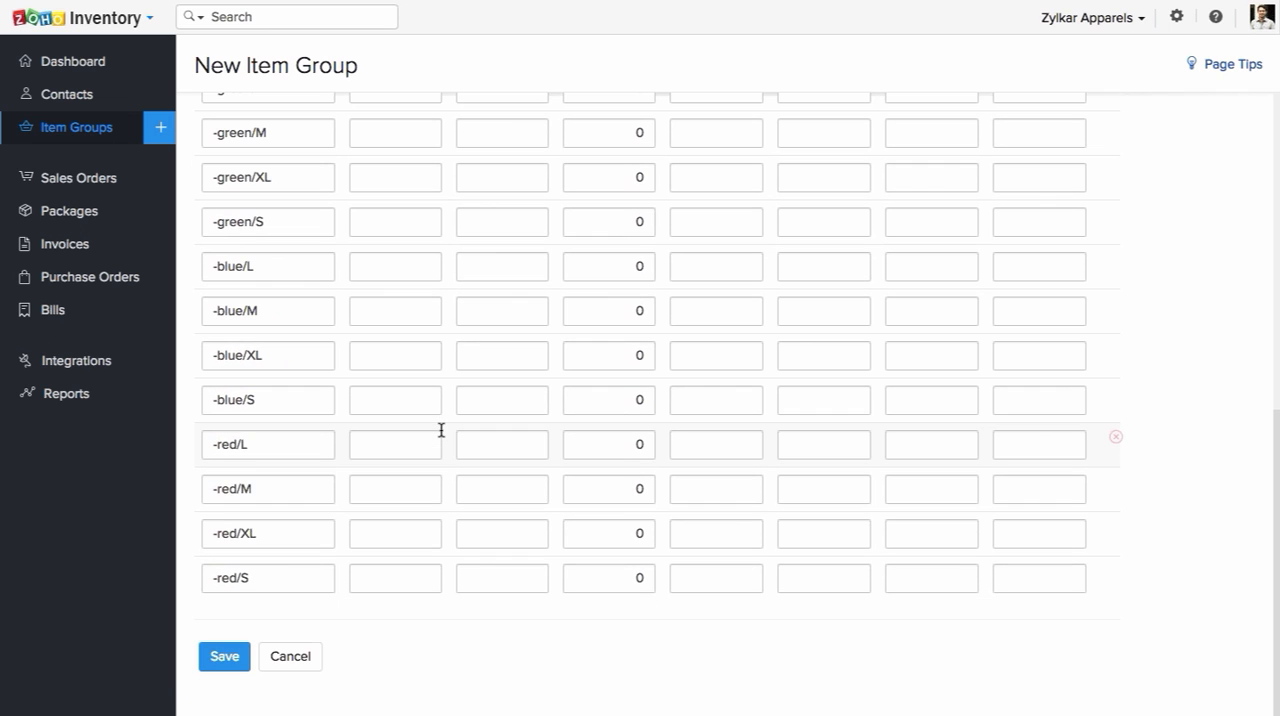
pyautogui.scroll(2, 441, 430)
pyautogui.scroll(2, 441, 430)
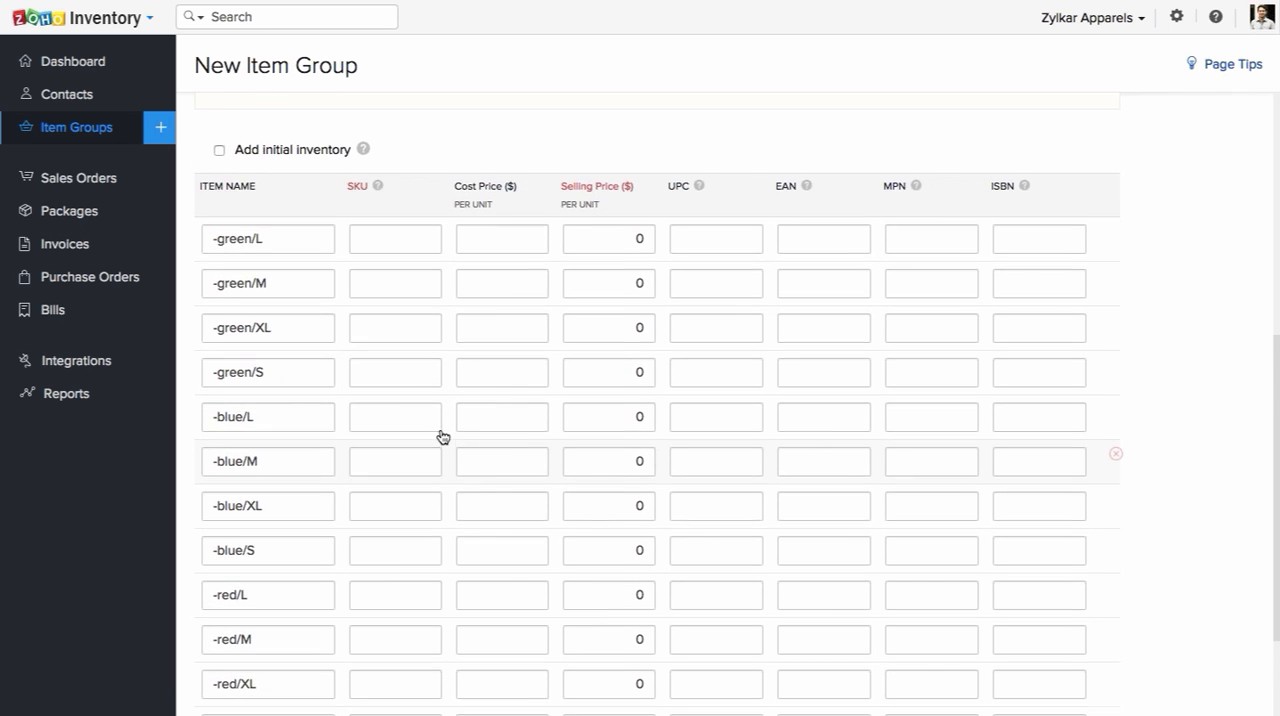
pyautogui.scroll(2, 441, 430)
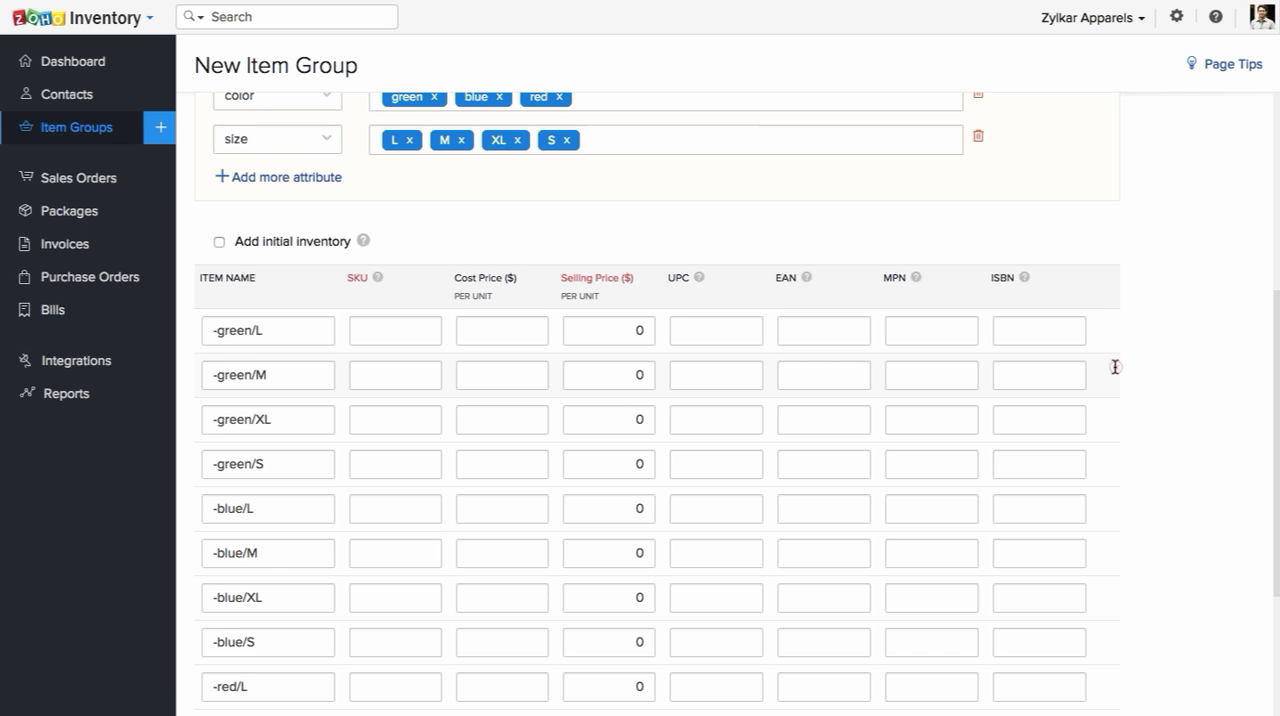
pyautogui.scroll(1, 829, 421)
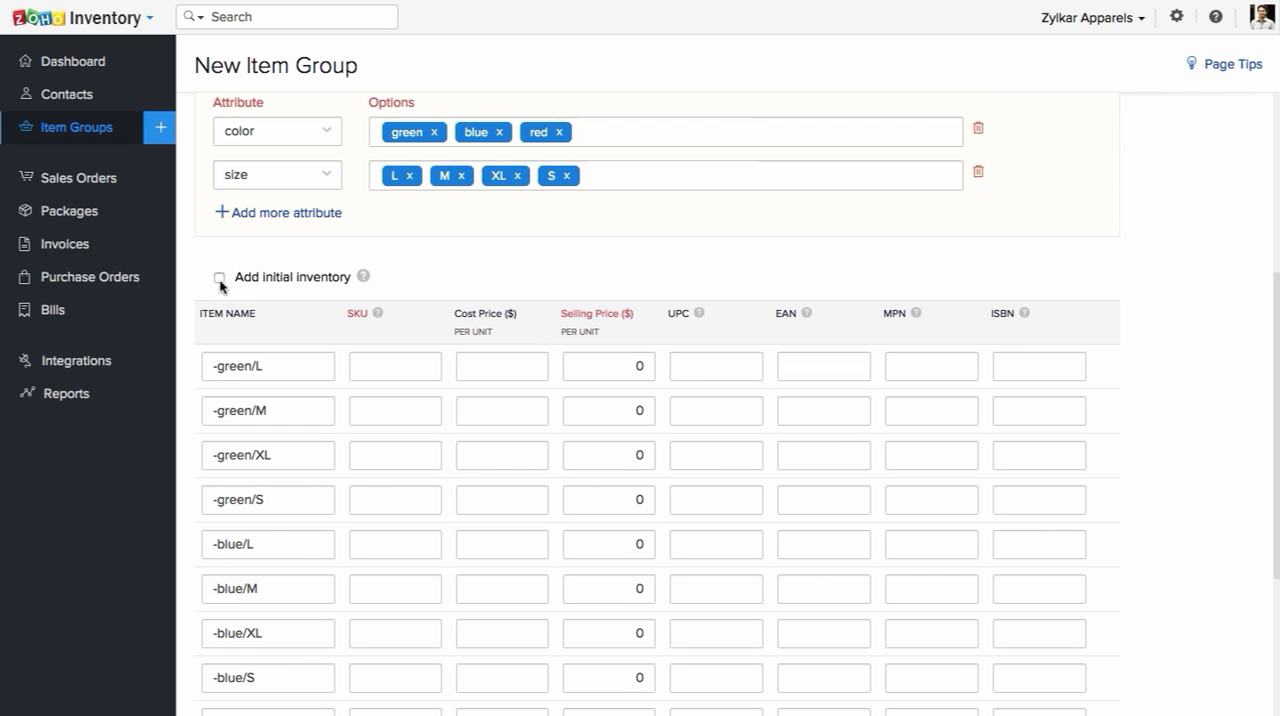
# Step: Enable adding initial inventory for the items in the group
pyautogui.click(219, 278)
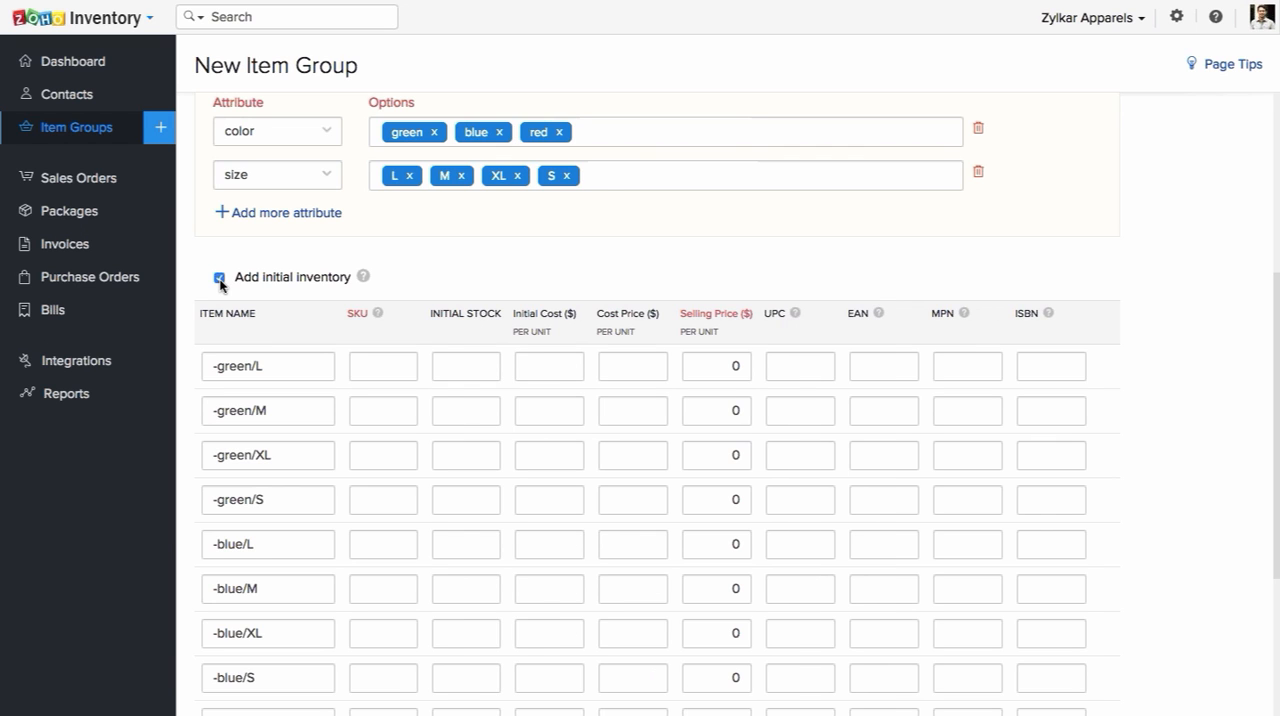
pyautogui.click(219, 278)
pyautogui.click(219, 278)
# Step: Examine the items' SKU, initial stock, cost and selling price fields, and return to the item group list without saving the form
pyautogui.scroll(-2, 544, 368)
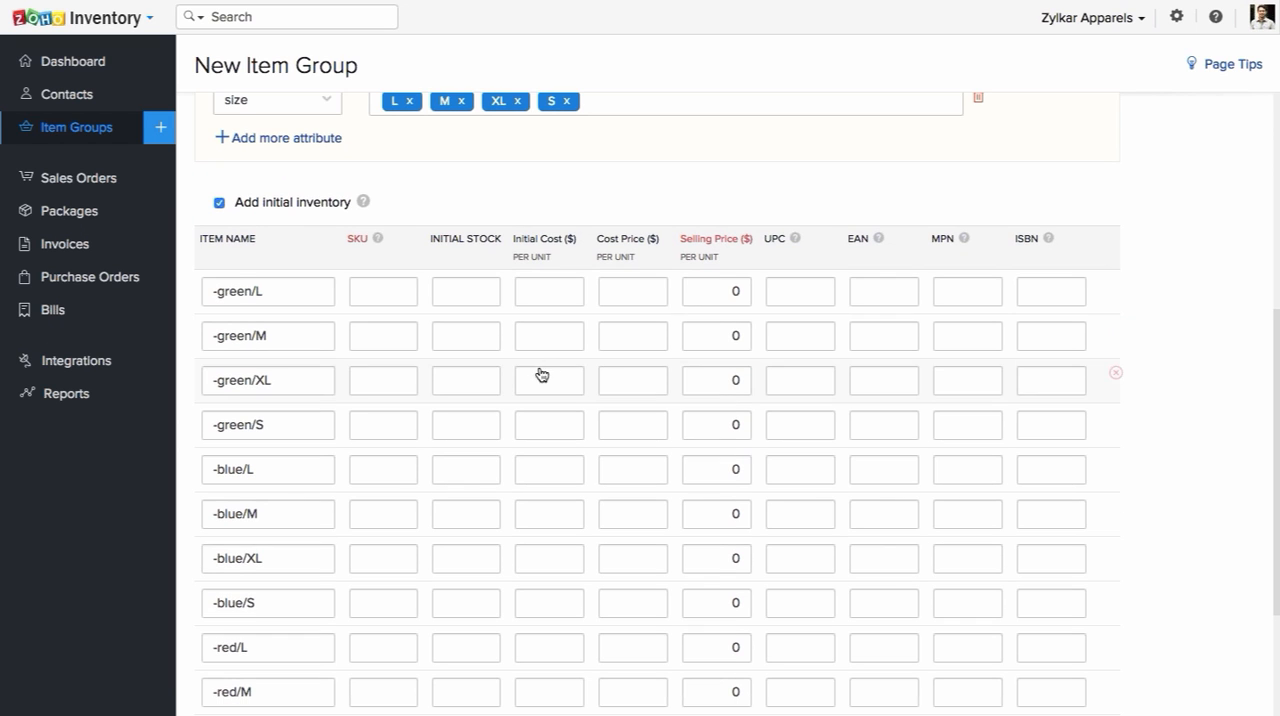
pyautogui.click(393, 290)
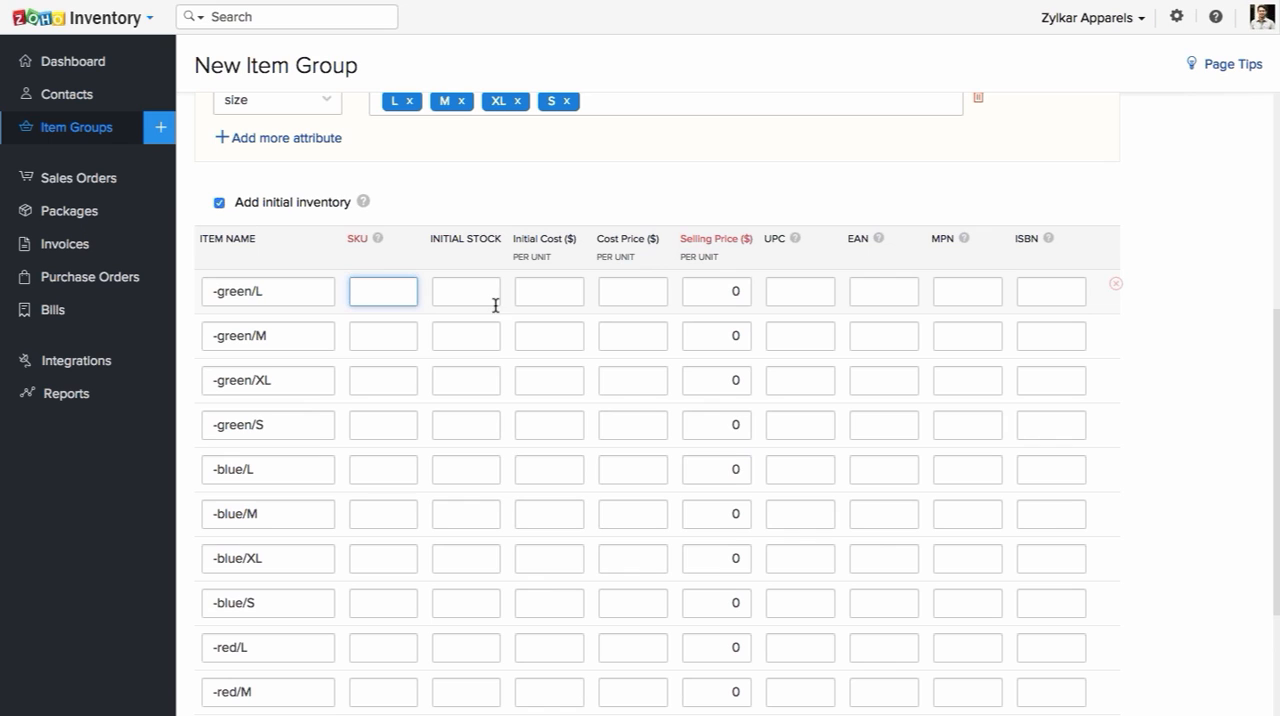
pyautogui.click(491, 298)
pyautogui.click(564, 297)
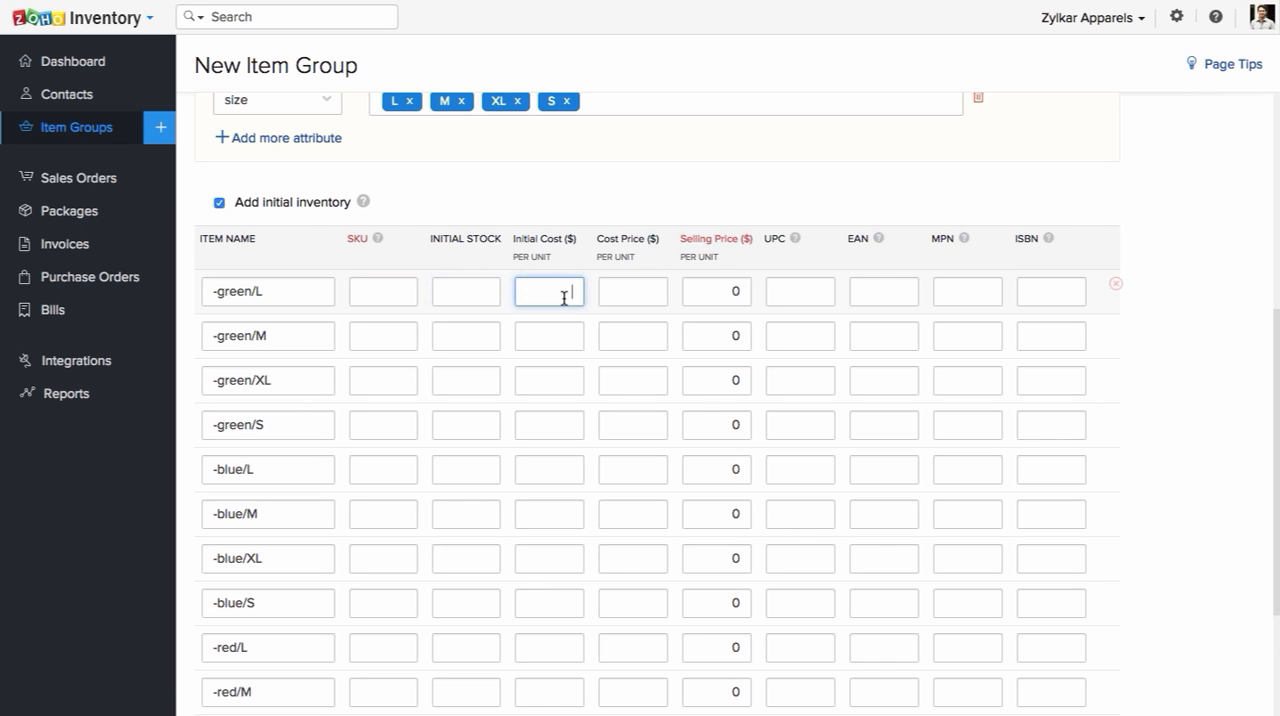
pyautogui.click(645, 287)
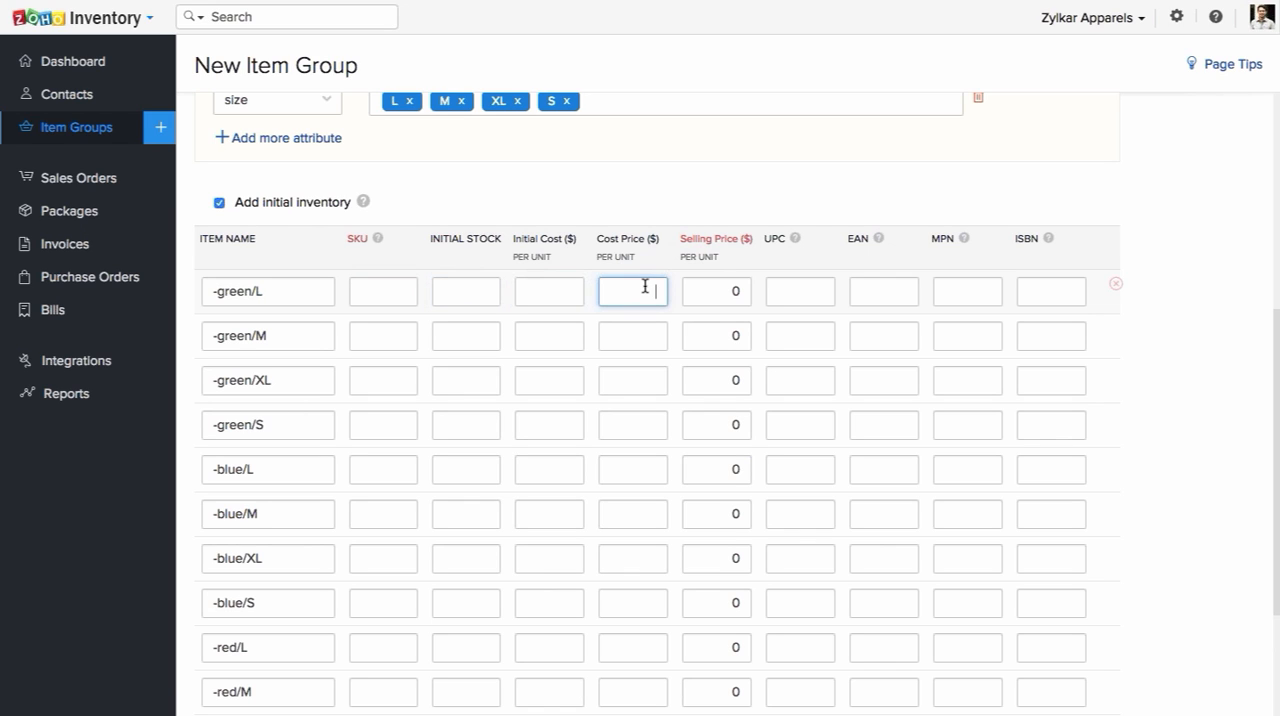
pyautogui.click(745, 283)
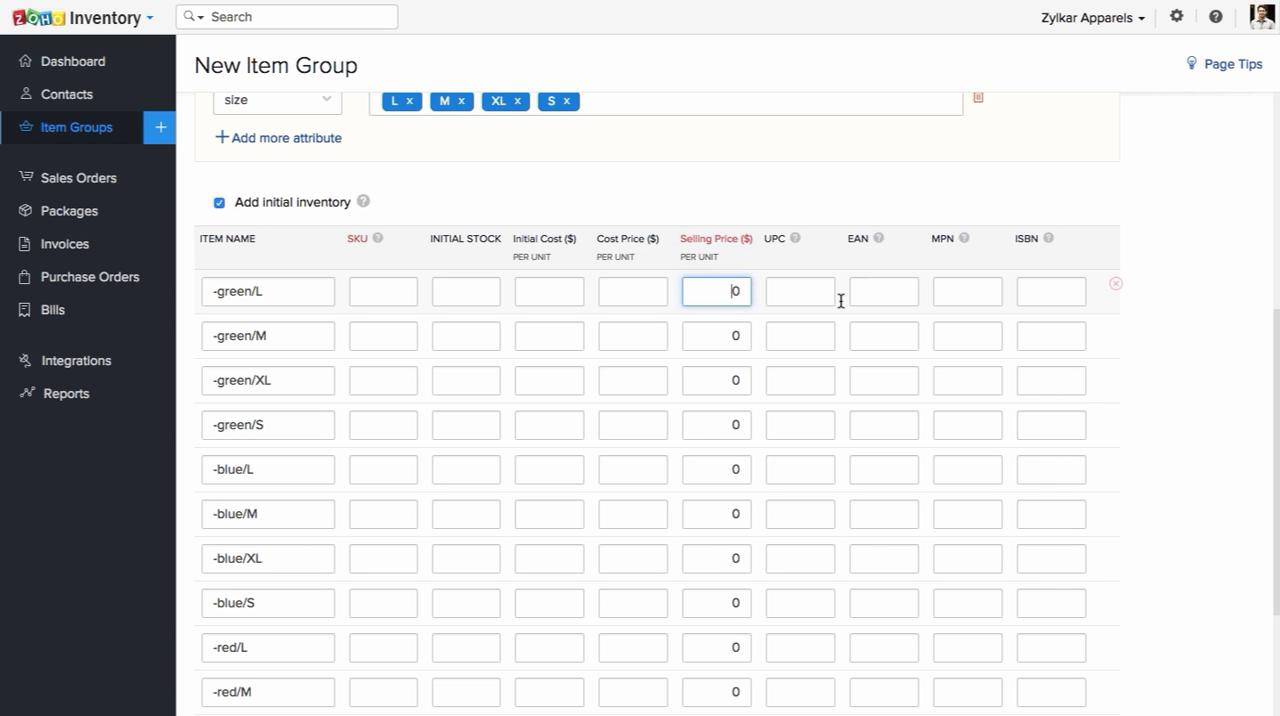
pyautogui.scroll(-1, 840, 301)
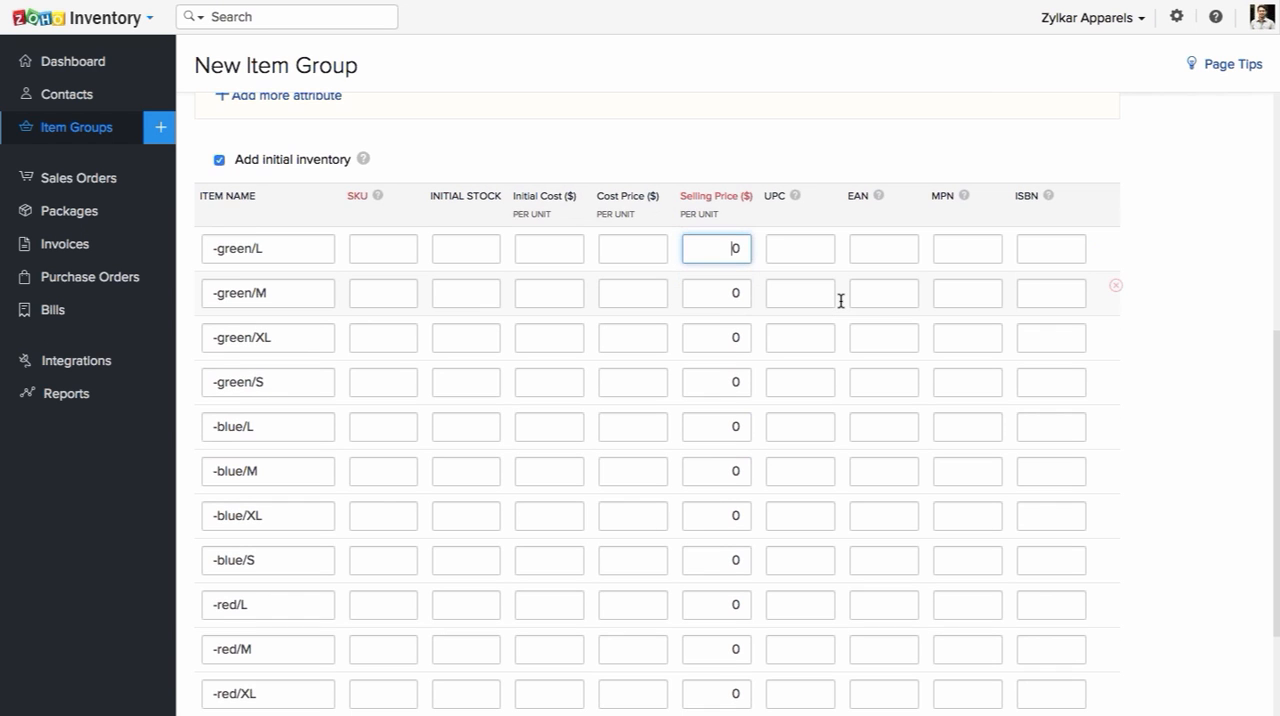
pyautogui.scroll(-1, 840, 301)
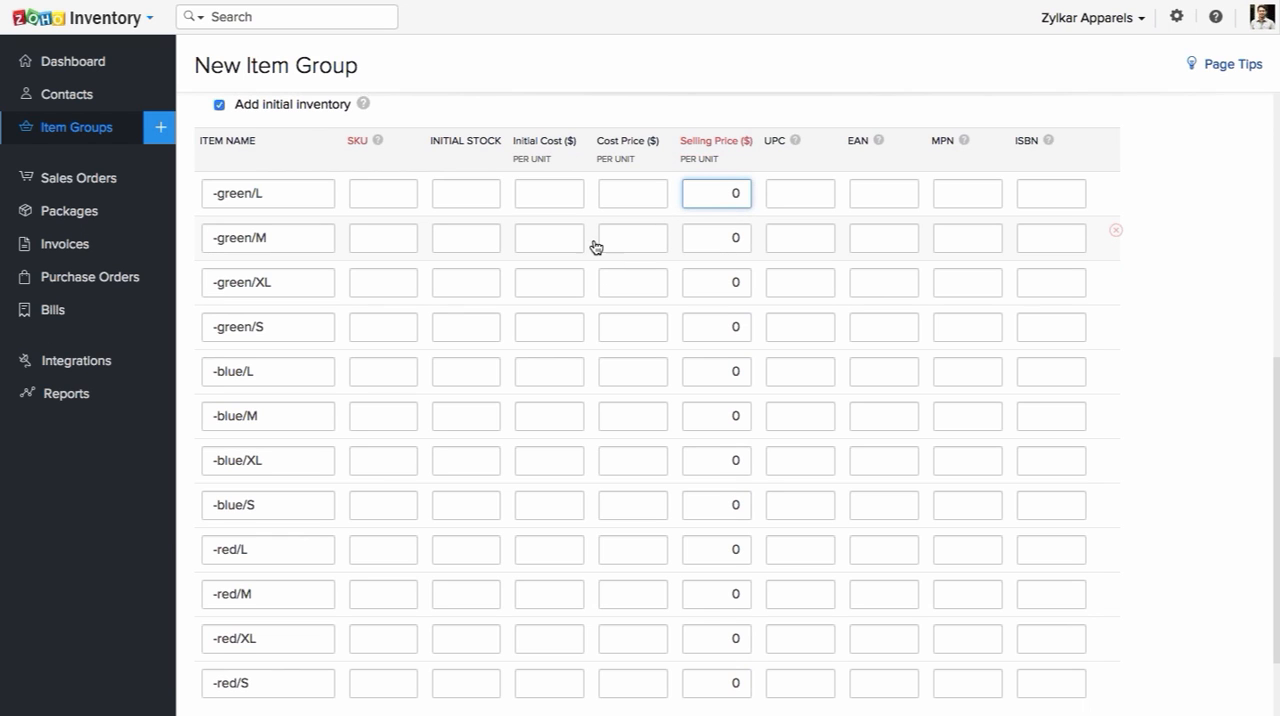
pyautogui.click(631, 242)
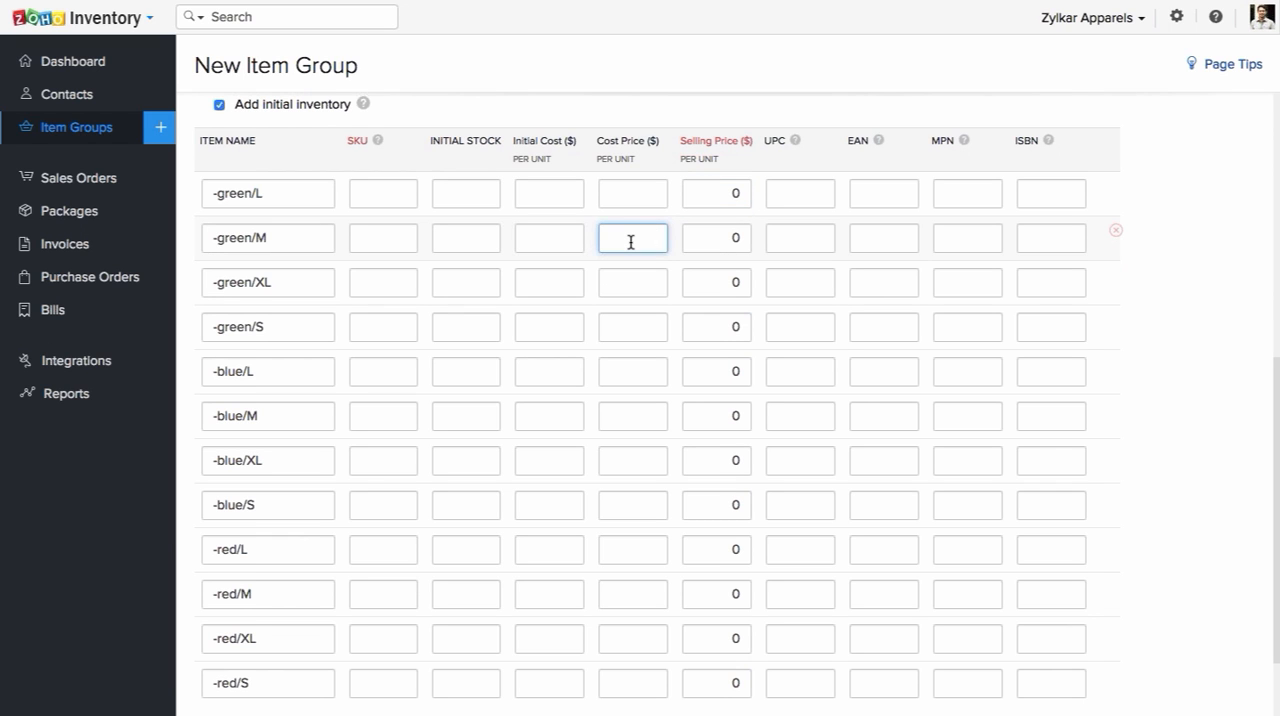
pyautogui.scroll(-1, 631, 242)
pyautogui.scroll(-2, 631, 242)
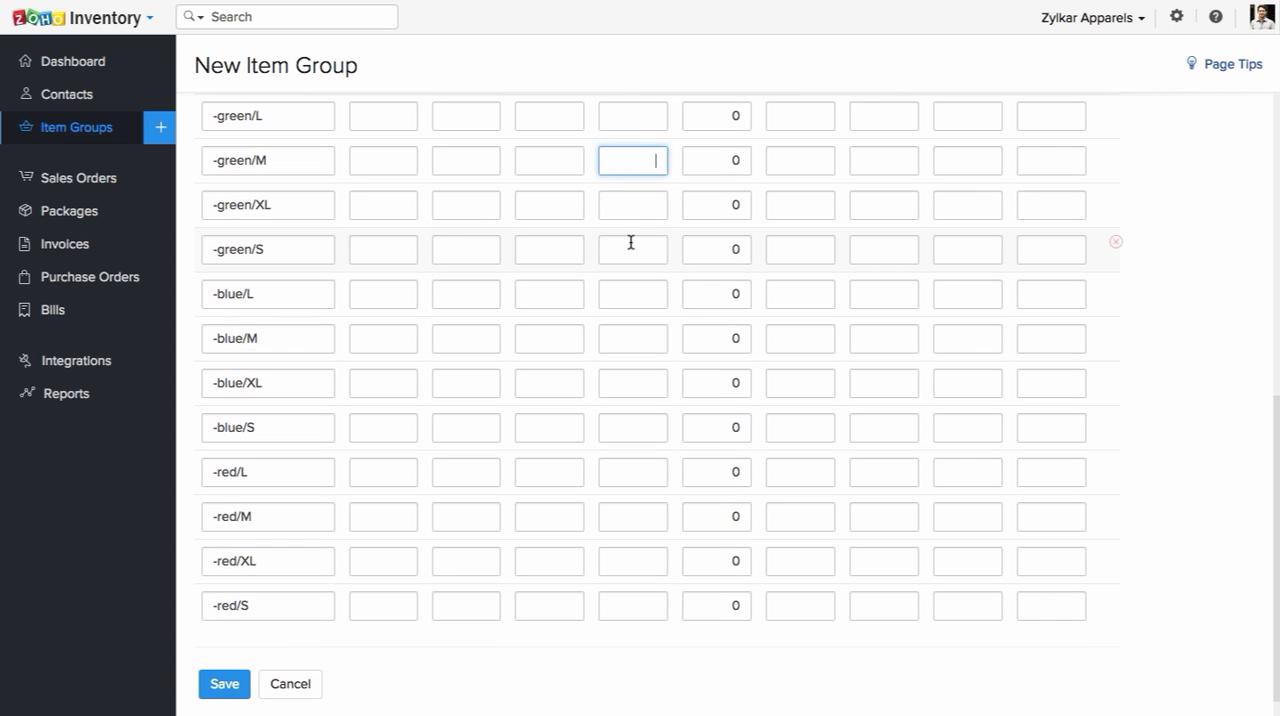
pyautogui.scroll(2, 631, 242)
pyautogui.scroll(6, 631, 242)
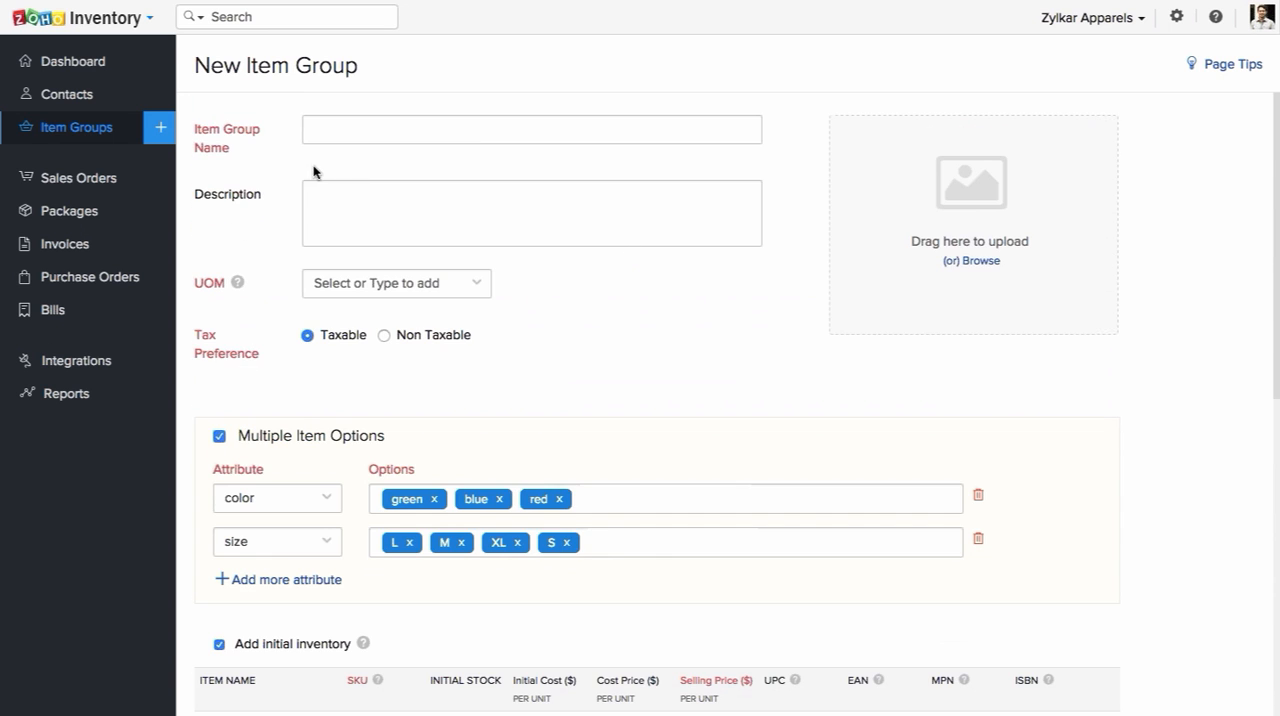
pyautogui.click(74, 137)
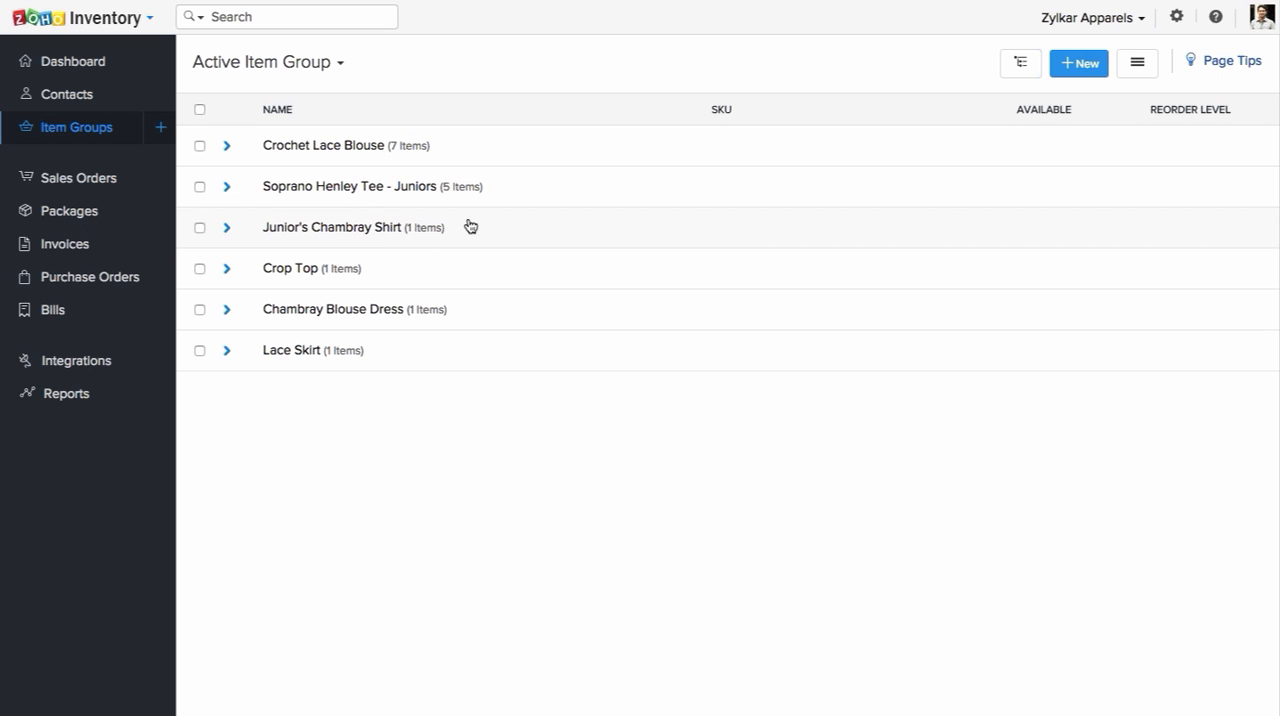
# Step: View the Lace Skirt item group, and examine the Crochet Lace Blouse group's attributes and item details
pyautogui.click(348, 350)
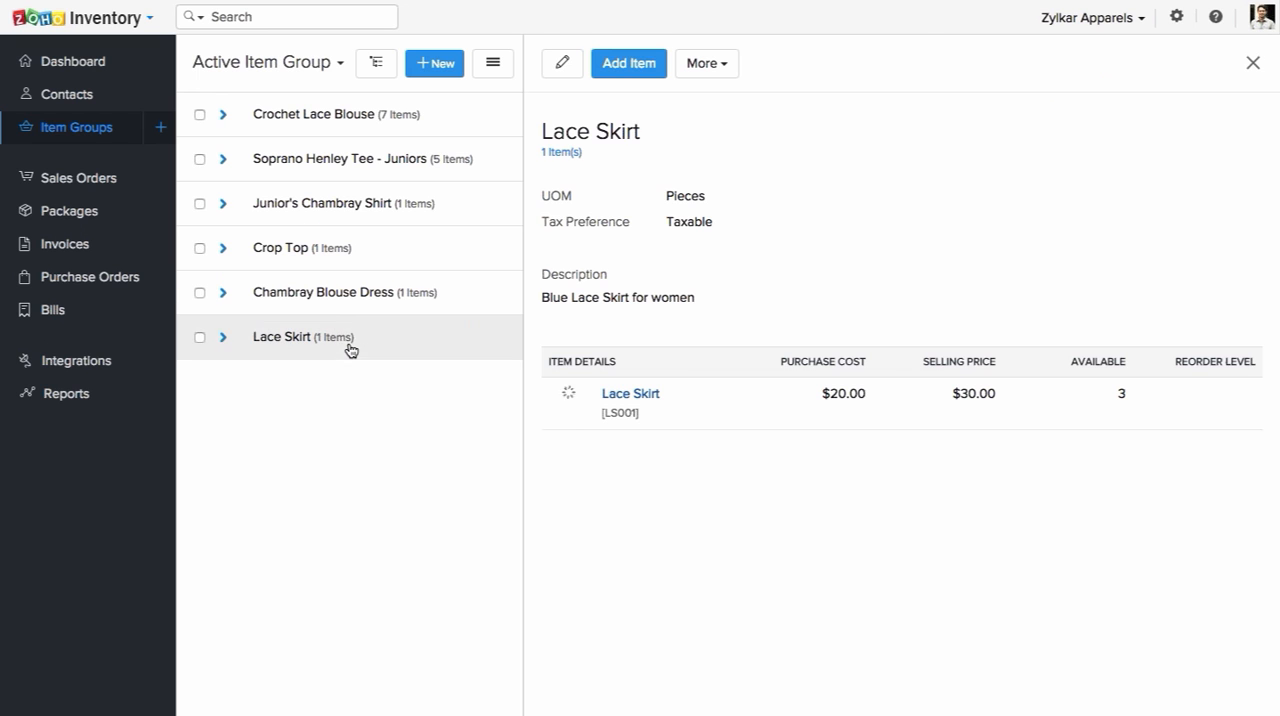
pyautogui.click(314, 124)
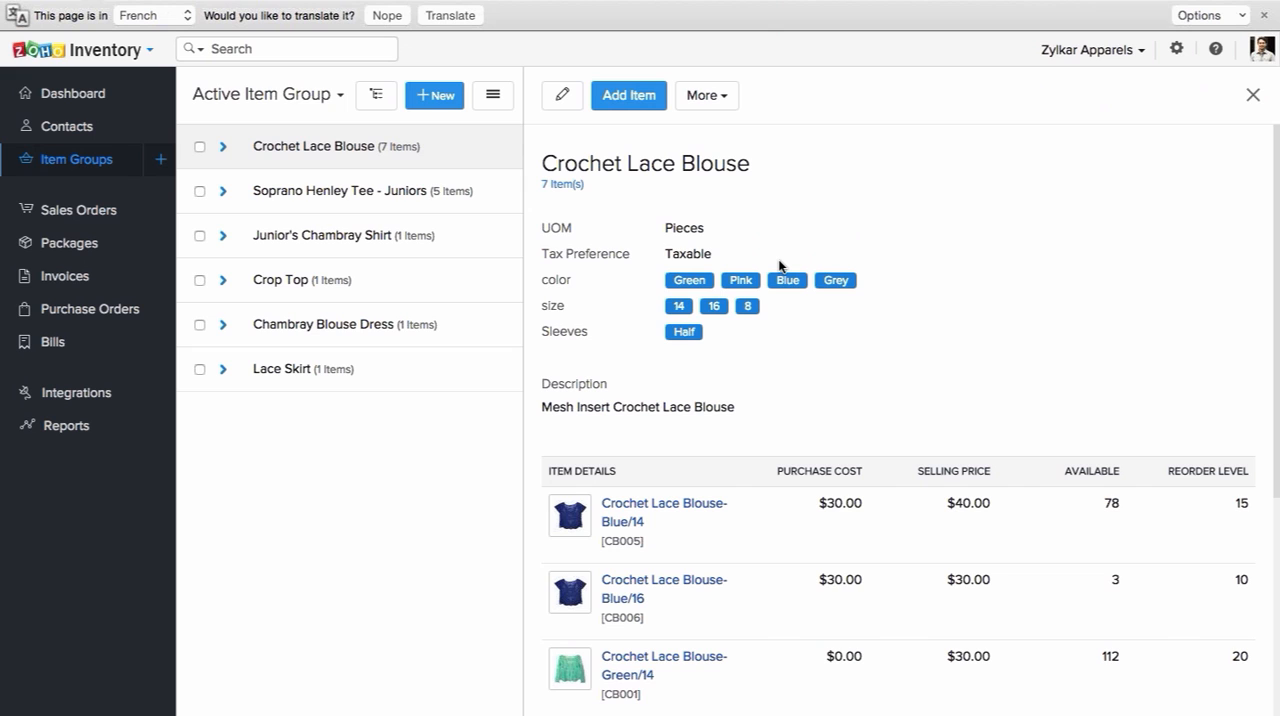
pyautogui.scroll(-3, 779, 265)
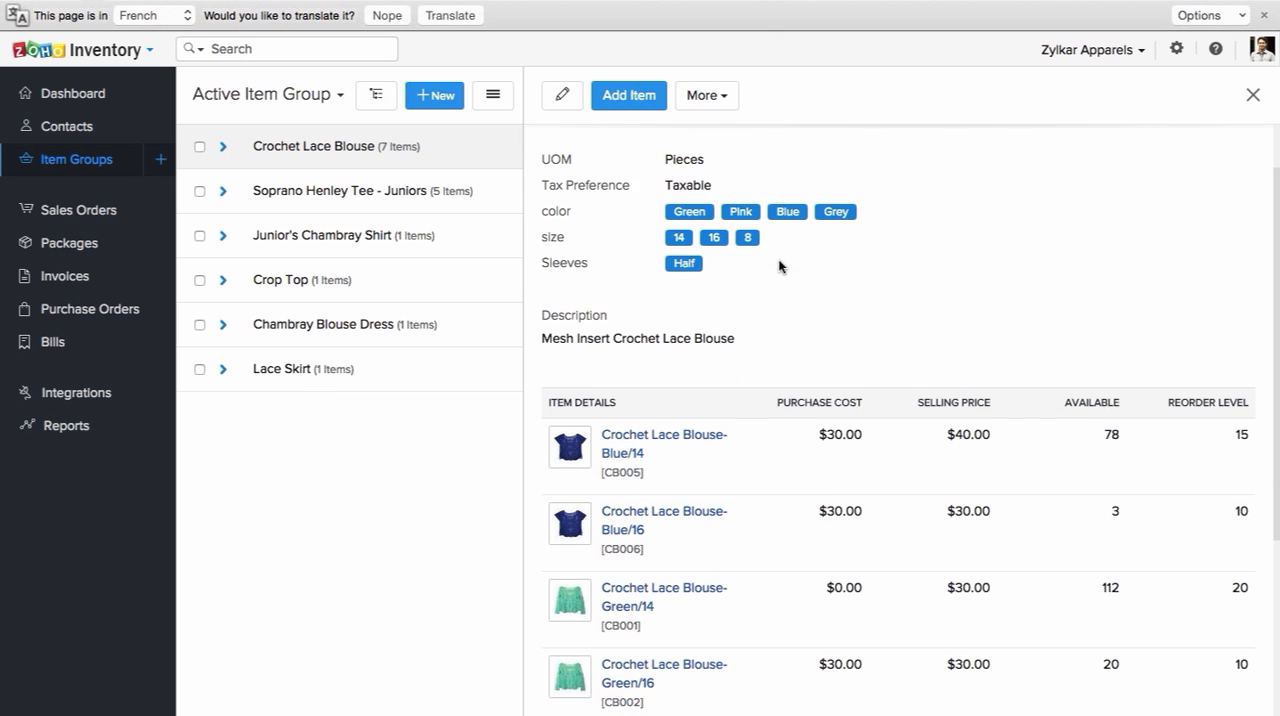
pyautogui.scroll(-3, 779, 265)
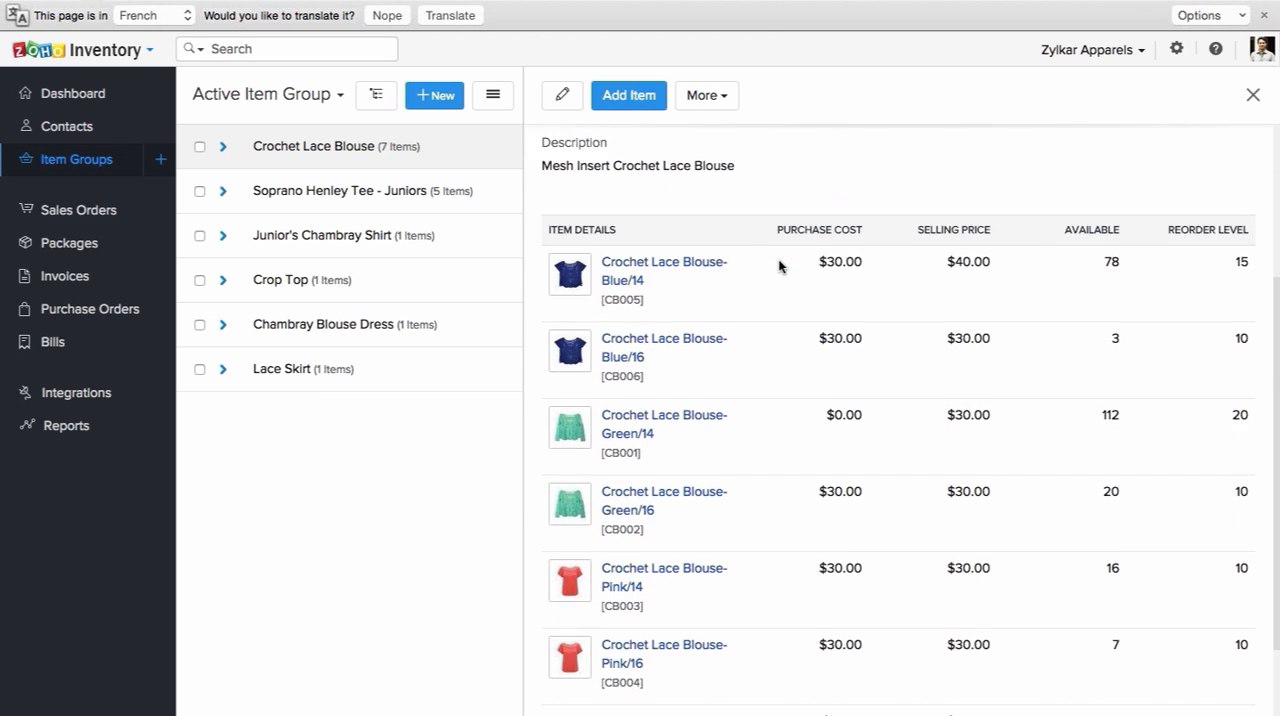
# Step: Examine the rest of the Crochet Lace Blouse group's items and the additional actions available for the group
pyautogui.scroll(-1, 800, 272)
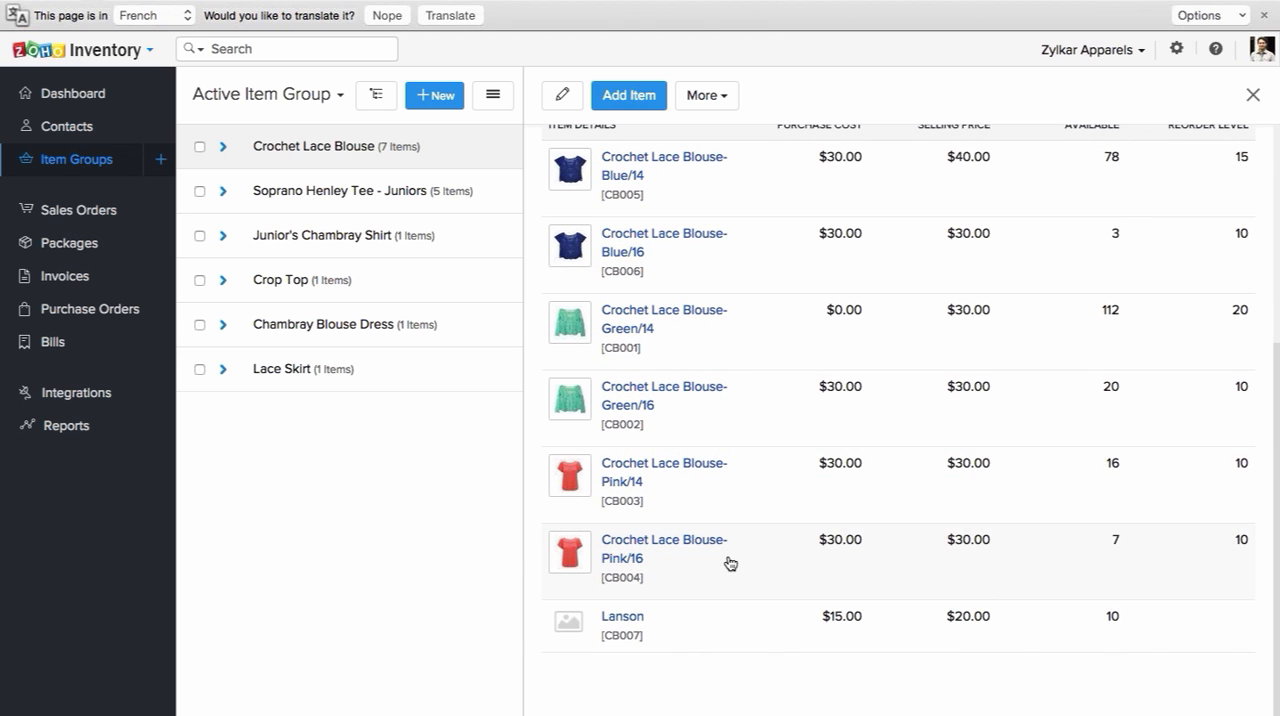
pyautogui.scroll(7, 860, 475)
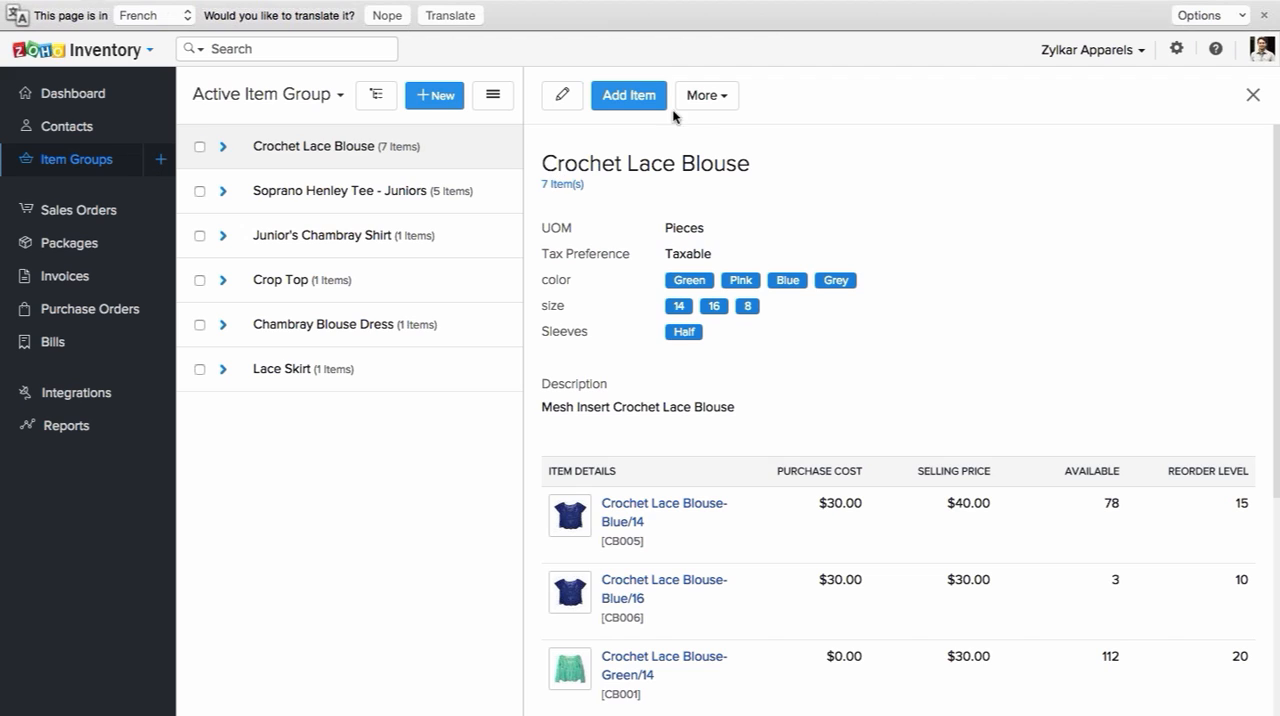
pyautogui.click(699, 98)
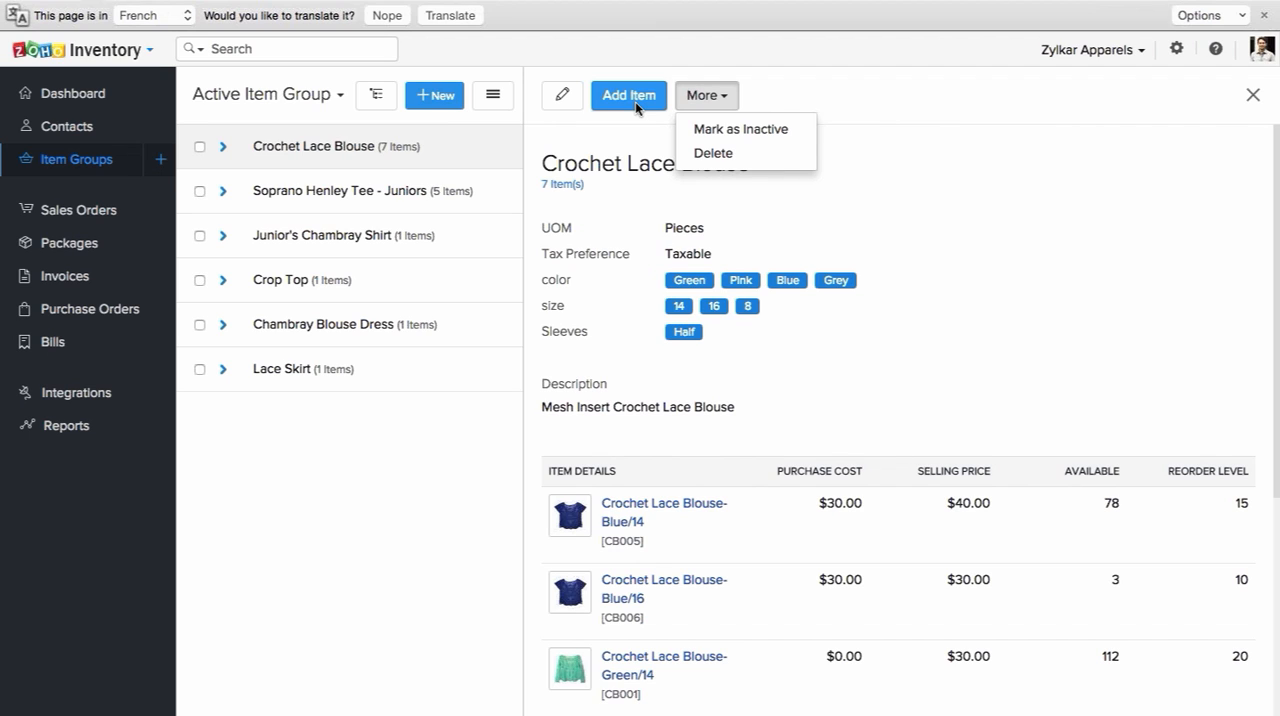
pyautogui.click(637, 144)
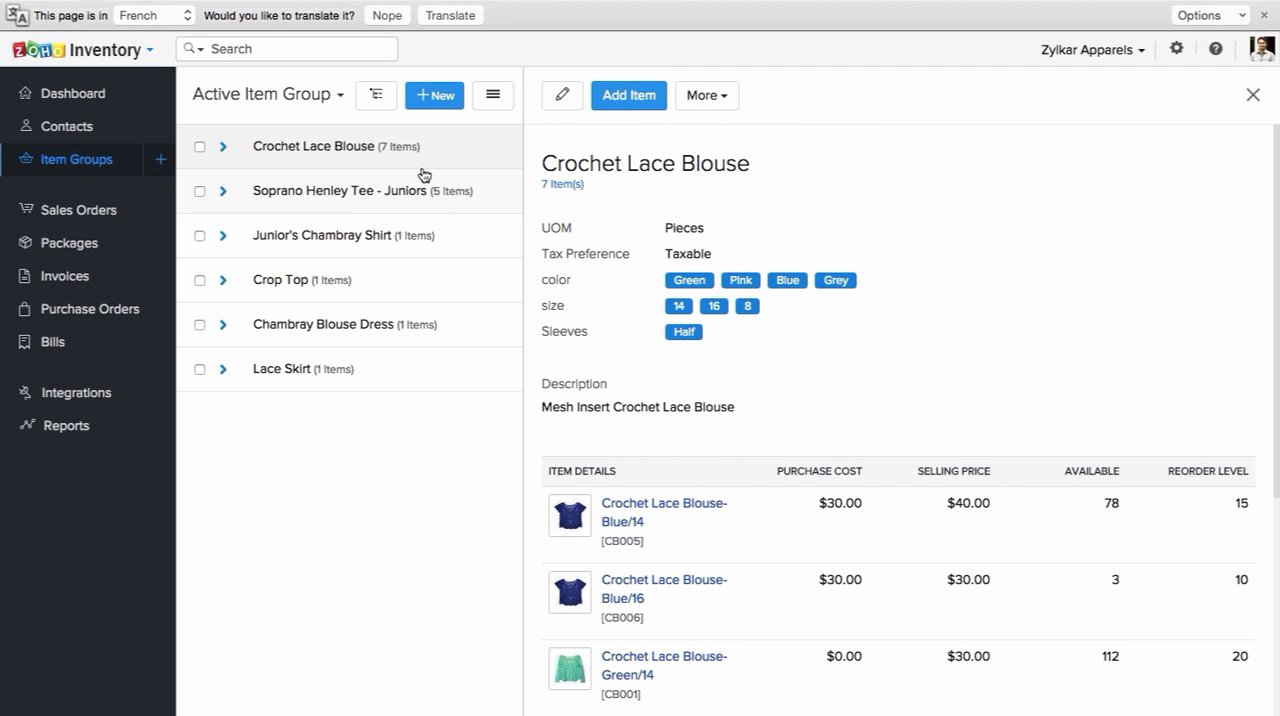
# Step: Expand the Crochet Lace Blouse group and examine the Green/14 item's purchase, sales and stock details
pyautogui.click(221, 148)
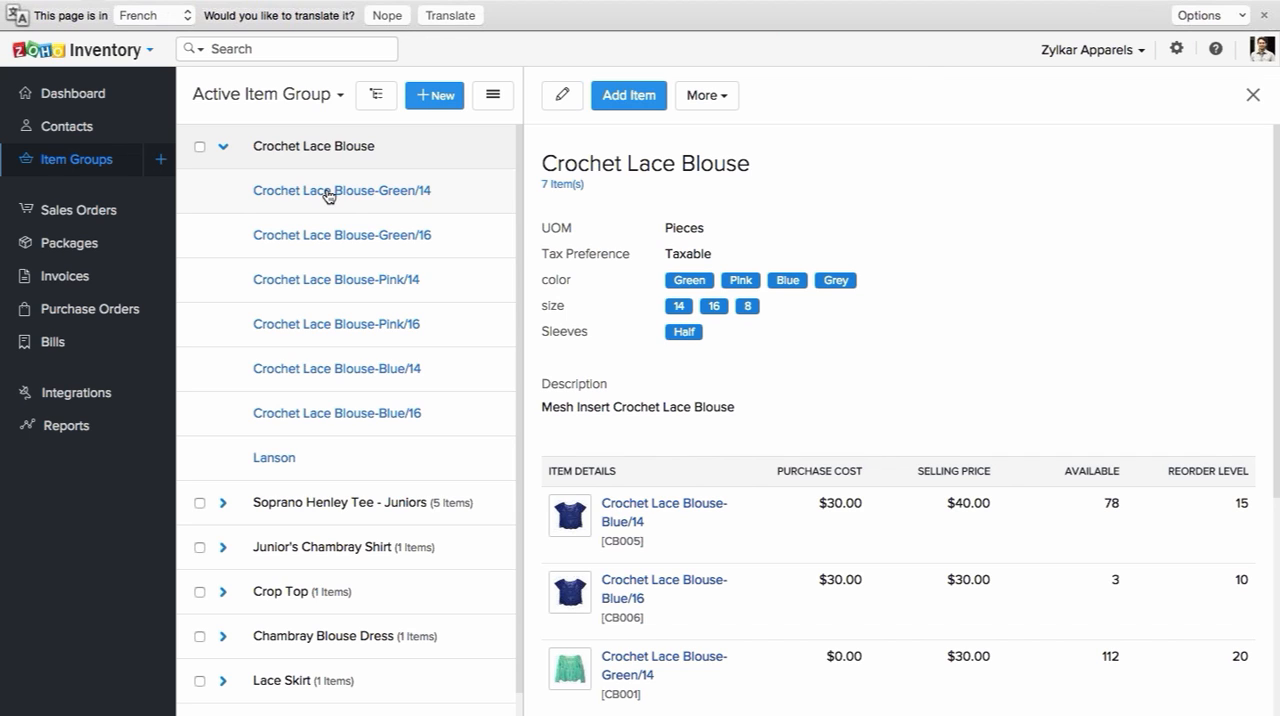
pyautogui.click(329, 195)
pyautogui.scroll(-1, 840, 280)
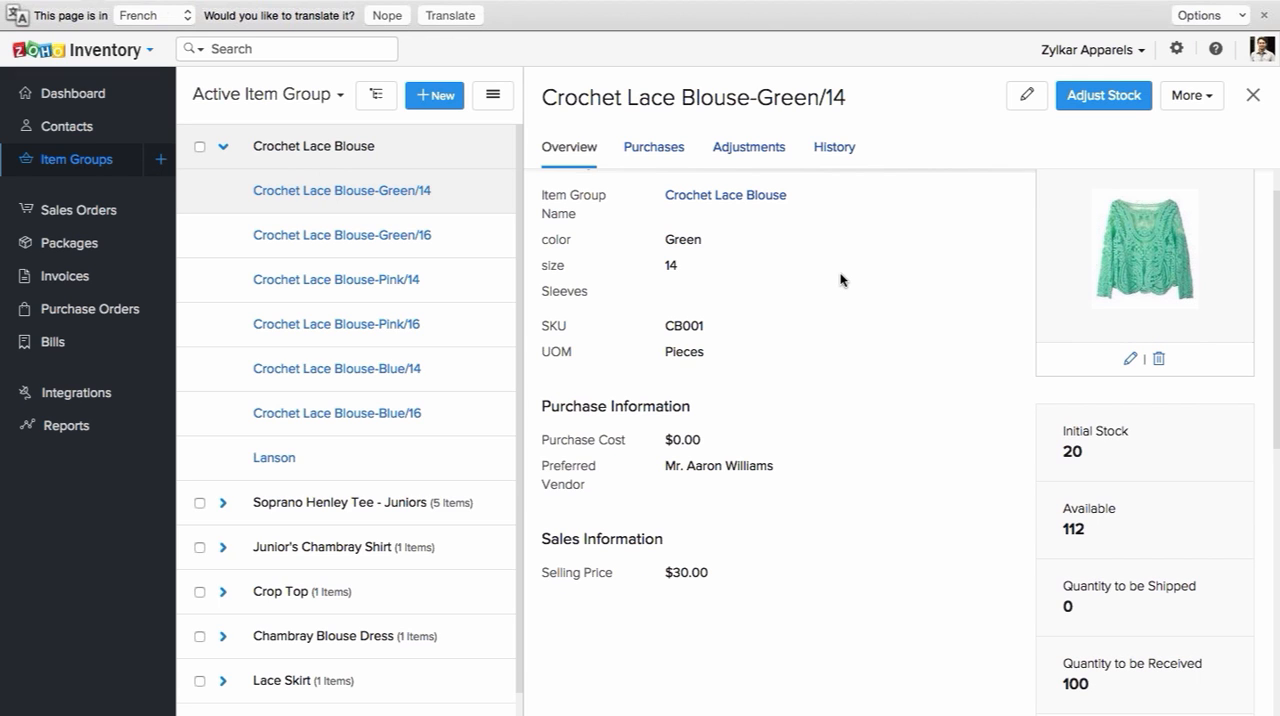
pyautogui.scroll(-1, 840, 280)
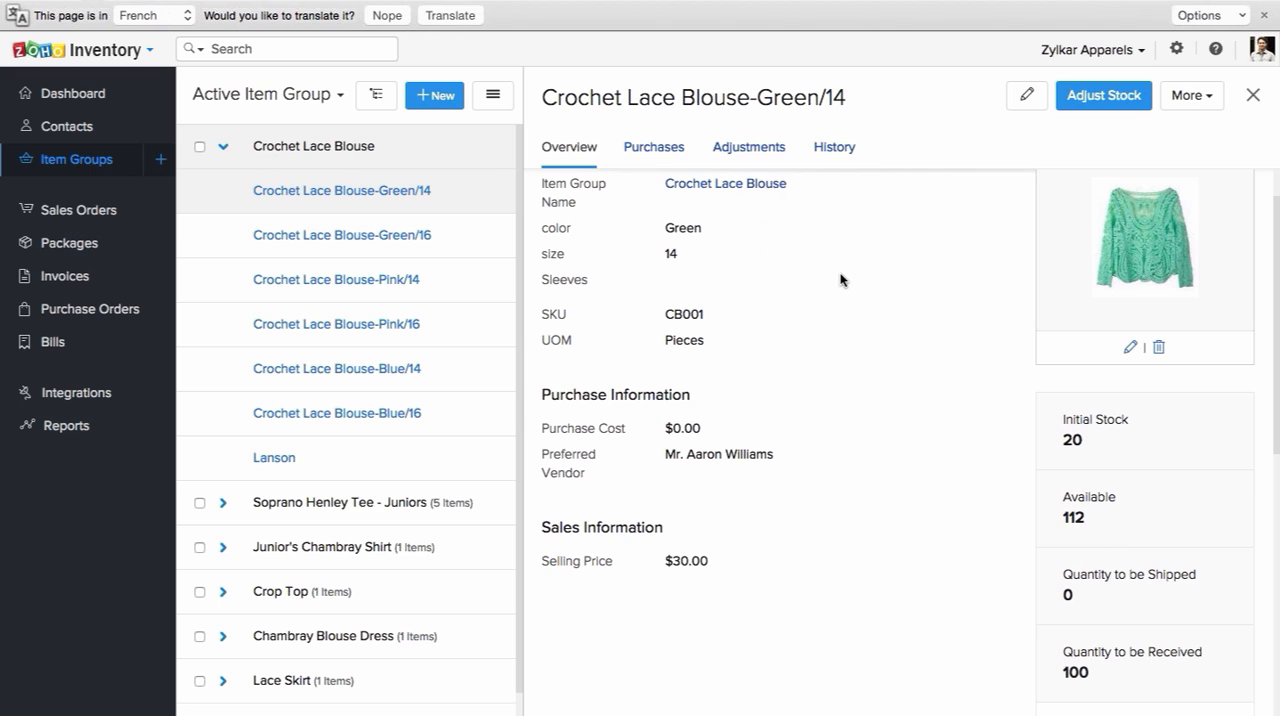
pyautogui.scroll(-3, 840, 280)
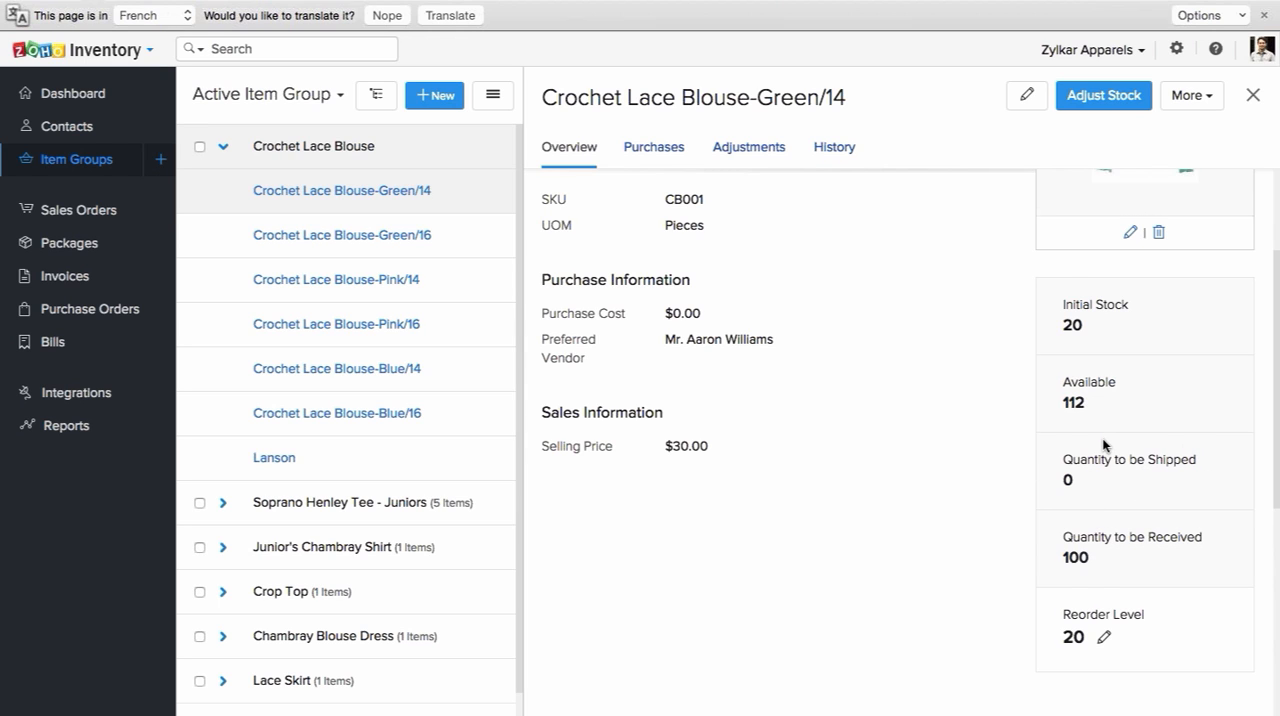
pyautogui.scroll(-1, 1104, 445)
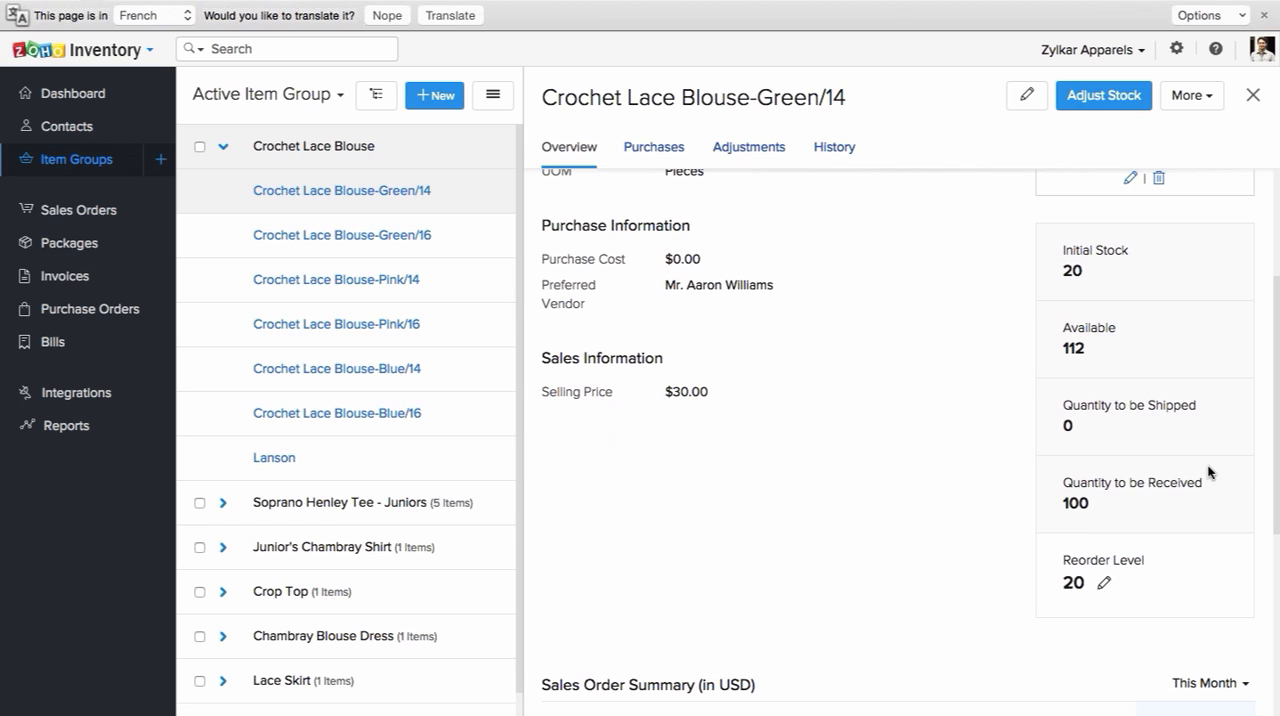
# Step: Set the reorder level of the Crochet Lace Blouse-Green/14 item to 10 and save it
pyautogui.click(1104, 586)
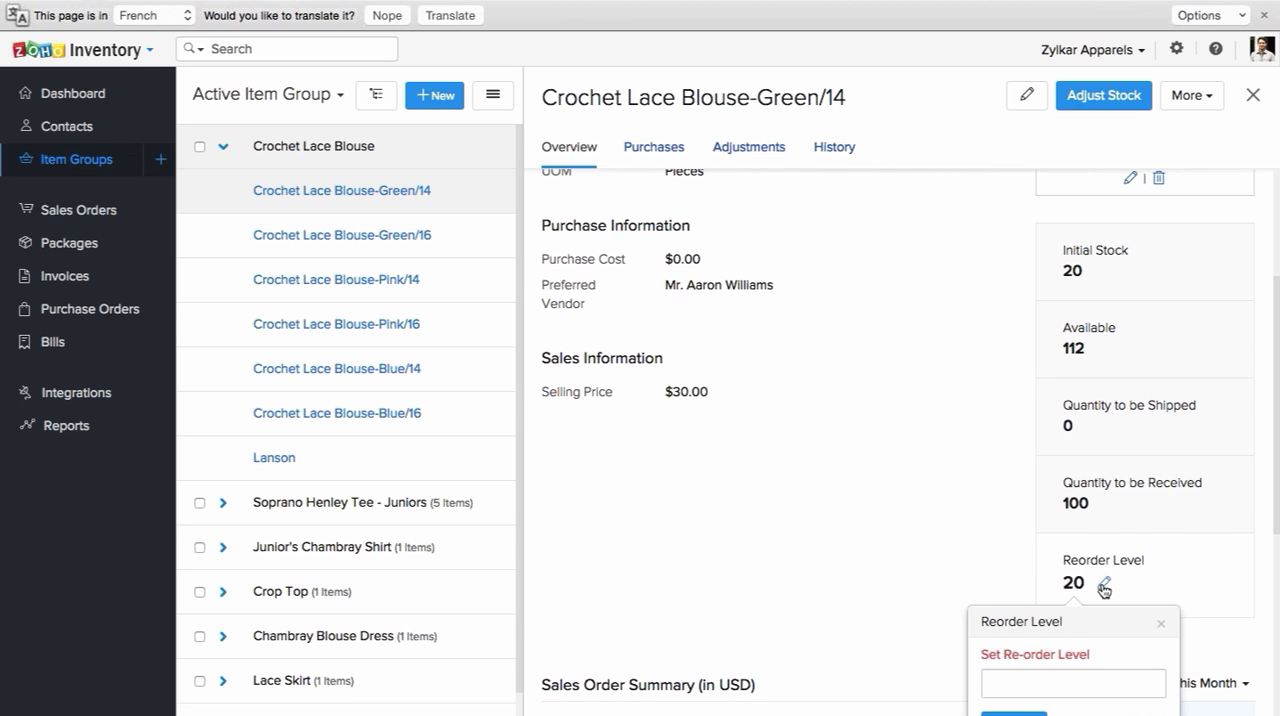
pyautogui.scroll(-2, 1104, 589)
pyautogui.click(1073, 593)
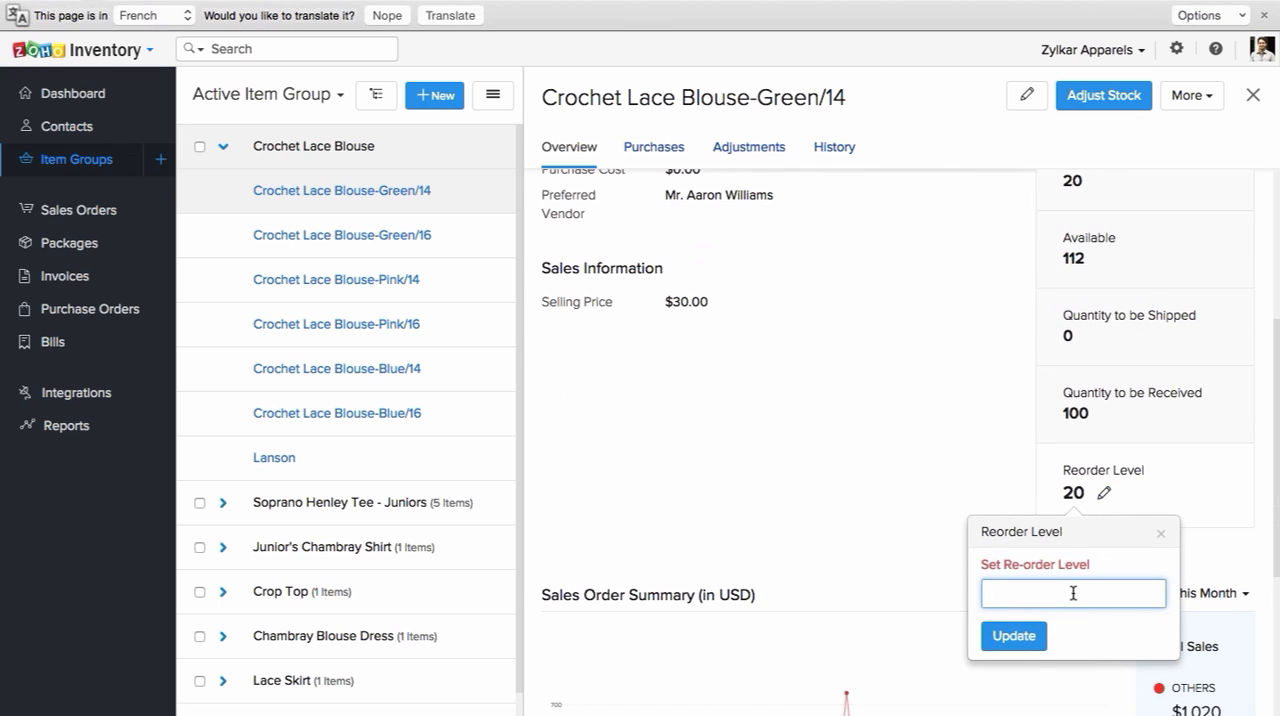
pyautogui.write('10')
pyautogui.click(1022, 649)
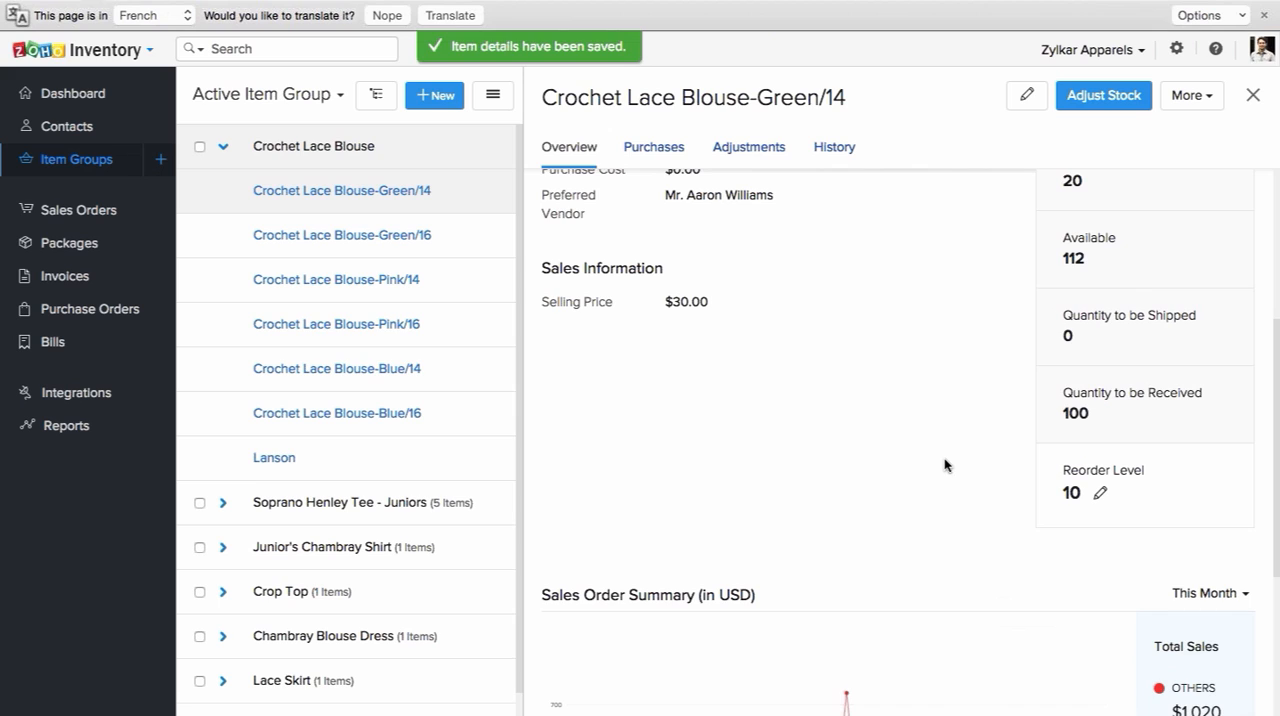
# Step: Review the Green/14 item's purchases, adjustments and history, and return to the item group list
pyautogui.scroll(1, 948, 466)
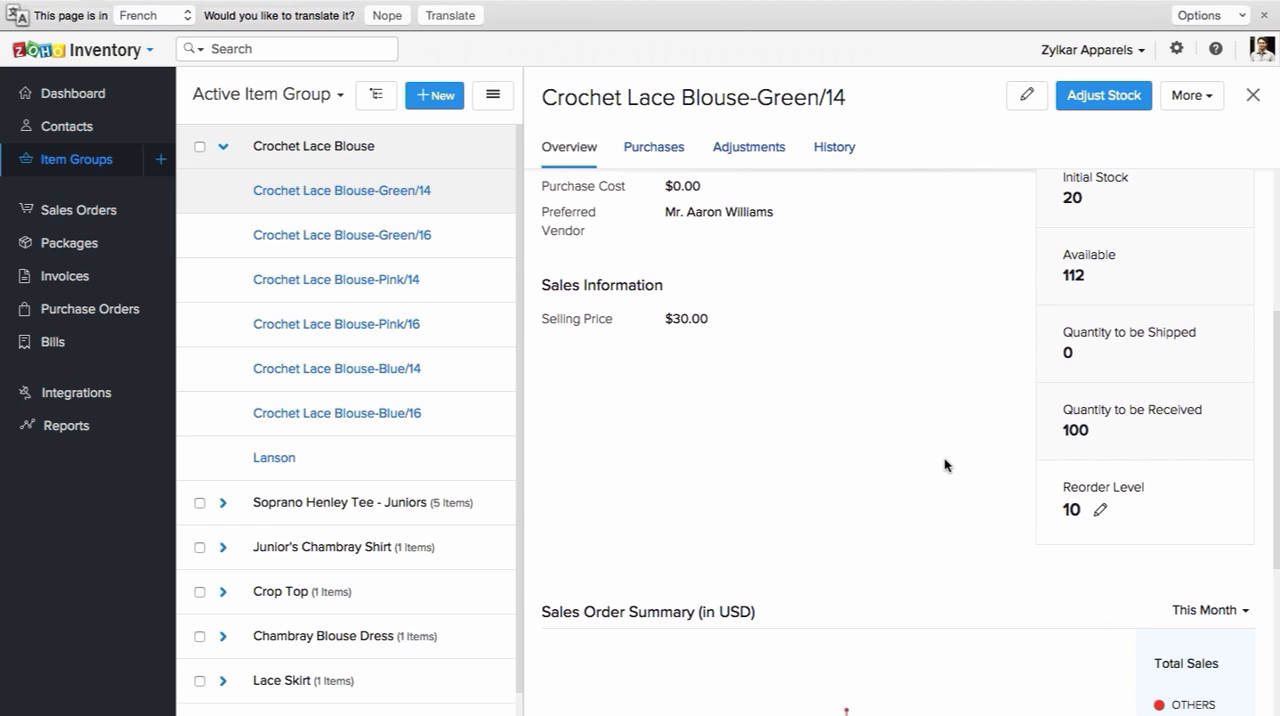
pyautogui.scroll(5, 946, 465)
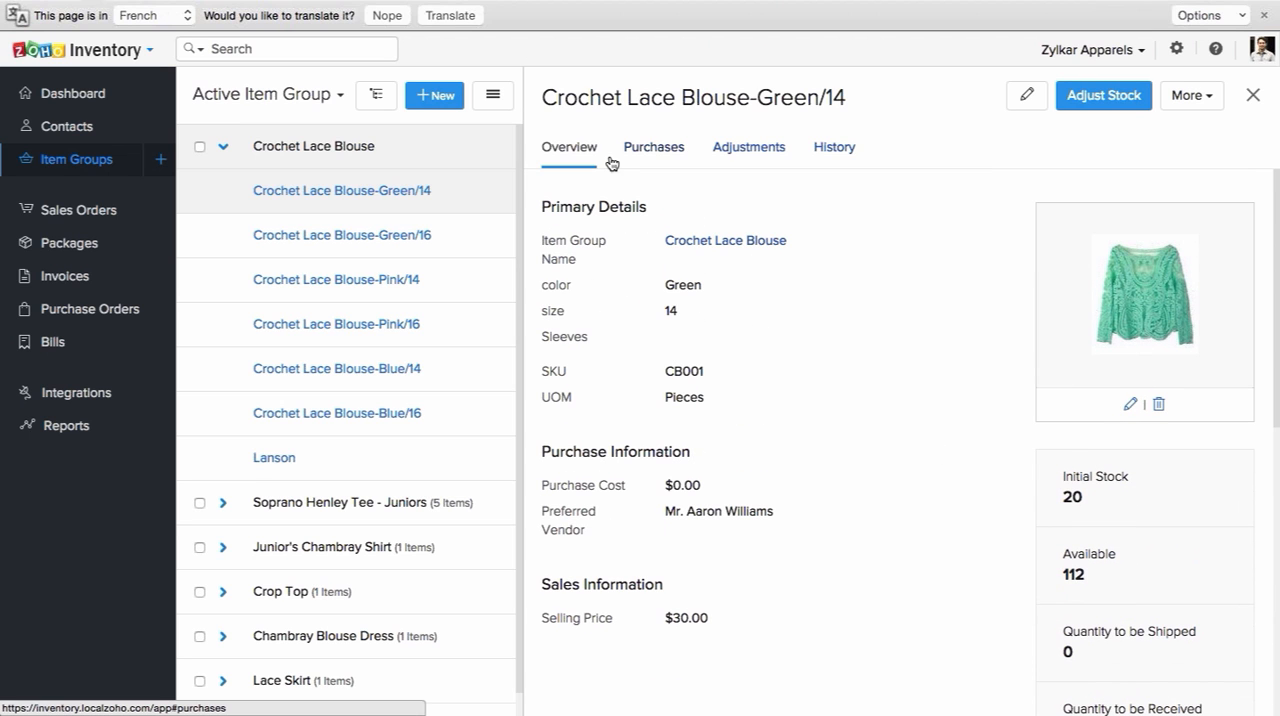
pyautogui.click(664, 157)
pyautogui.click(664, 152)
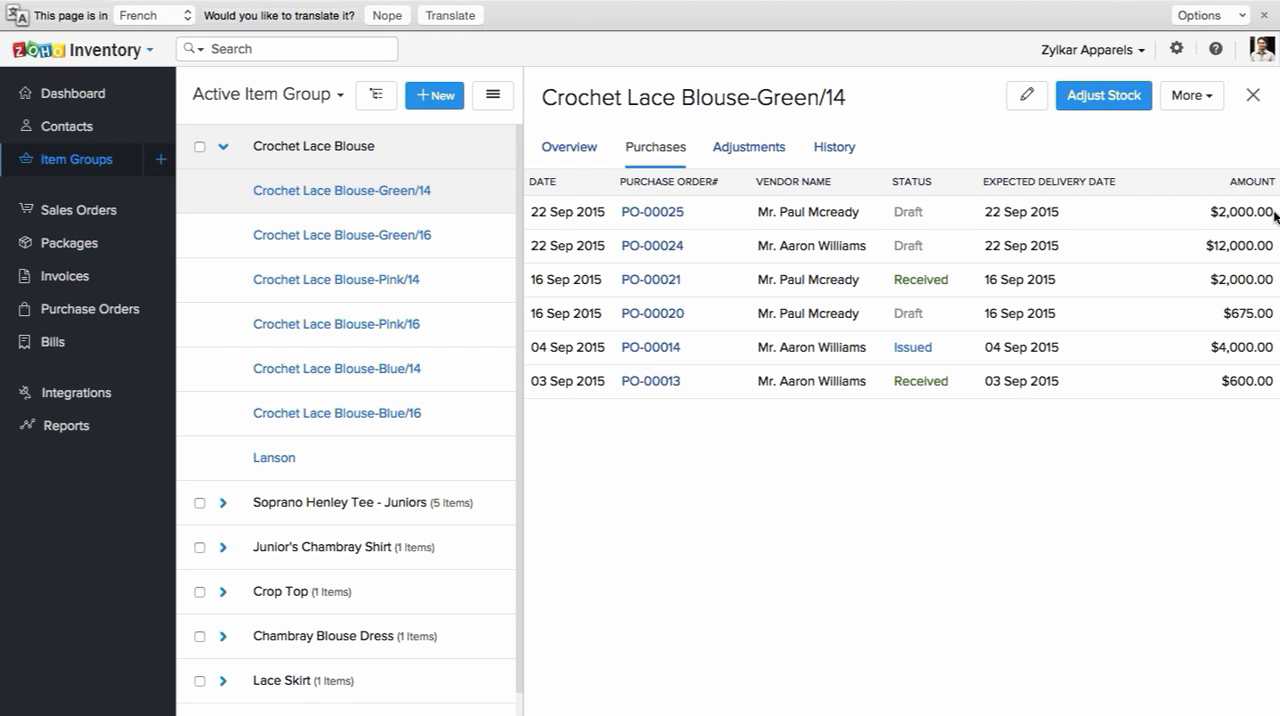
pyautogui.click(751, 148)
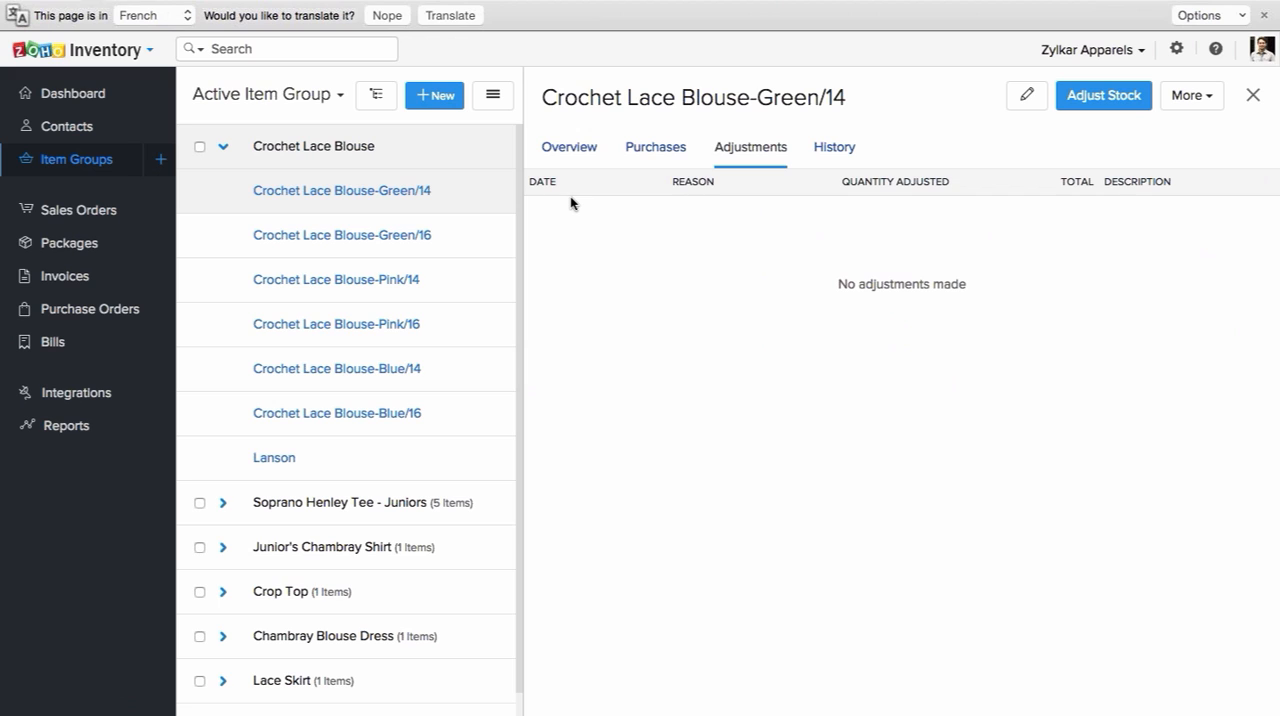
pyautogui.click(830, 148)
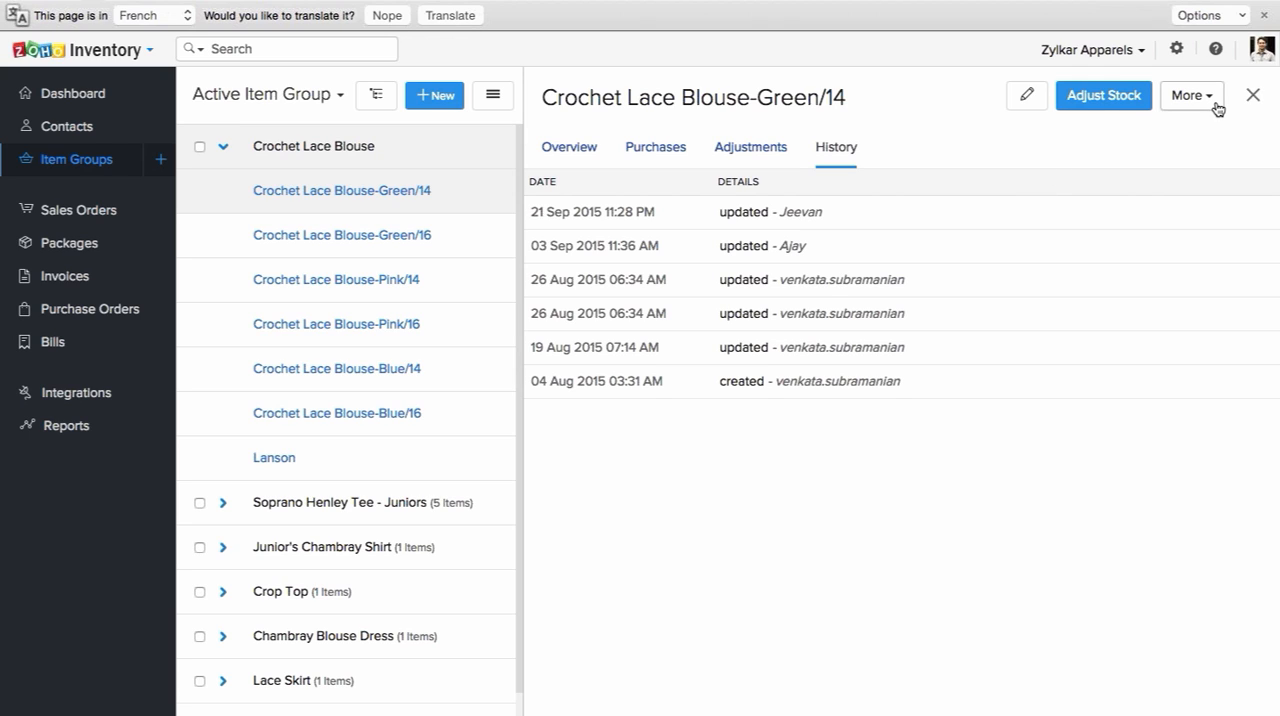
pyautogui.click(1253, 95)
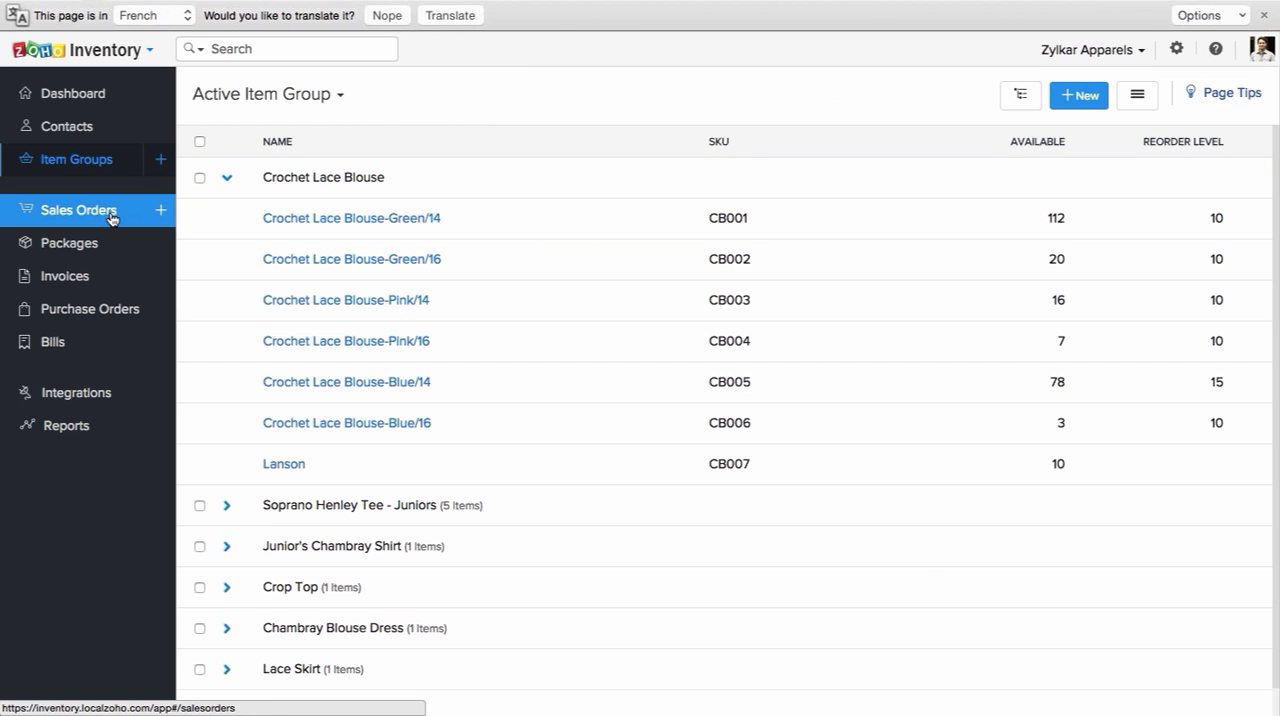
# Step: Start a new sales order and look through the available customers without choosing one
pyautogui.click(160, 216)
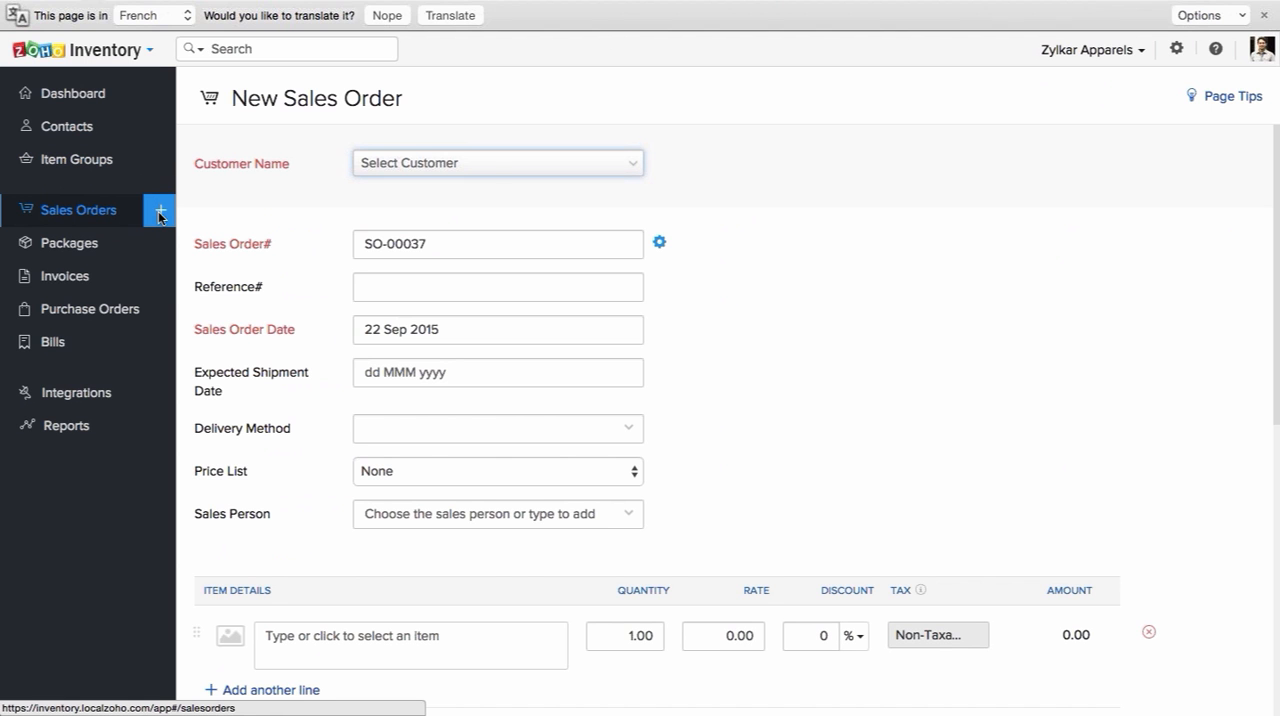
pyautogui.click(493, 172)
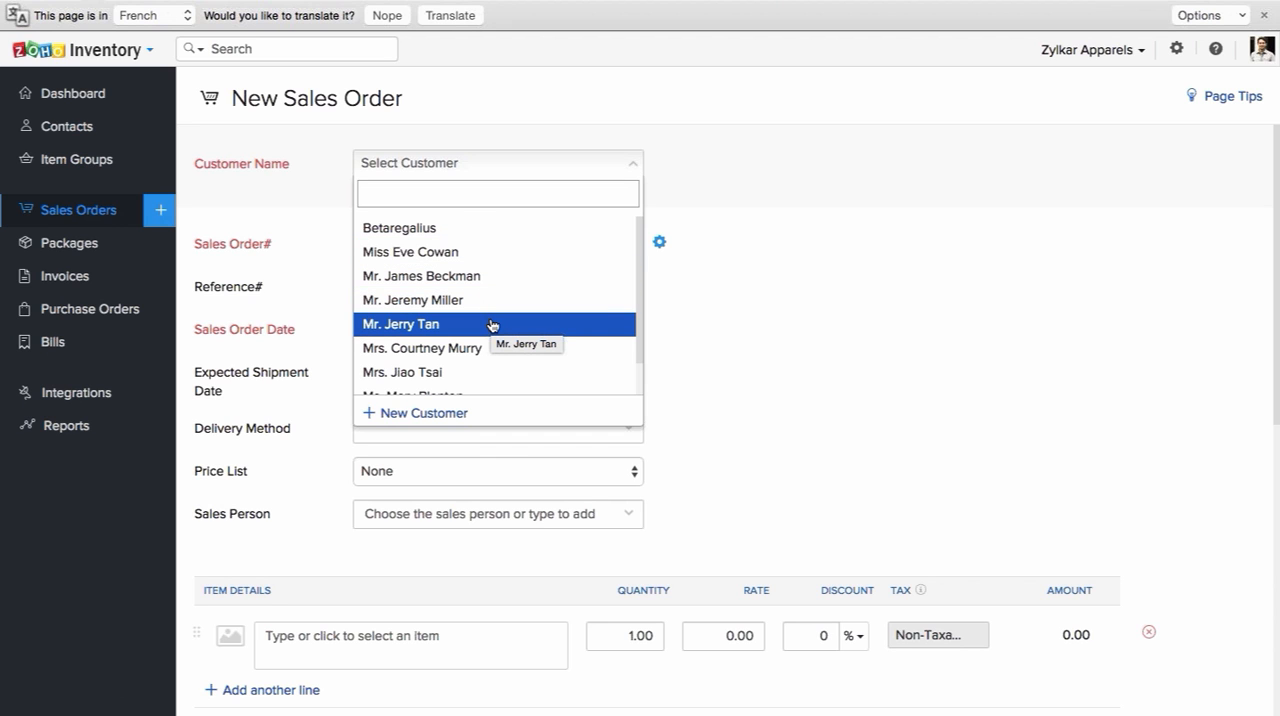
pyautogui.scroll(-4, 492, 325)
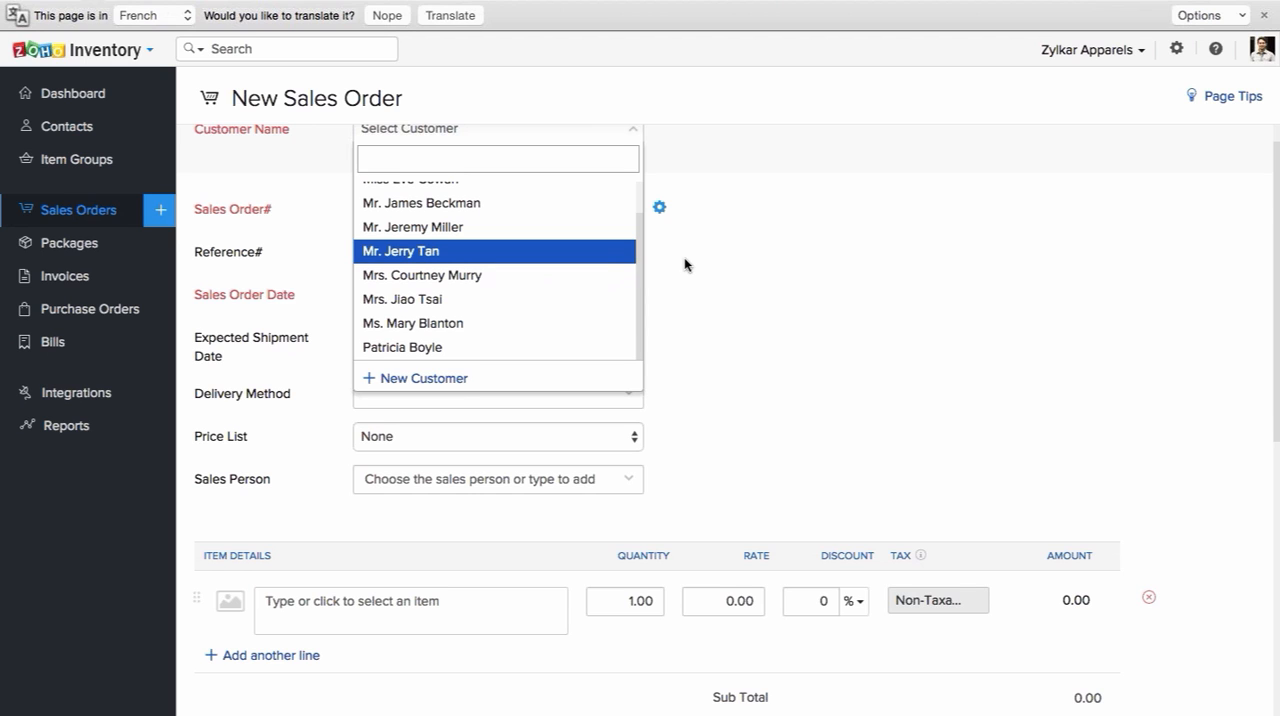
pyautogui.scroll(1, 684, 264)
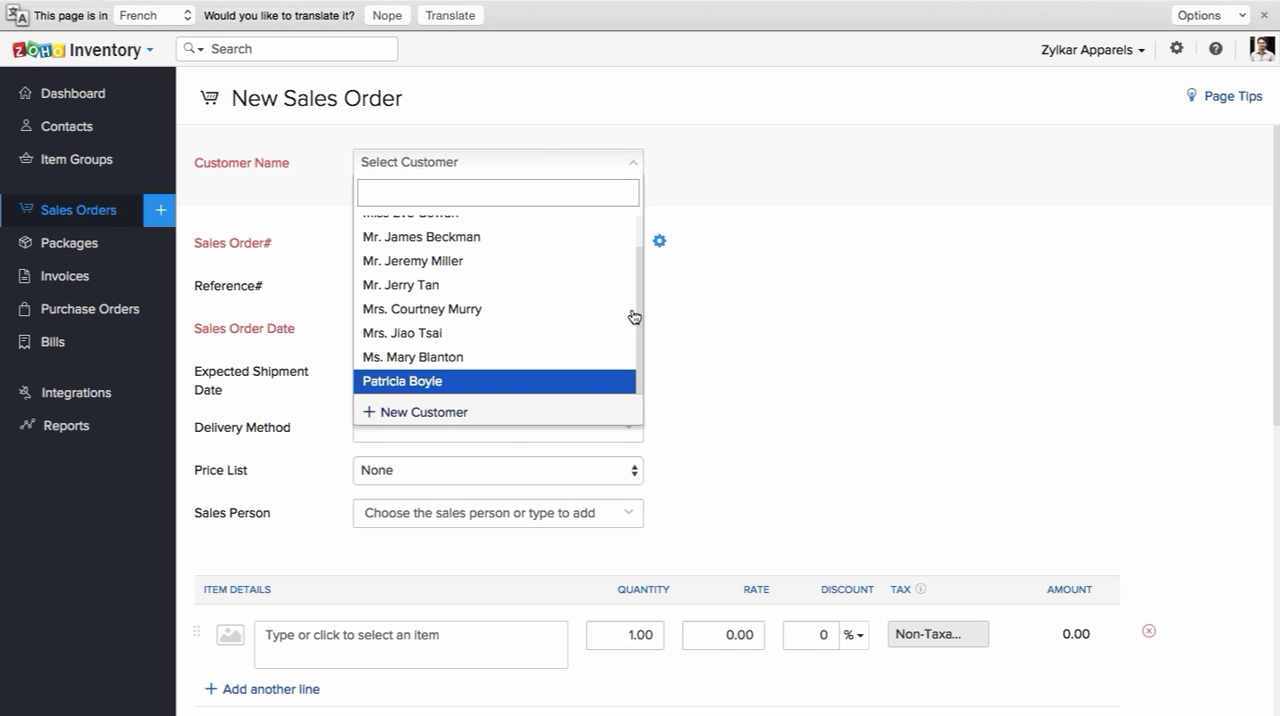
pyautogui.press('Escape')
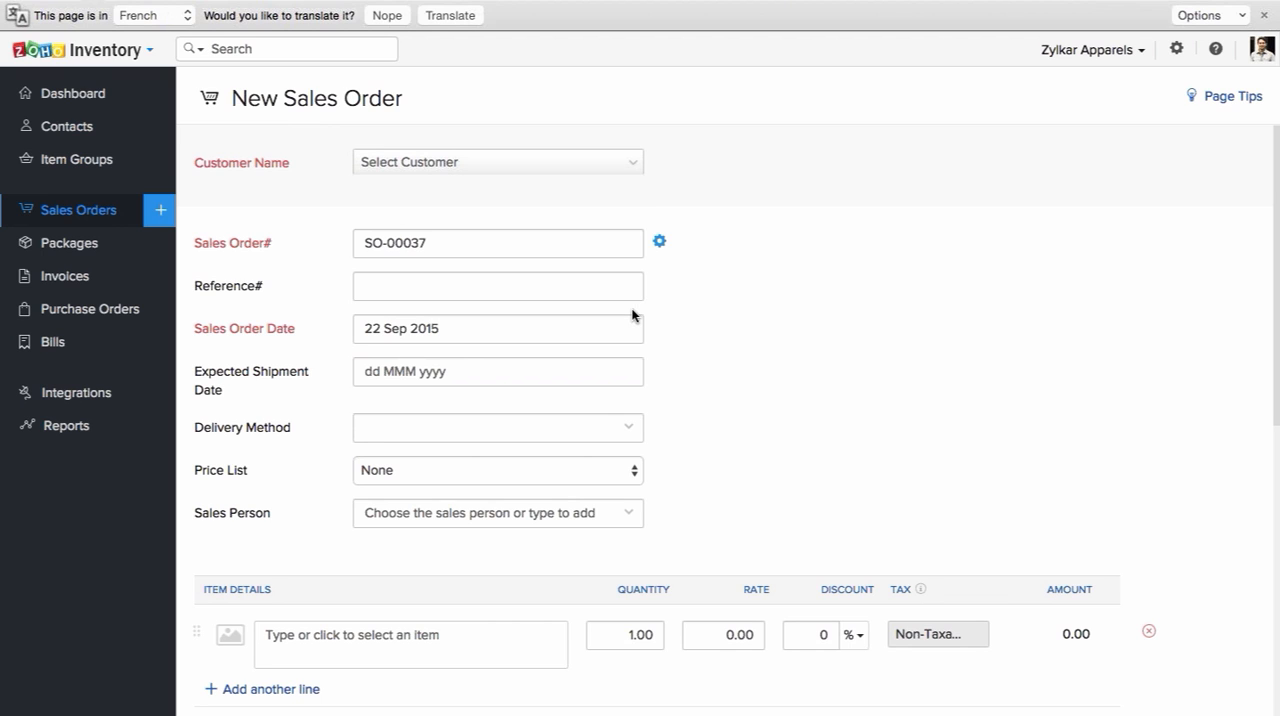
# Step: Change the sales order numbering setting to adding numbers manually each time, and go to the sales order number field
pyautogui.click(658, 243)
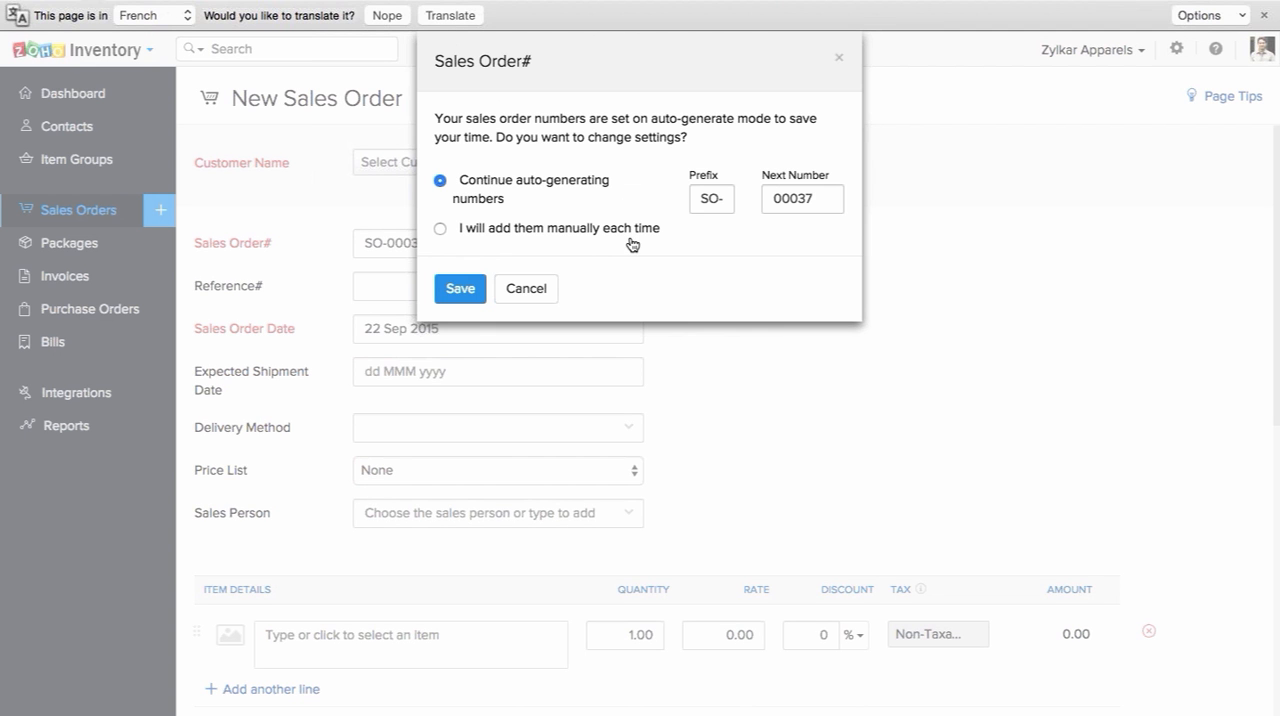
pyautogui.click(628, 231)
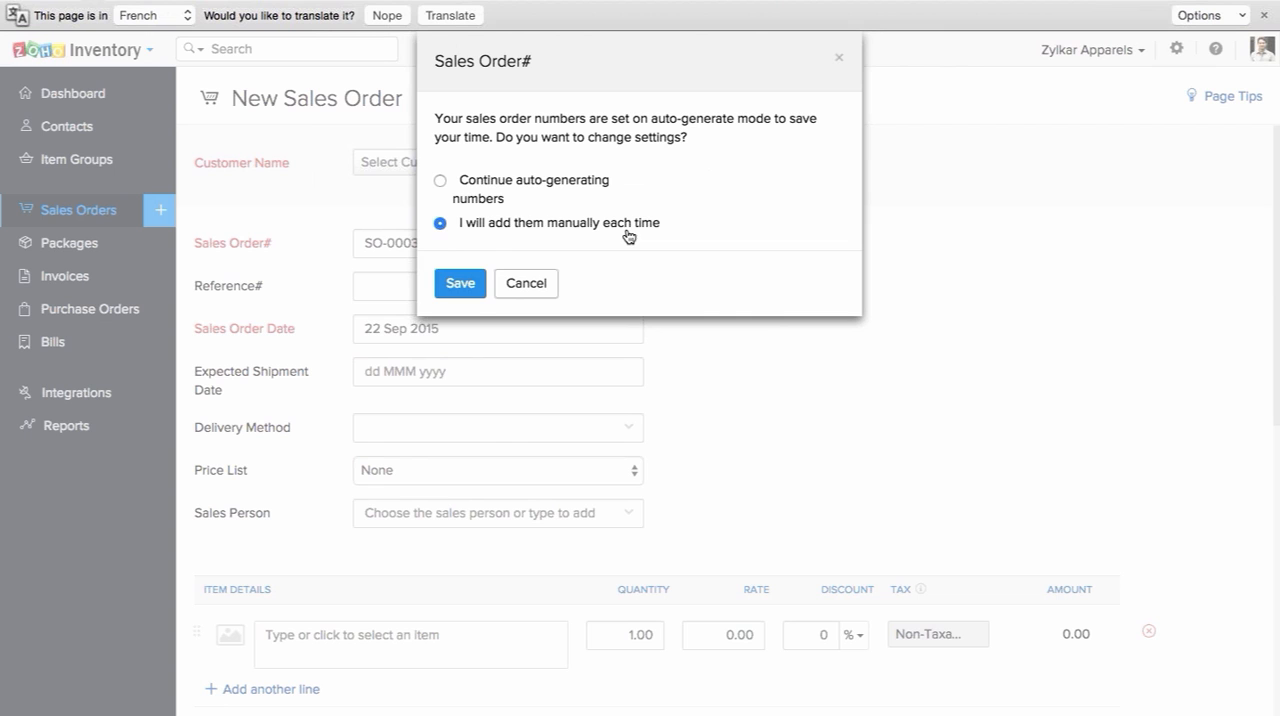
pyautogui.click(474, 288)
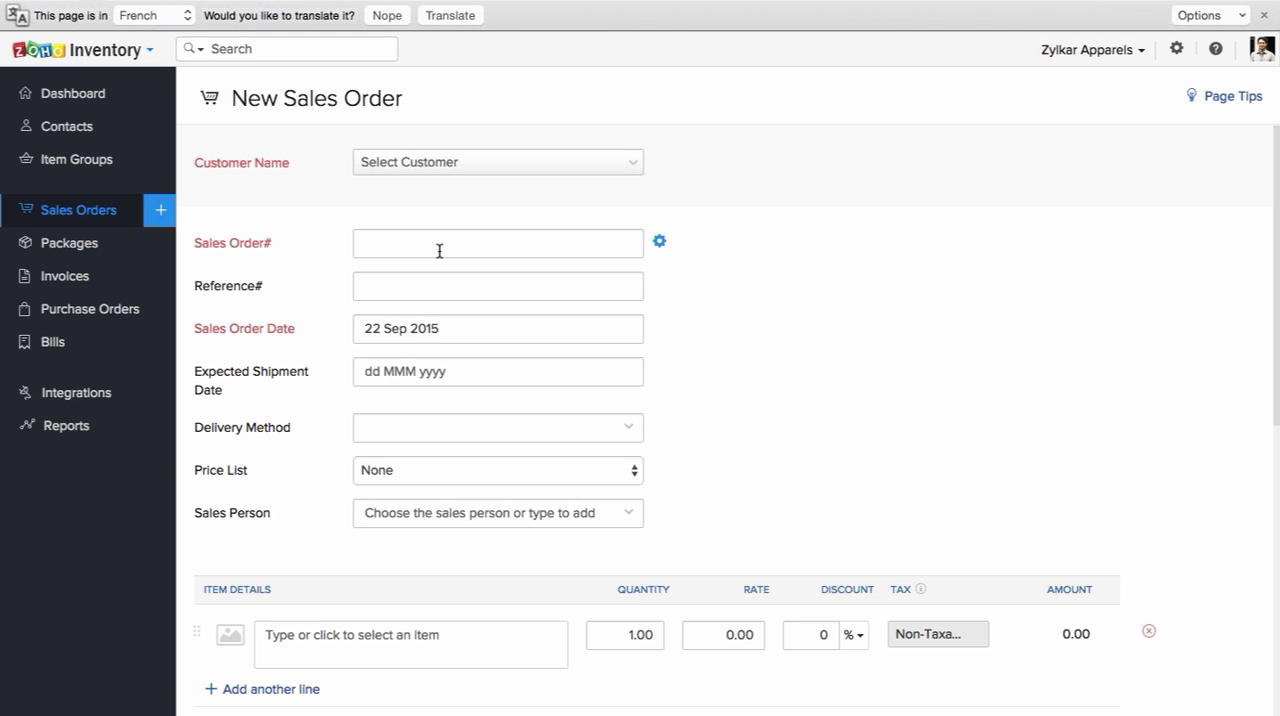
pyautogui.click(439, 251)
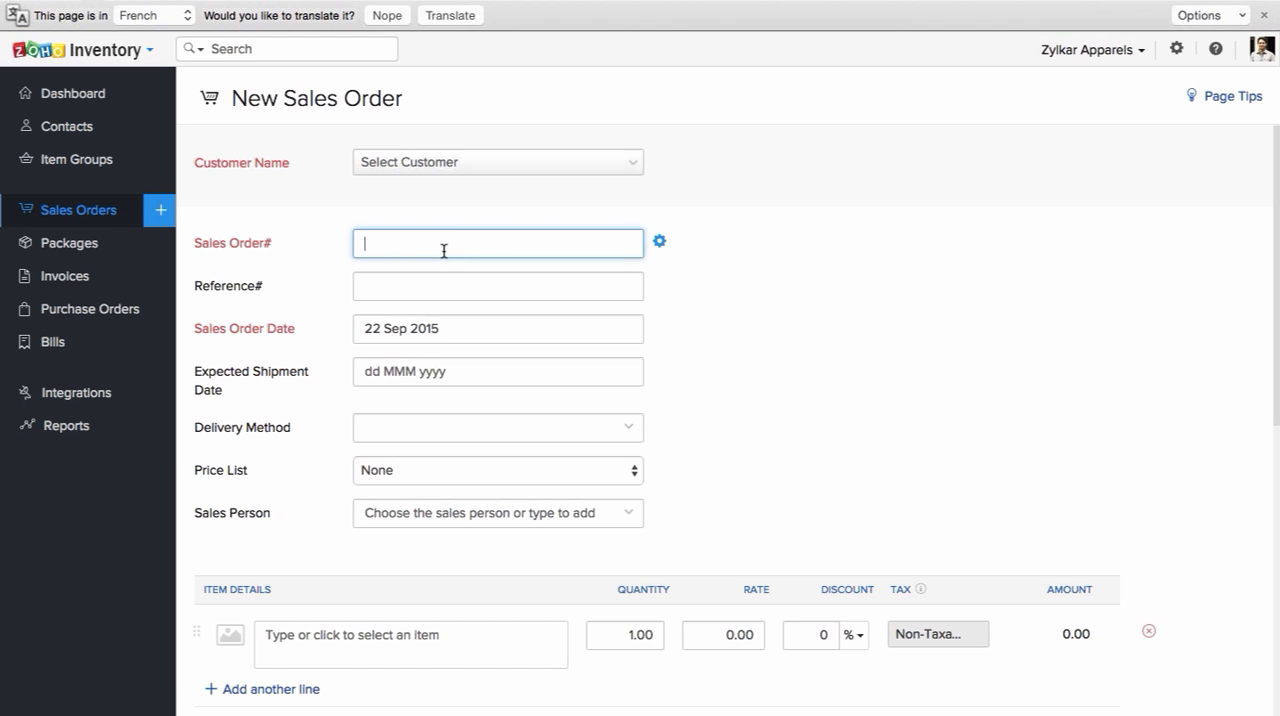
# Step: Switch the sales order numbering setting back to auto-generated numbers
pyautogui.click(659, 242)
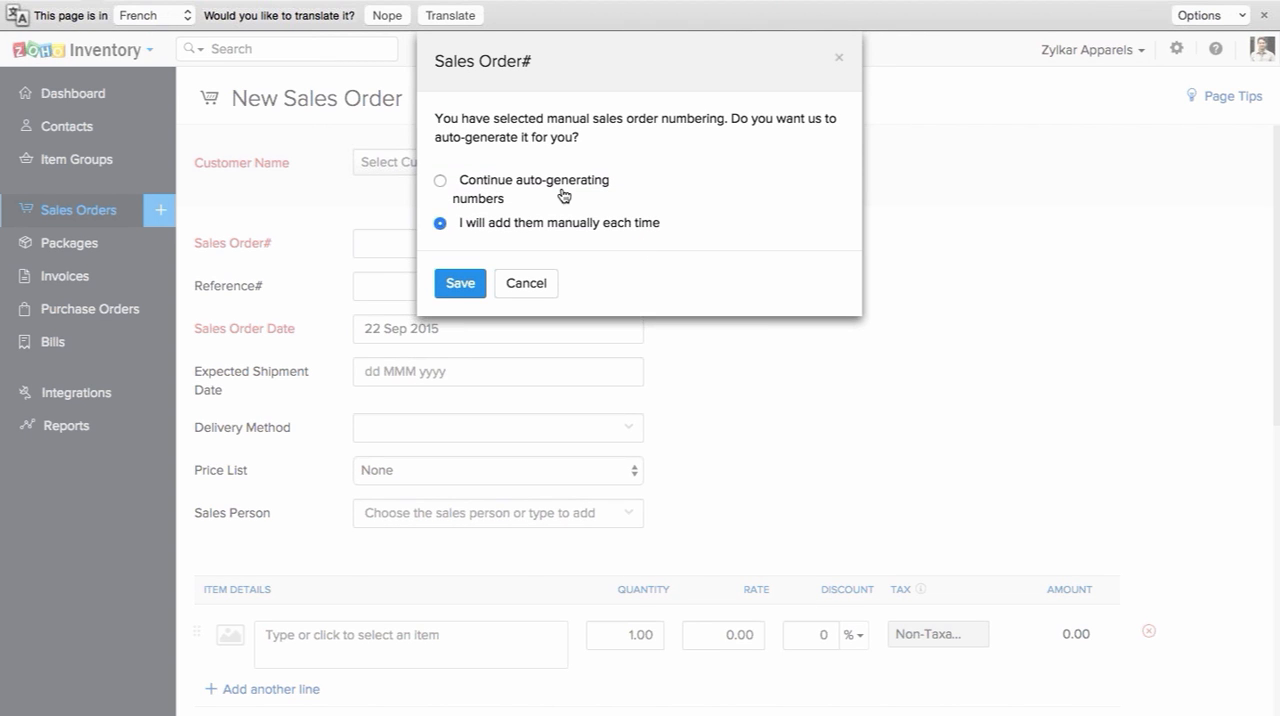
pyautogui.click(550, 190)
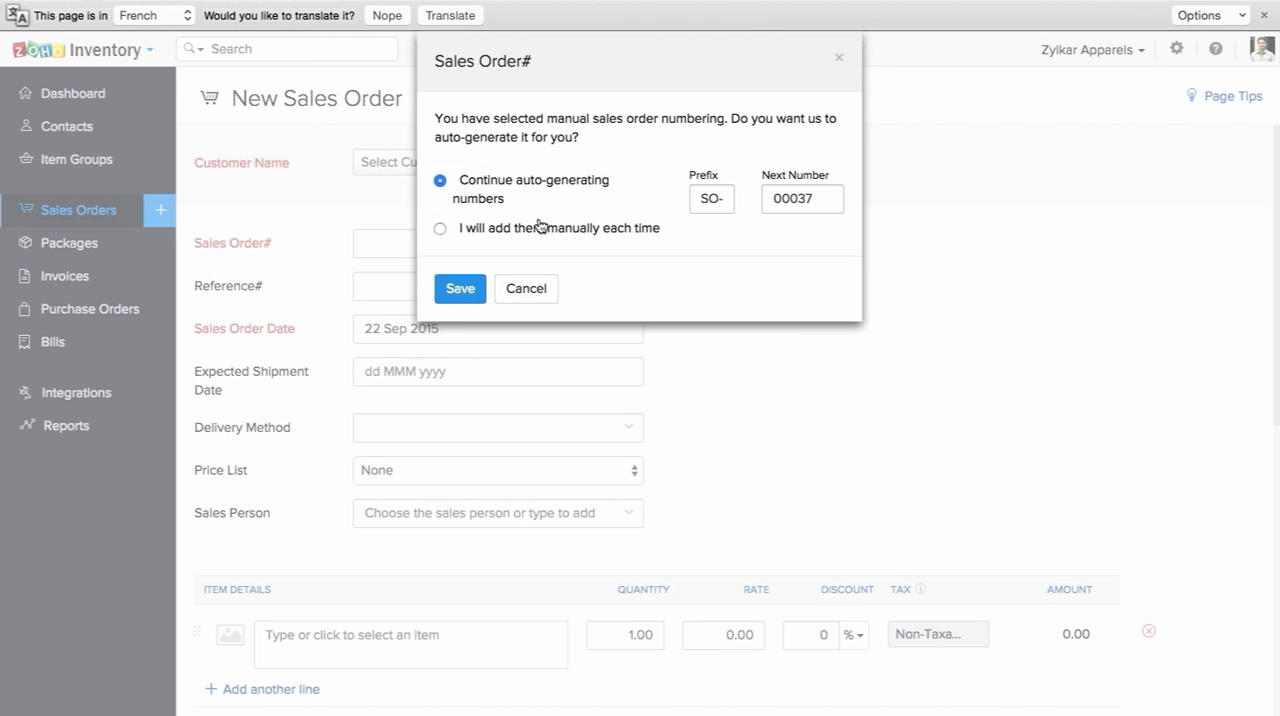
pyautogui.click(479, 289)
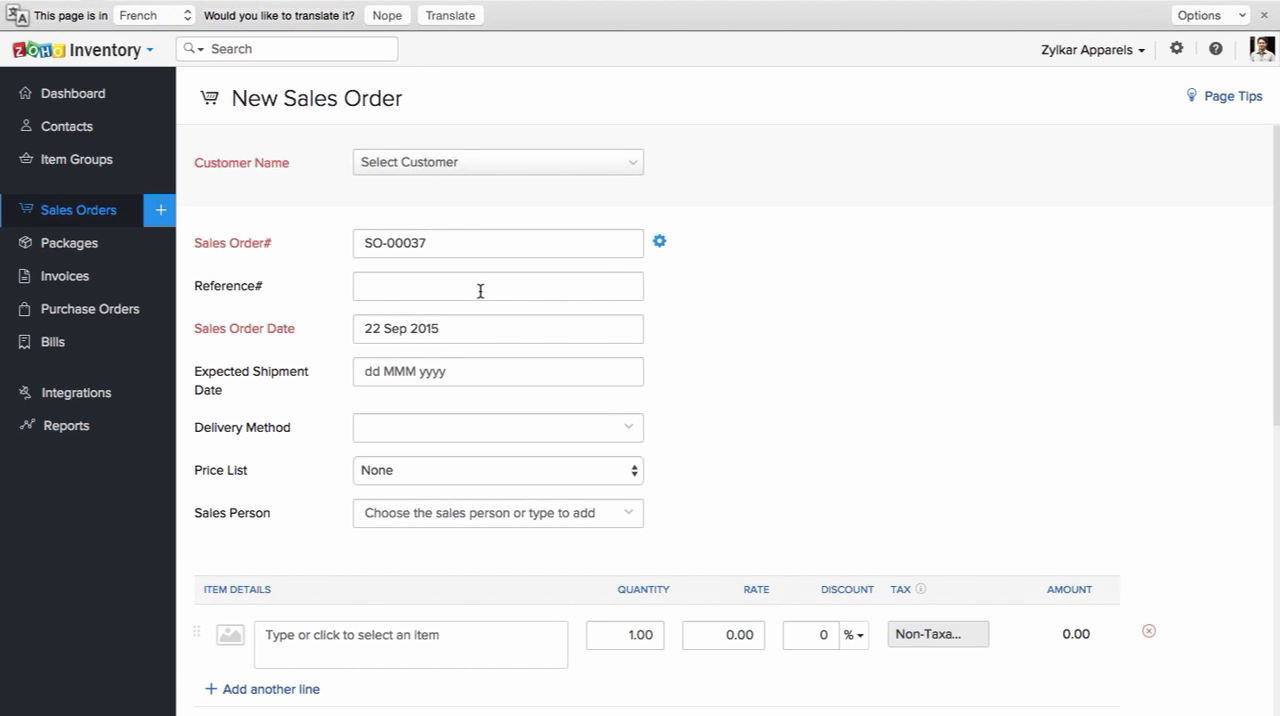
# Step: Go to the sales order's reference number field and view the order date calendar without picking another date
pyautogui.click(480, 291)
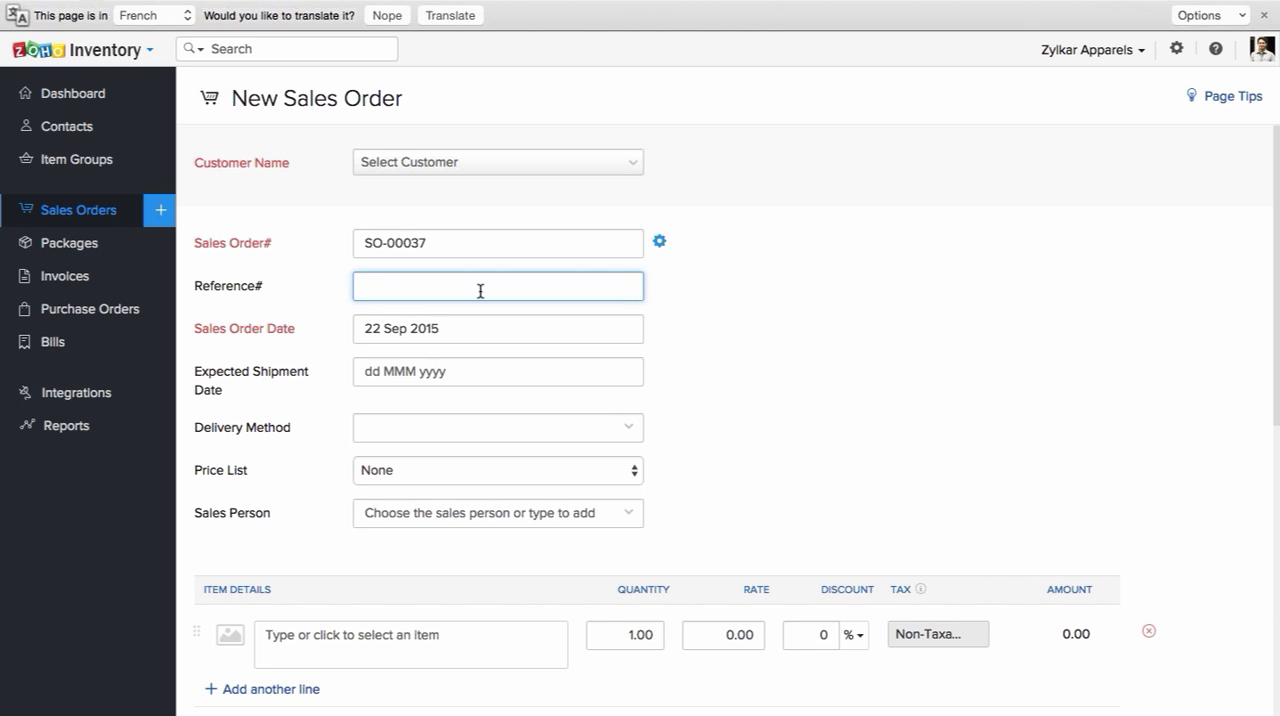
pyautogui.scroll(-1, 480, 291)
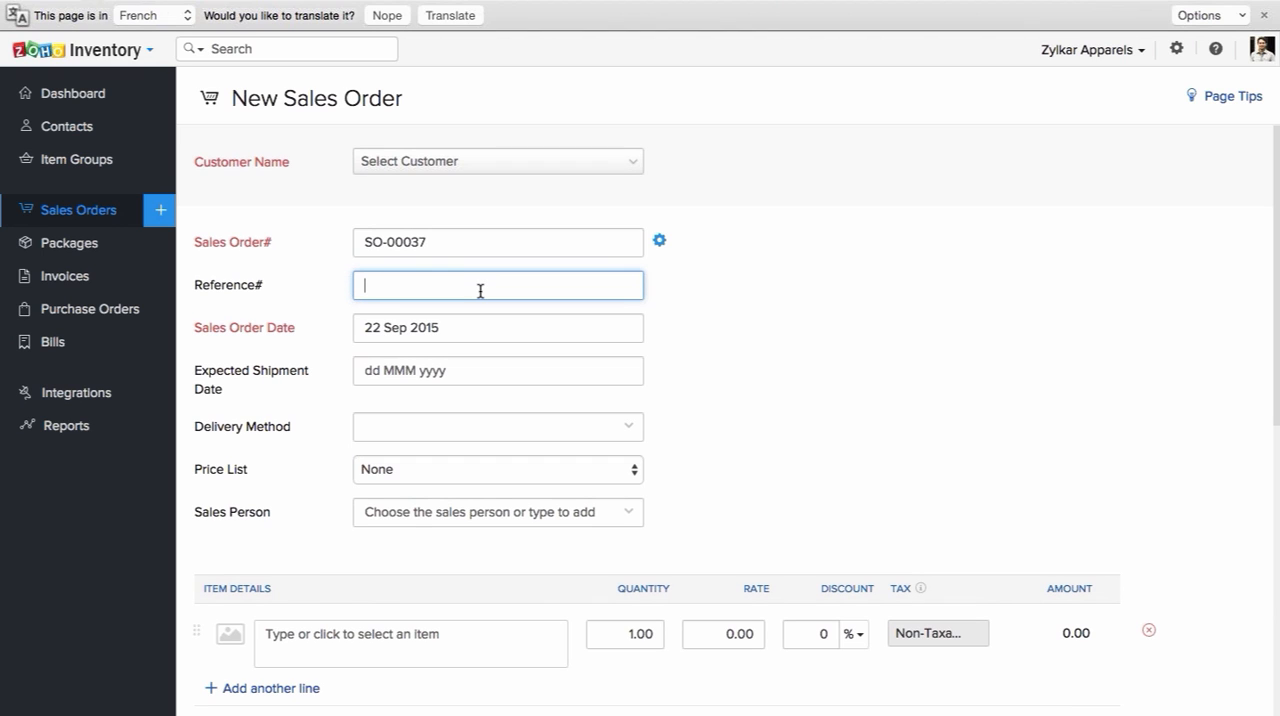
pyautogui.scroll(-1, 480, 291)
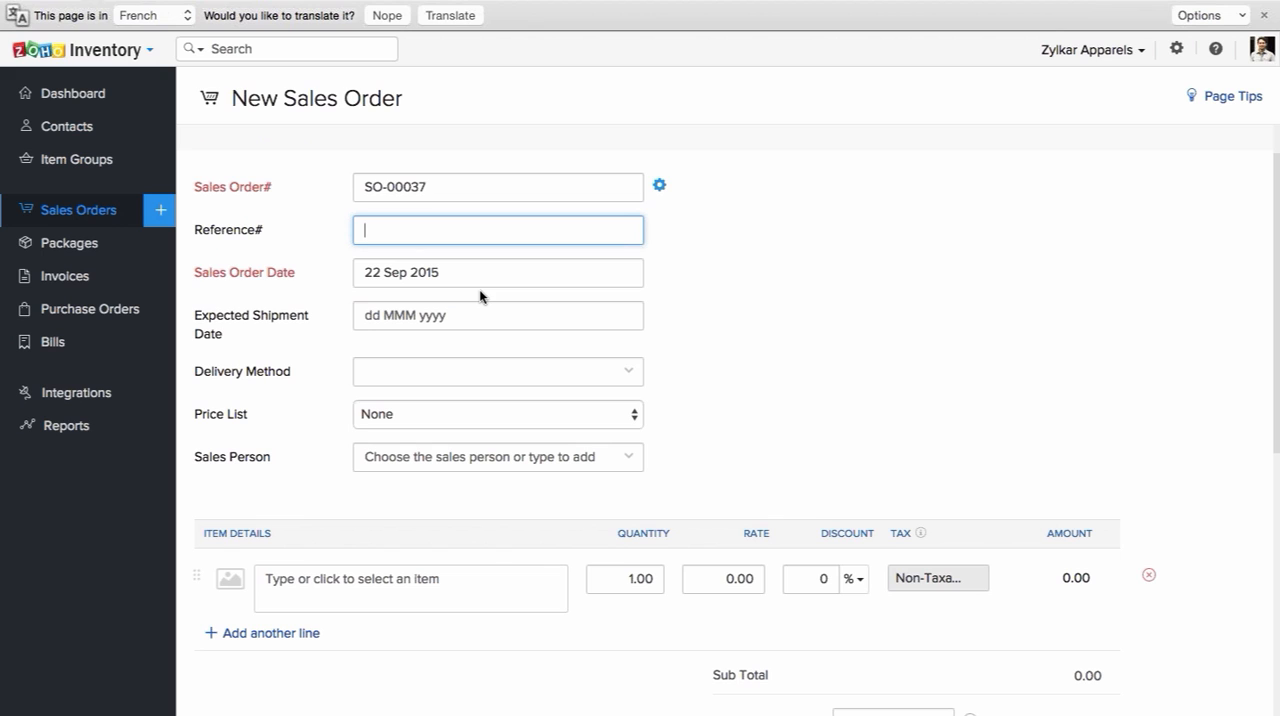
pyautogui.scroll(-1, 479, 289)
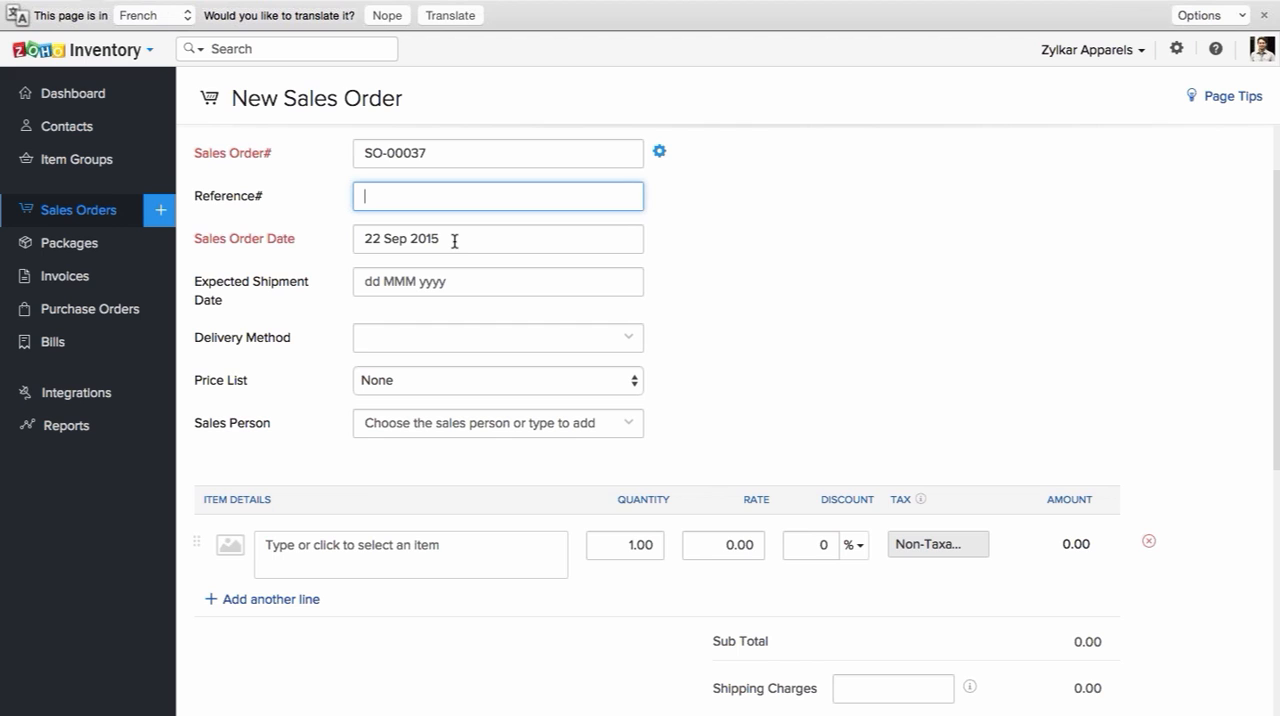
pyautogui.click(454, 241)
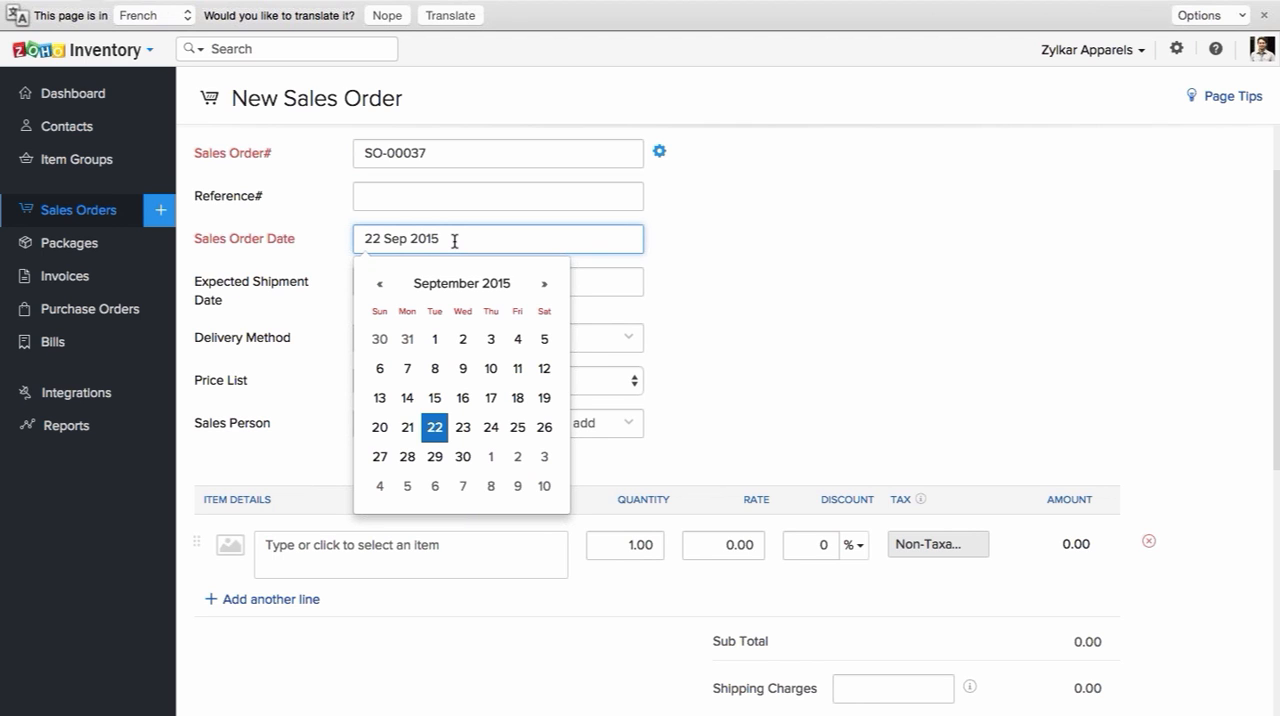
pyautogui.click(695, 247)
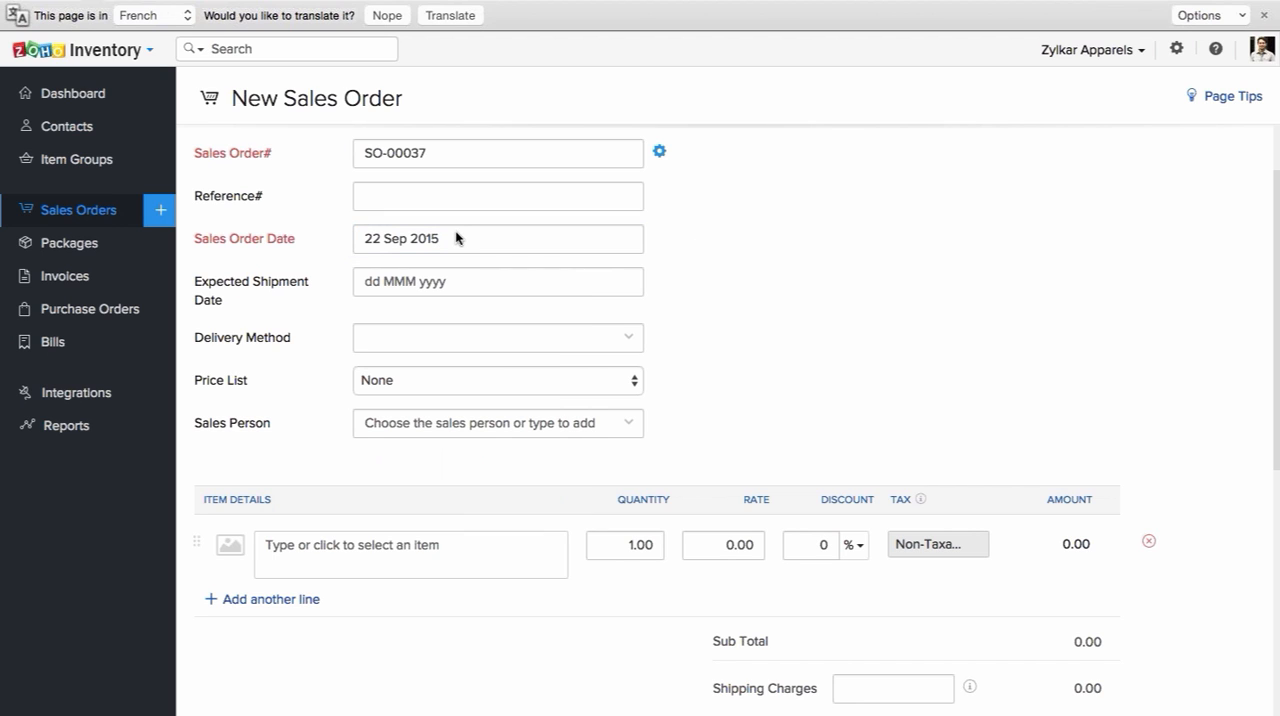
# Step: Look through the available delivery methods and price lists for the sales order without choosing any
pyautogui.click(454, 341)
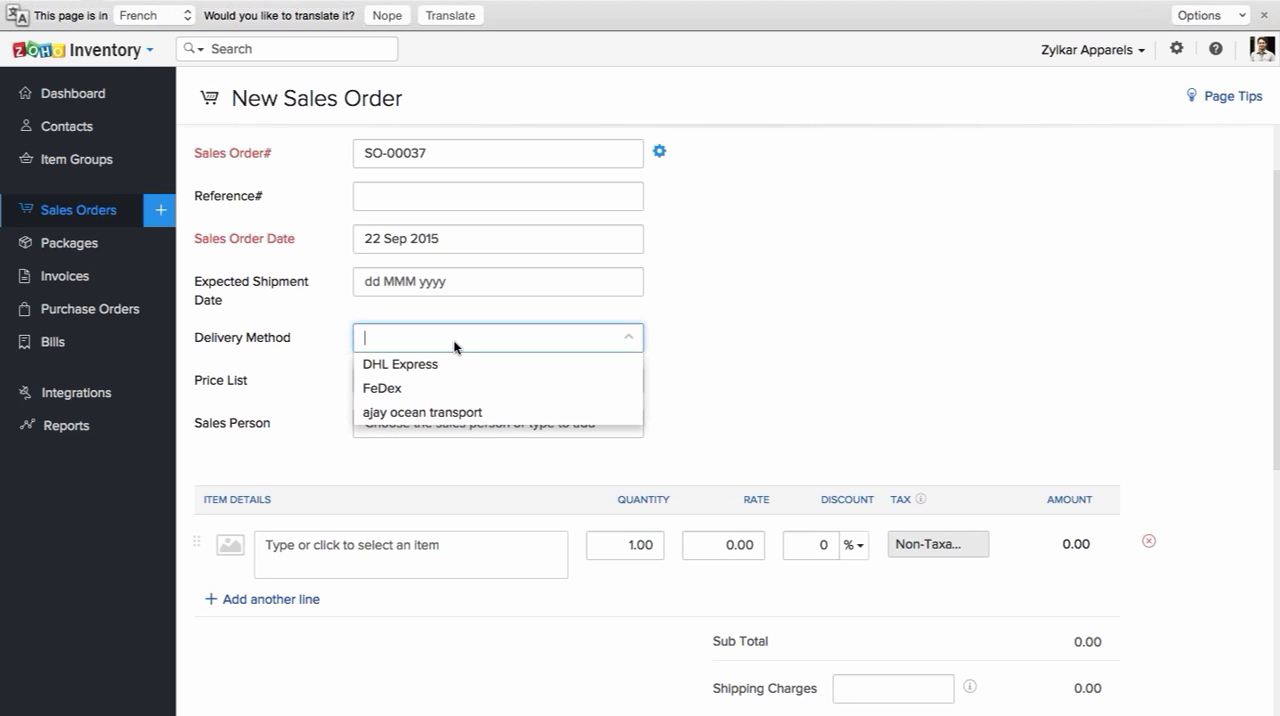
pyautogui.click(754, 345)
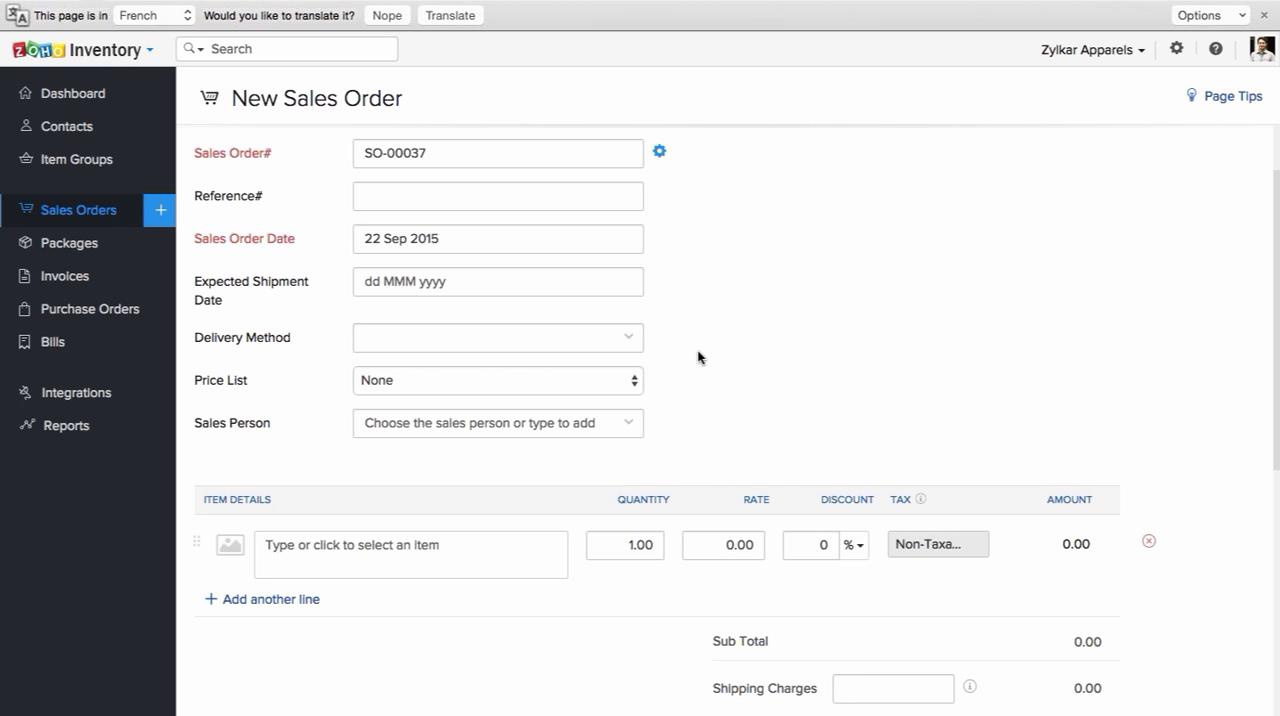
pyautogui.scroll(-2, 697, 357)
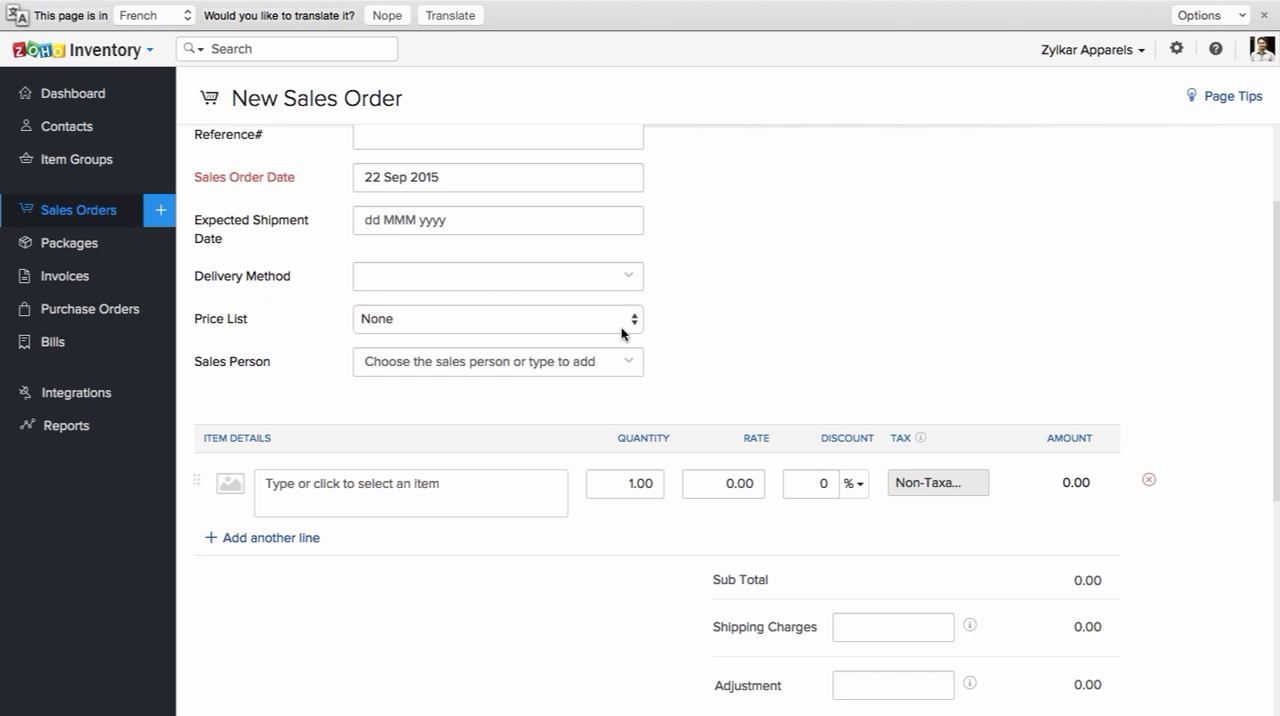
pyautogui.click(622, 327)
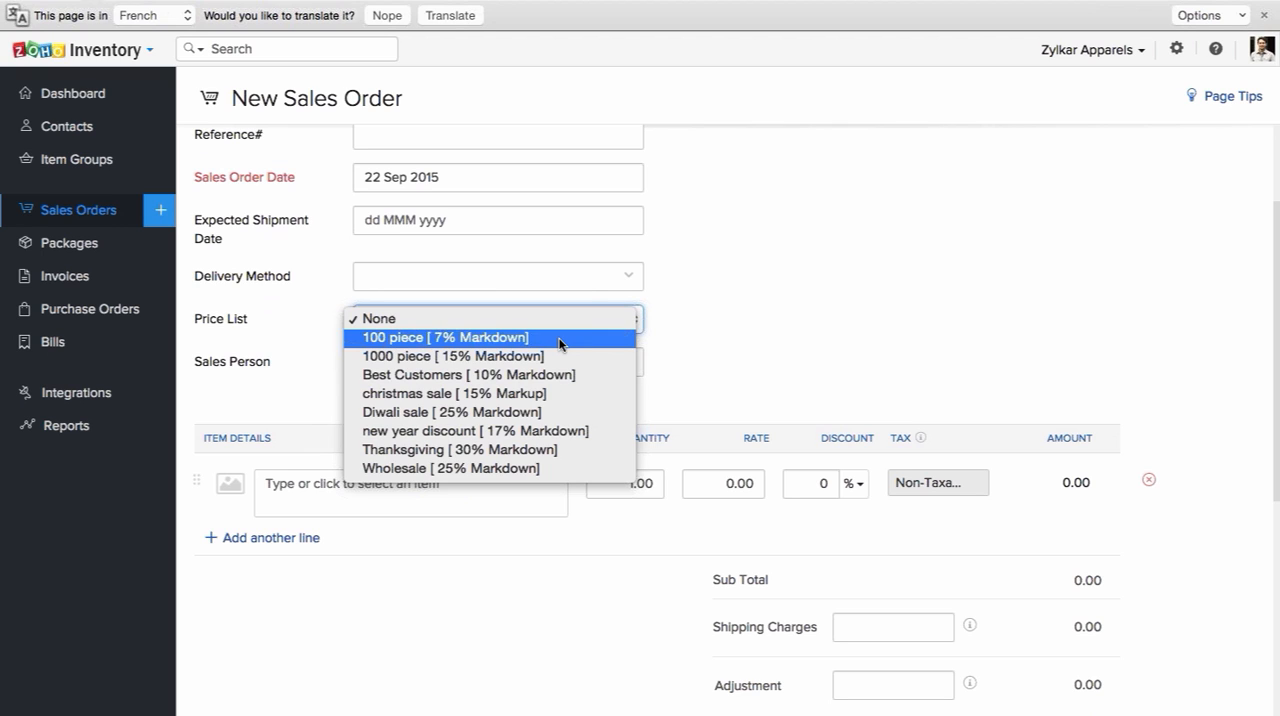
pyautogui.click(750, 298)
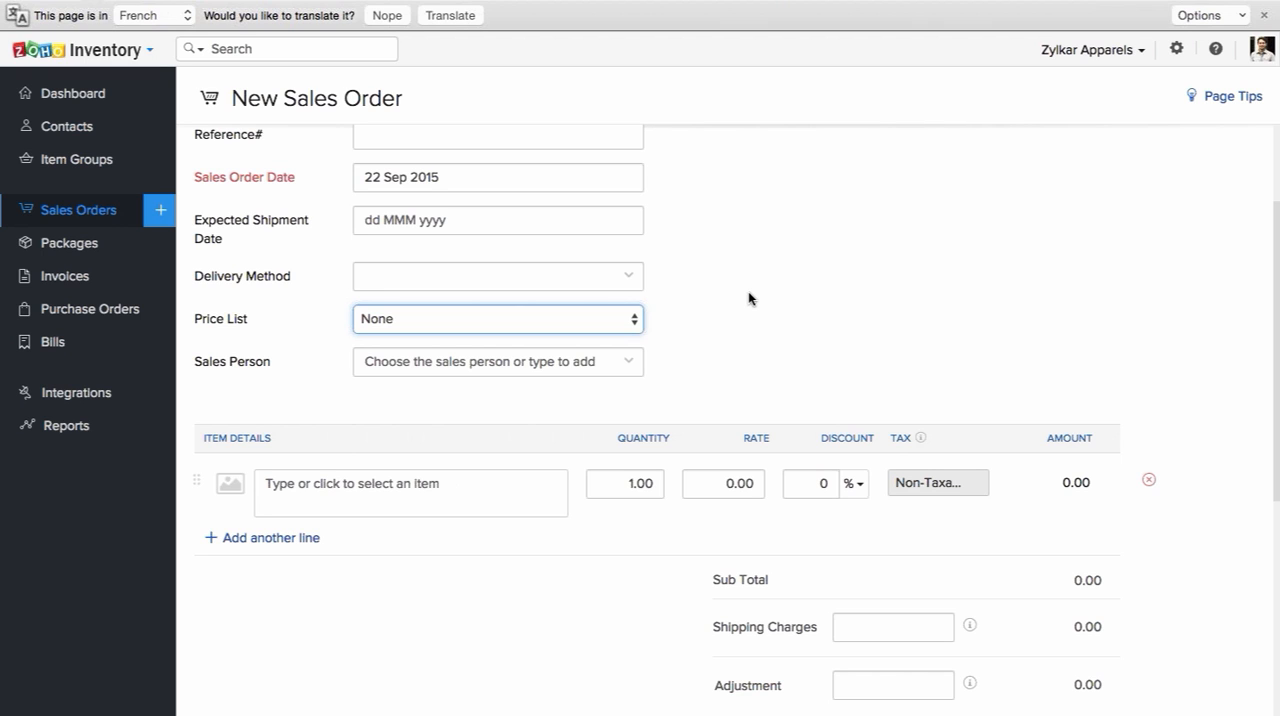
# Step: Check the available sales persons for the order without choosing one
pyautogui.scroll(-1, 748, 297)
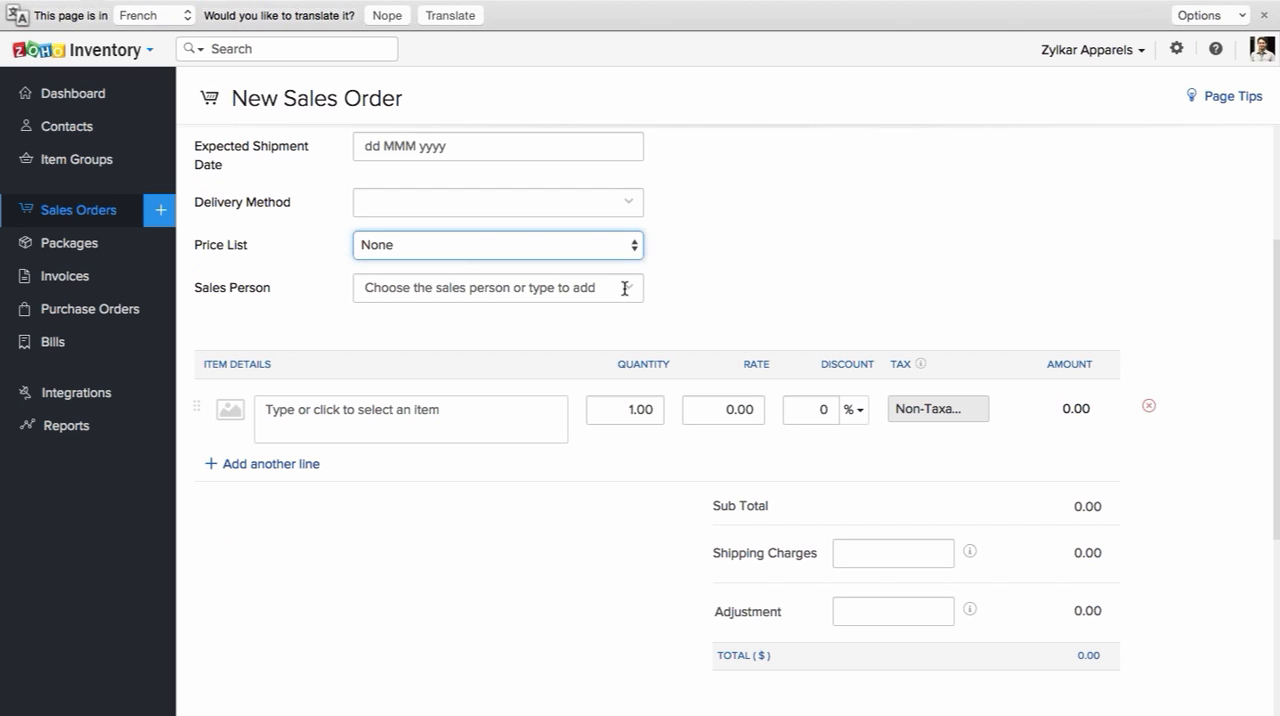
pyautogui.click(624, 289)
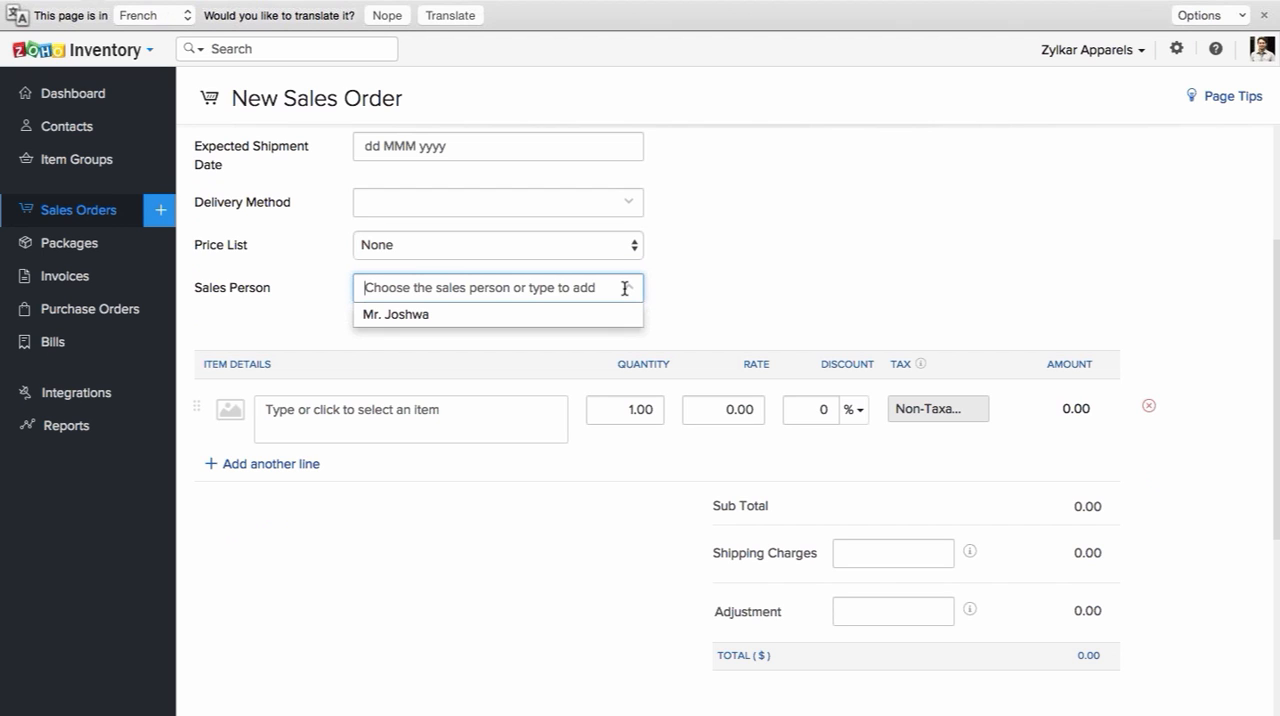
pyautogui.click(674, 266)
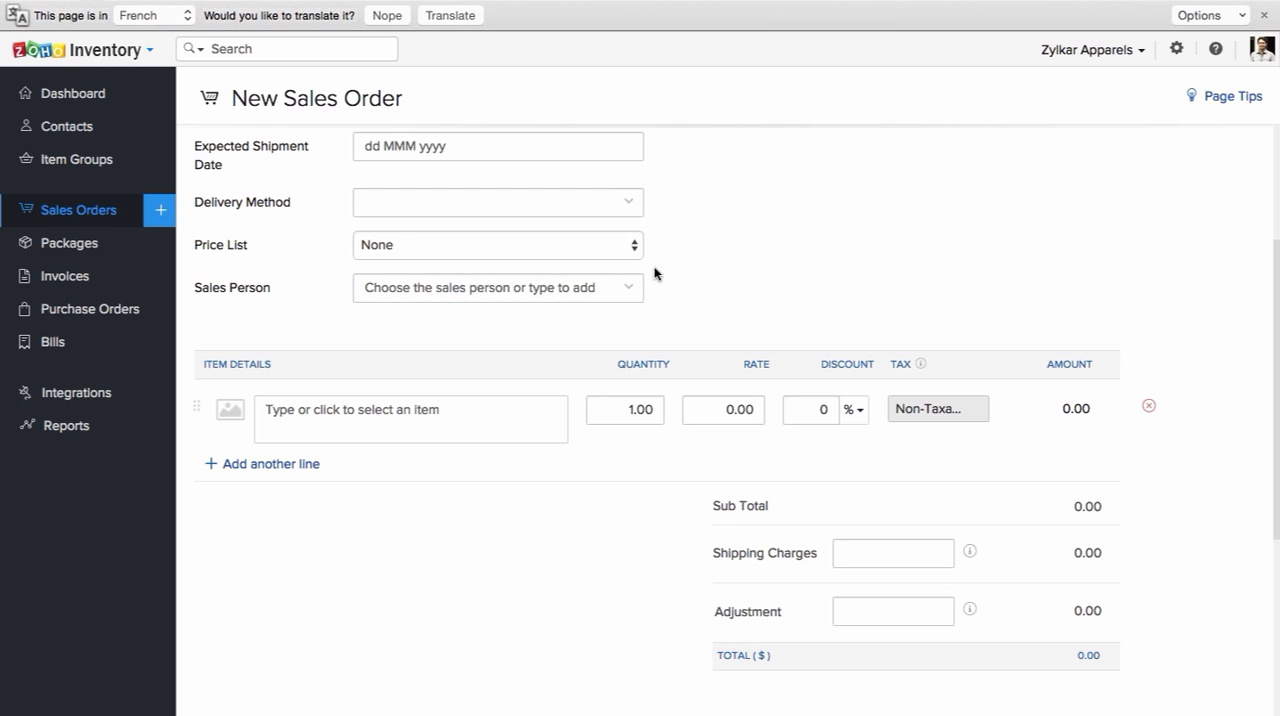
pyautogui.click(528, 293)
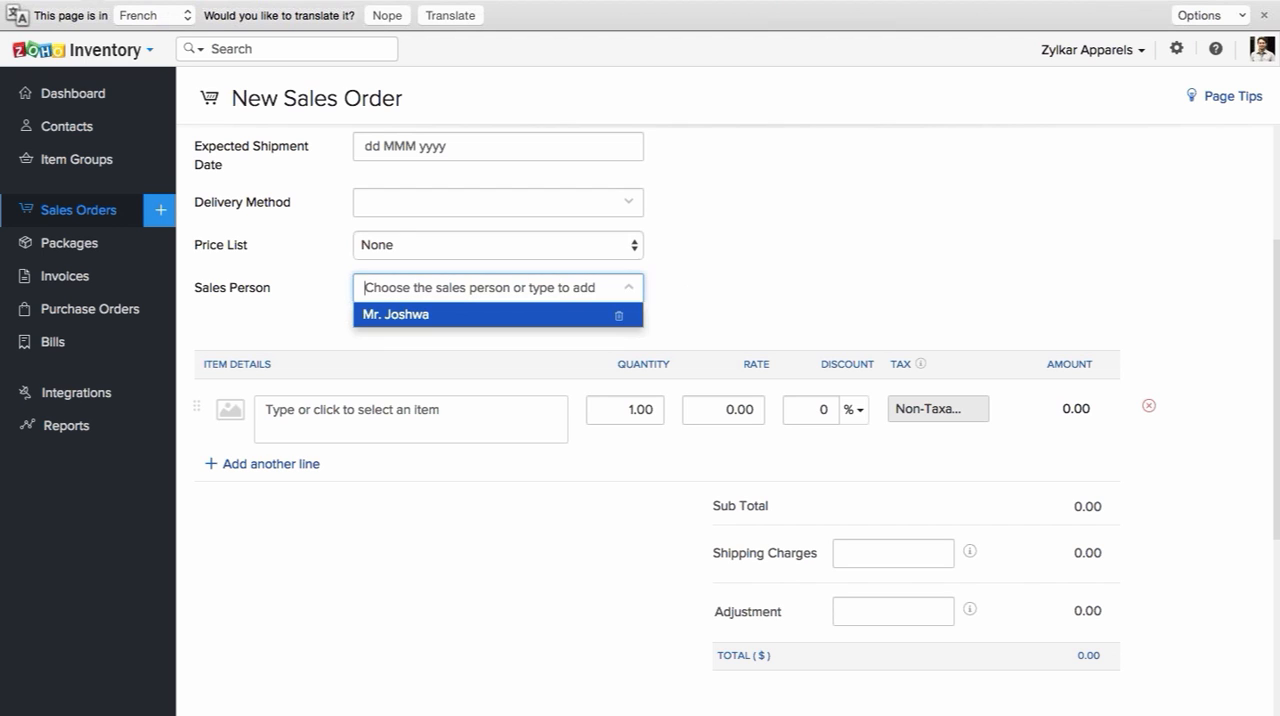
pyautogui.click(727, 274)
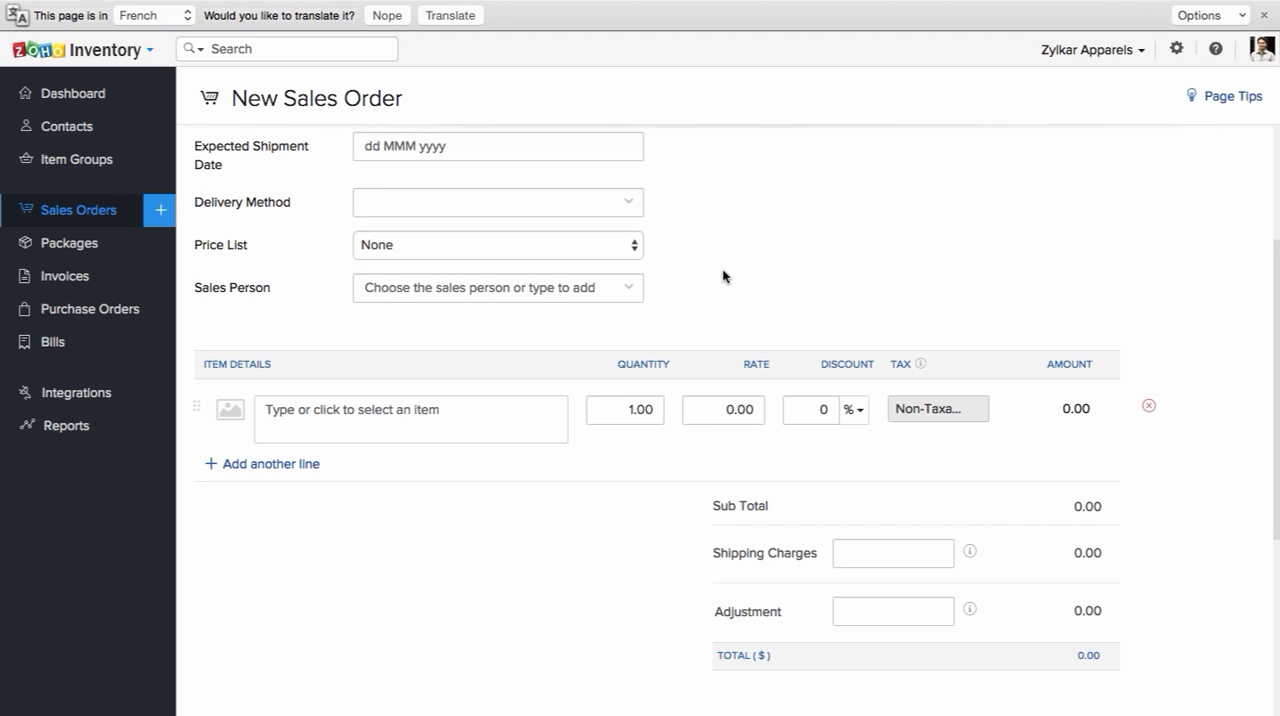
# Step: Add the item Crochet Lace Blouse-Blue/16 to the sales order with a quantity of 10
pyautogui.click(514, 402)
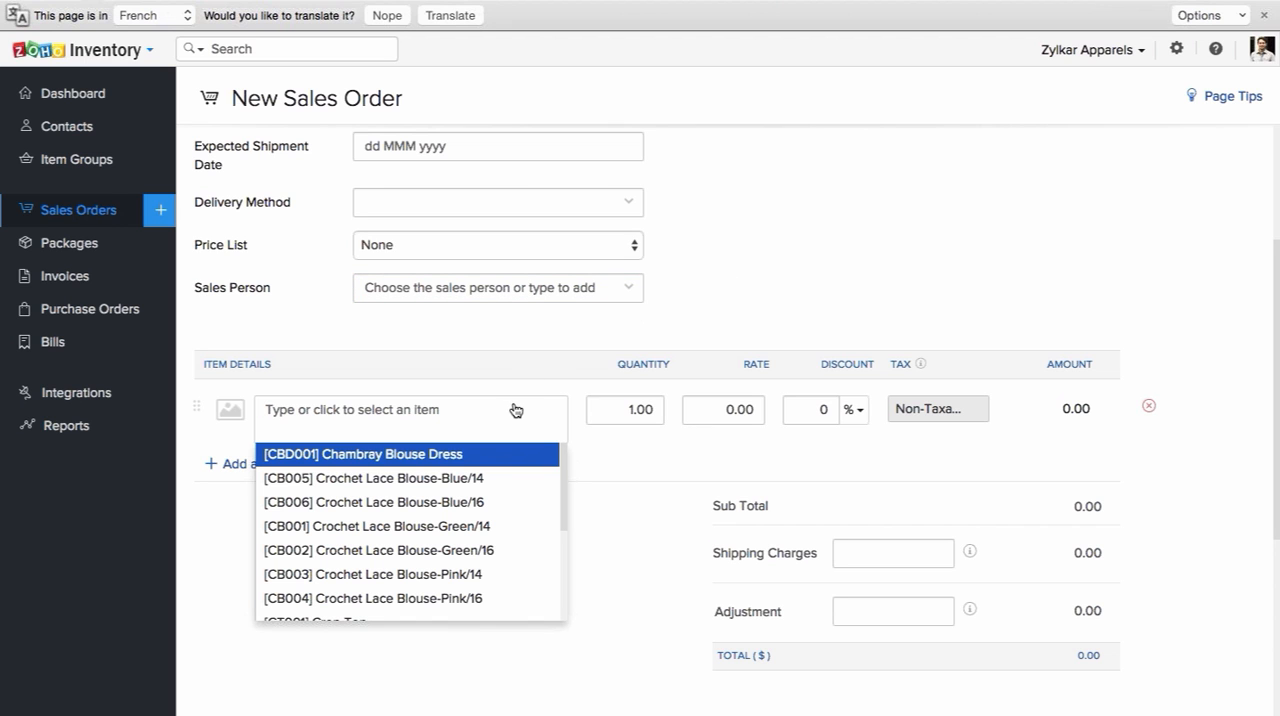
pyautogui.click(484, 498)
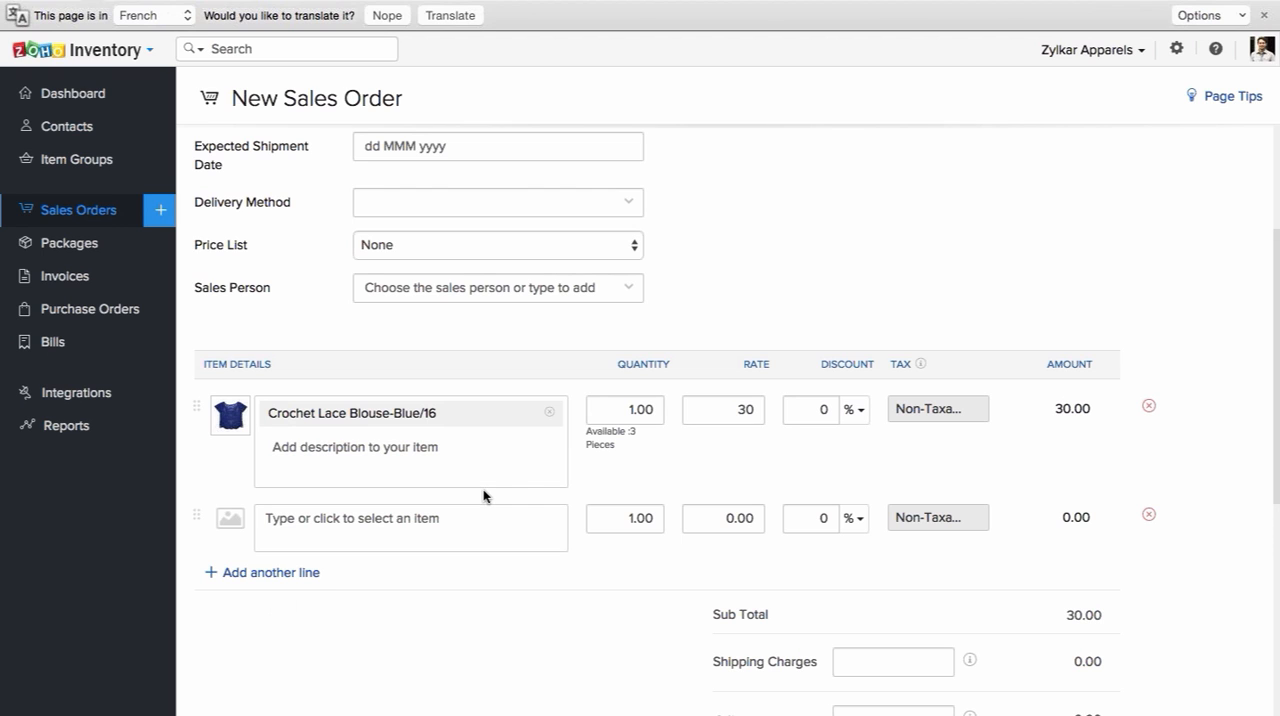
pyautogui.click(633, 411)
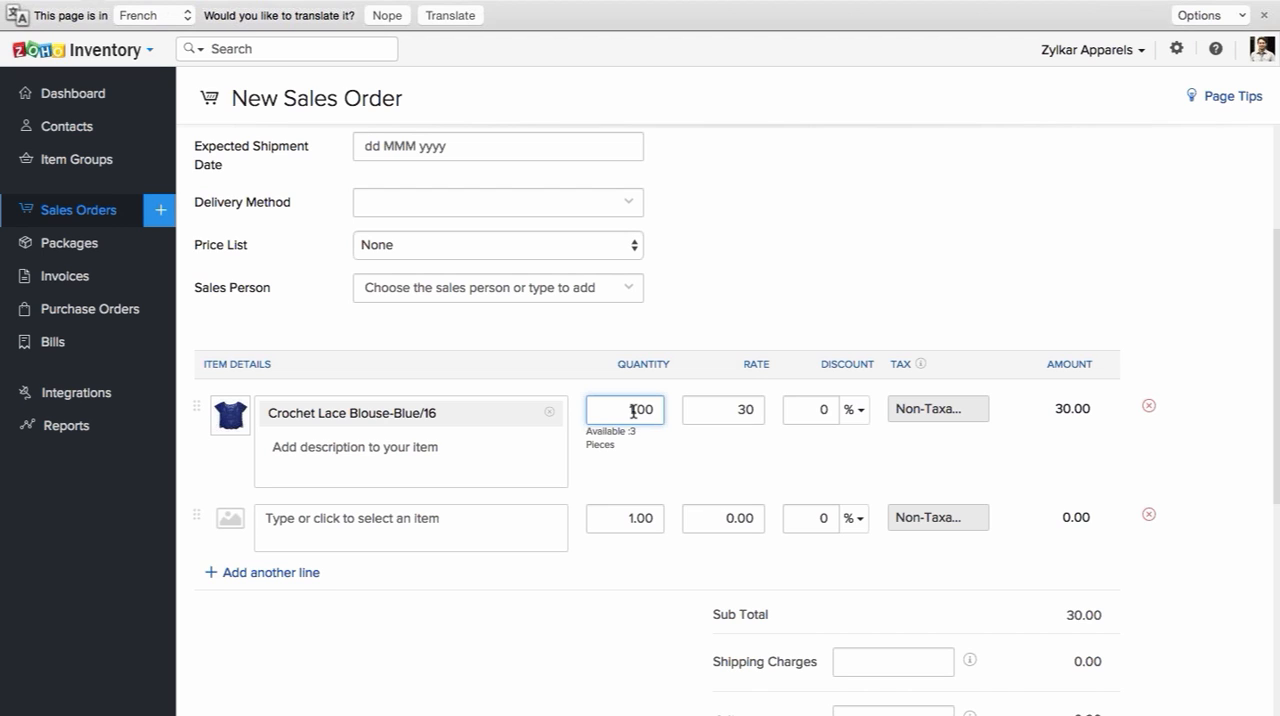
pyautogui.write('0')
pyautogui.click(673, 446)
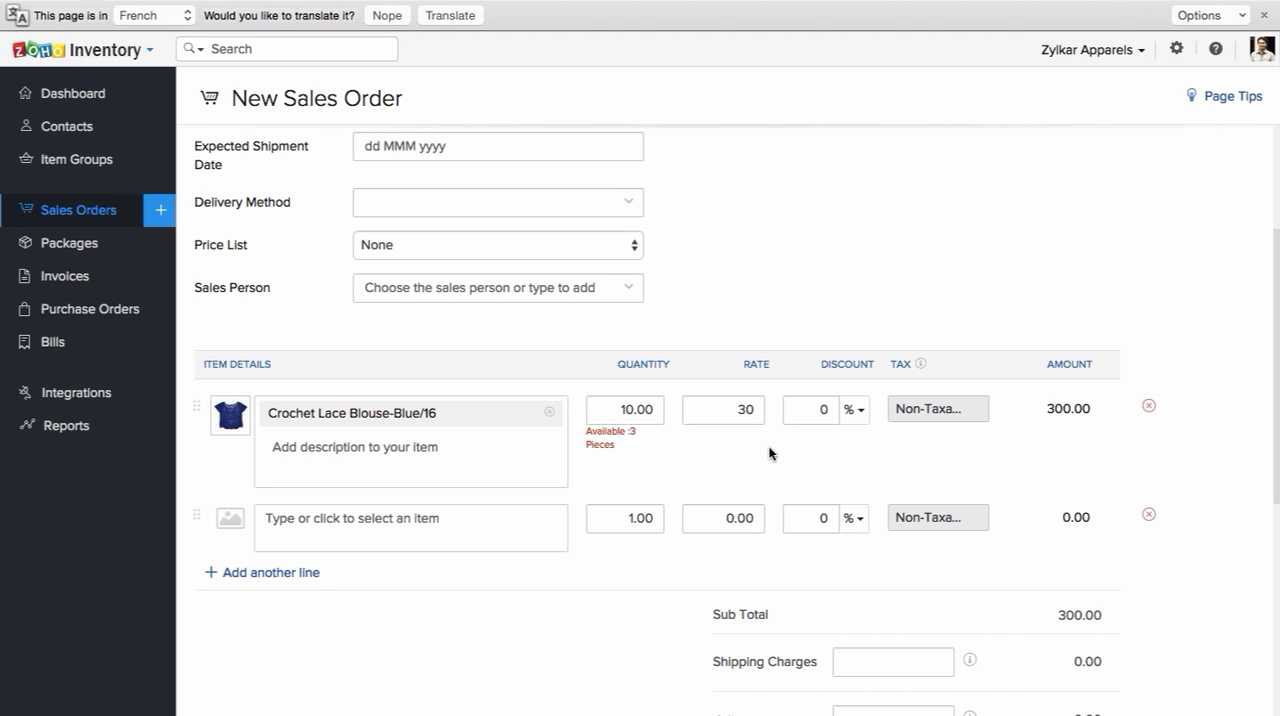
# Step: Try to save the sales order as a draft without a customer and dismiss the resulting notice
pyautogui.scroll(-1, 769, 453)
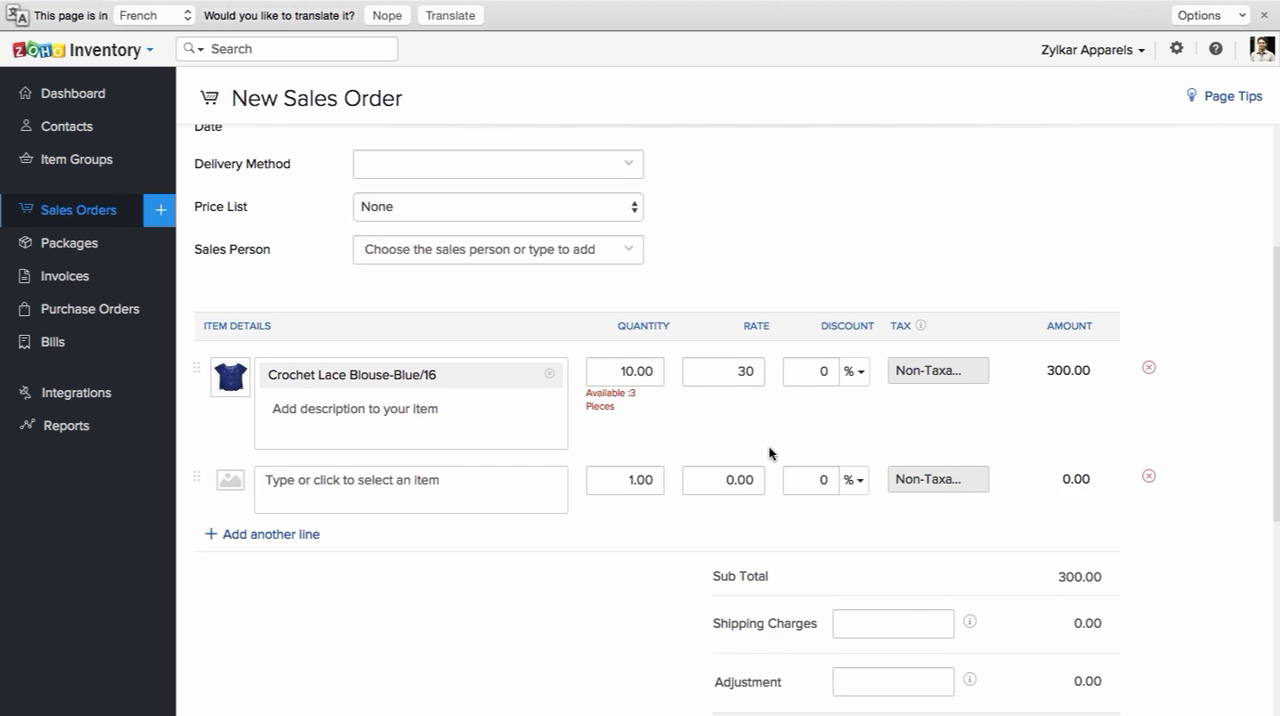
pyautogui.scroll(-3, 769, 453)
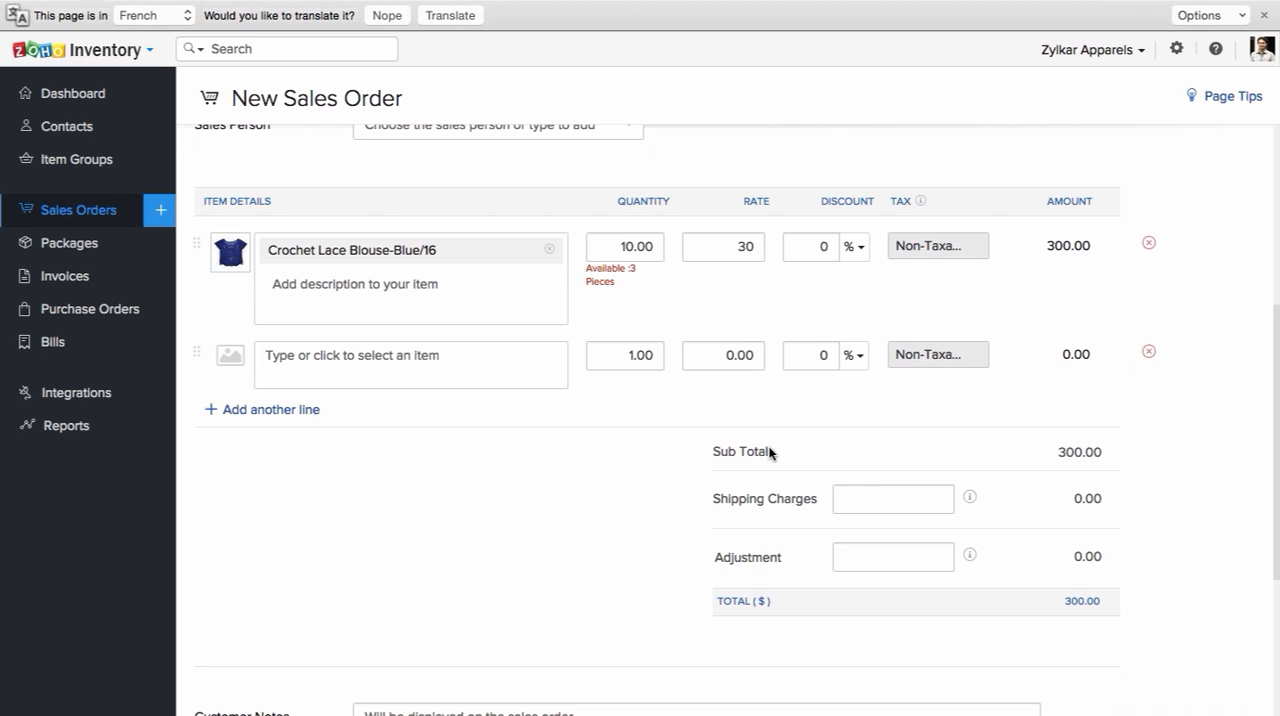
pyautogui.scroll(-2, 769, 453)
pyautogui.scroll(-5, 769, 453)
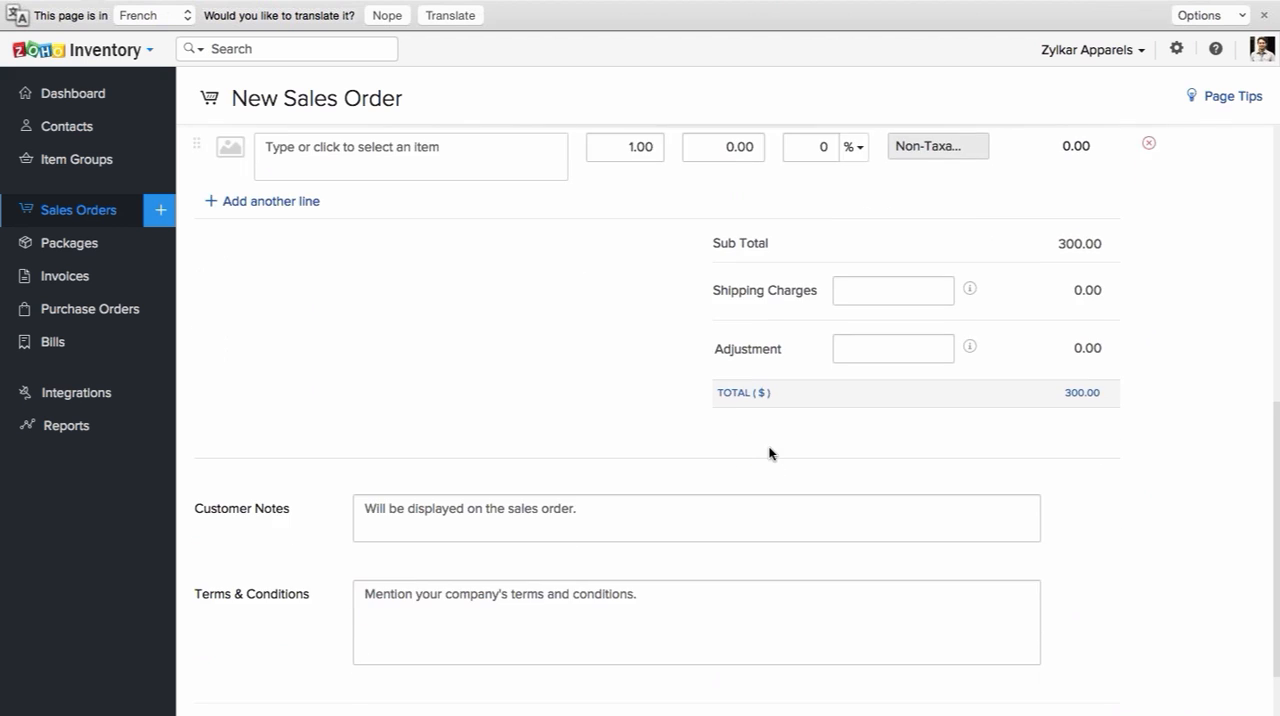
pyautogui.click(246, 660)
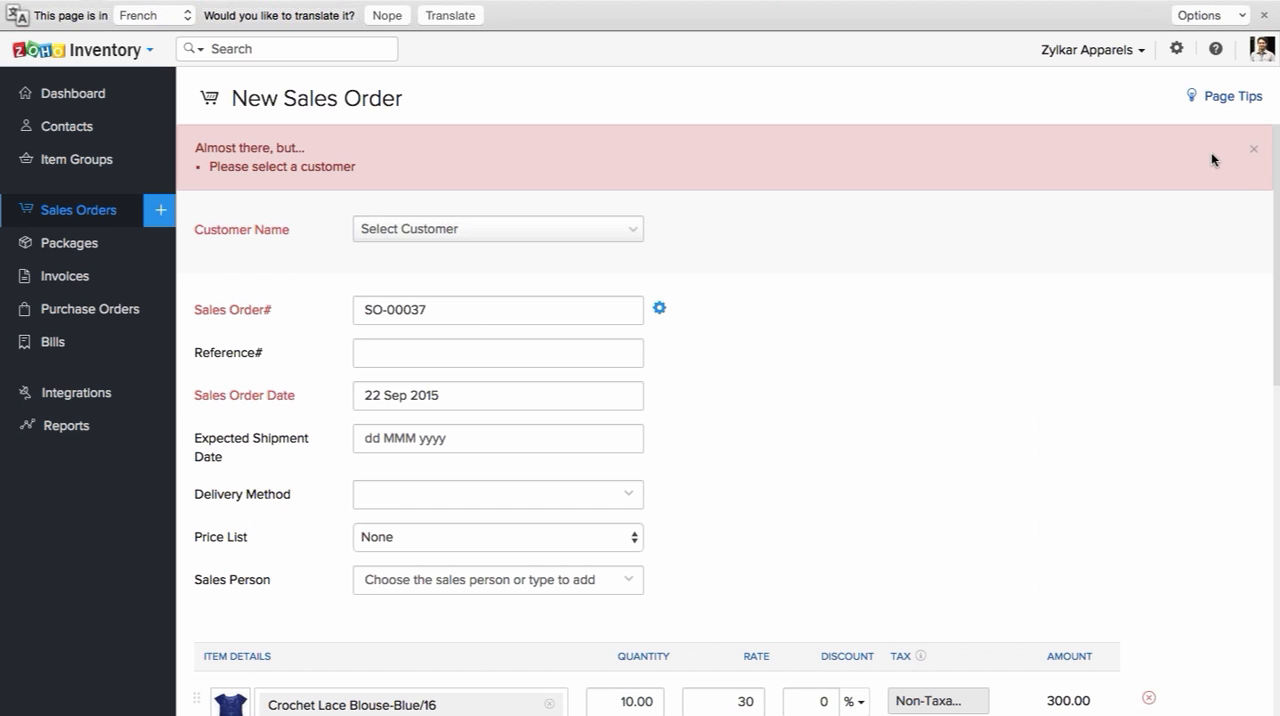
pyautogui.click(1253, 150)
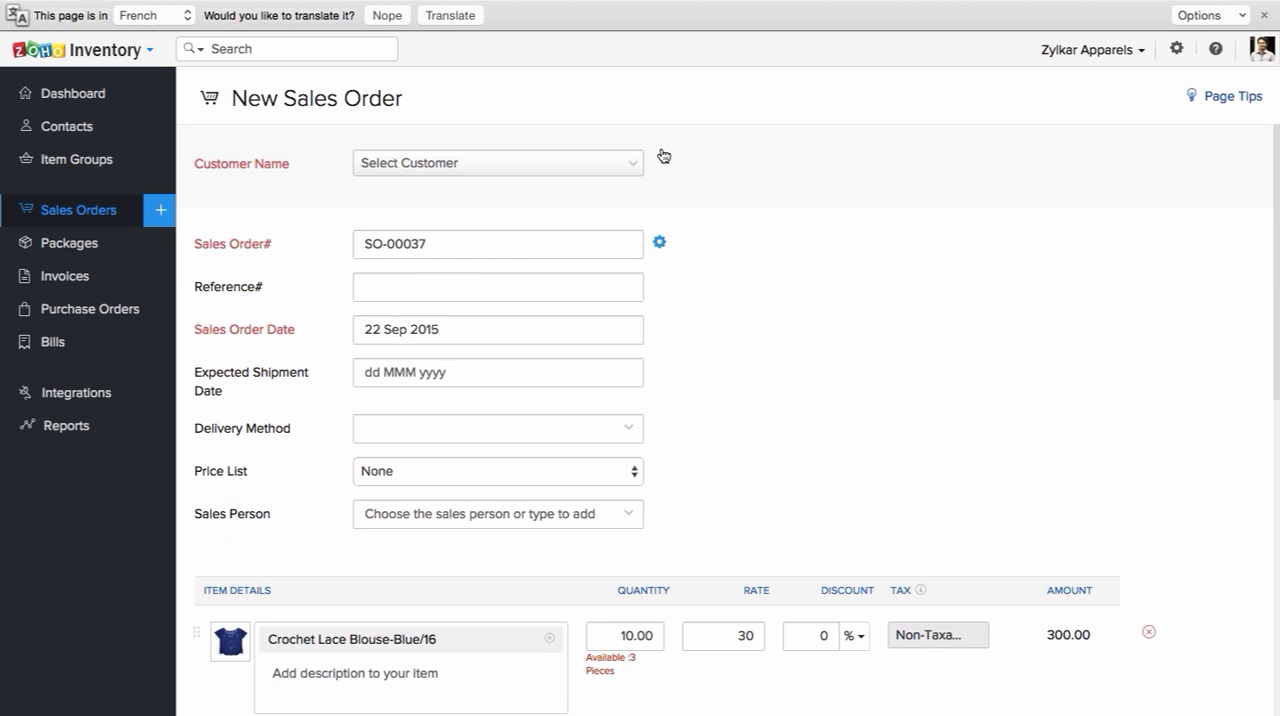
# Step: Select the Australian customer with AUD currency for the sales order and look over the item line
pyautogui.click(661, 158)
pyautogui.click(491, 253)
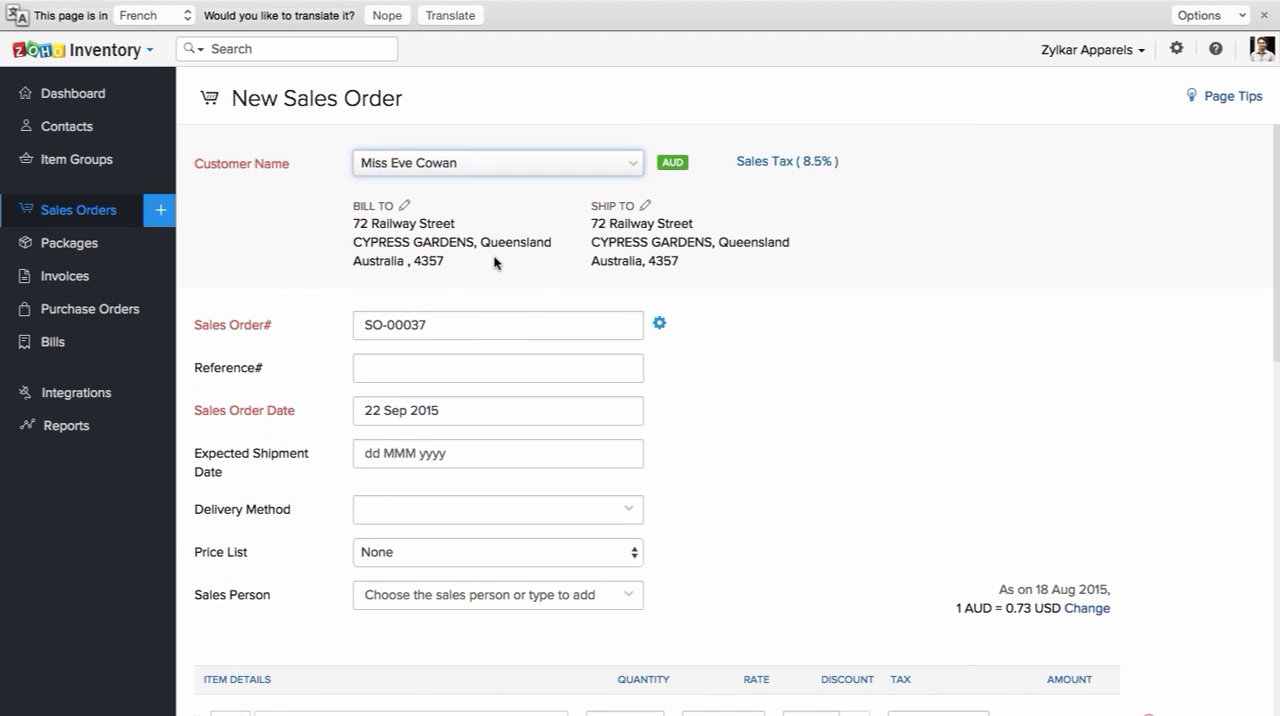
pyautogui.scroll(-3, 494, 260)
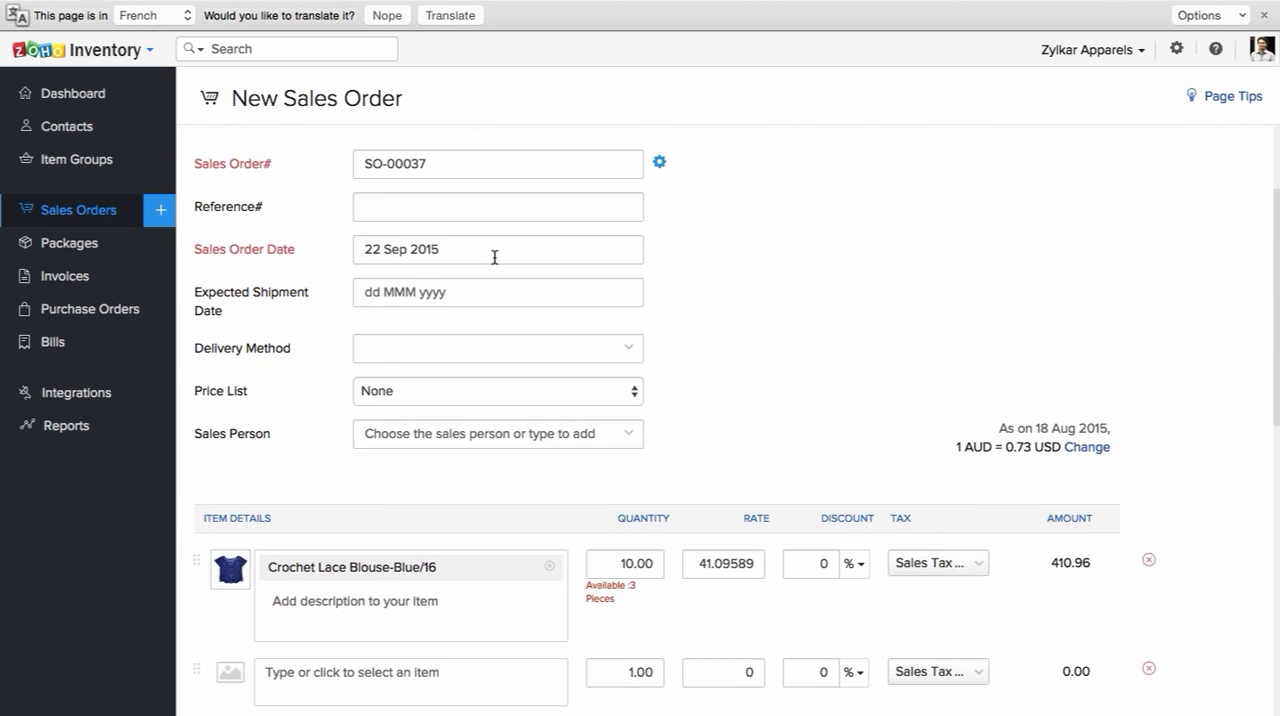
pyautogui.scroll(3, 494, 257)
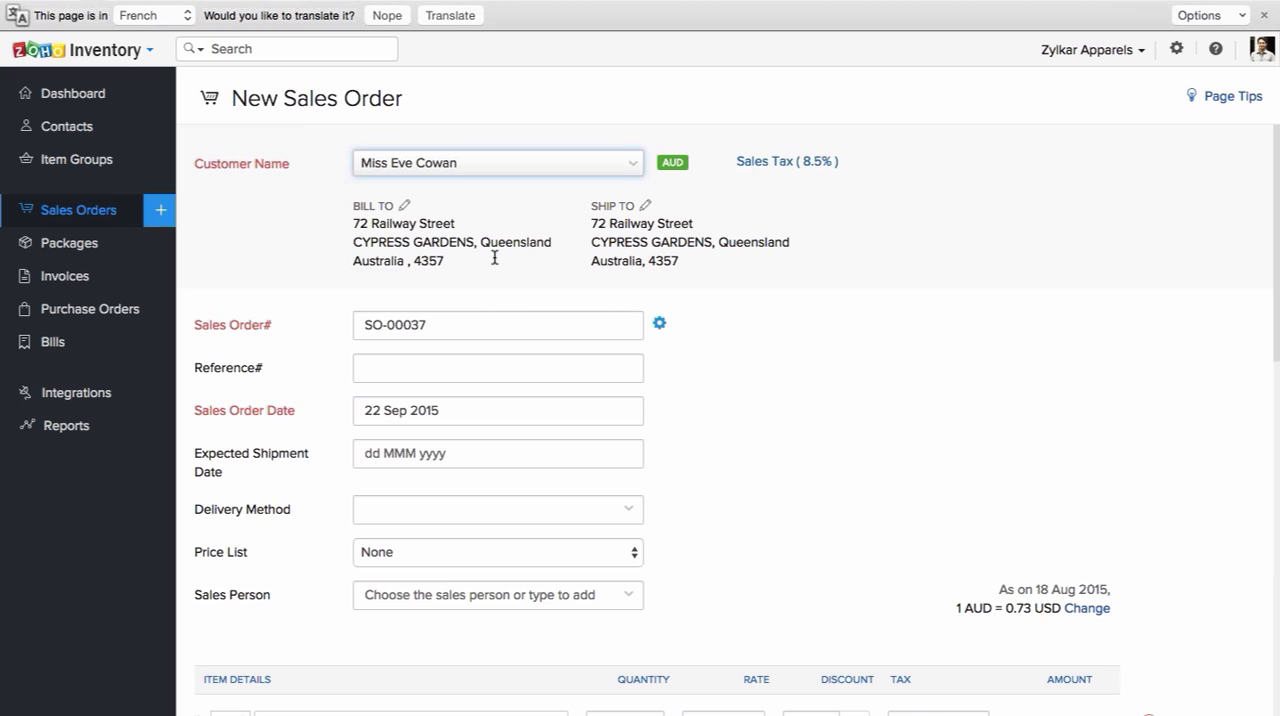
# Step: View the editable billing and shipping addresses of the sales order and close each without changes
pyautogui.click(403, 207)
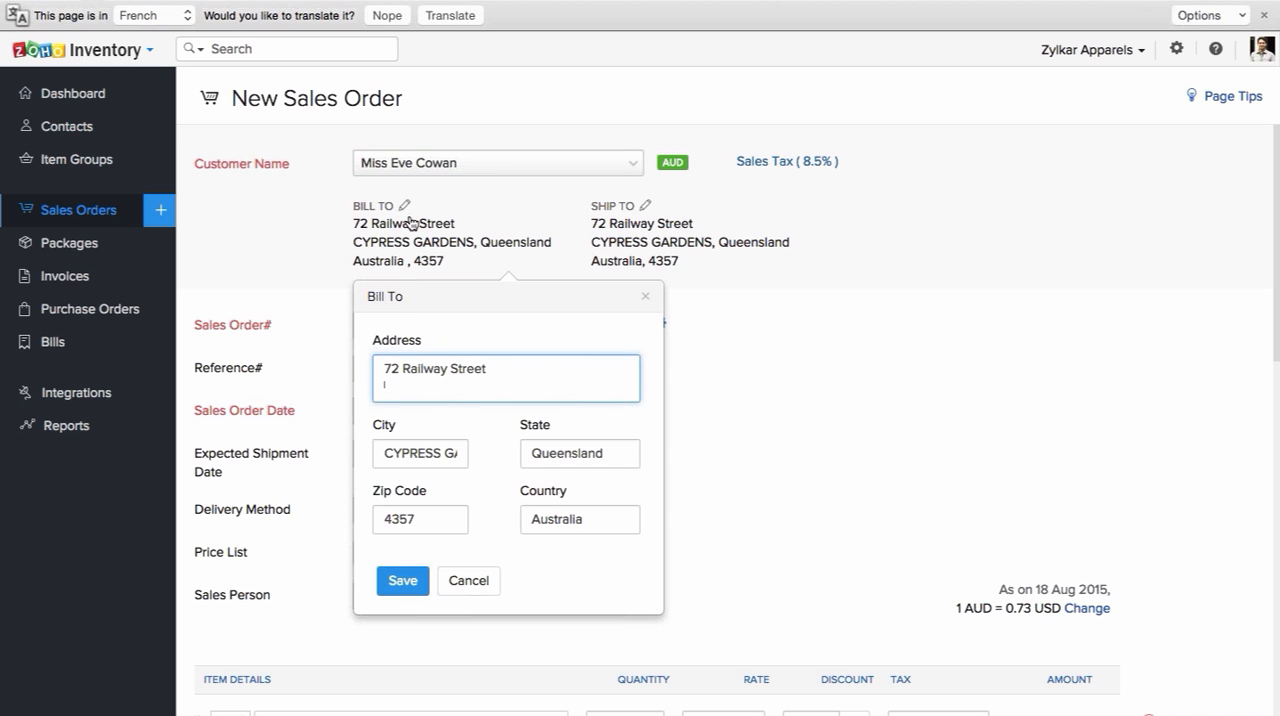
pyautogui.click(643, 298)
pyautogui.click(643, 207)
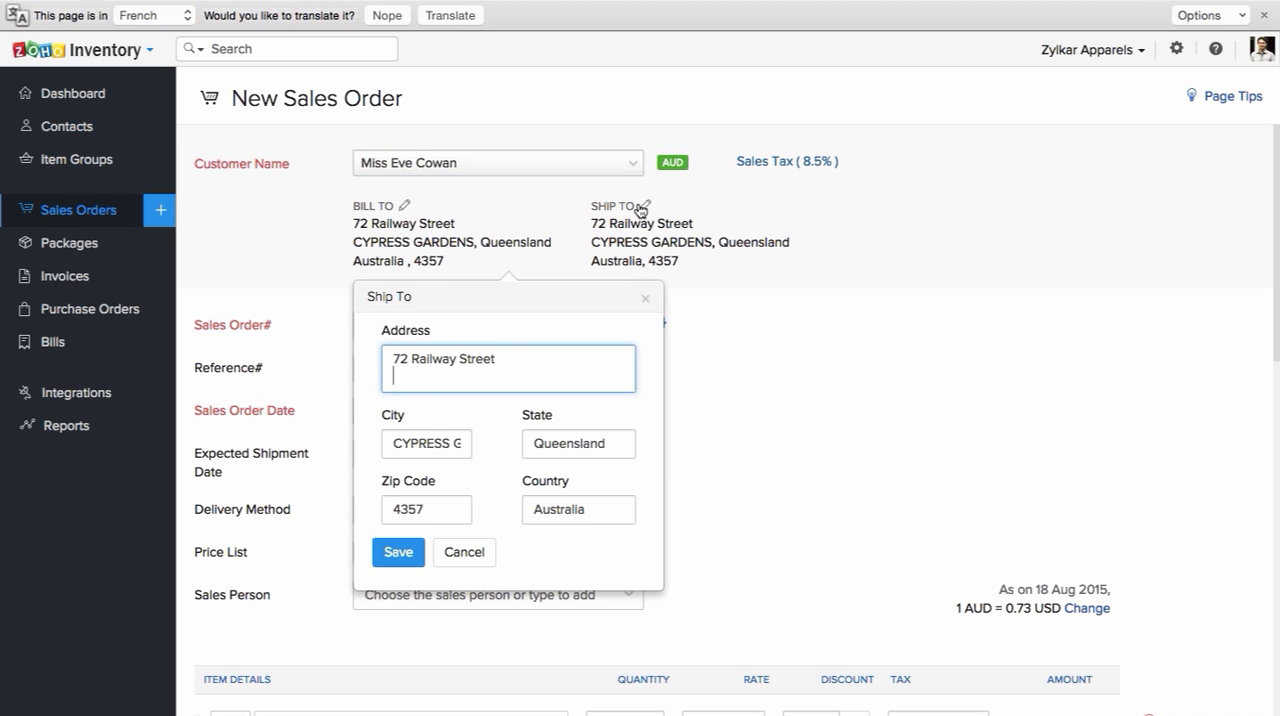
pyautogui.click(643, 301)
# Step: Save the sales order as a draft and mark it as confirmed
pyautogui.scroll(-5, 727, 375)
pyautogui.scroll(-4, 727, 375)
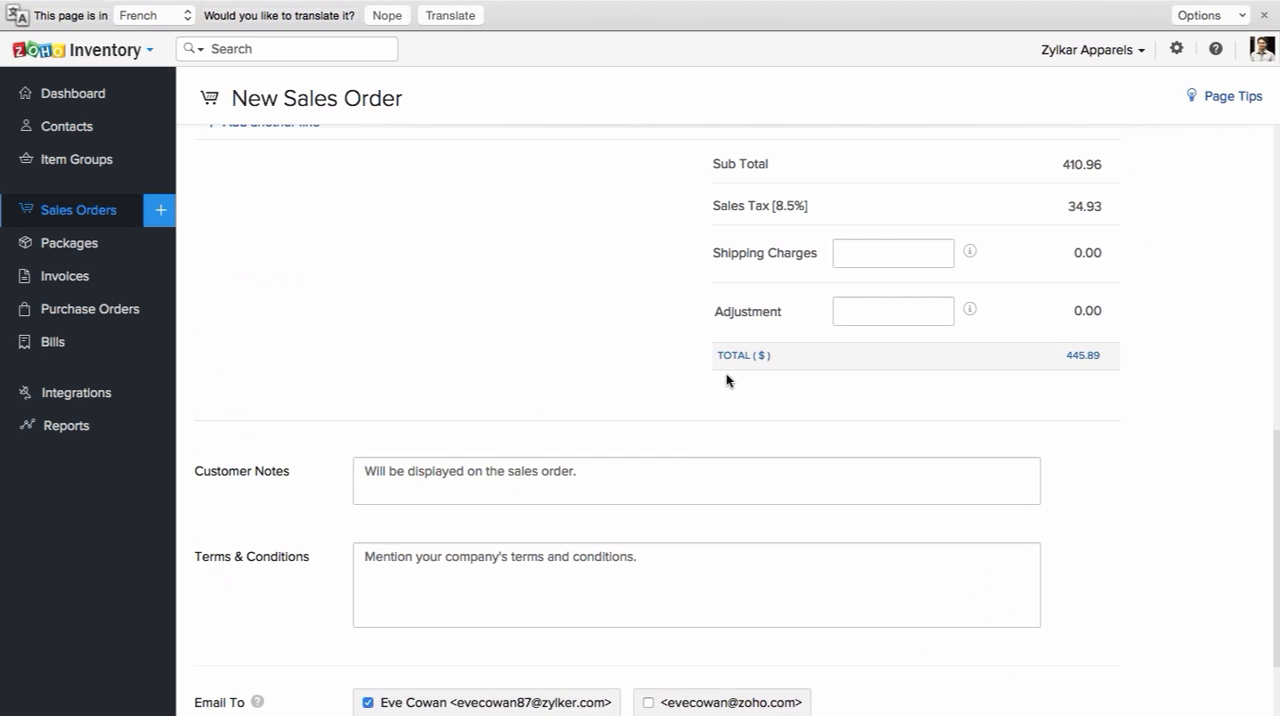
pyautogui.scroll(-2, 209, 578)
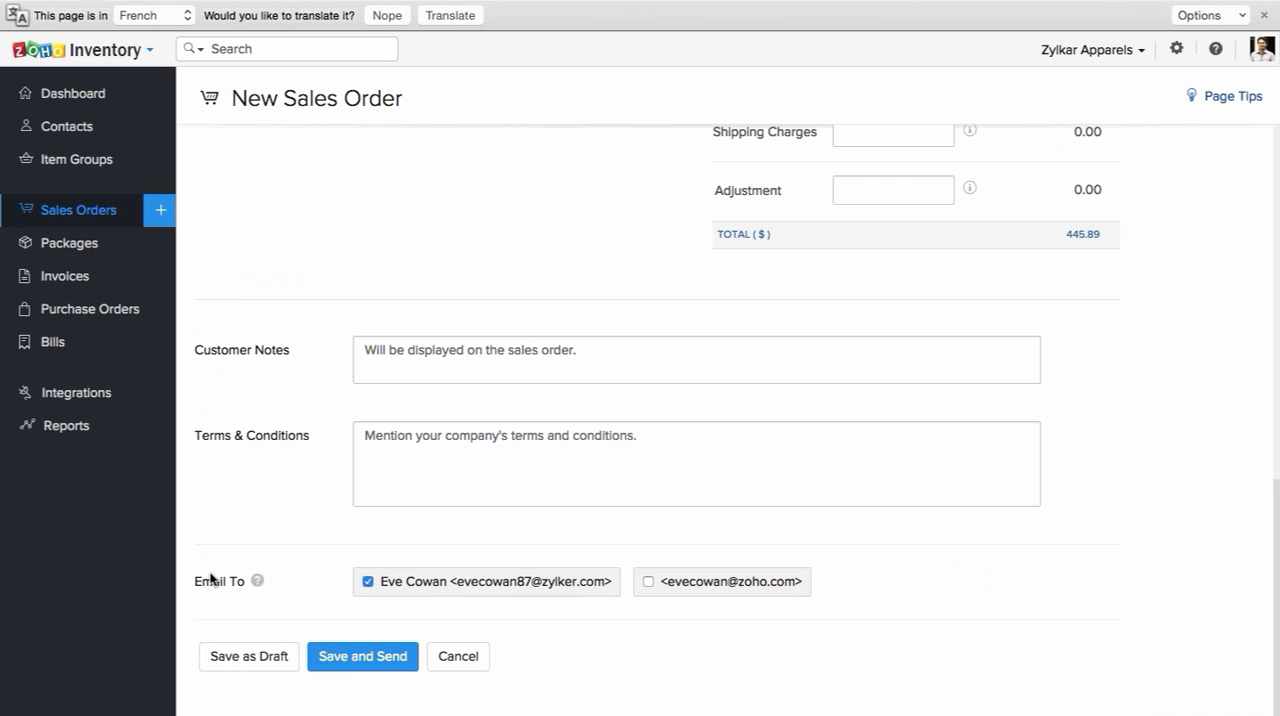
pyautogui.click(250, 658)
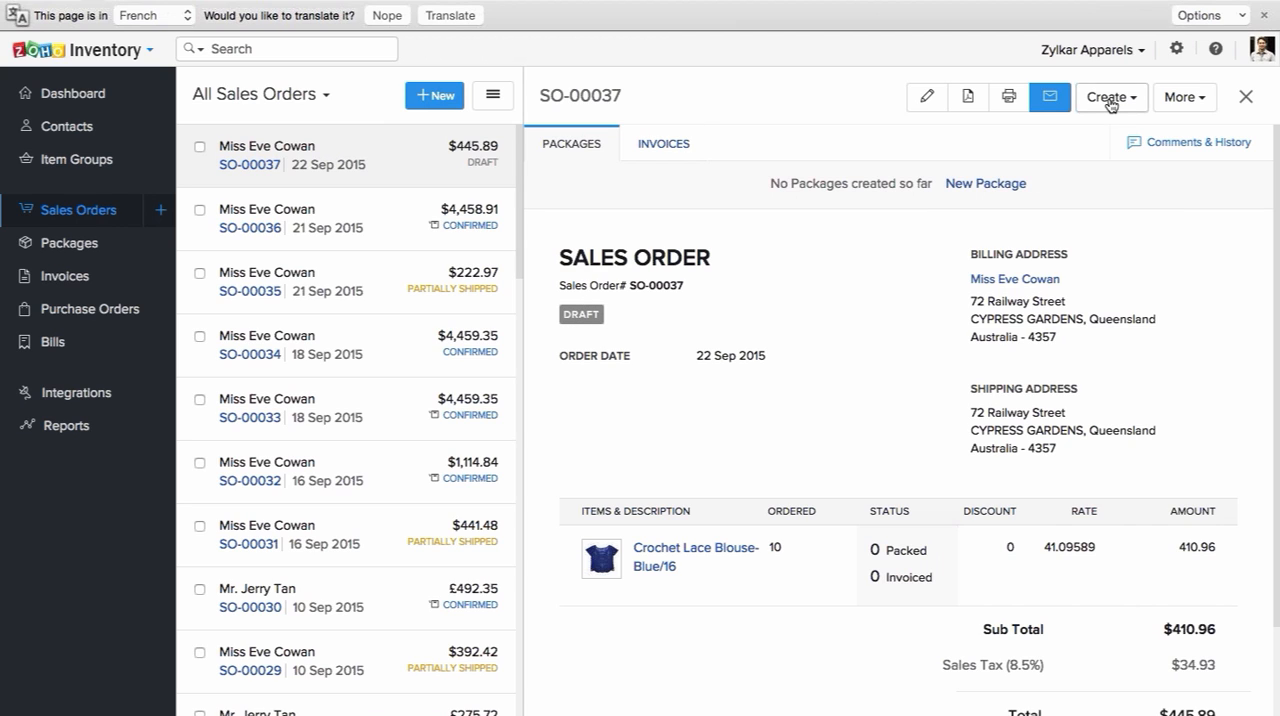
pyautogui.click(1182, 97)
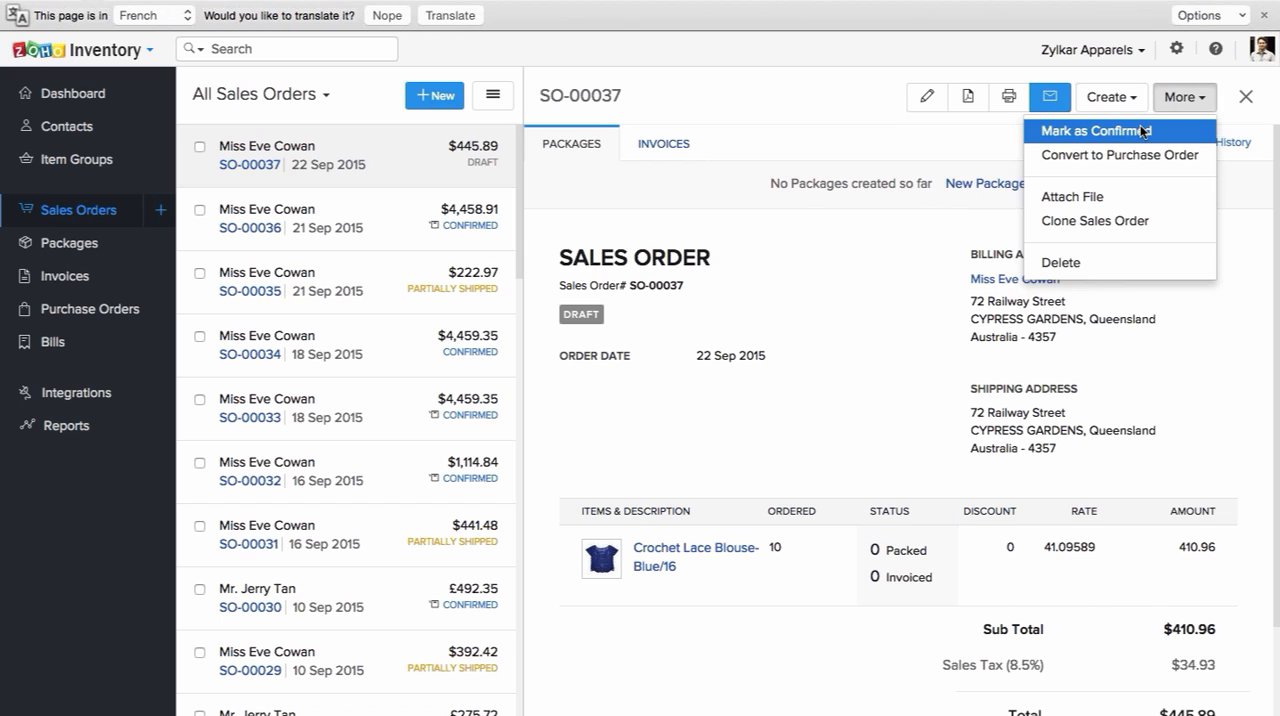
pyautogui.click(1143, 131)
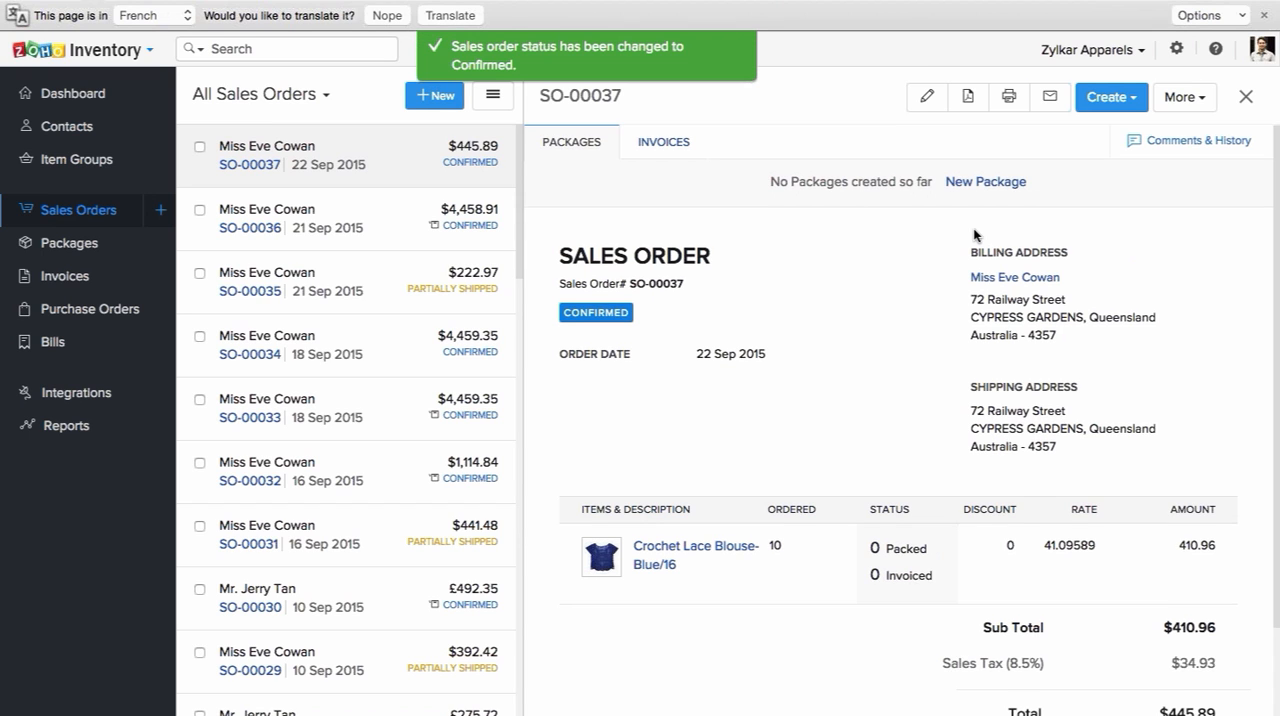
# Step: Review the confirmed sales order's further actions and its new package form, closing both without changes
pyautogui.scroll(-2, 975, 237)
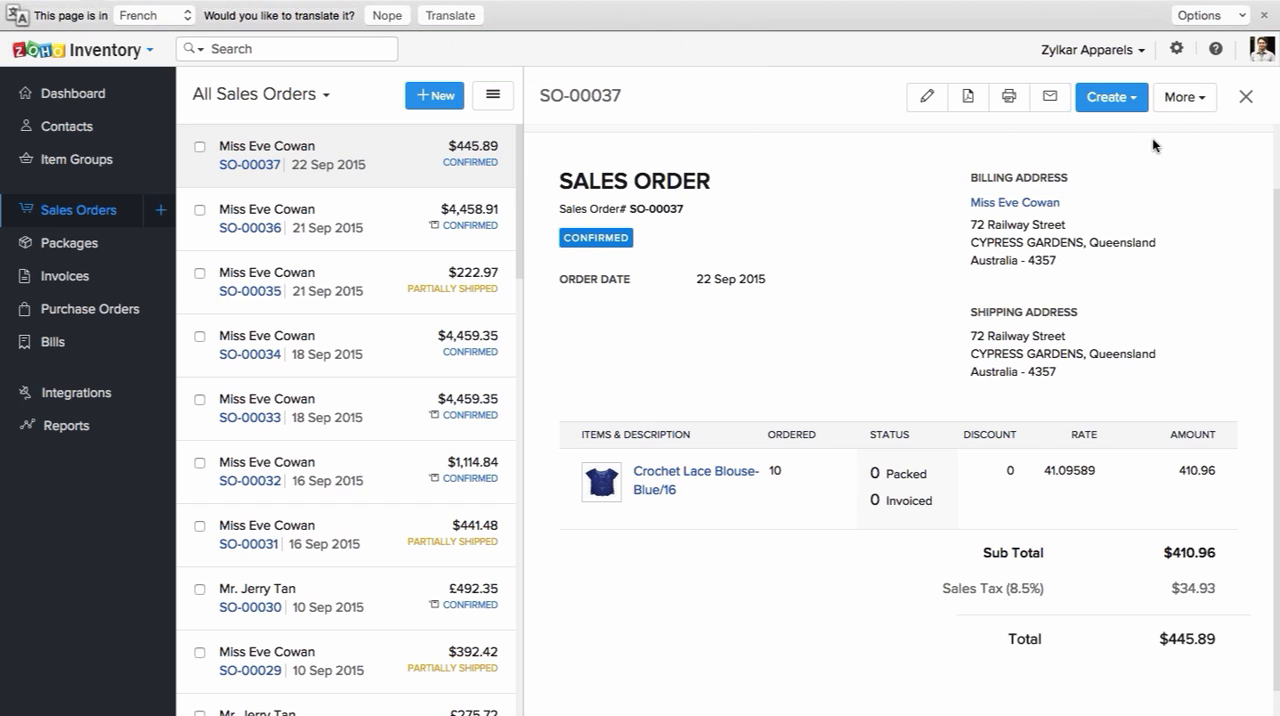
pyautogui.click(1182, 98)
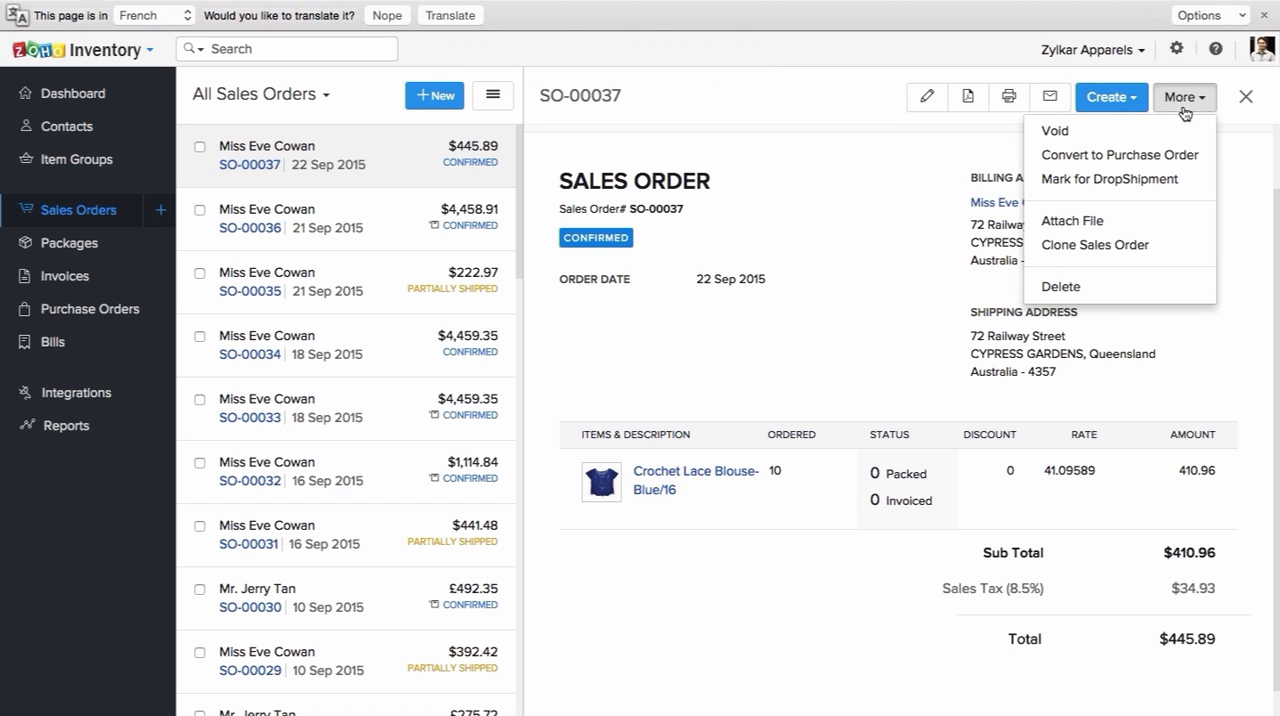
pyautogui.click(1183, 106)
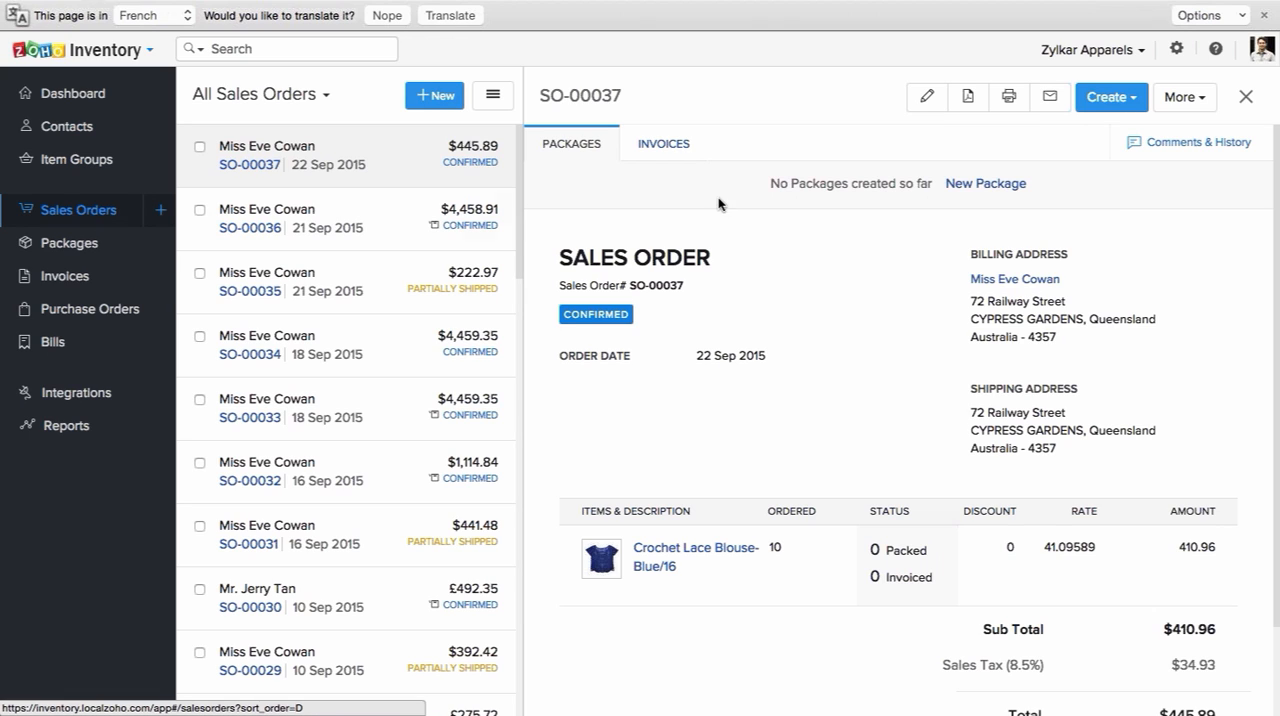
pyautogui.click(986, 184)
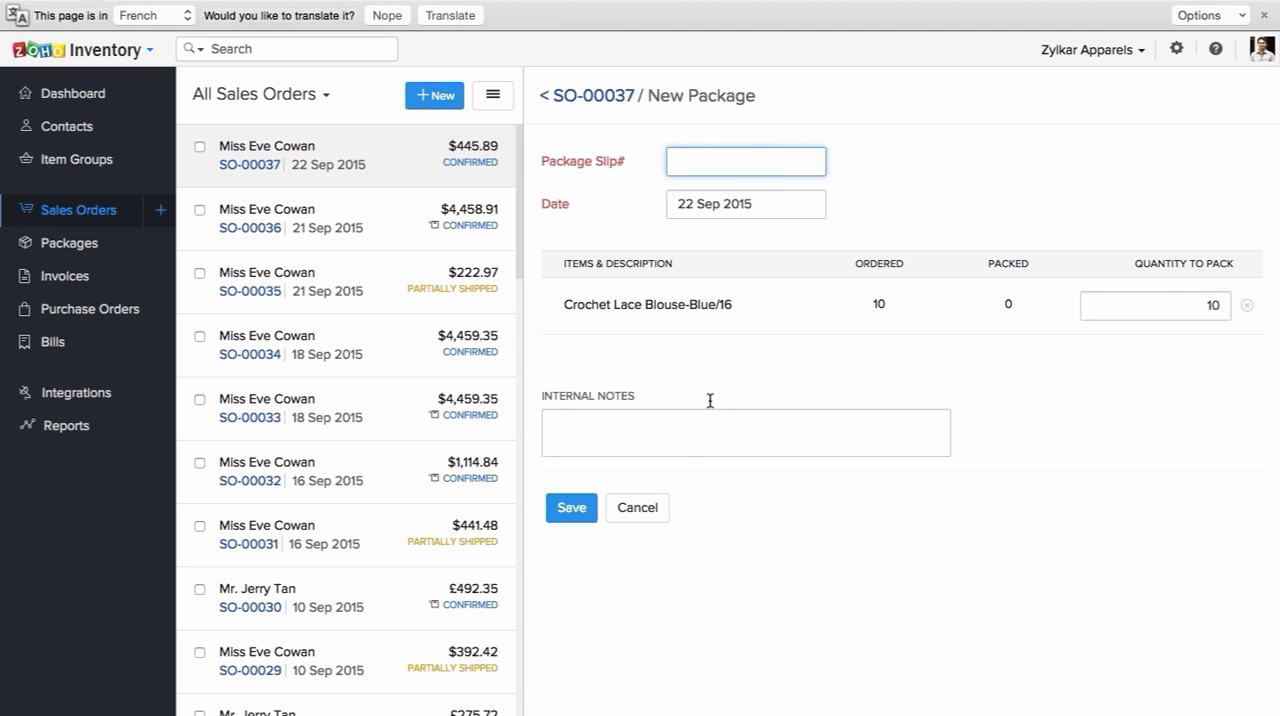
pyautogui.click(640, 508)
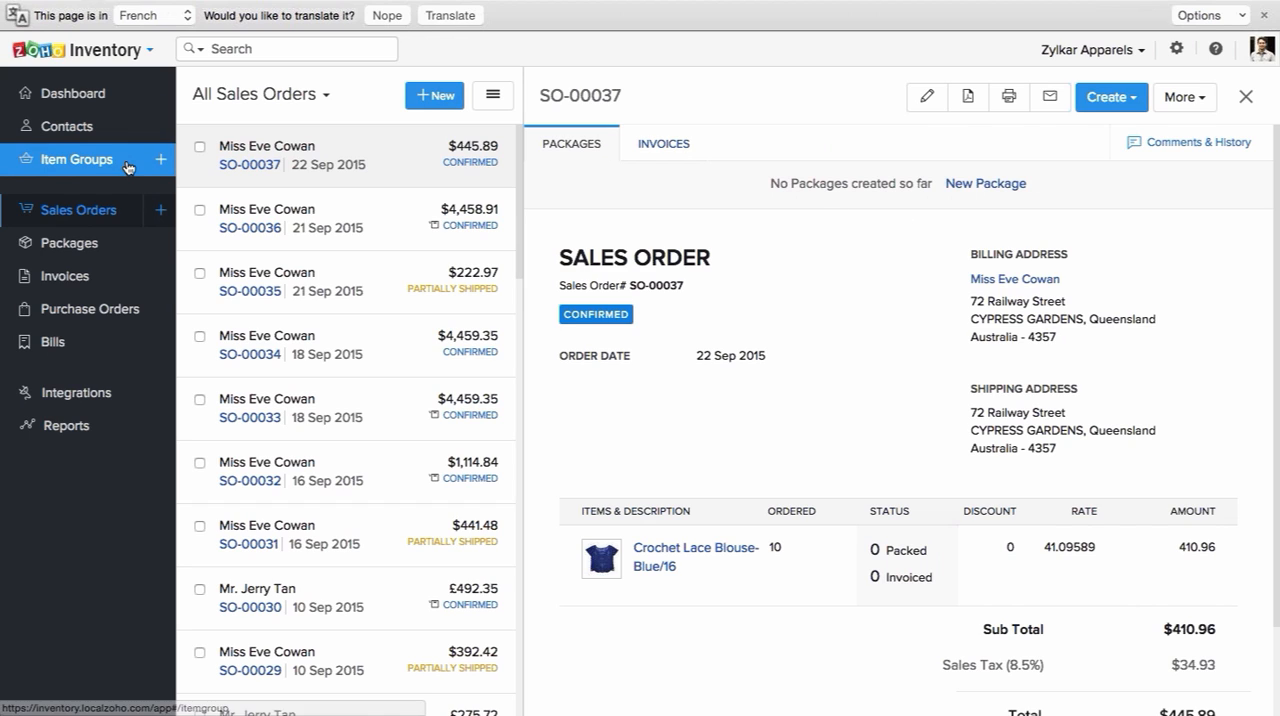
# Step: Open a new invoice from the sales order and examine its details, item line, totals, customer notes and payment options
pyautogui.click(650, 150)
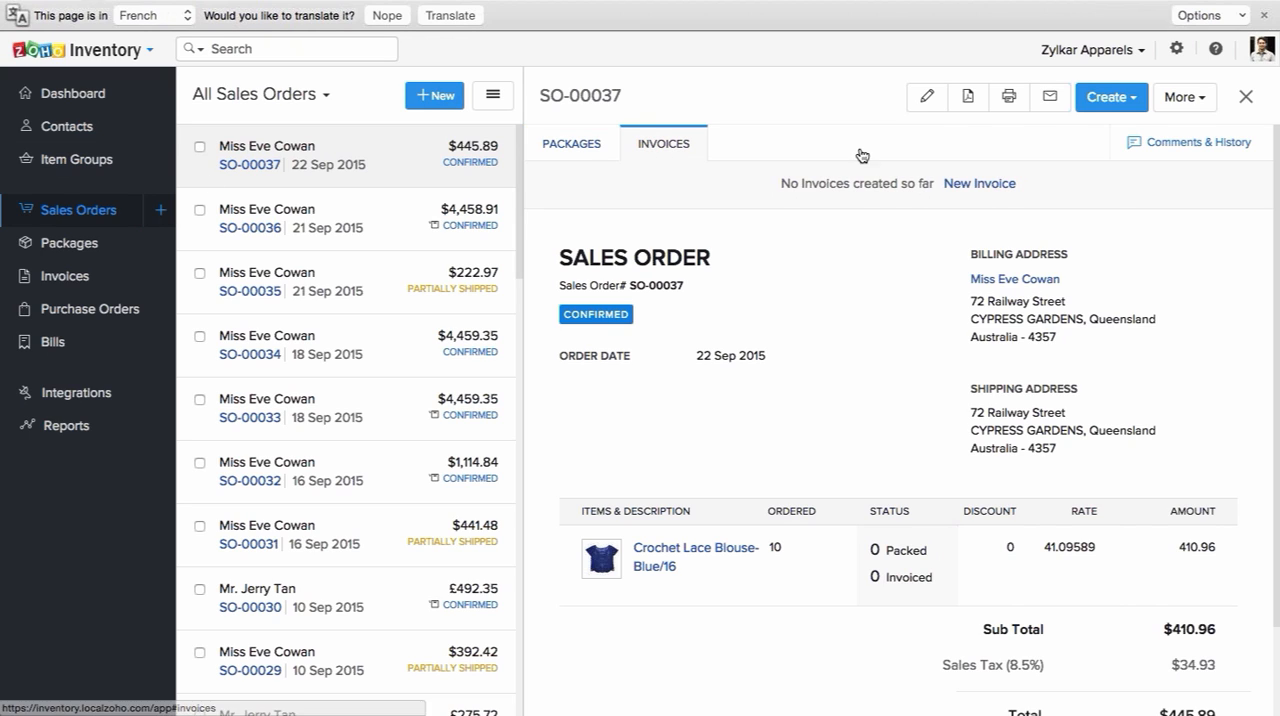
pyautogui.click(984, 183)
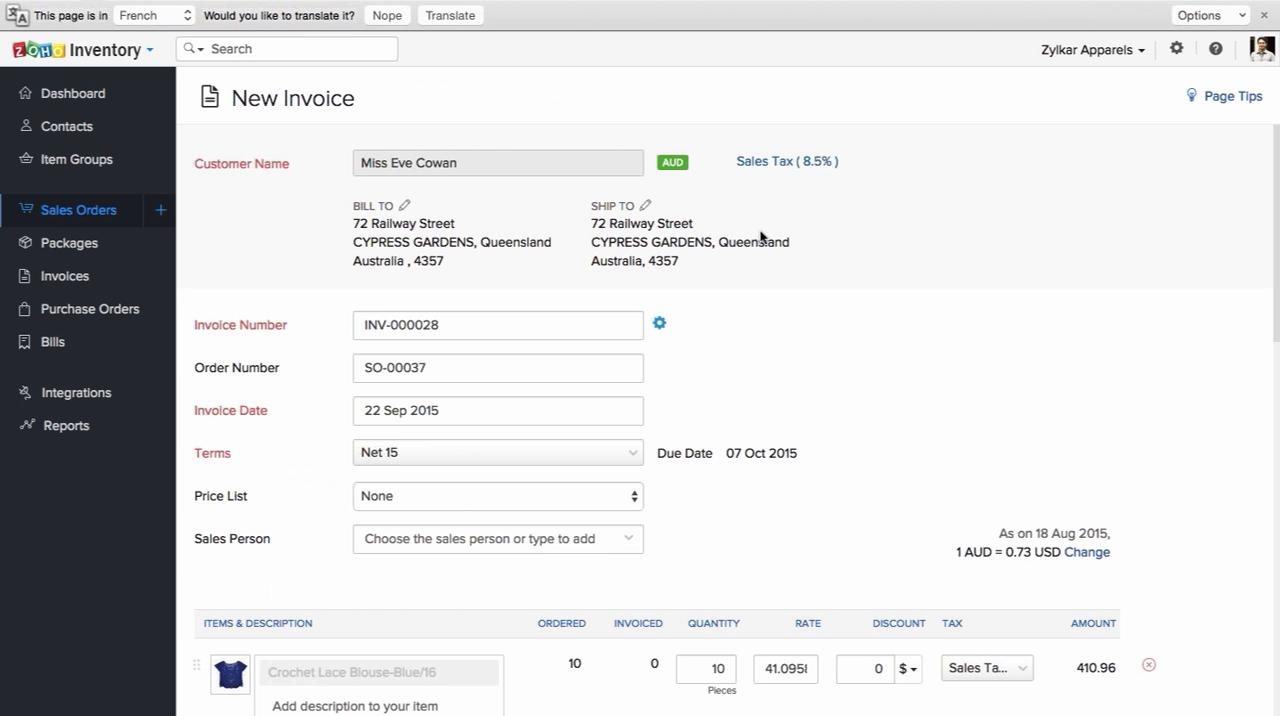
pyautogui.scroll(-1, 760, 236)
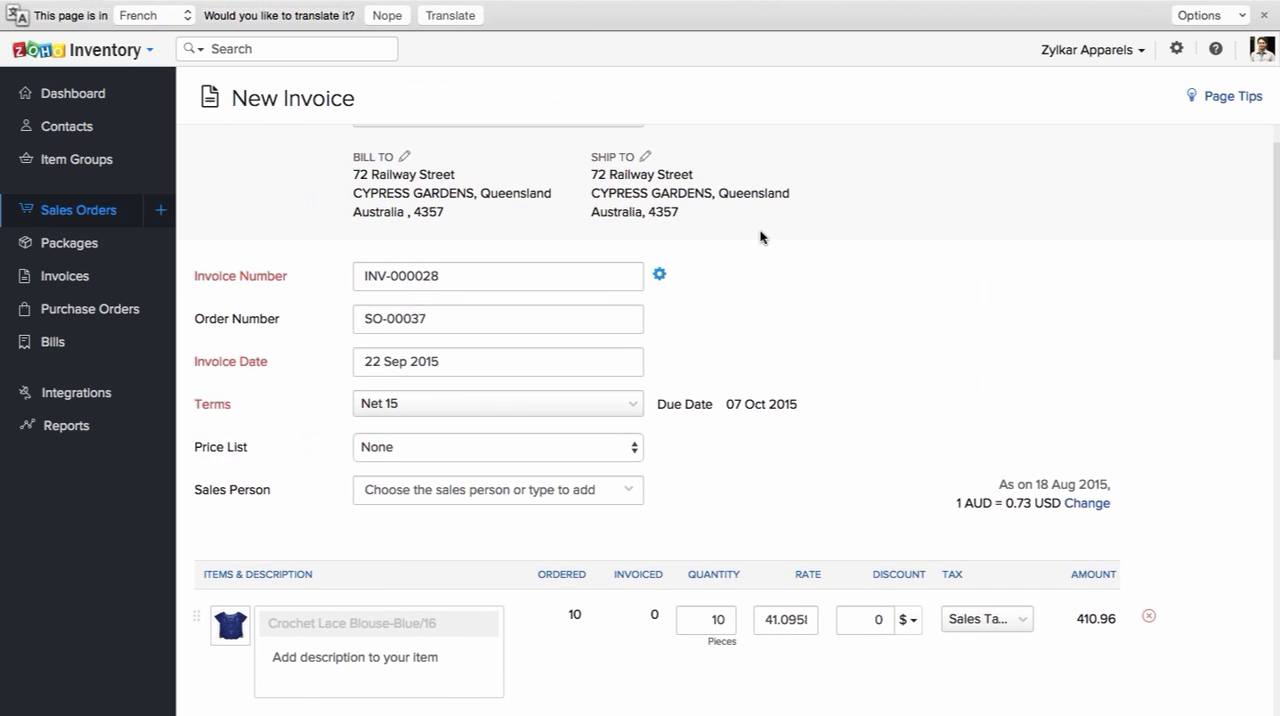
pyautogui.scroll(-1, 760, 236)
pyautogui.scroll(-1, 760, 236)
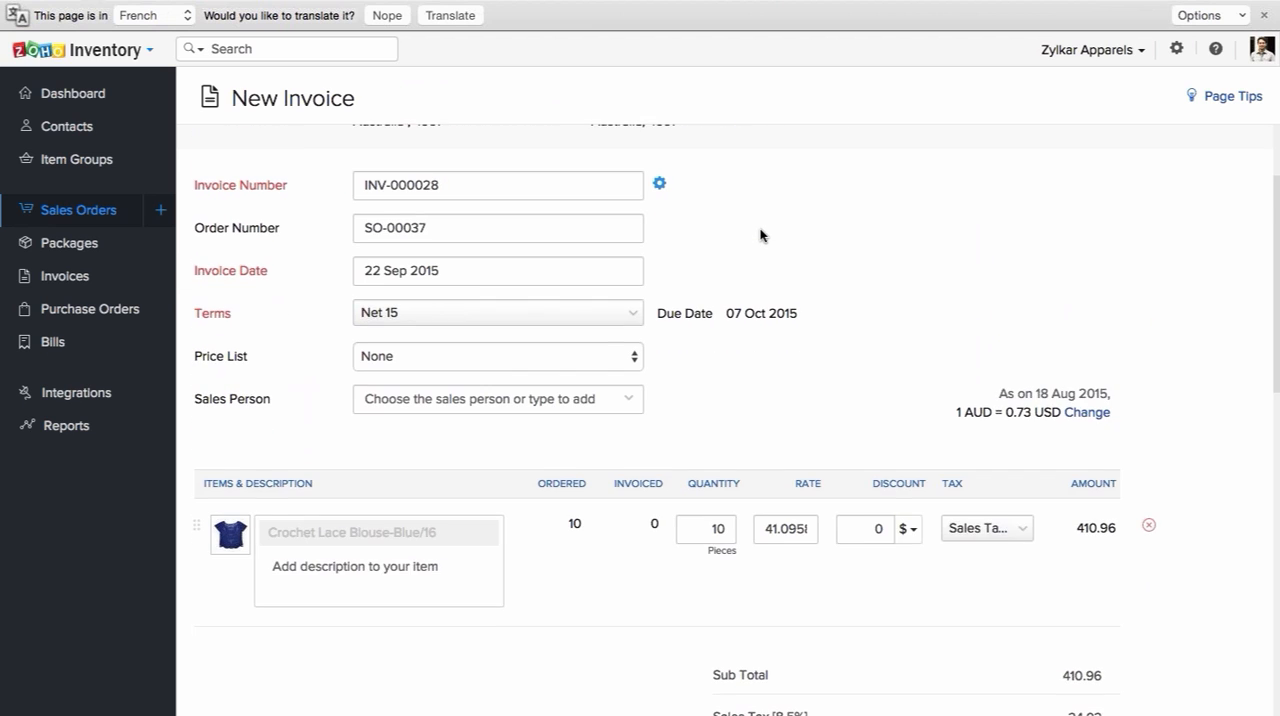
pyautogui.scroll(-1, 760, 236)
pyautogui.scroll(-1, 760, 236)
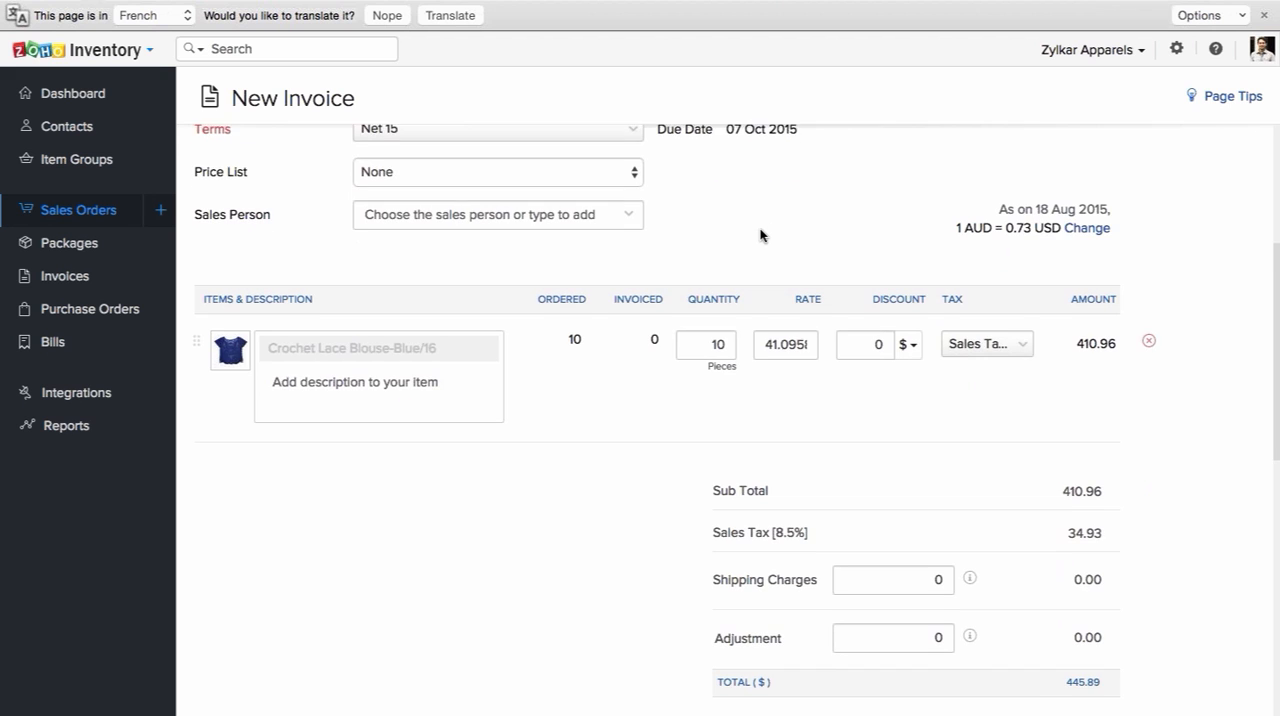
pyautogui.scroll(-1, 760, 235)
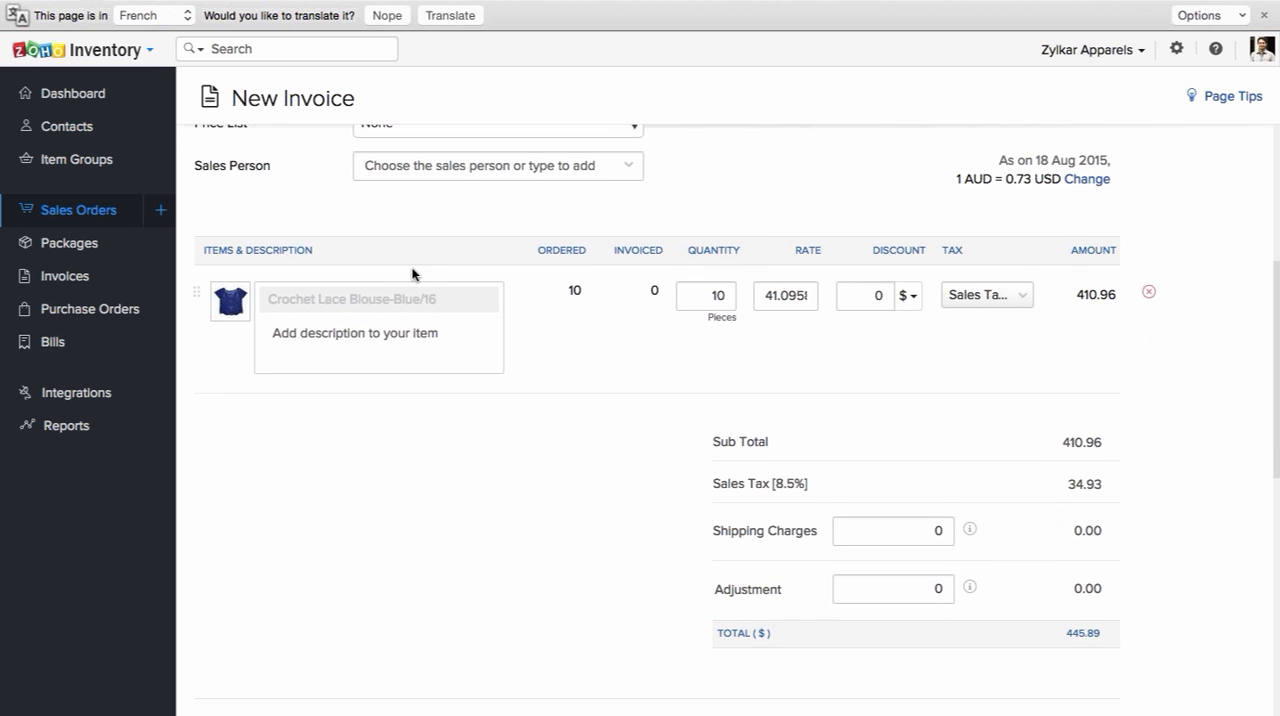
pyautogui.scroll(-2, 413, 274)
pyautogui.scroll(-4, 413, 274)
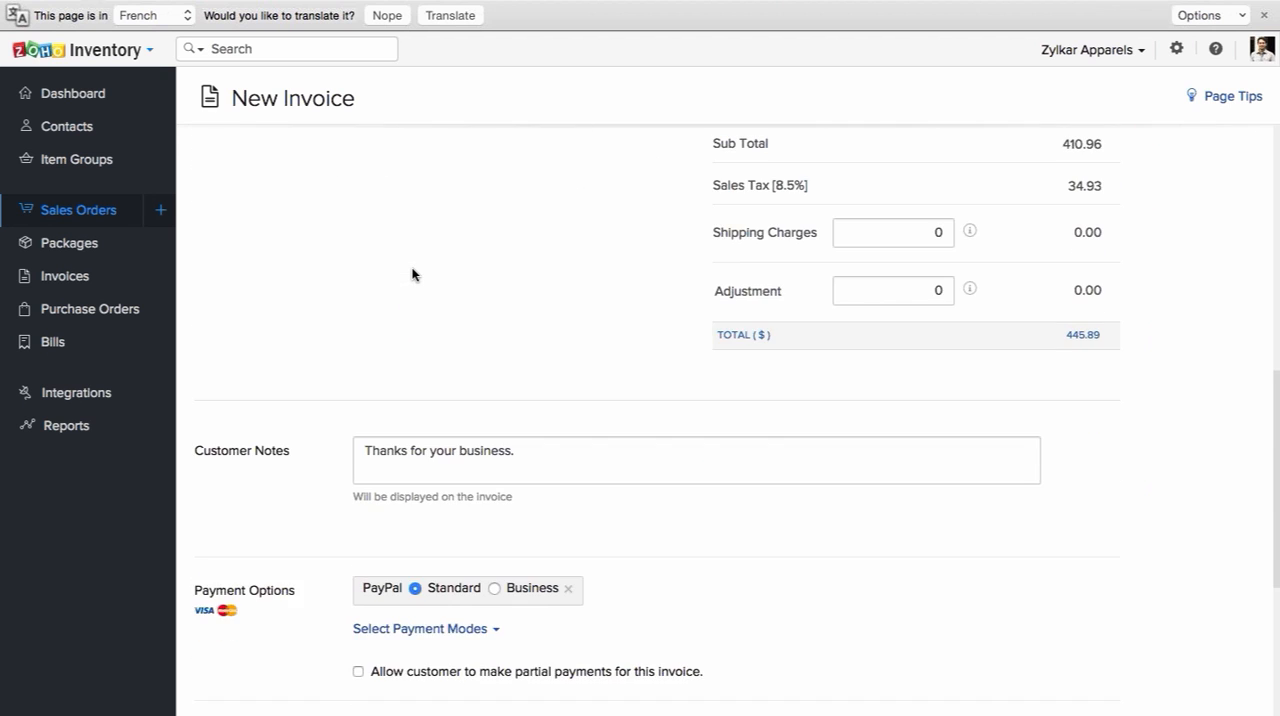
pyautogui.scroll(-1, 412, 268)
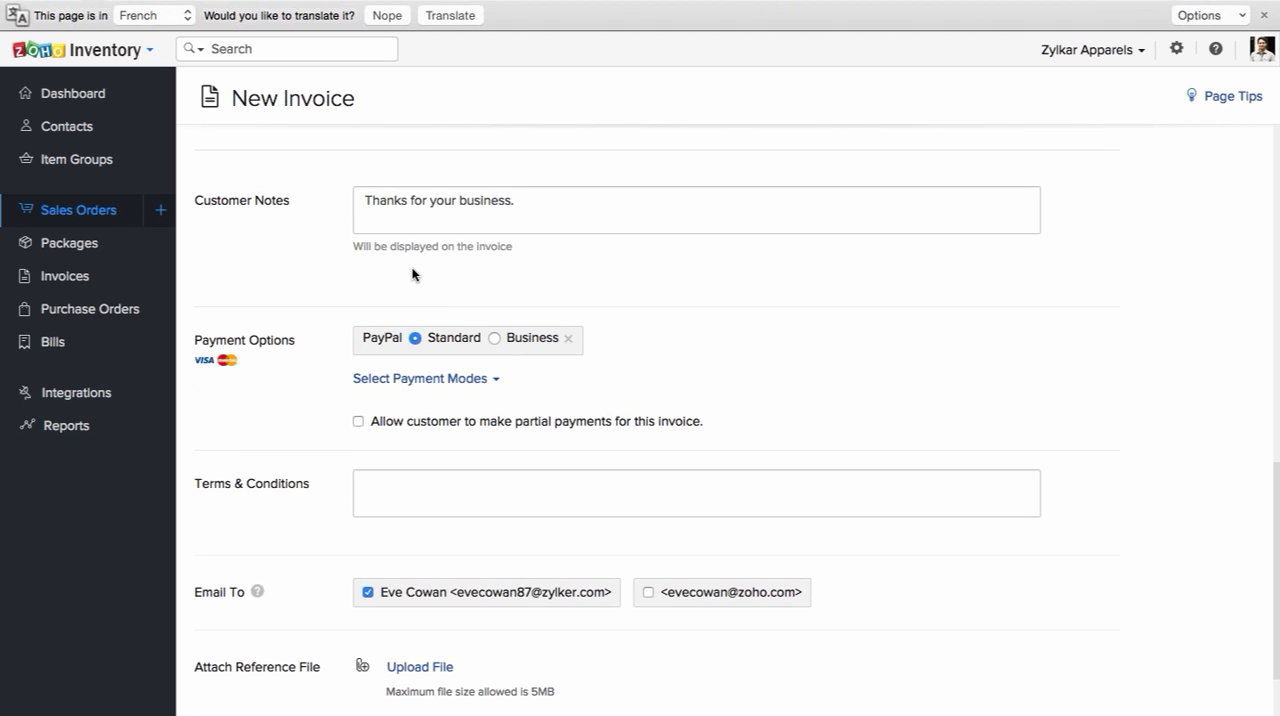
pyautogui.scroll(12, 413, 274)
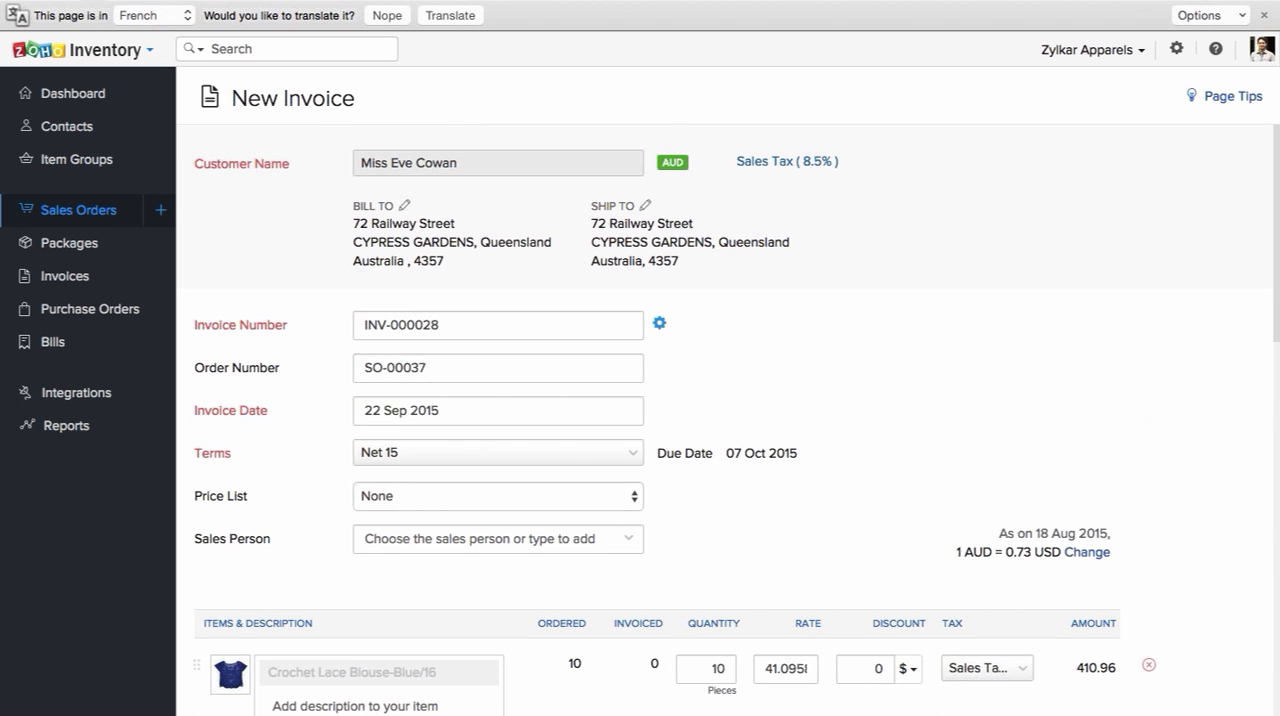
# Step: Return to the list of all sales orders and view its status filters without applying one
pyautogui.click(99, 220)
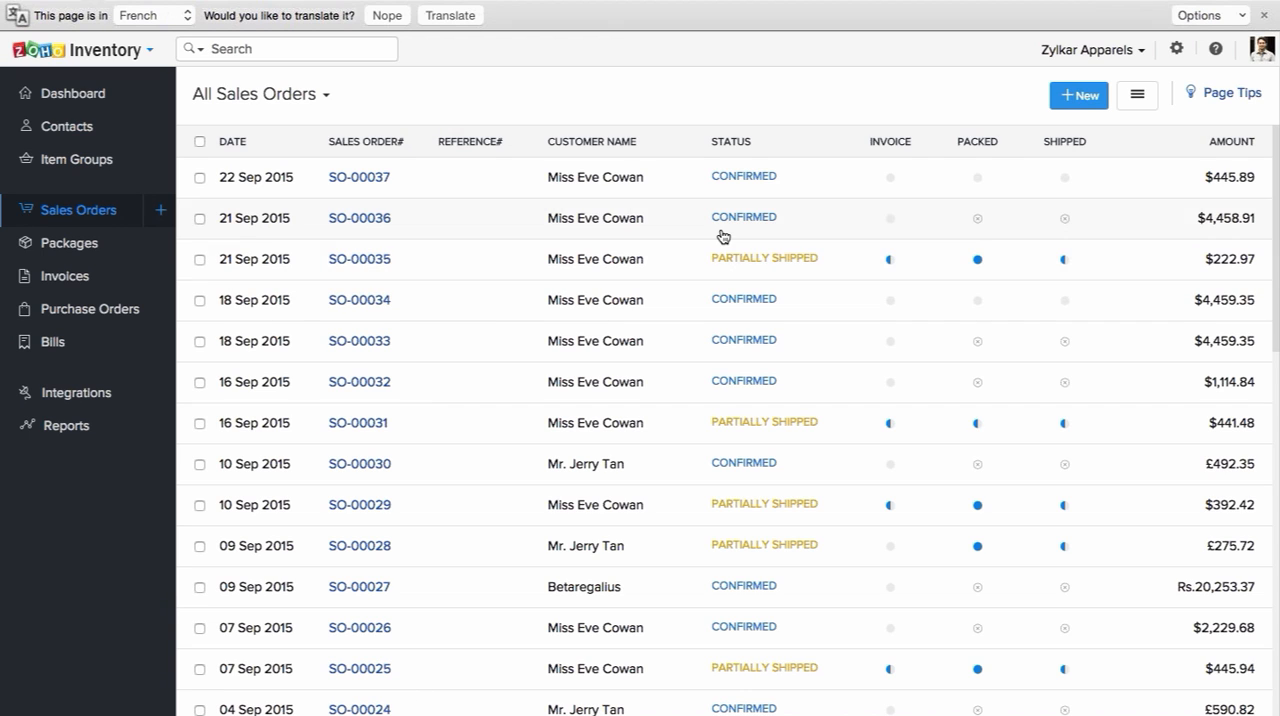
pyautogui.moveTo(896, 268)
pyautogui.click(322, 95)
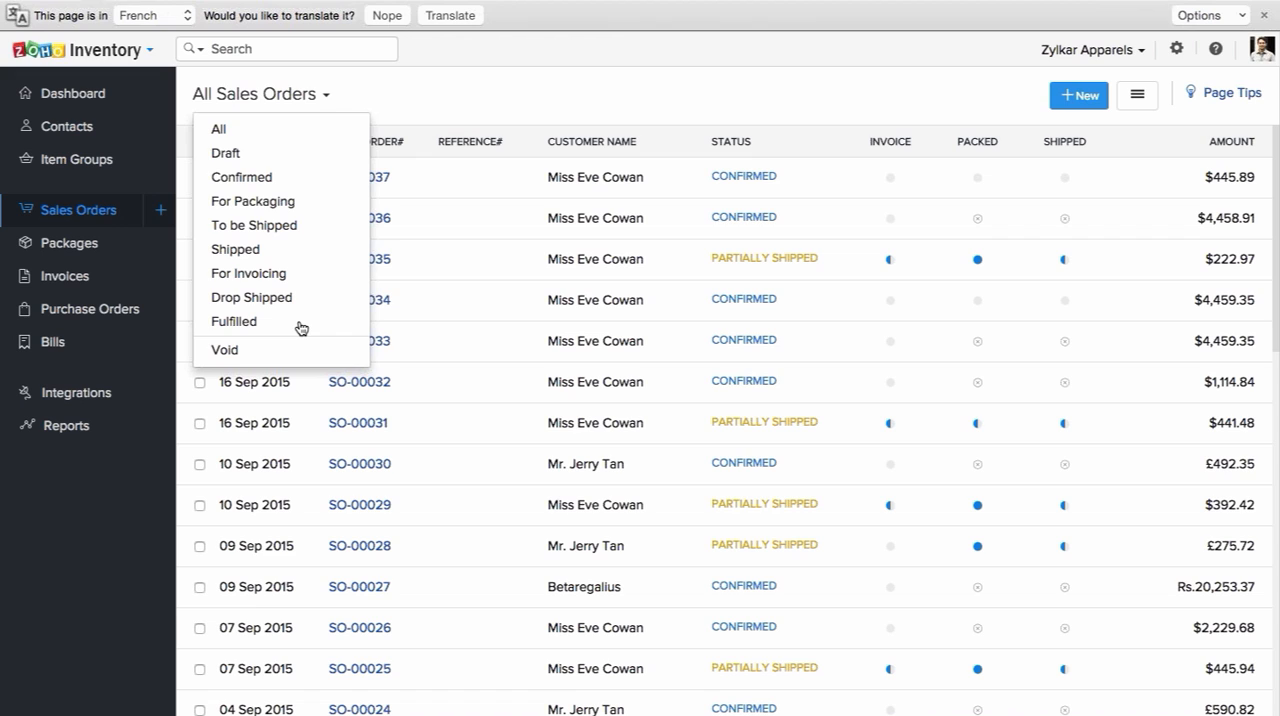
pyautogui.click(460, 116)
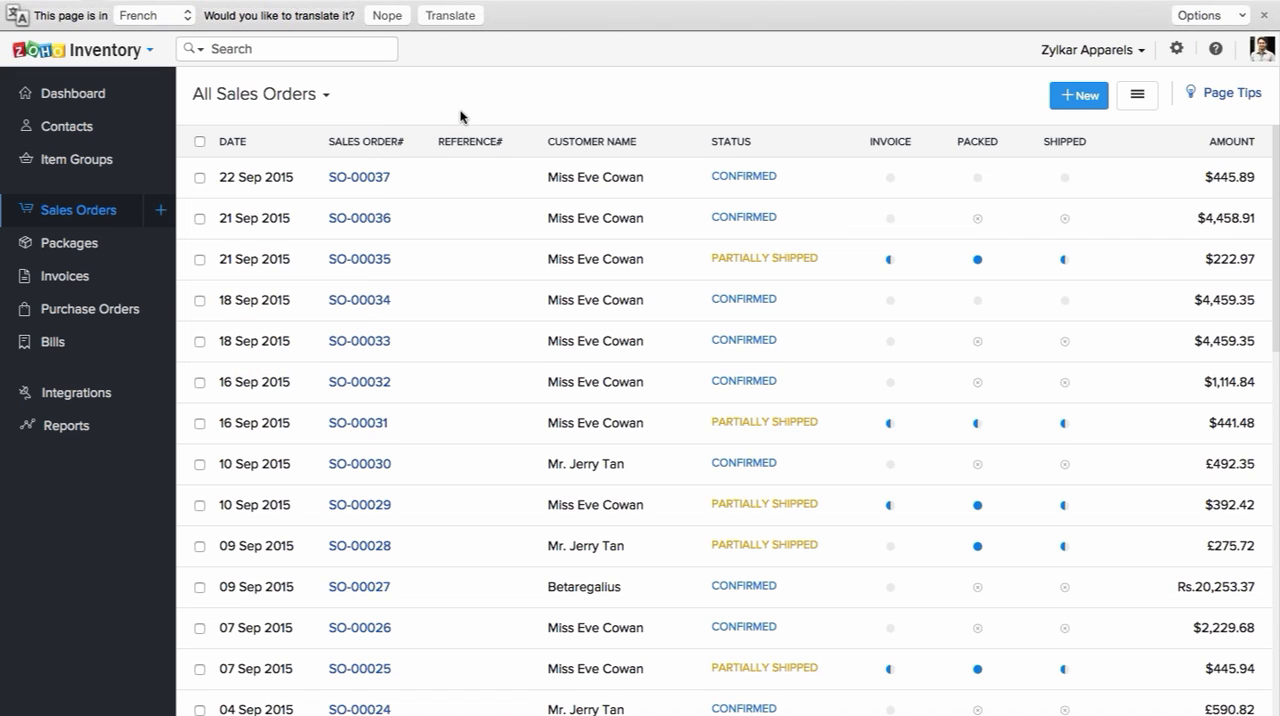
# Step: Open the 22 Sep 2015 sales order and review its details and the records that can be created from it
pyautogui.click(389, 188)
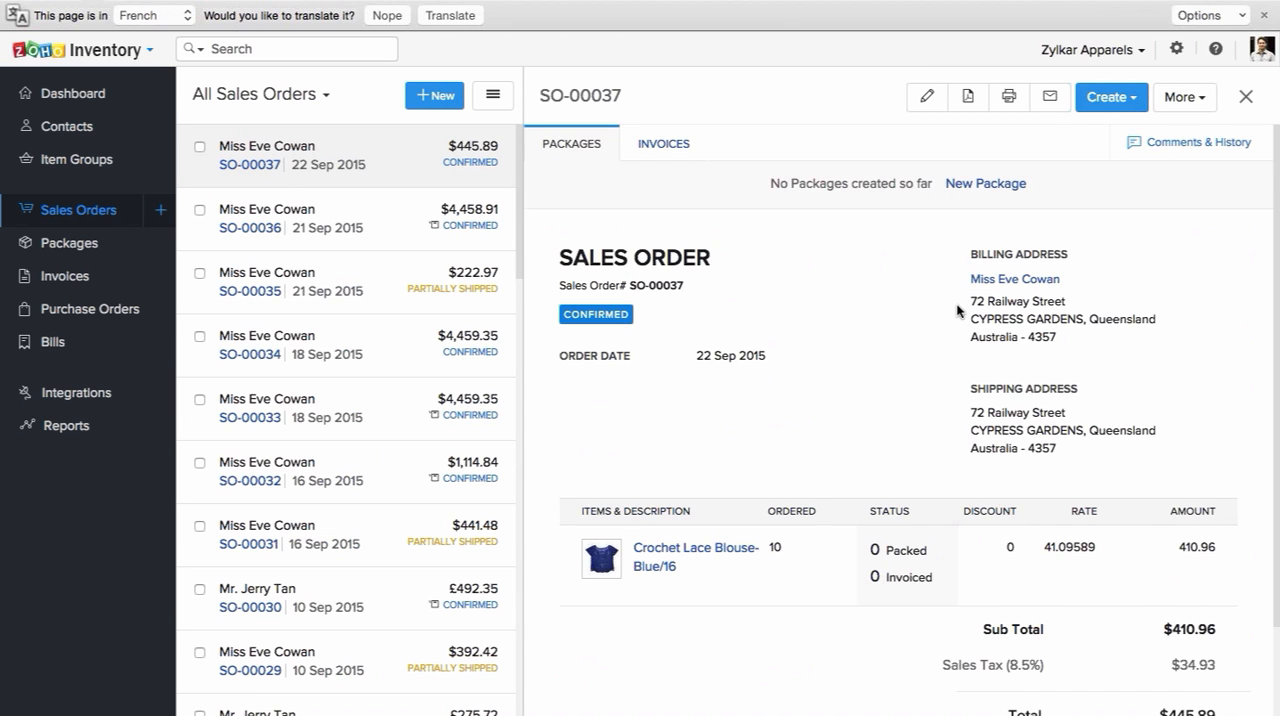
pyautogui.scroll(-2, 957, 311)
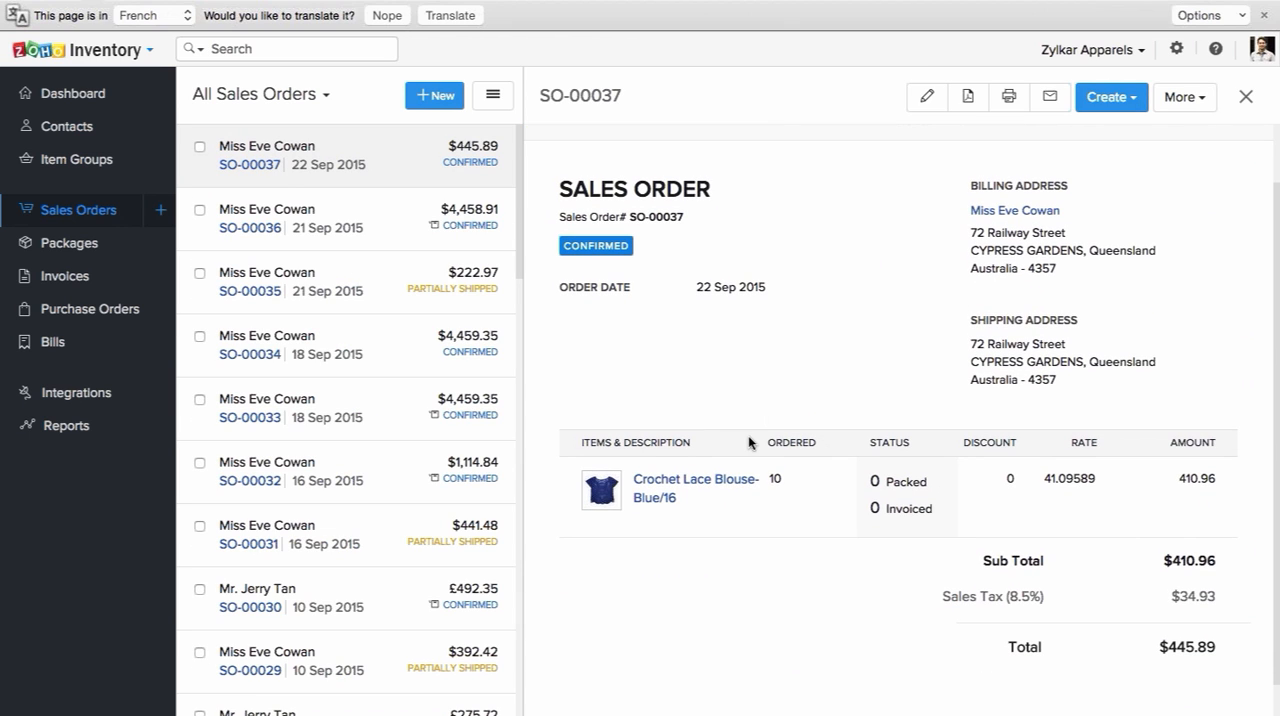
pyautogui.scroll(1, 843, 390)
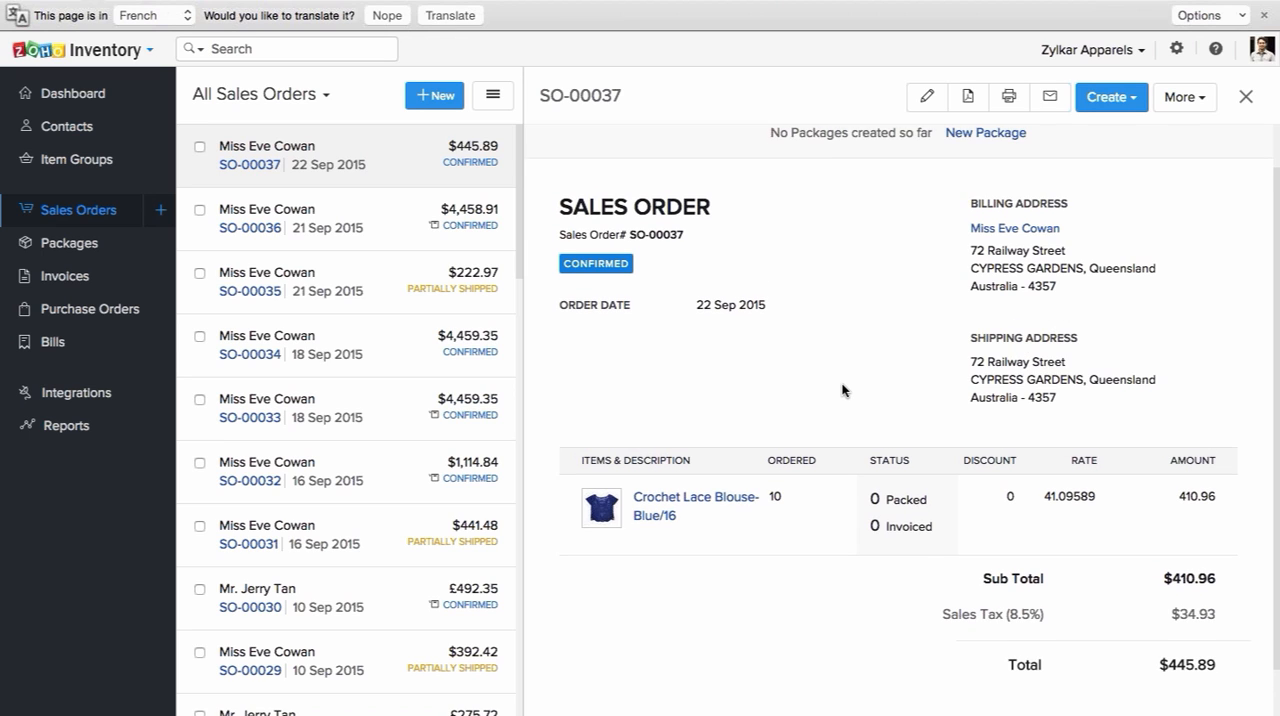
pyautogui.scroll(2, 788, 518)
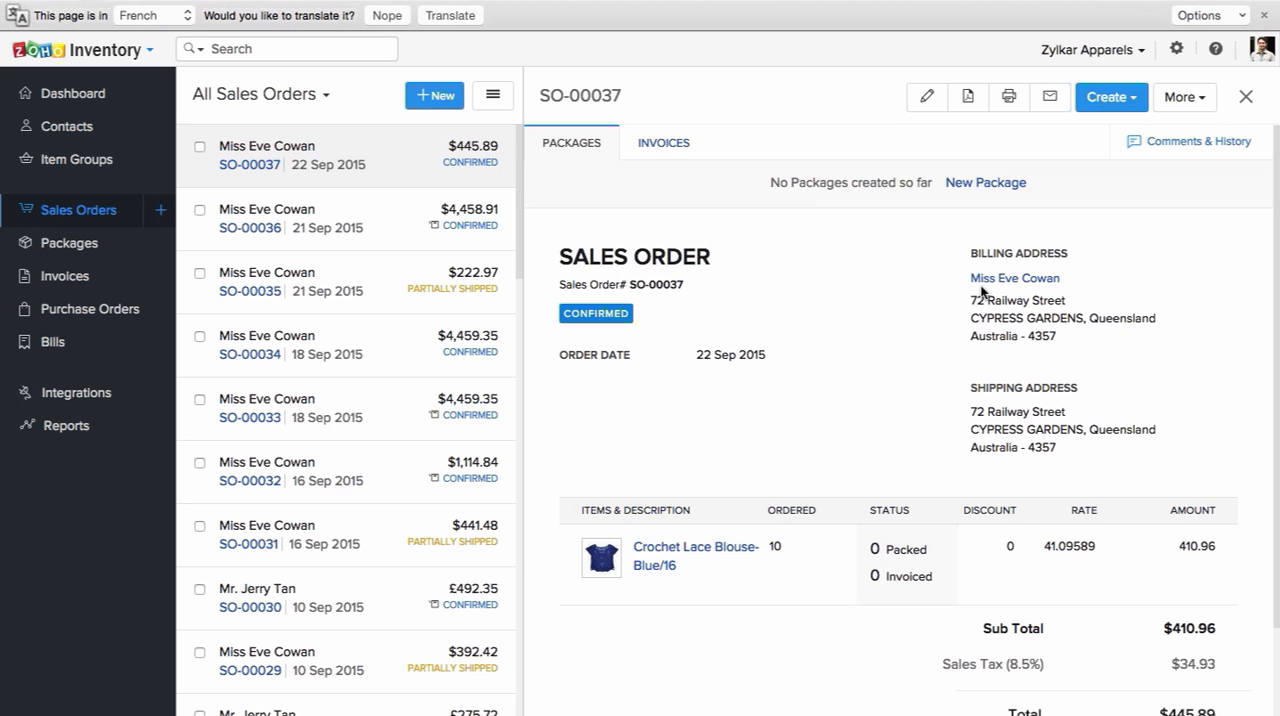
pyautogui.click(1135, 104)
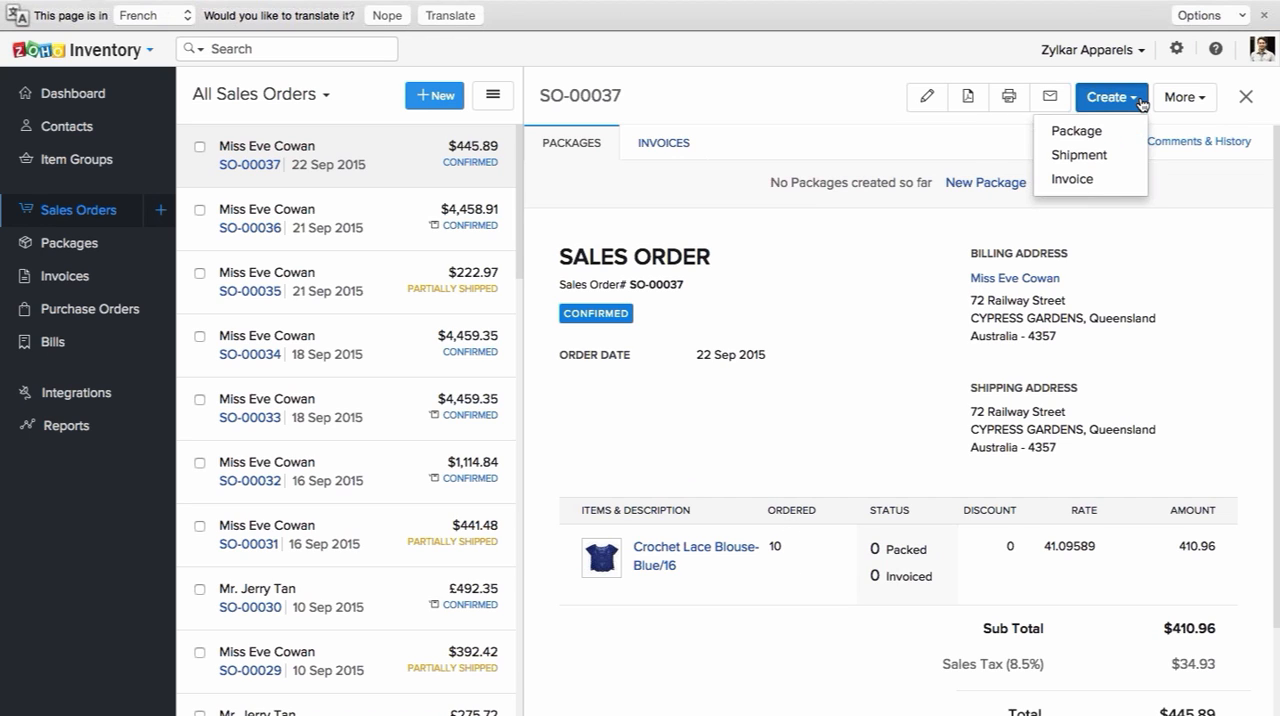
# Step: Mark the sales order for drop shipment and select the US vendor with USD currency on the new purchase order
pyautogui.click(1190, 97)
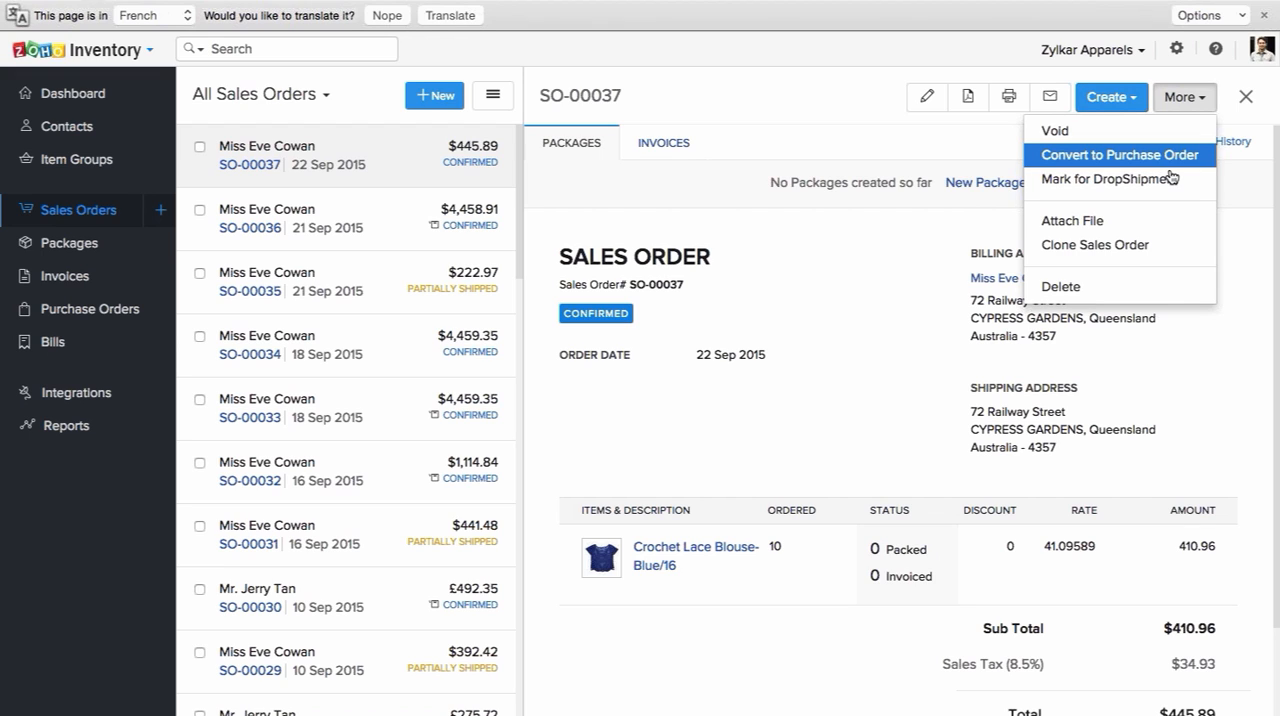
pyautogui.click(1170, 183)
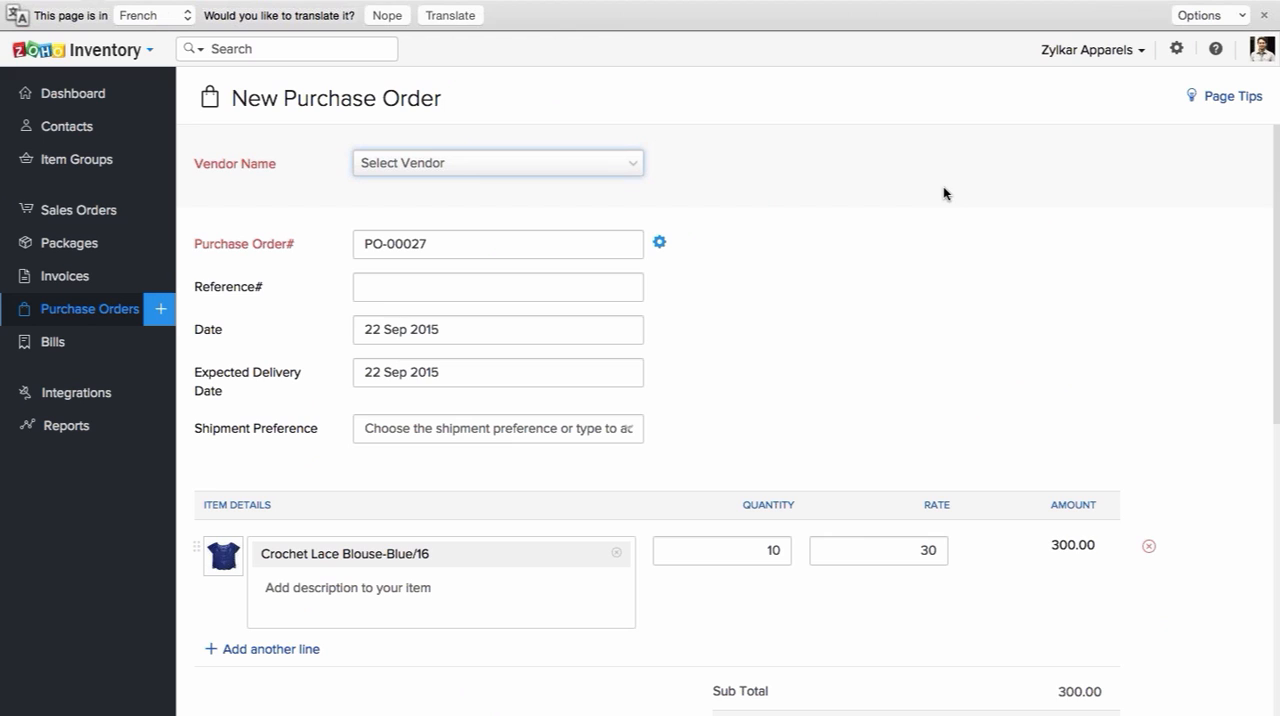
pyautogui.click(629, 171)
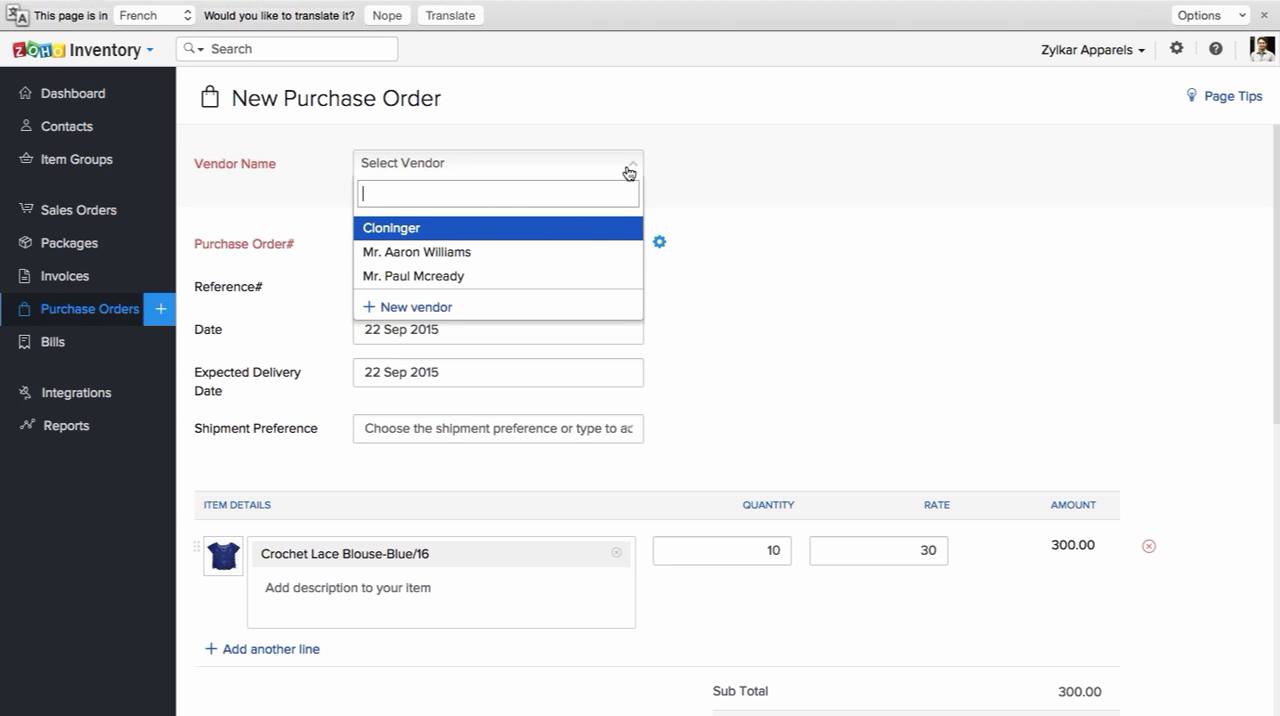
pyautogui.click(513, 264)
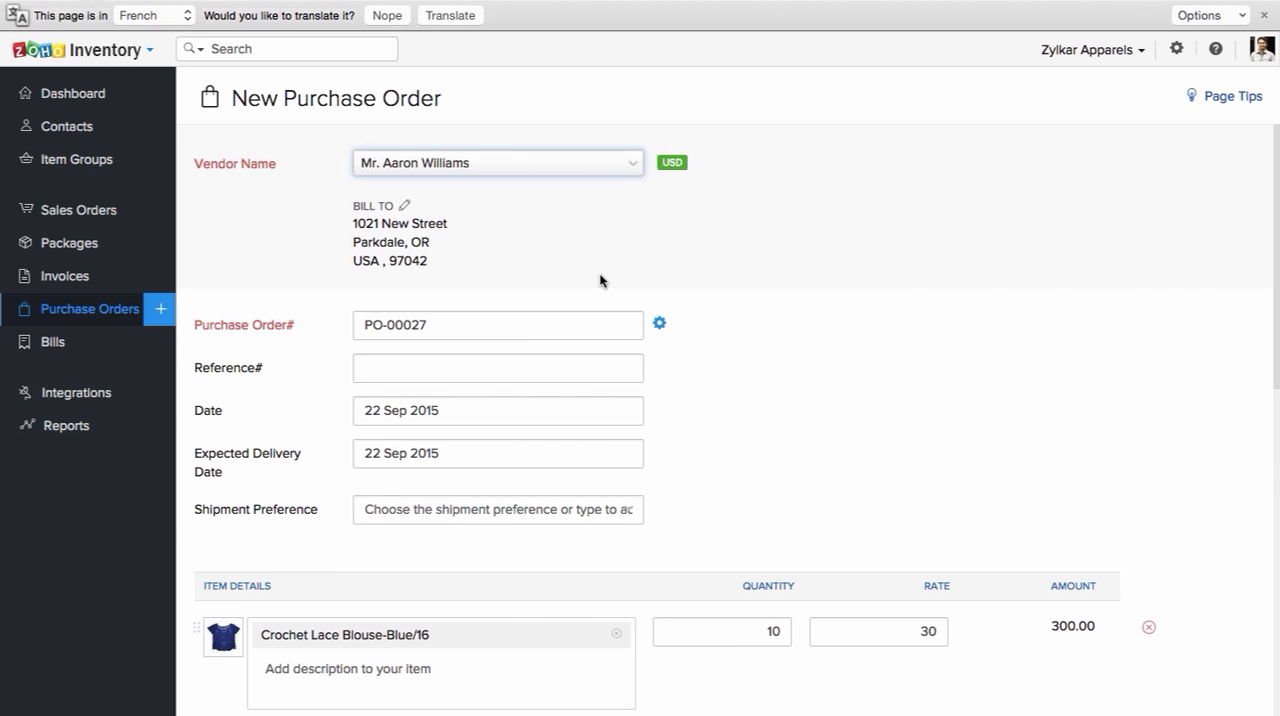
# Step: Review the purchase order's dates, editable blouse quantity, terms and drop-ship address, and cancel it without saving
pyautogui.scroll(-2, 620, 309)
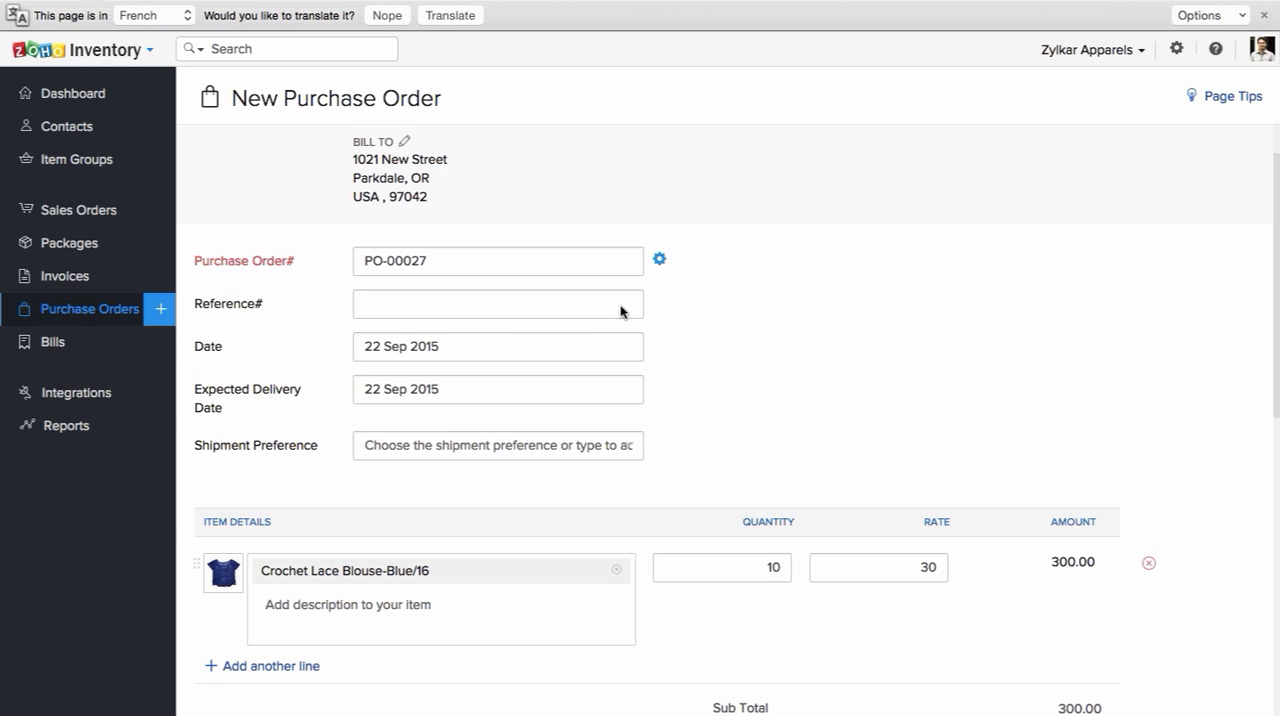
pyautogui.scroll(-1, 705, 320)
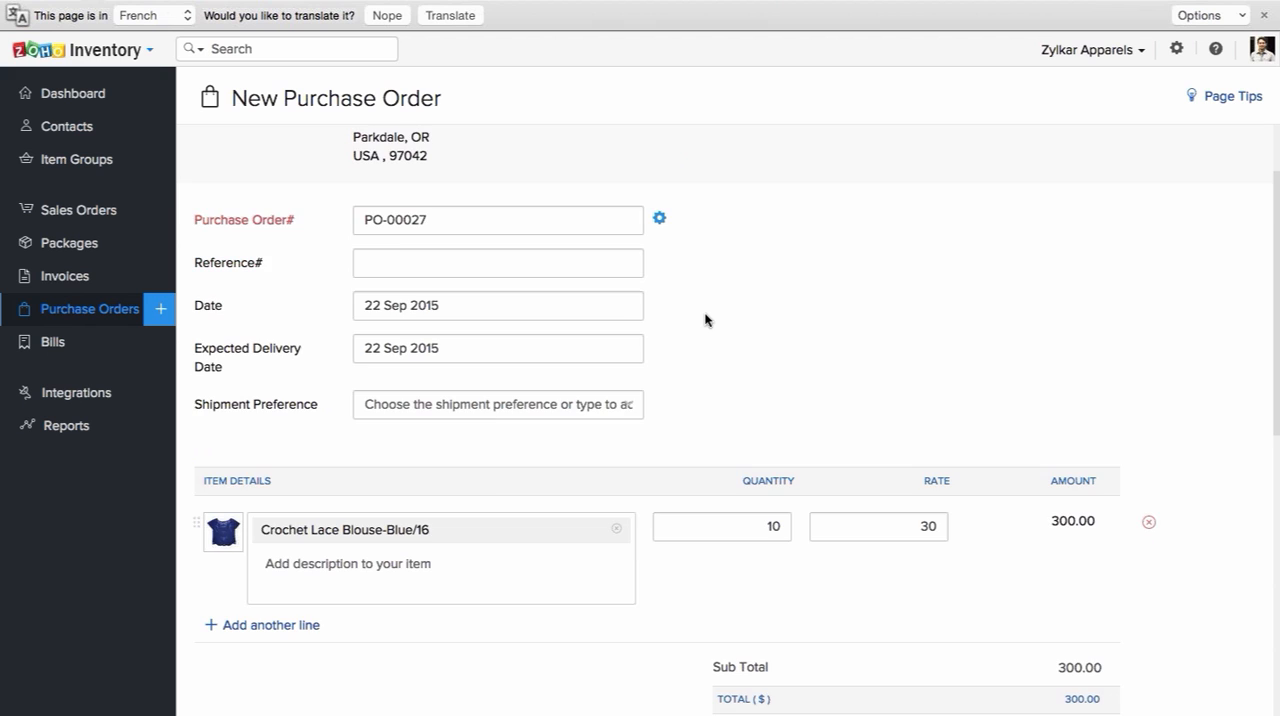
pyautogui.scroll(-1, 705, 320)
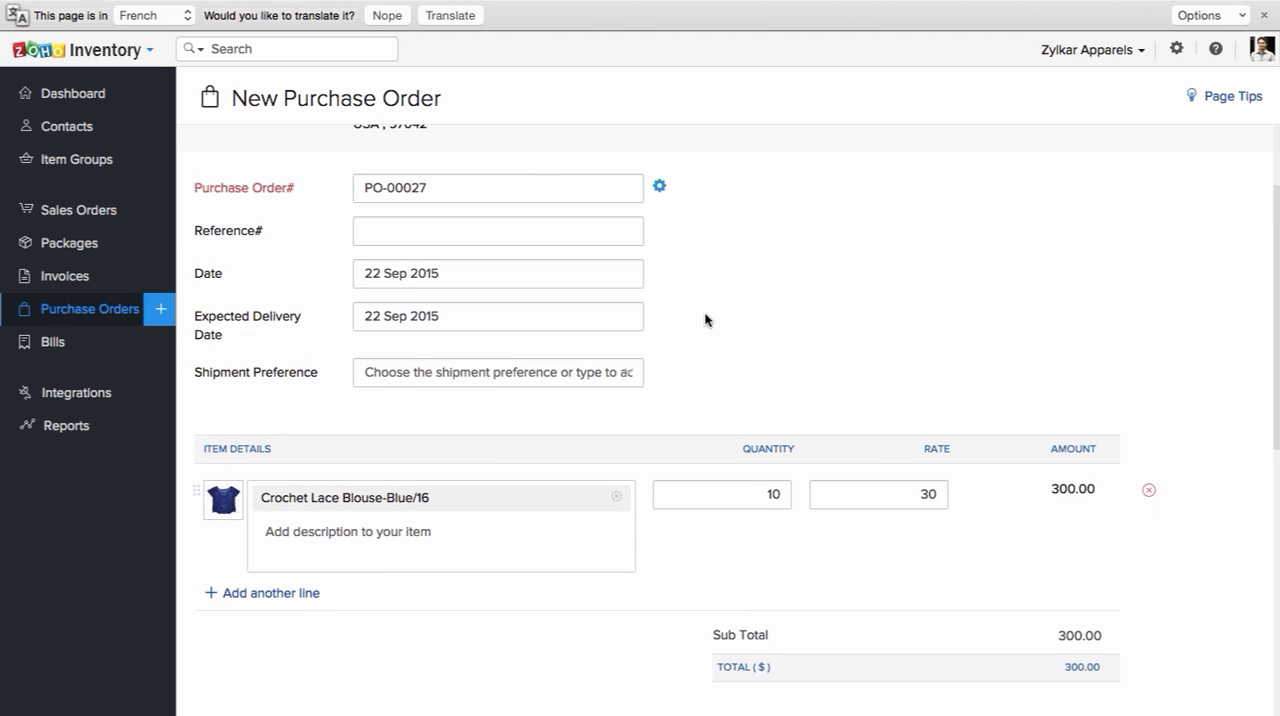
pyautogui.scroll(-4, 705, 320)
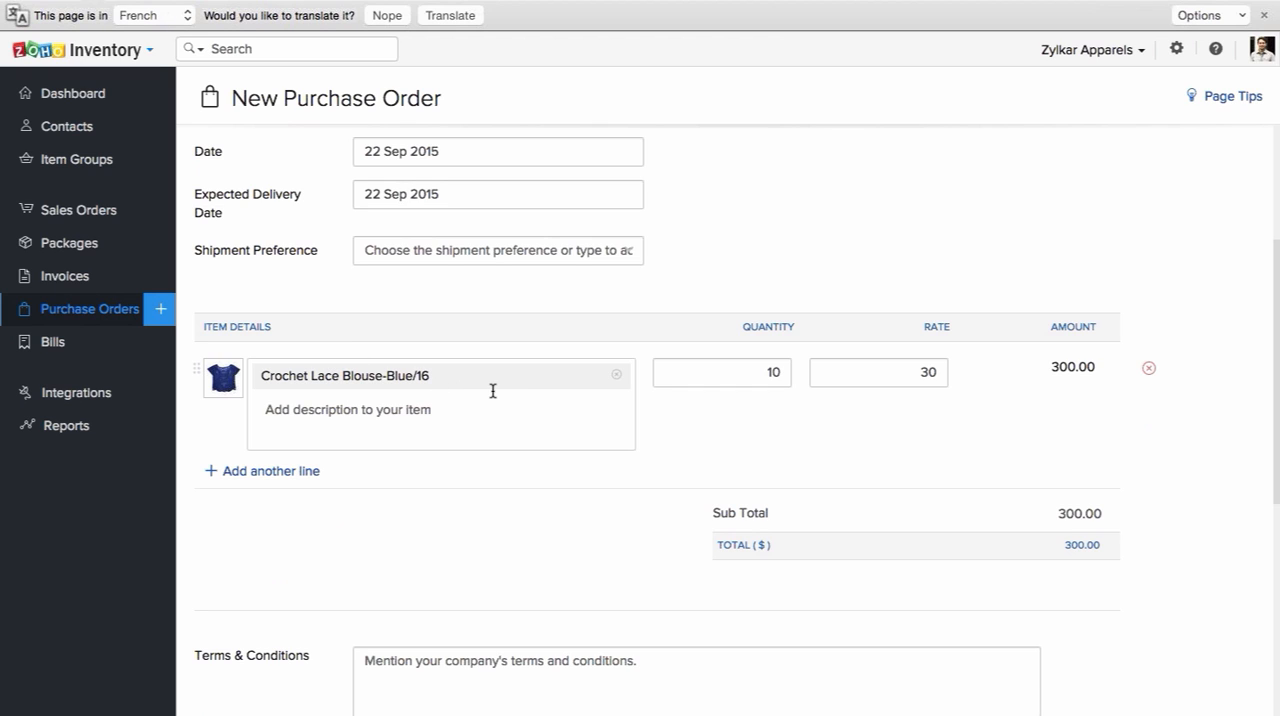
pyautogui.click(782, 371)
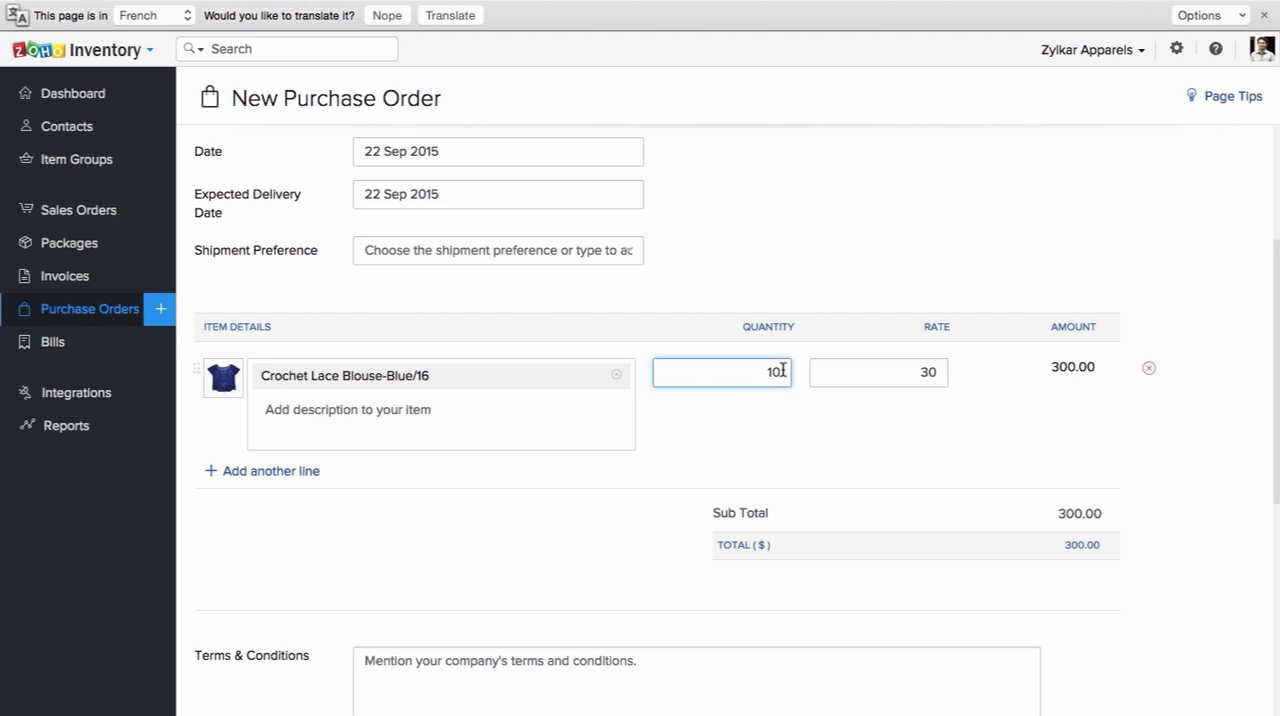
pyautogui.write('0')
pyautogui.scroll(-5, 1244, 570)
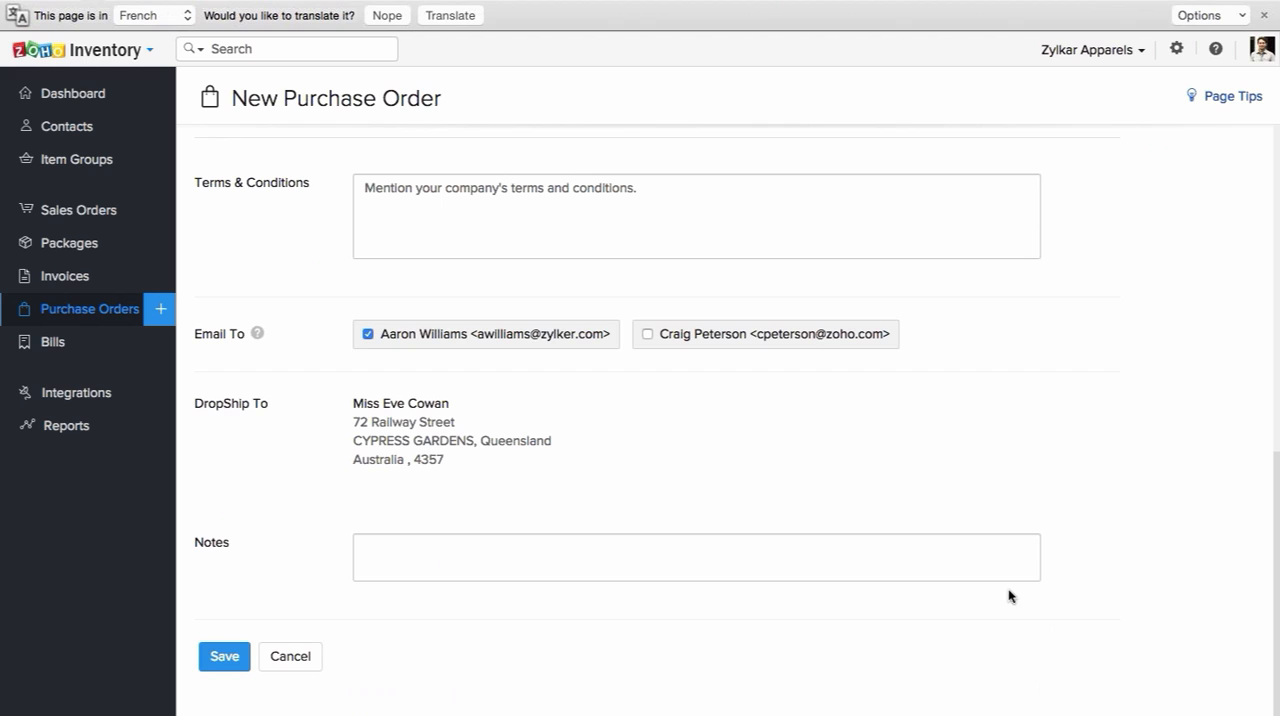
pyautogui.click(292, 652)
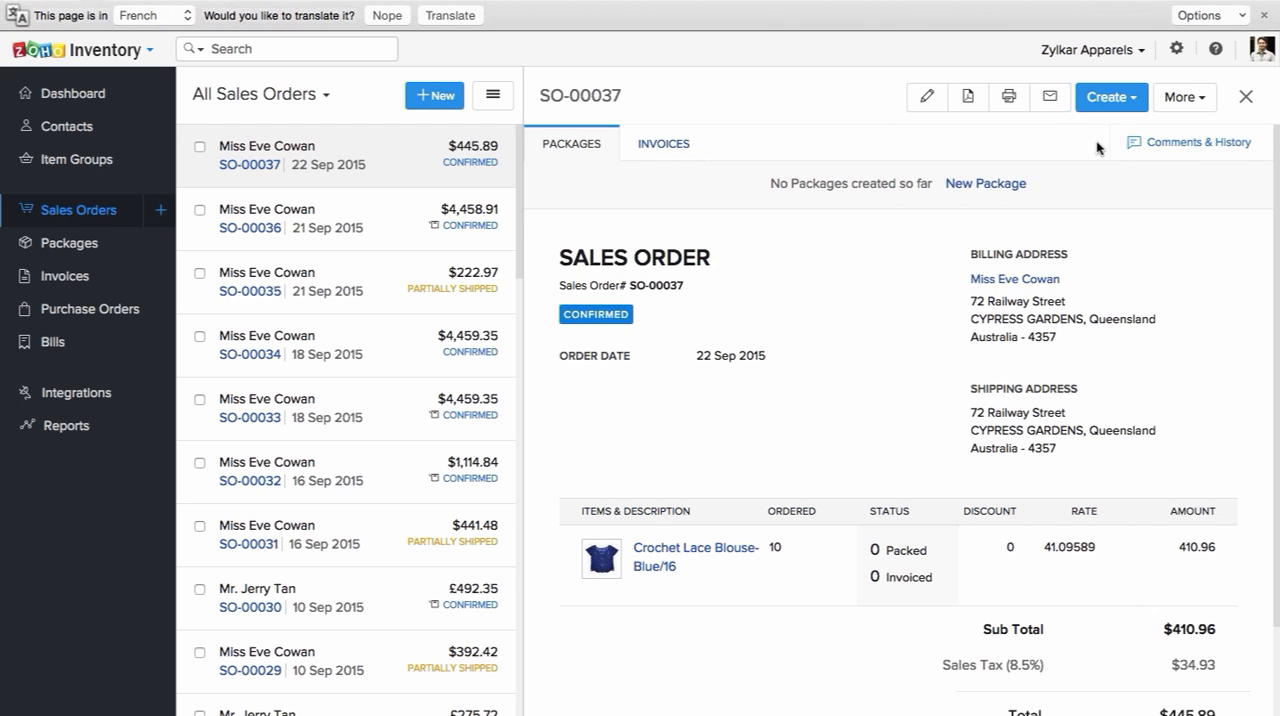
# Step: Close the sales order and open the list of all purchase orders
pyautogui.click(1246, 98)
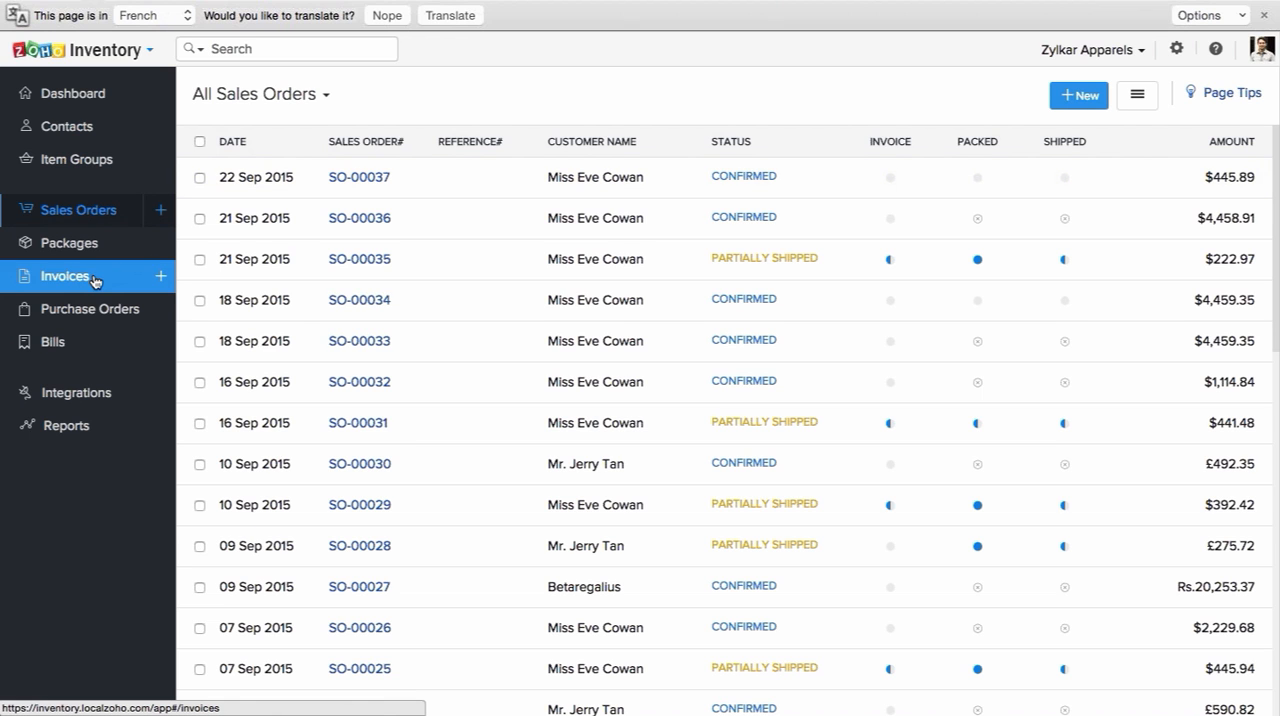
pyautogui.click(105, 309)
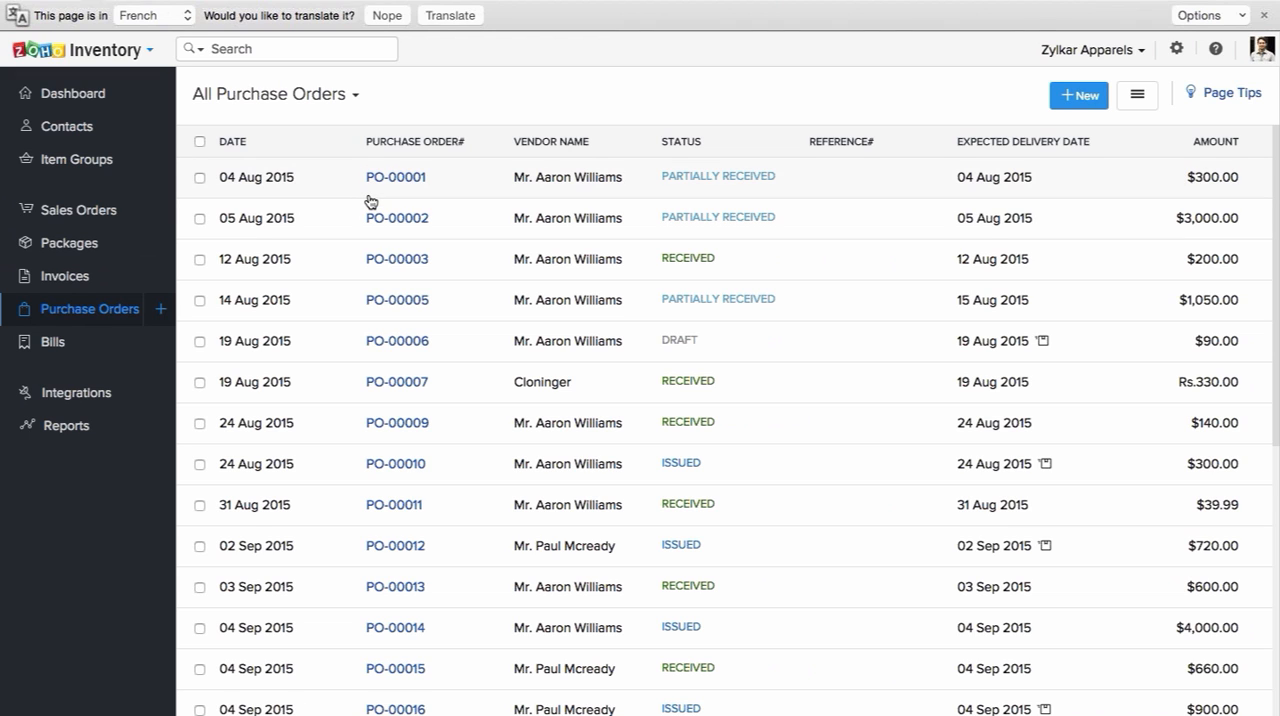
# Step: Start a new purchase order, check the available vendors, and add Crochet Lace Blouse-Blue/14 as the first line item
pyautogui.click(165, 309)
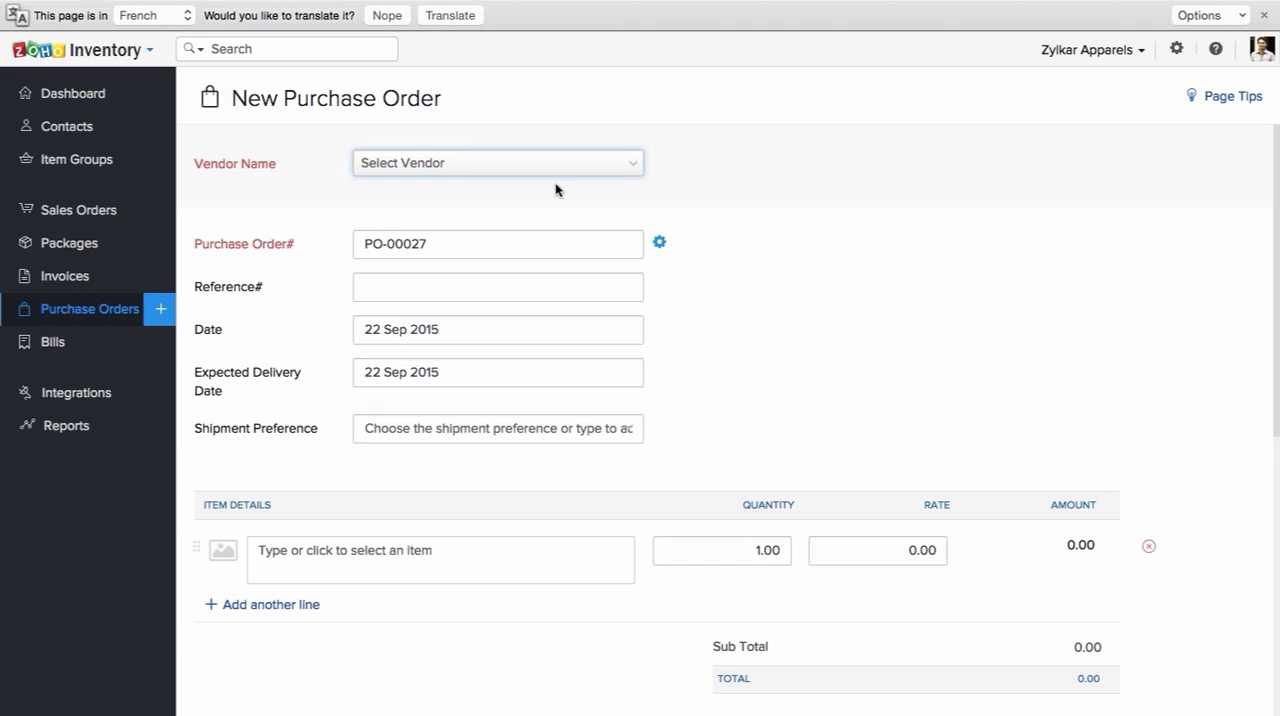
pyautogui.click(587, 168)
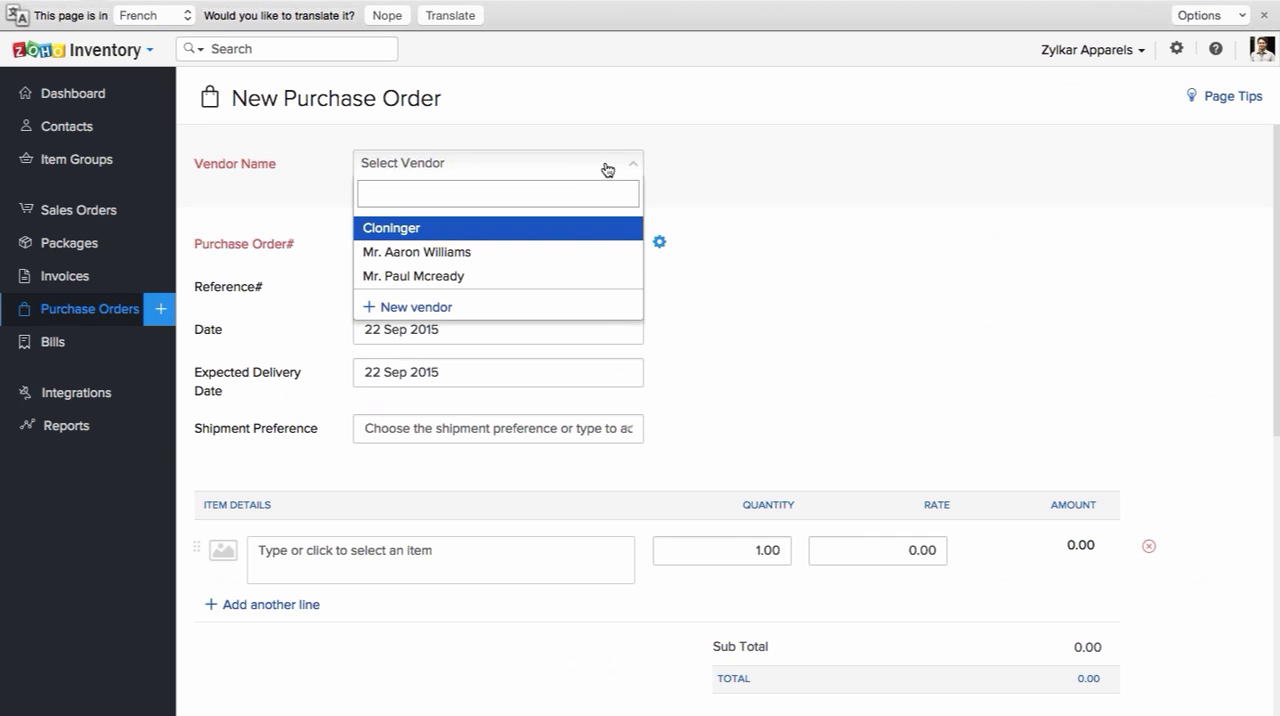
pyautogui.click(792, 153)
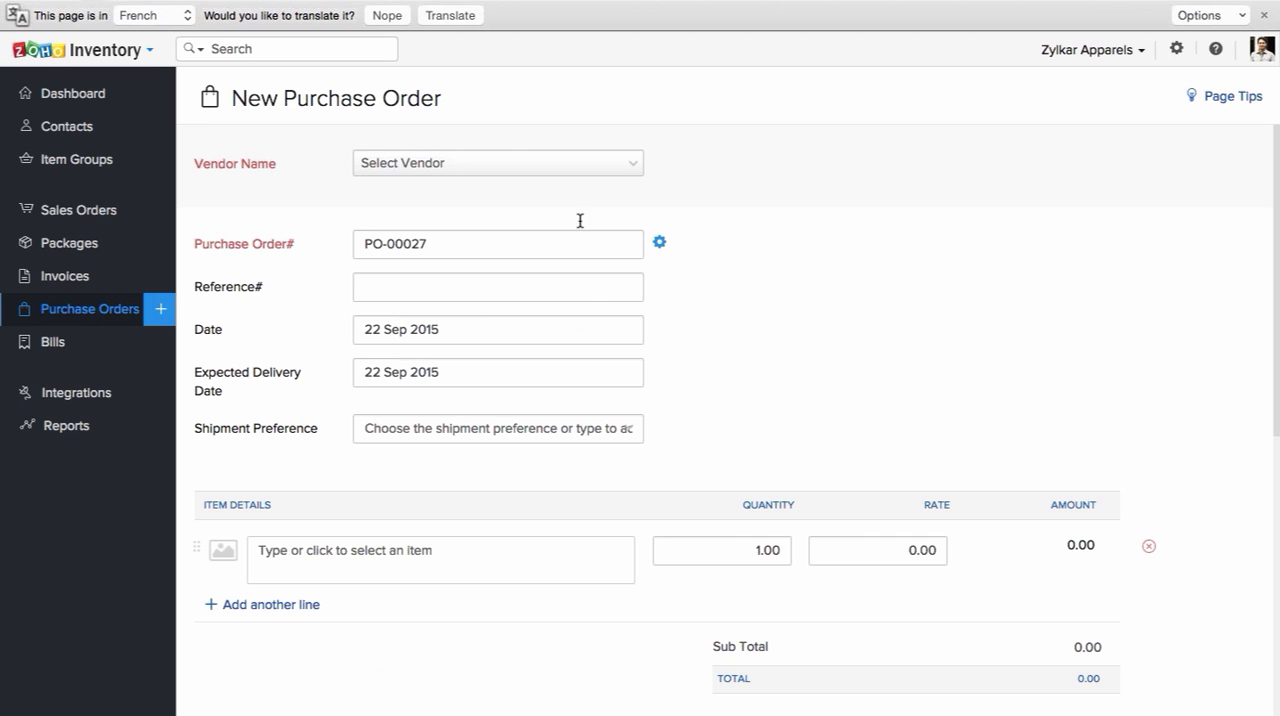
pyautogui.scroll(-3, 597, 290)
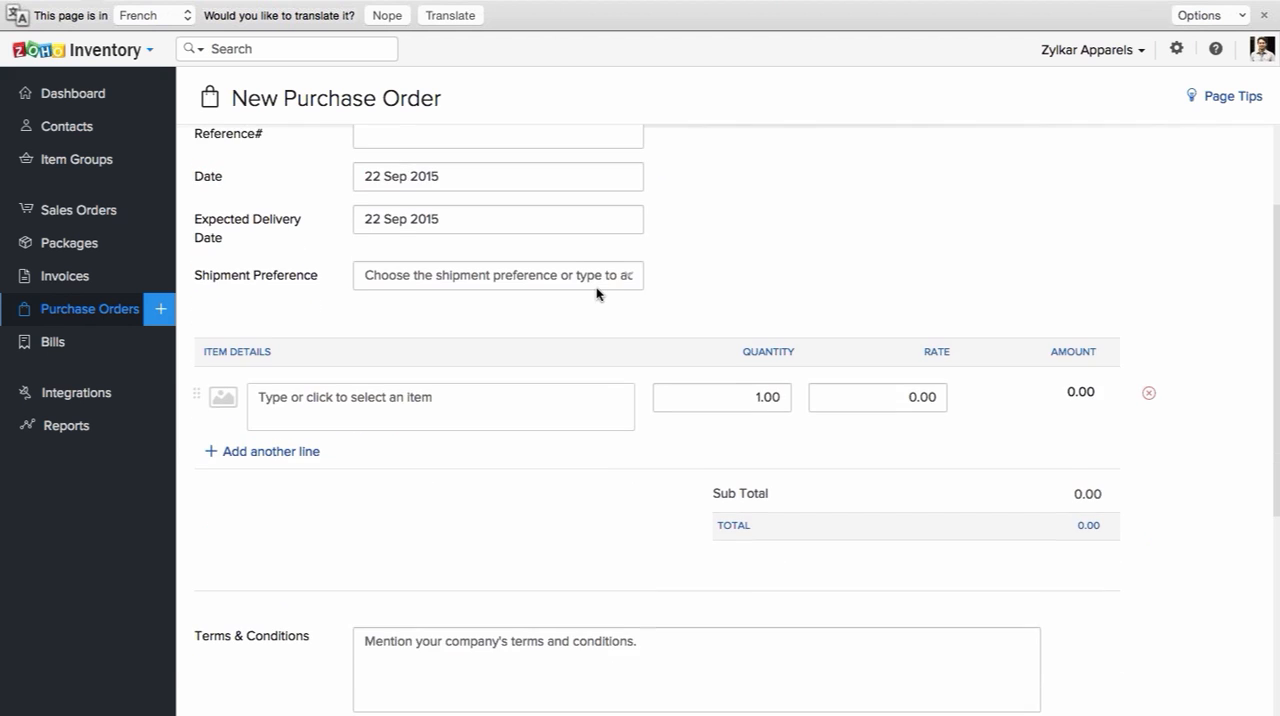
pyautogui.scroll(-2, 597, 293)
pyautogui.scroll(-1, 597, 293)
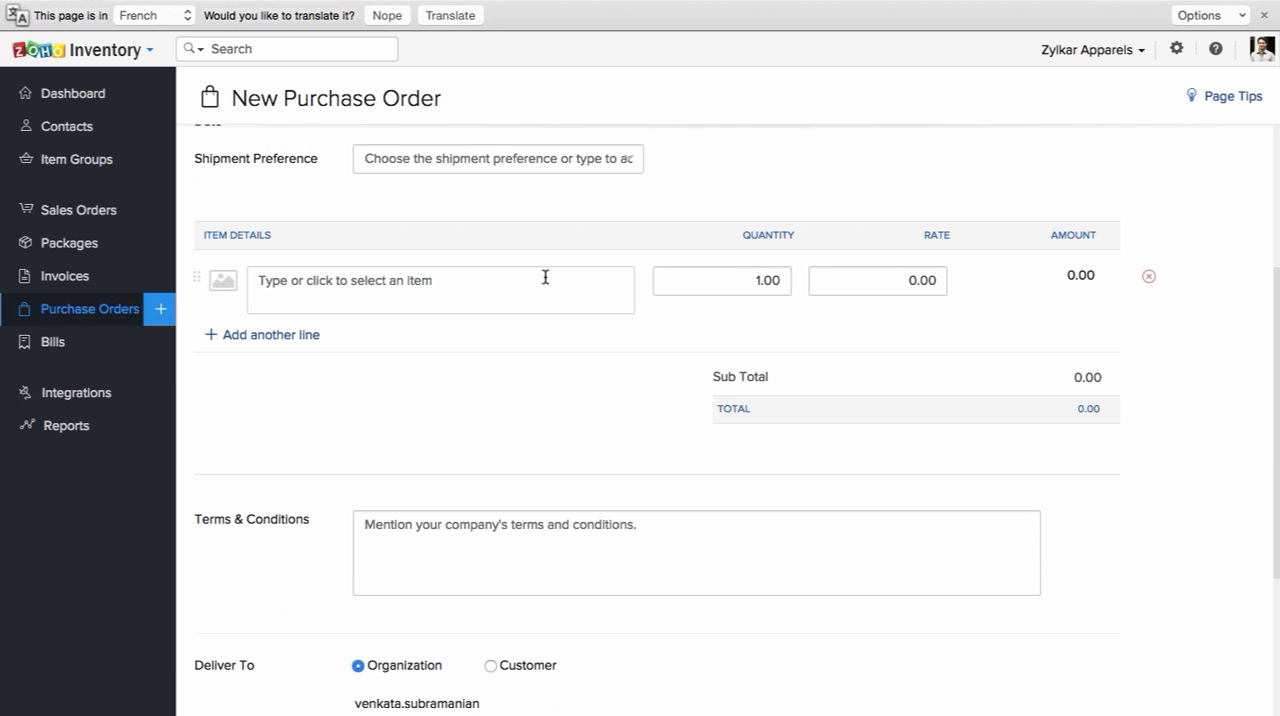
pyautogui.click(545, 277)
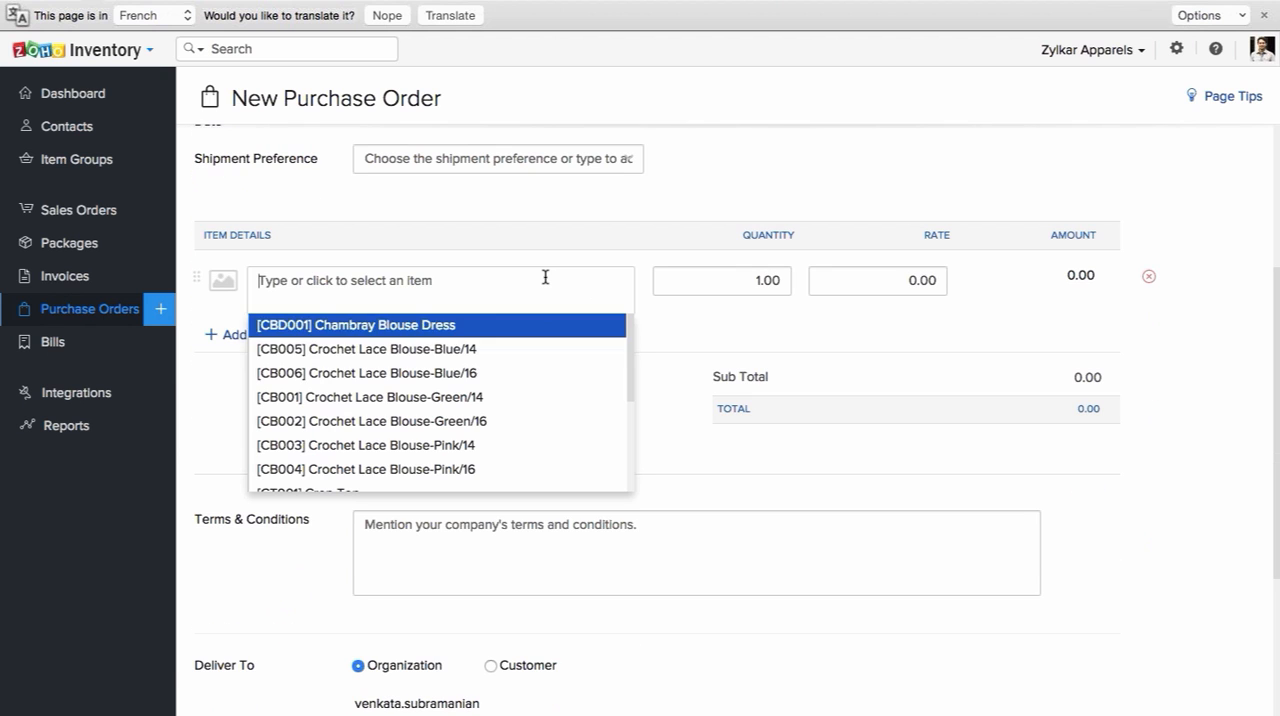
pyautogui.click(544, 349)
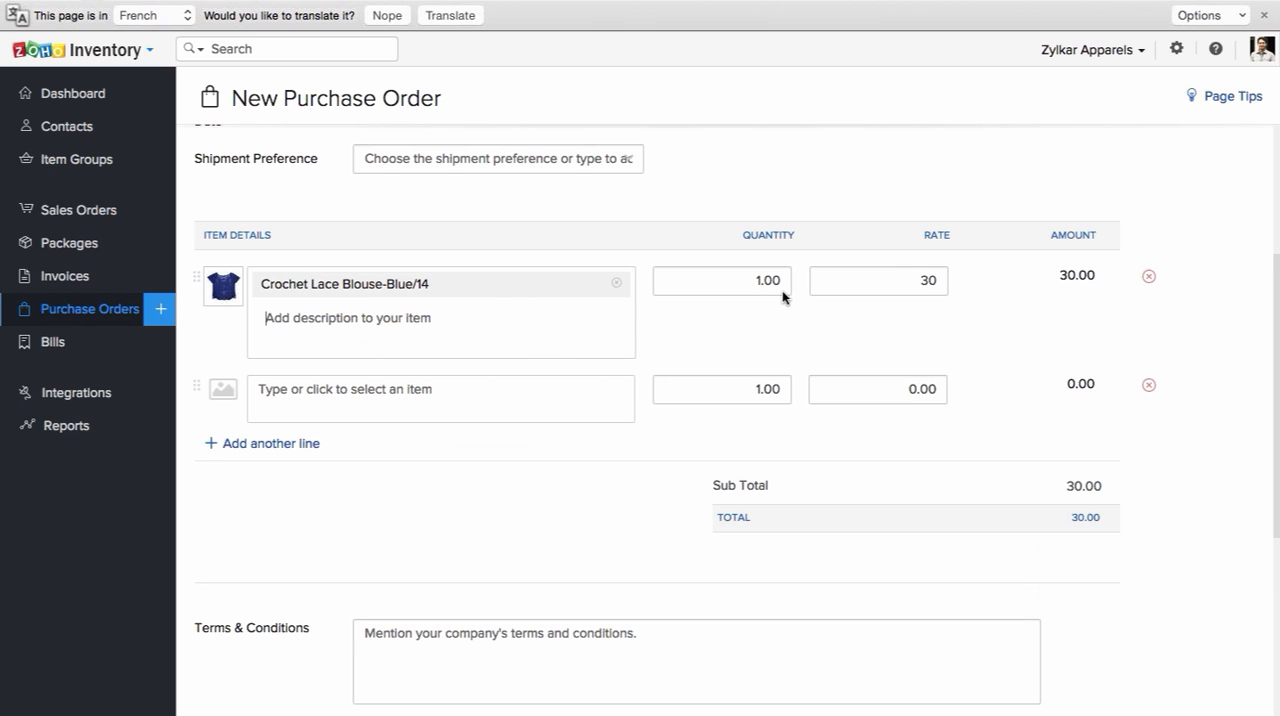
# Step: Review the purchase order's terms, delivery destination and notes sections, and cancel it without saving
pyautogui.scroll(-2, 783, 296)
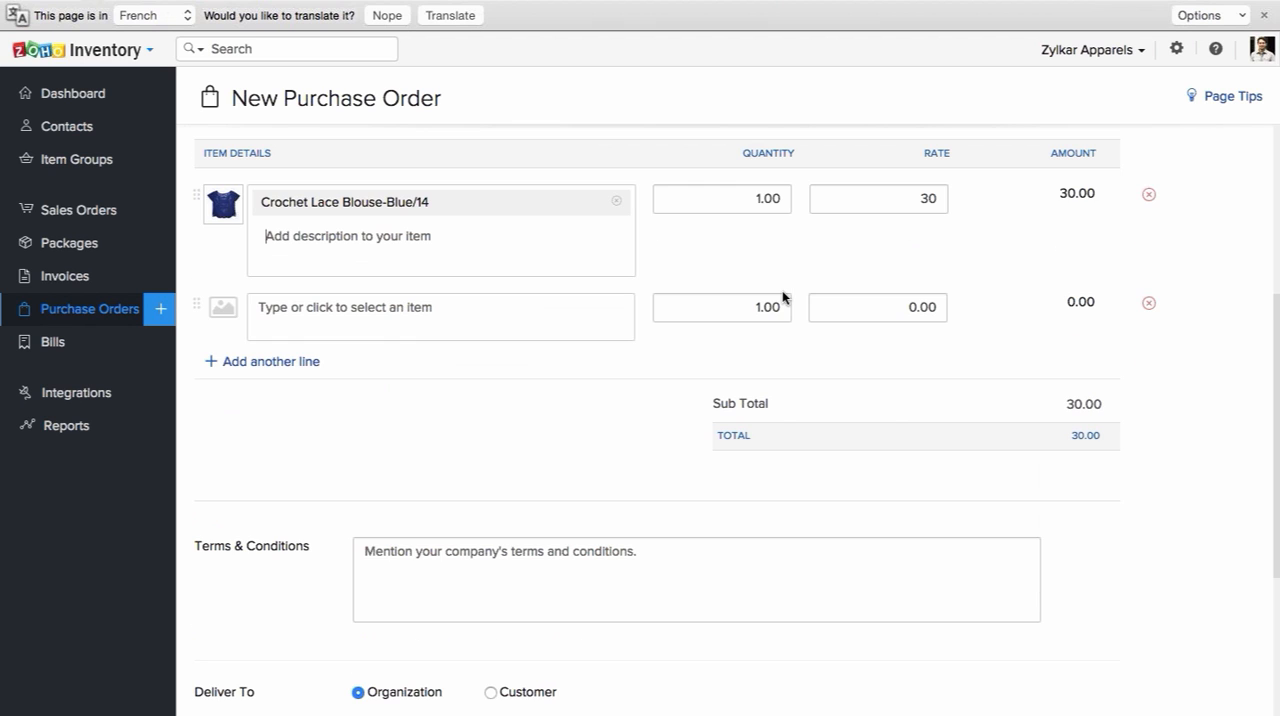
pyautogui.scroll(-2, 783, 296)
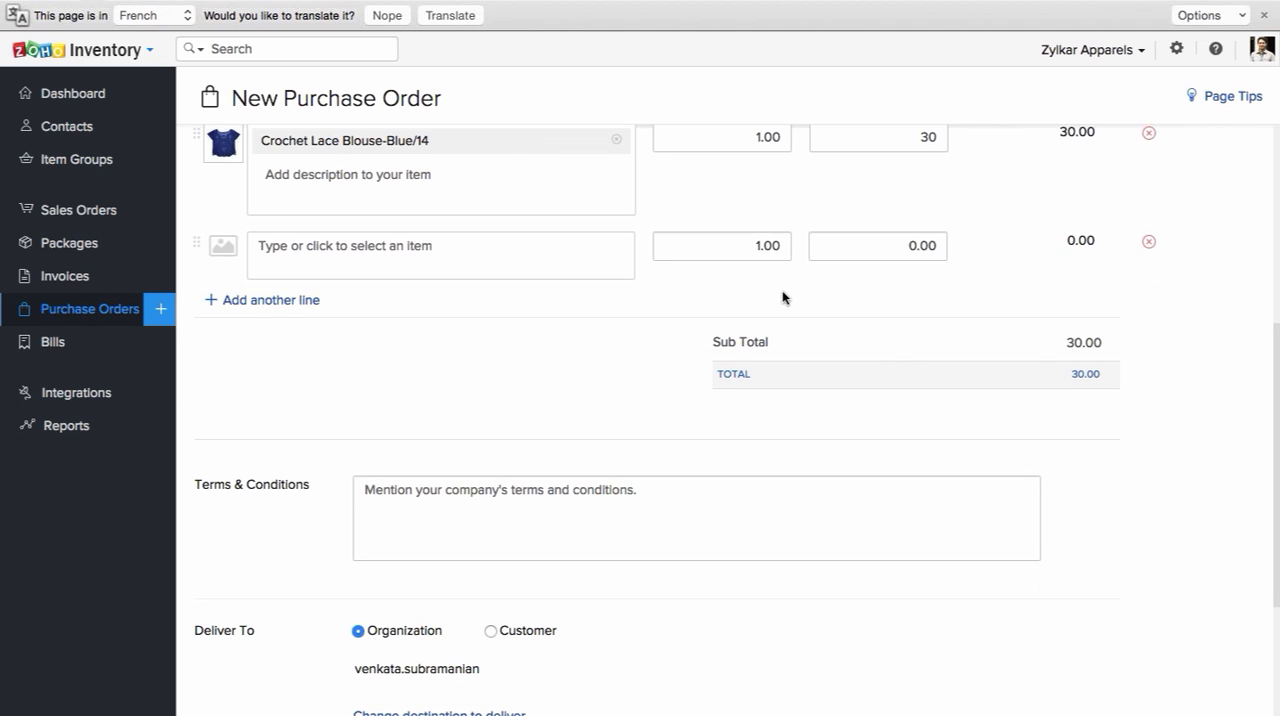
pyautogui.scroll(-4, 782, 295)
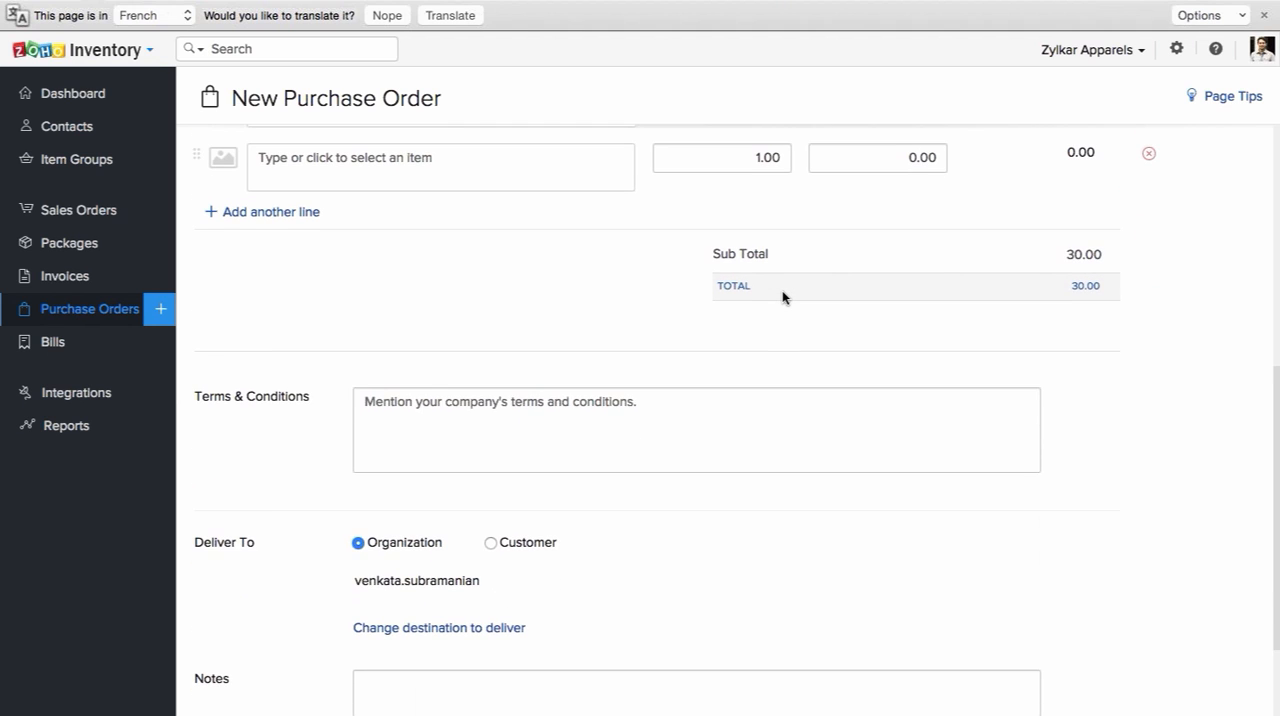
pyautogui.scroll(-2, 784, 300)
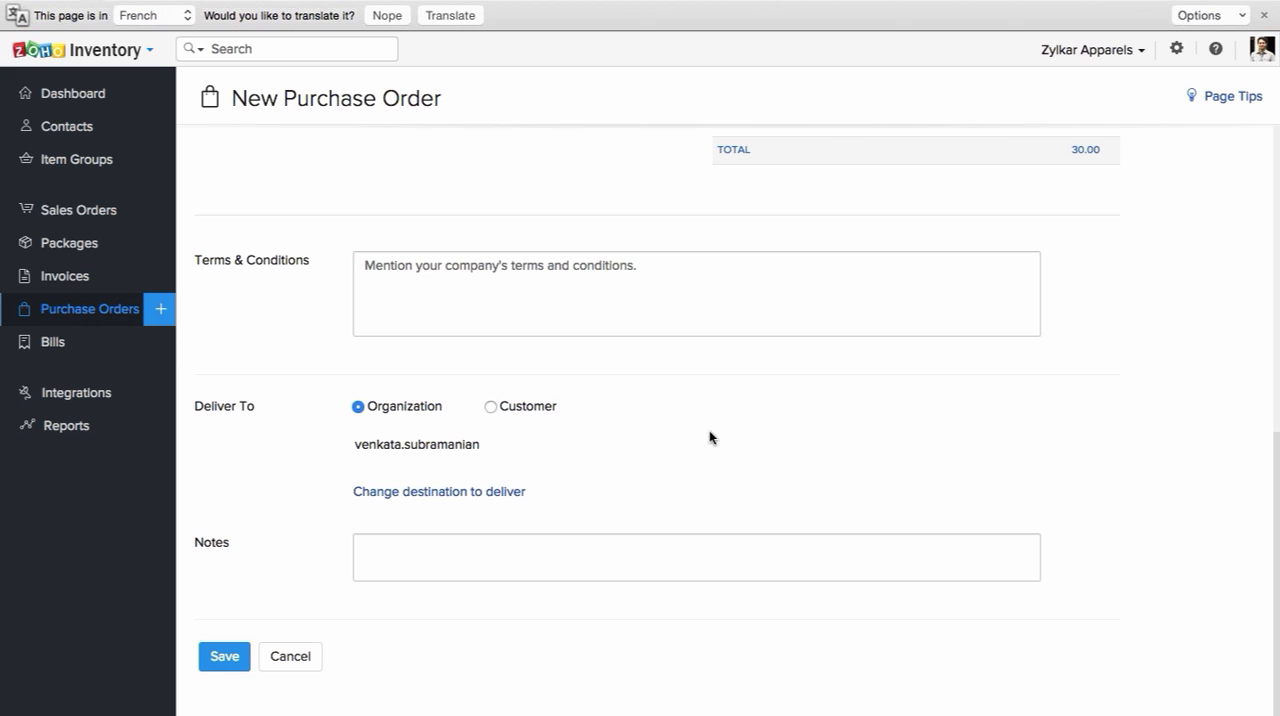
pyautogui.click(290, 657)
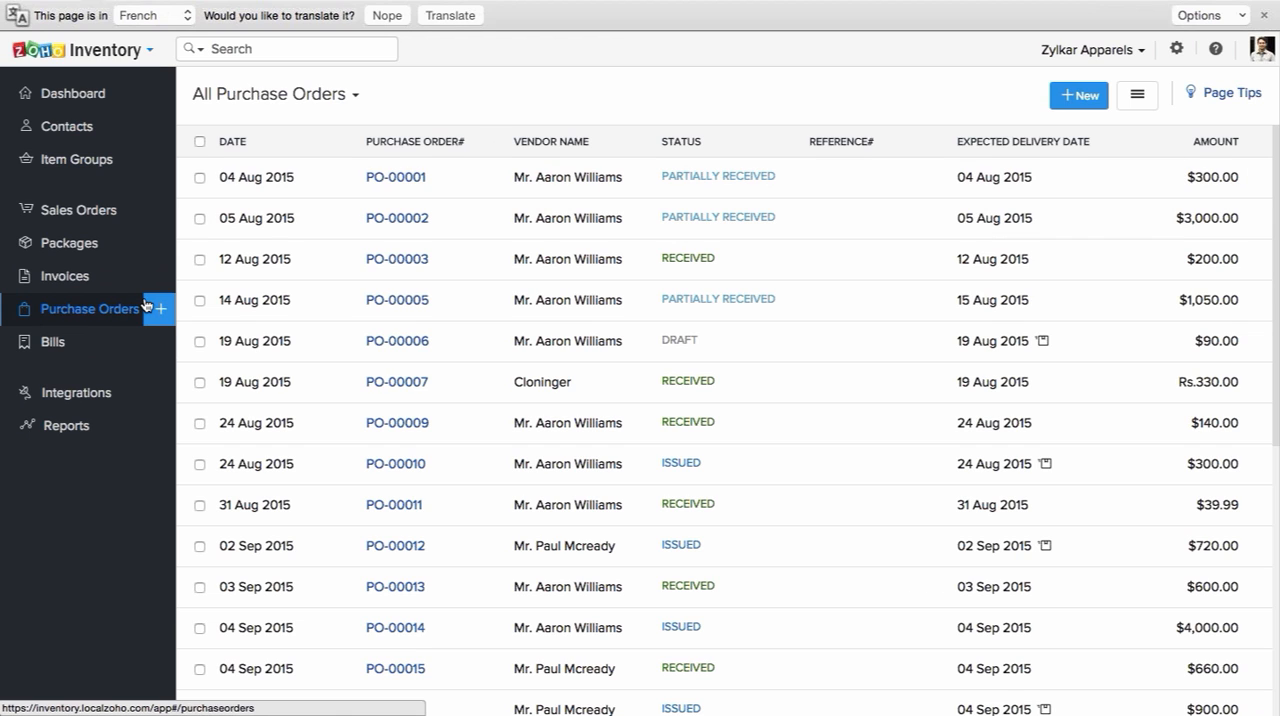
# Step: Review the receives and bills linked to the 04 Aug 2015 purchase order, and open the list of all bills
pyautogui.click(396, 180)
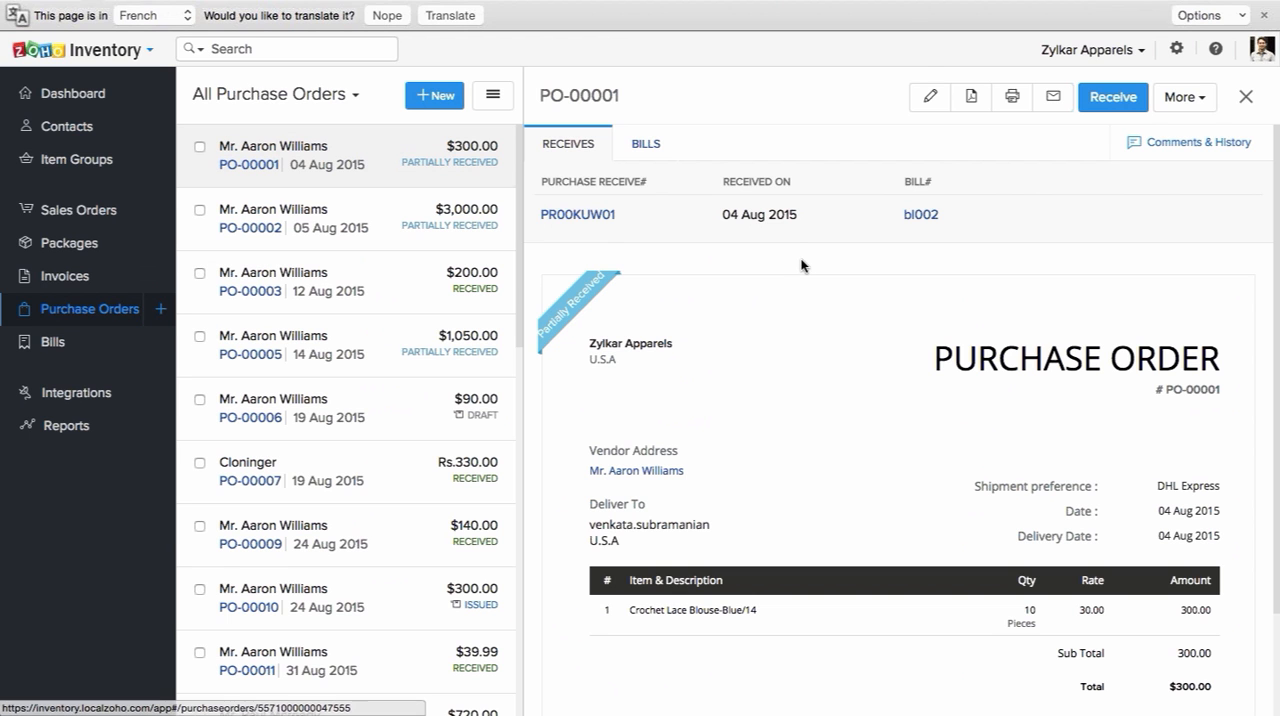
pyautogui.click(647, 143)
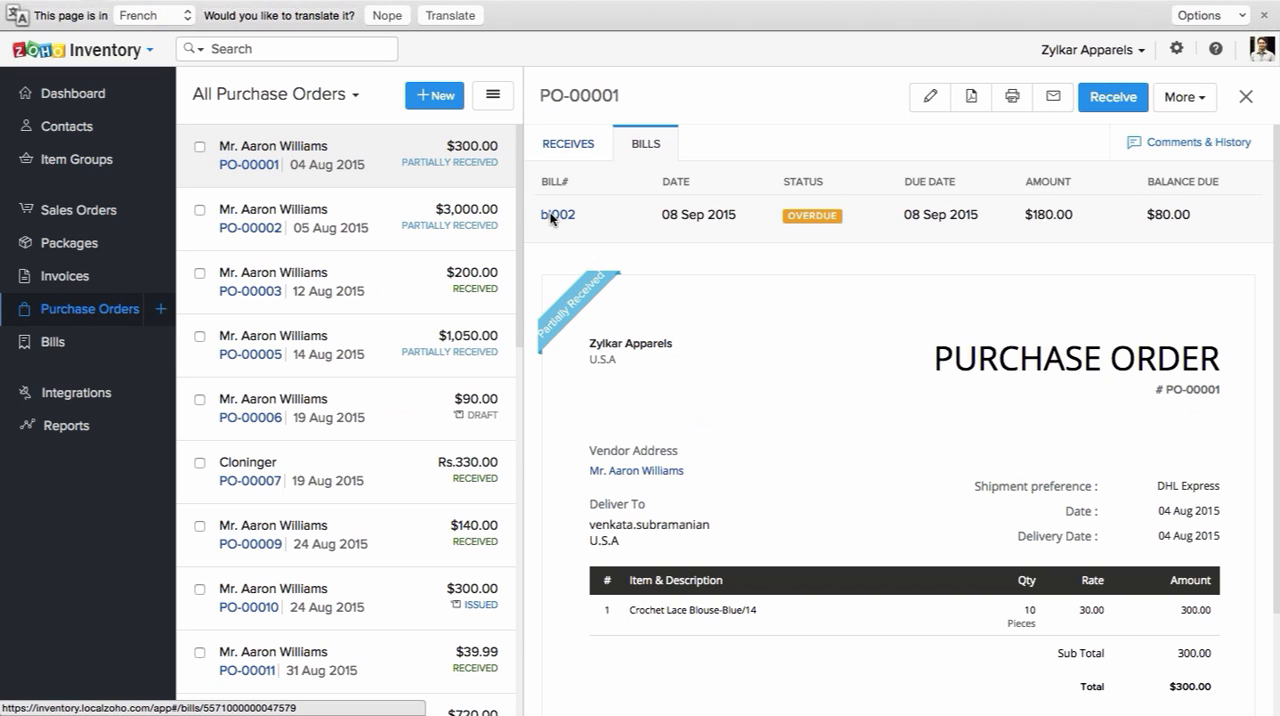
pyautogui.click(571, 148)
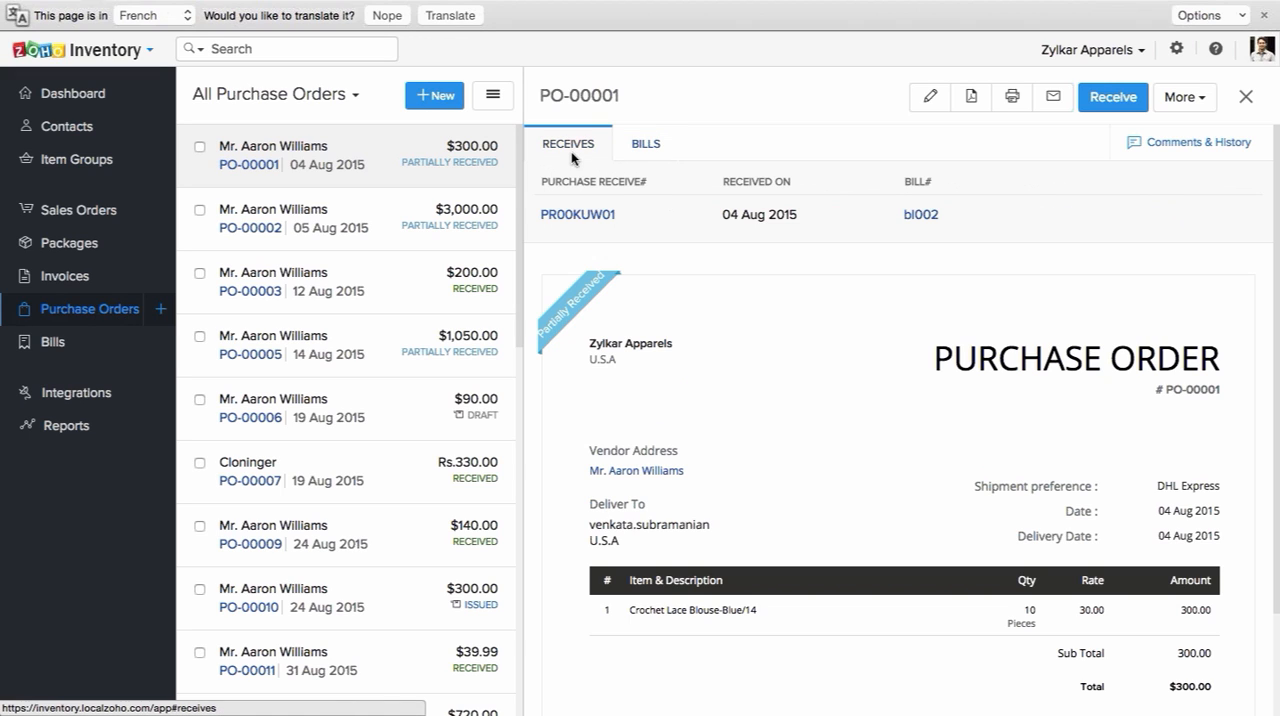
pyautogui.click(650, 146)
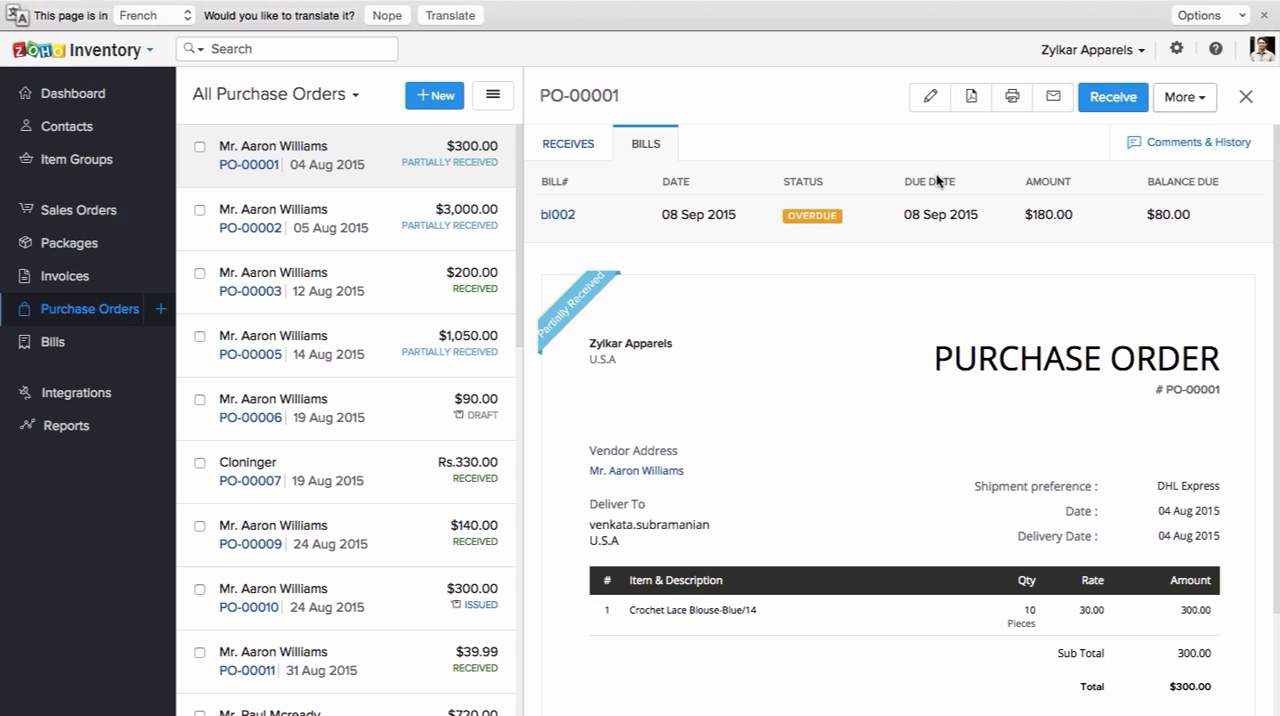
pyautogui.click(1190, 104)
pyautogui.click(124, 343)
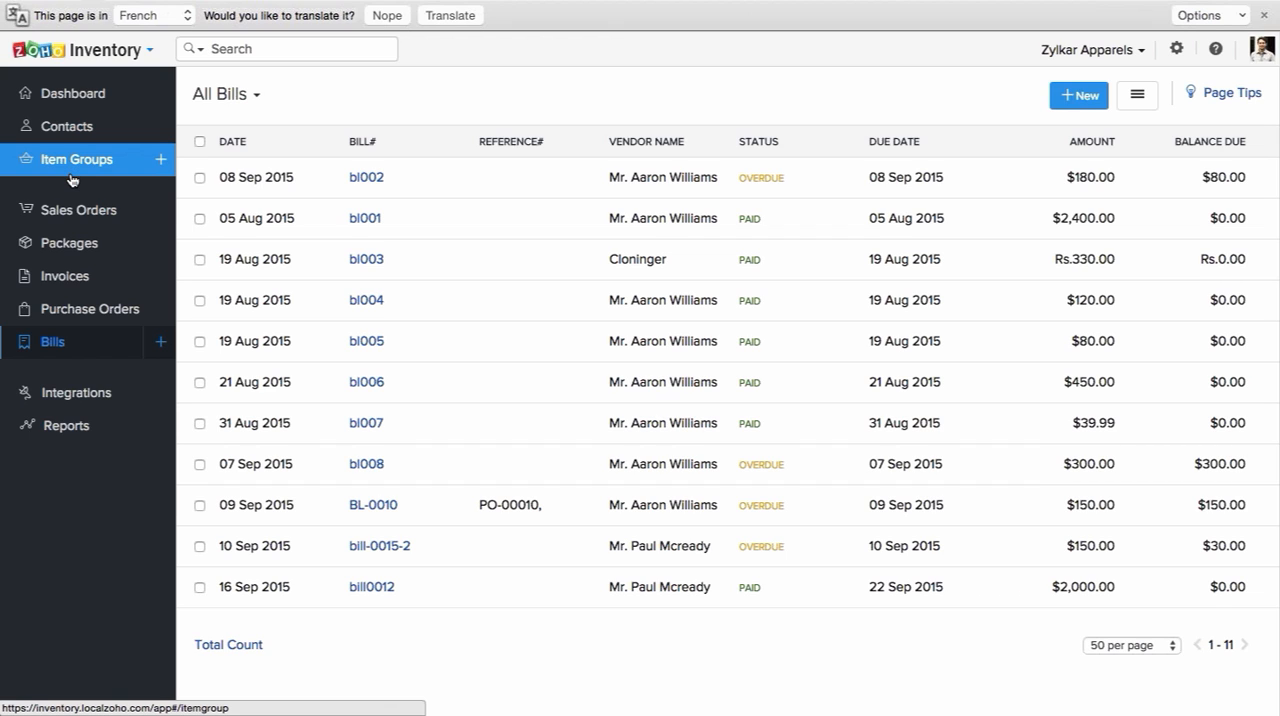
# Step: Open the shipping integrations and look through the available carriers, noting which ones offer setup or settings editing
pyautogui.click(130, 400)
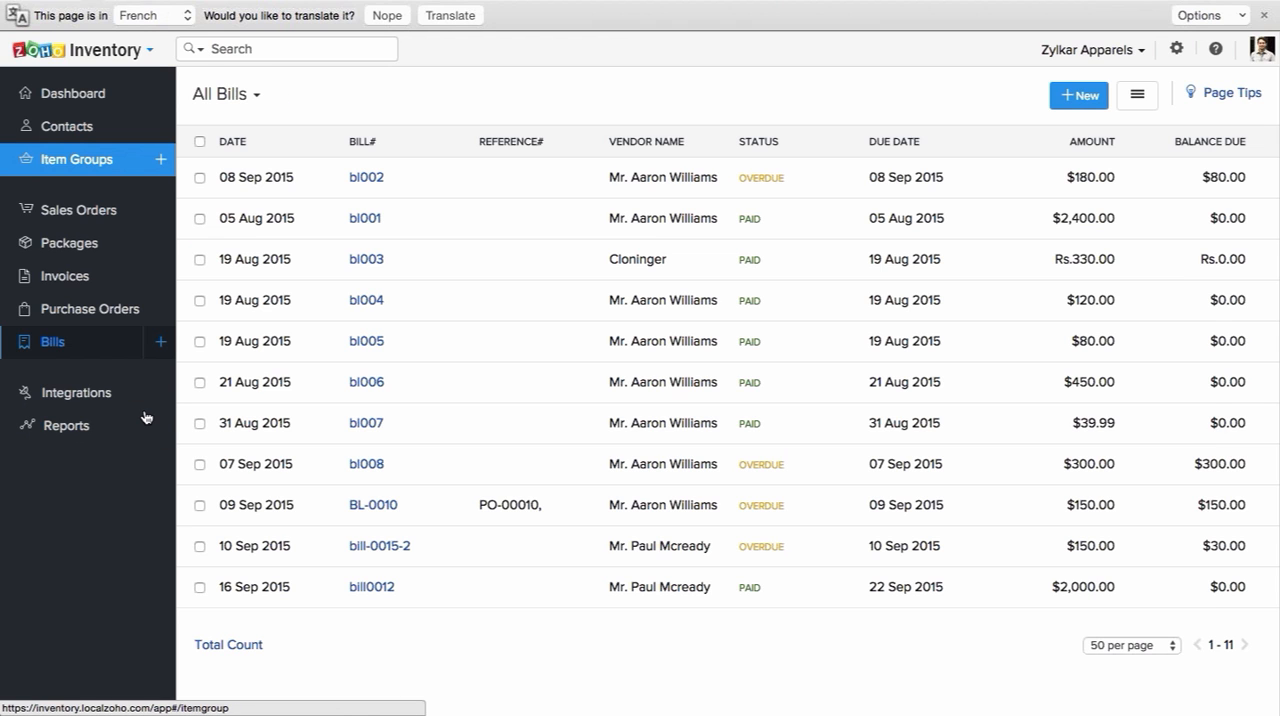
pyautogui.click(130, 400)
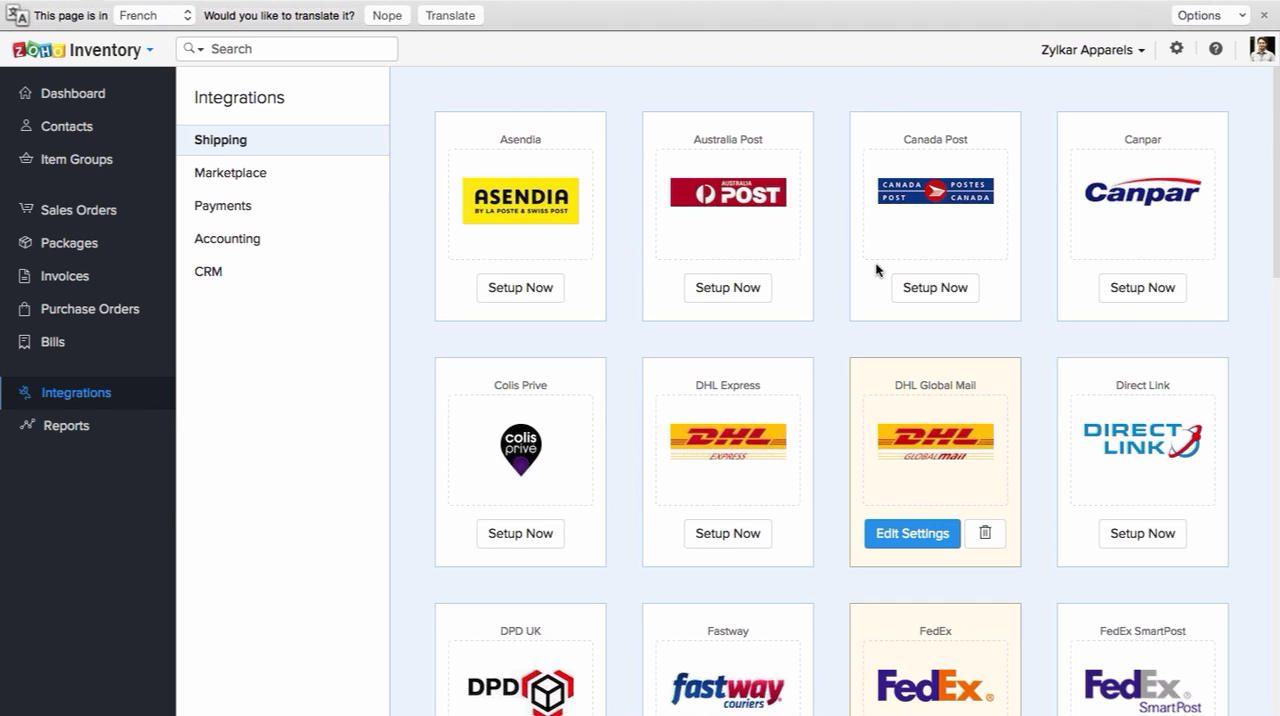
pyautogui.scroll(-2, 876, 269)
pyautogui.scroll(2, 876, 269)
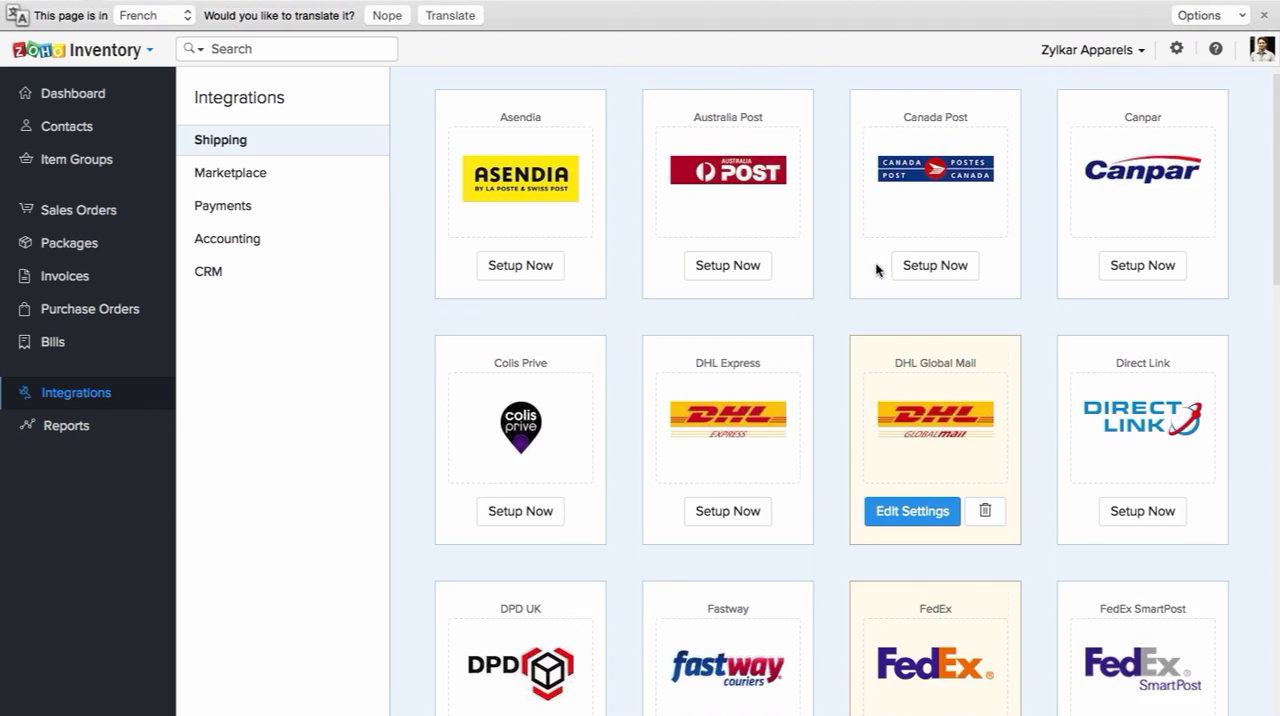
pyautogui.scroll(-3, 876, 269)
pyautogui.scroll(-1, 876, 269)
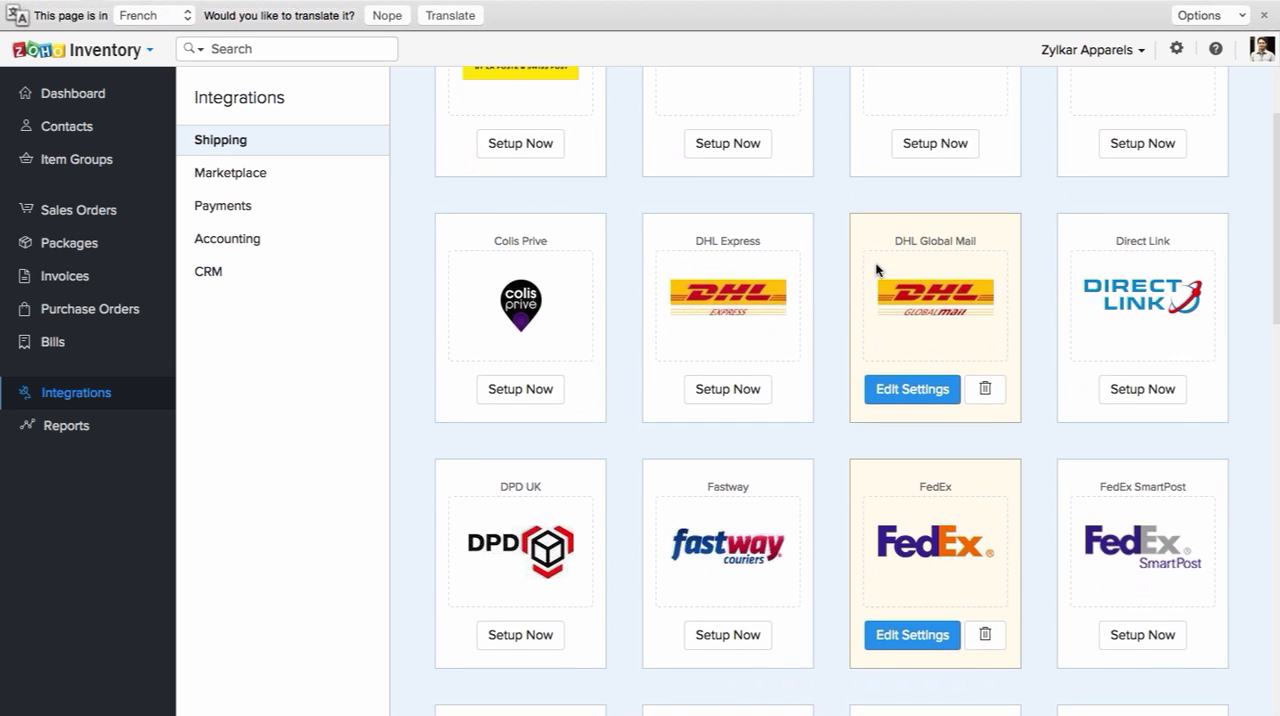
pyautogui.scroll(4, 876, 269)
pyautogui.scroll(-1, 876, 269)
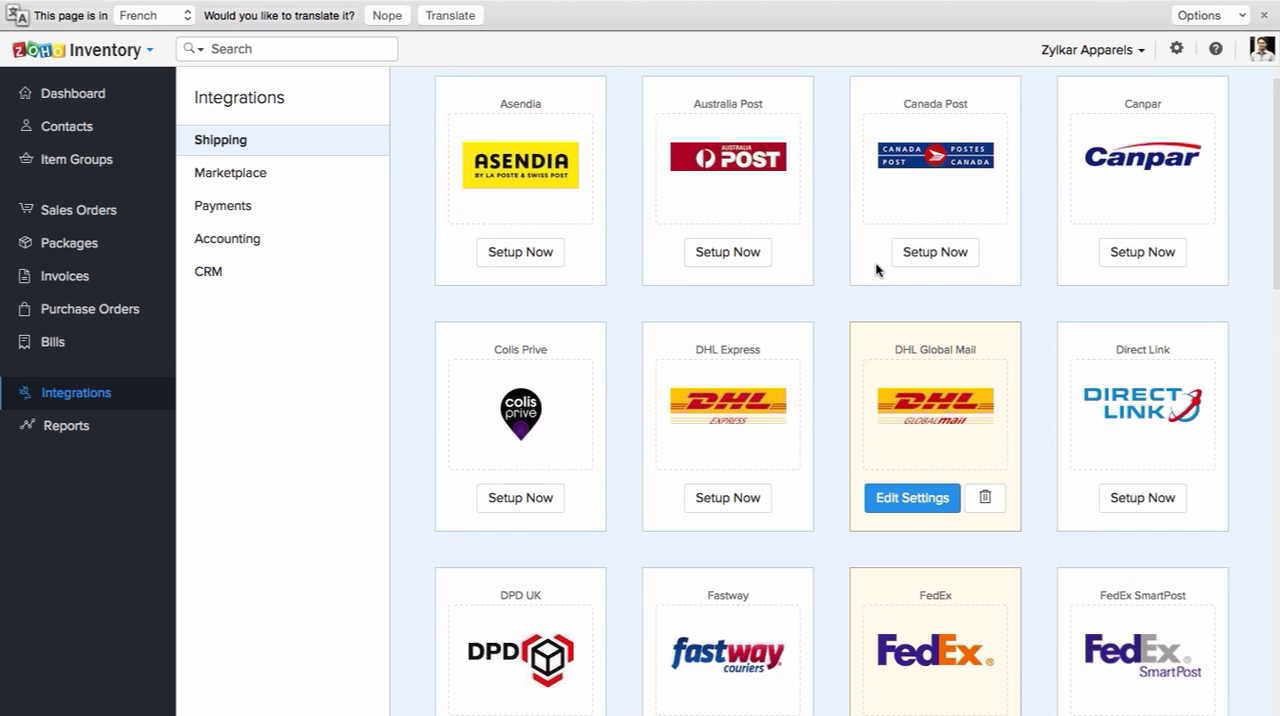
pyautogui.scroll(-1, 876, 269)
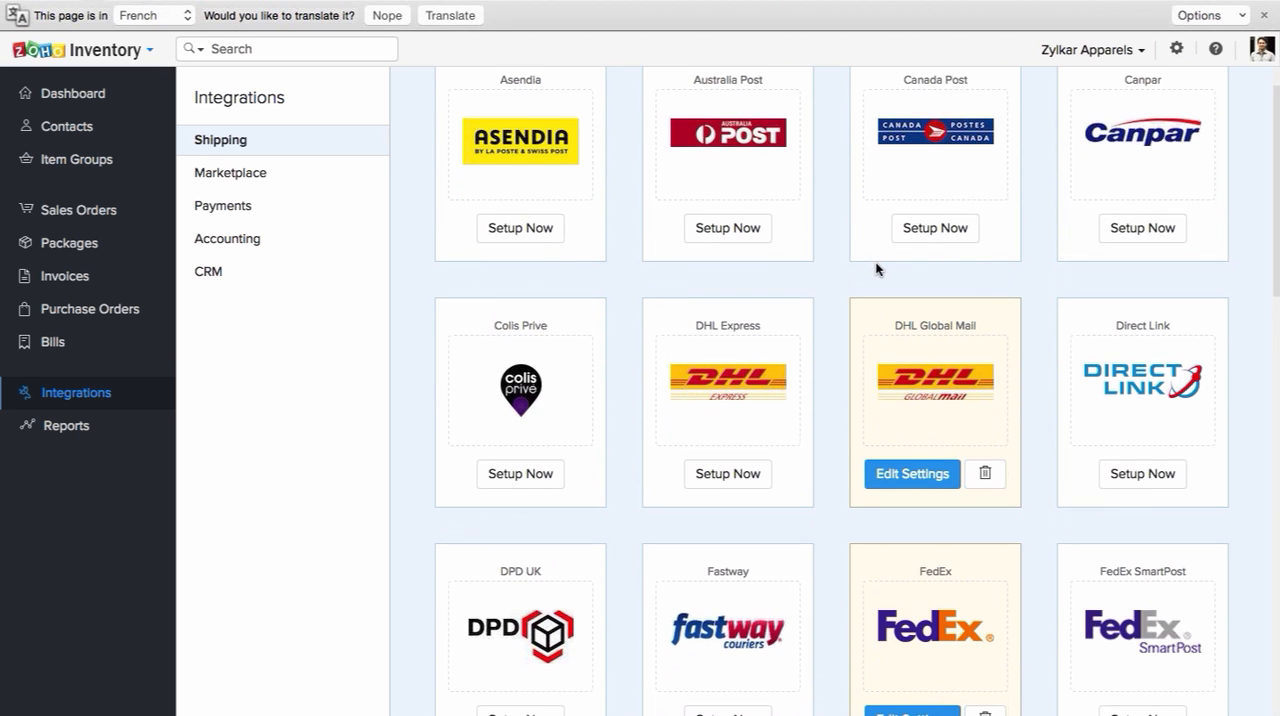
pyautogui.scroll(-3, 876, 269)
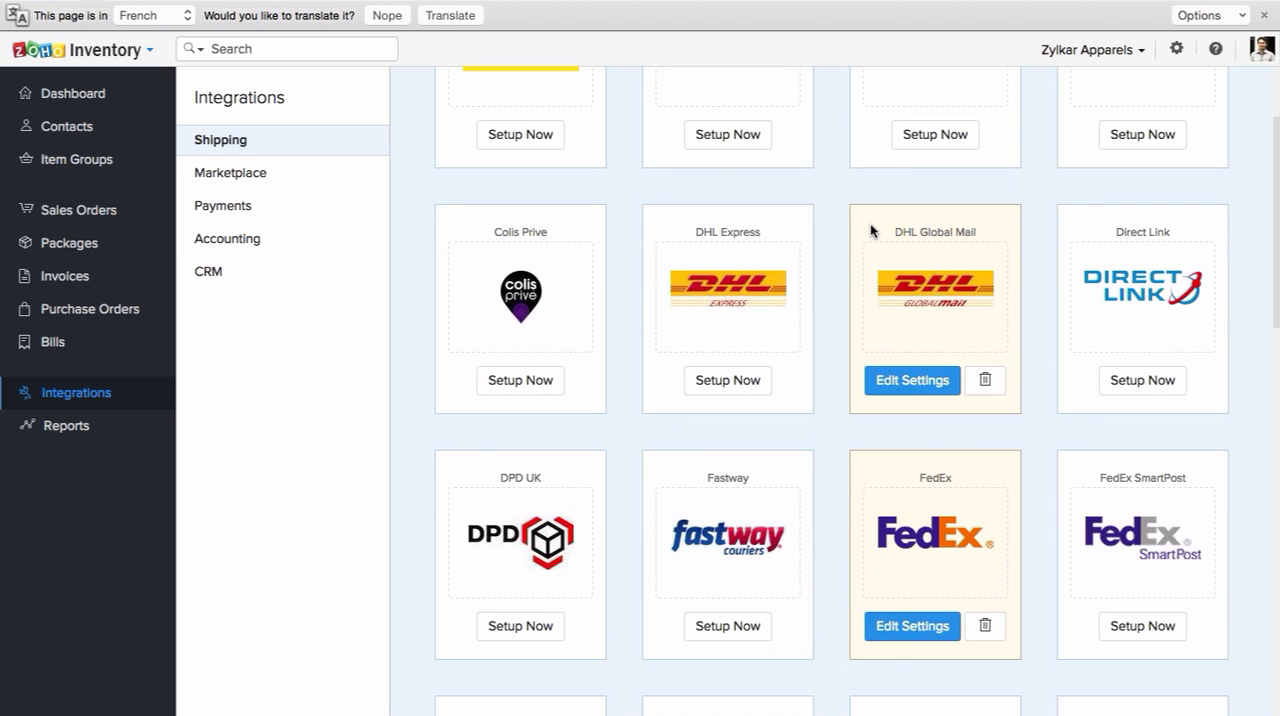
pyautogui.scroll(-5, 870, 230)
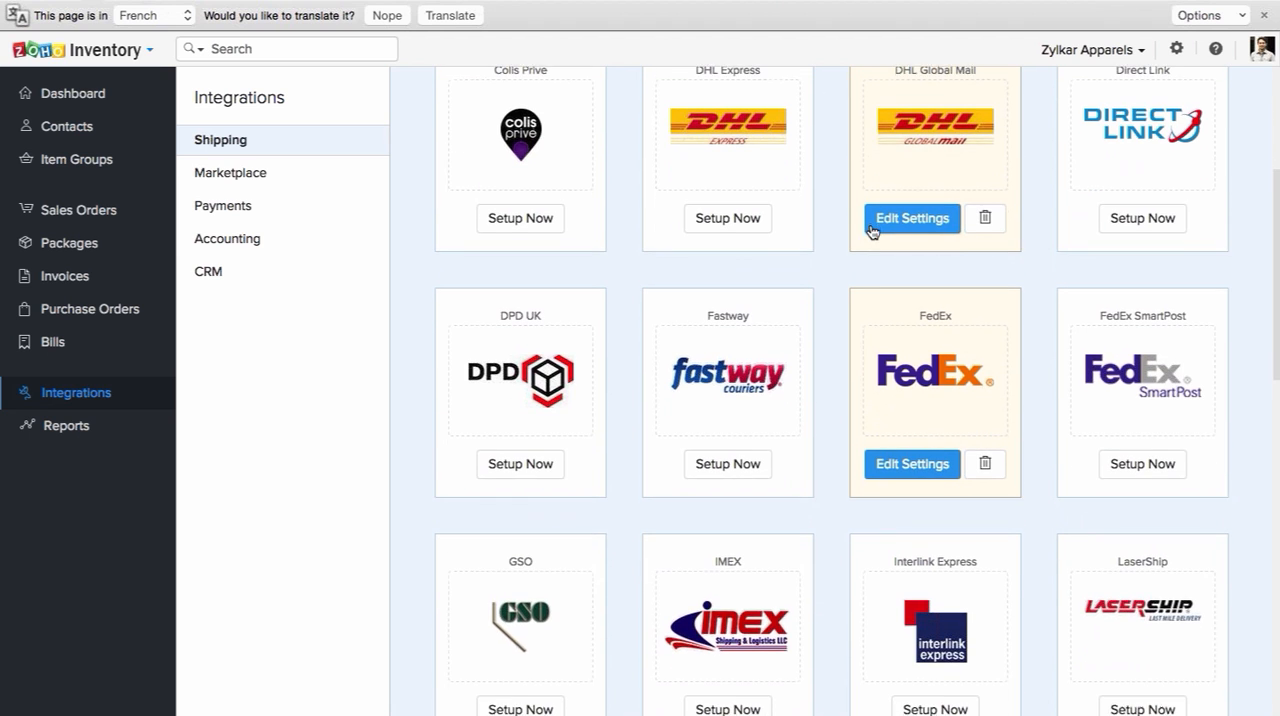
pyautogui.scroll(-1, 872, 231)
# Step: Open the DHL Global Mail integration settings to examine the required credential fields, and close them without saving
pyautogui.rightClick(872, 224)
pyautogui.click(806, 235)
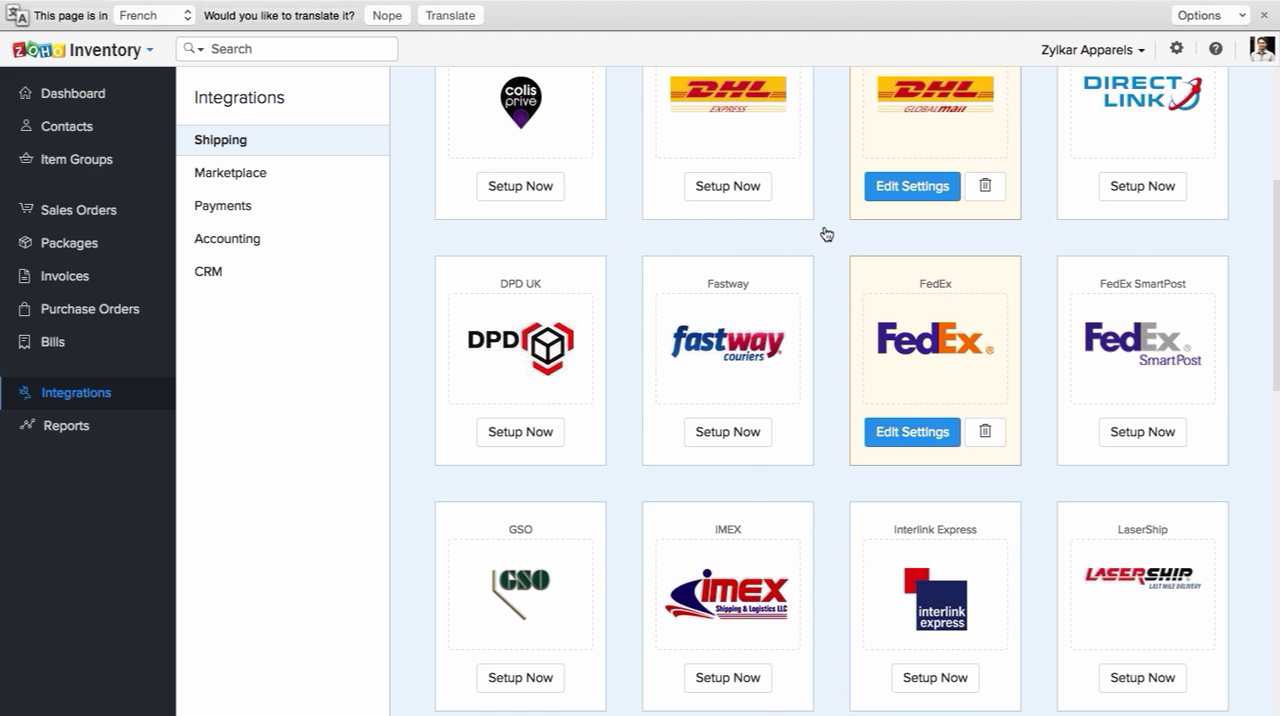
pyautogui.click(912, 190)
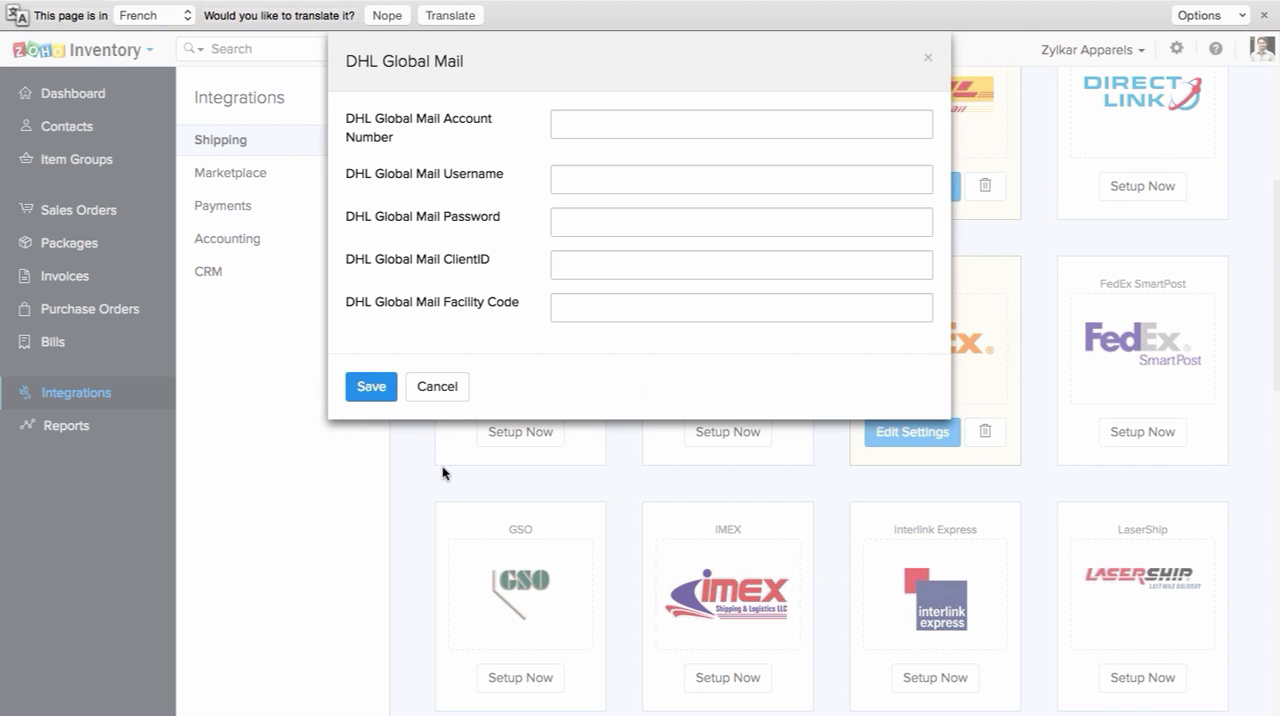
pyautogui.click(436, 398)
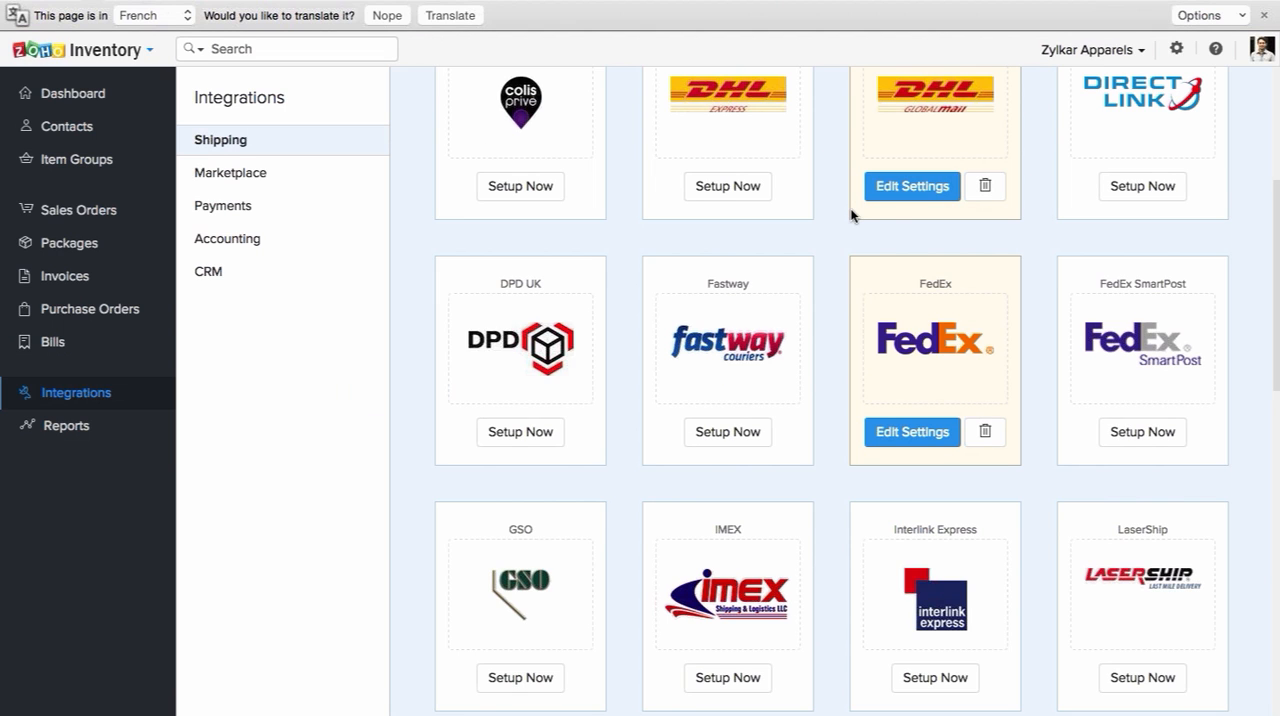
# Step: Look through the remaining shipping carriers to the end of the list, and switch to the marketplace integrations and back to shipping
pyautogui.scroll(-3, 851, 290)
pyautogui.scroll(-5, 851, 292)
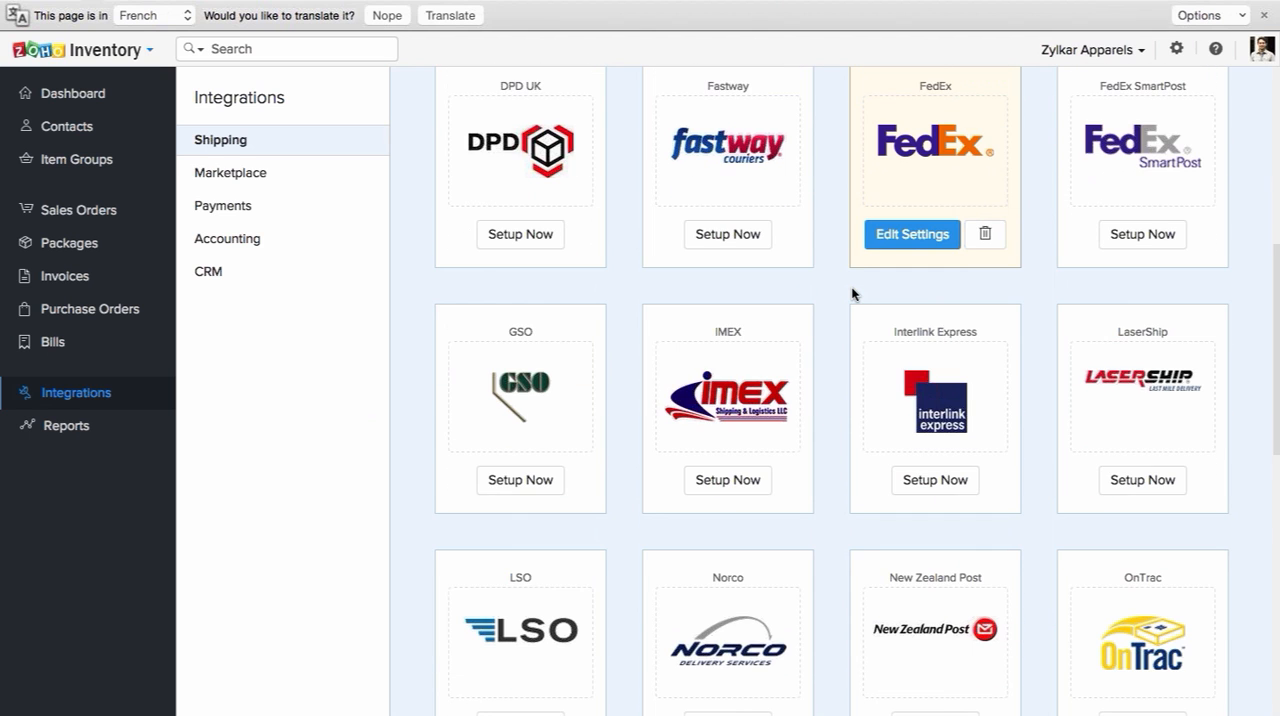
pyautogui.scroll(-6, 851, 293)
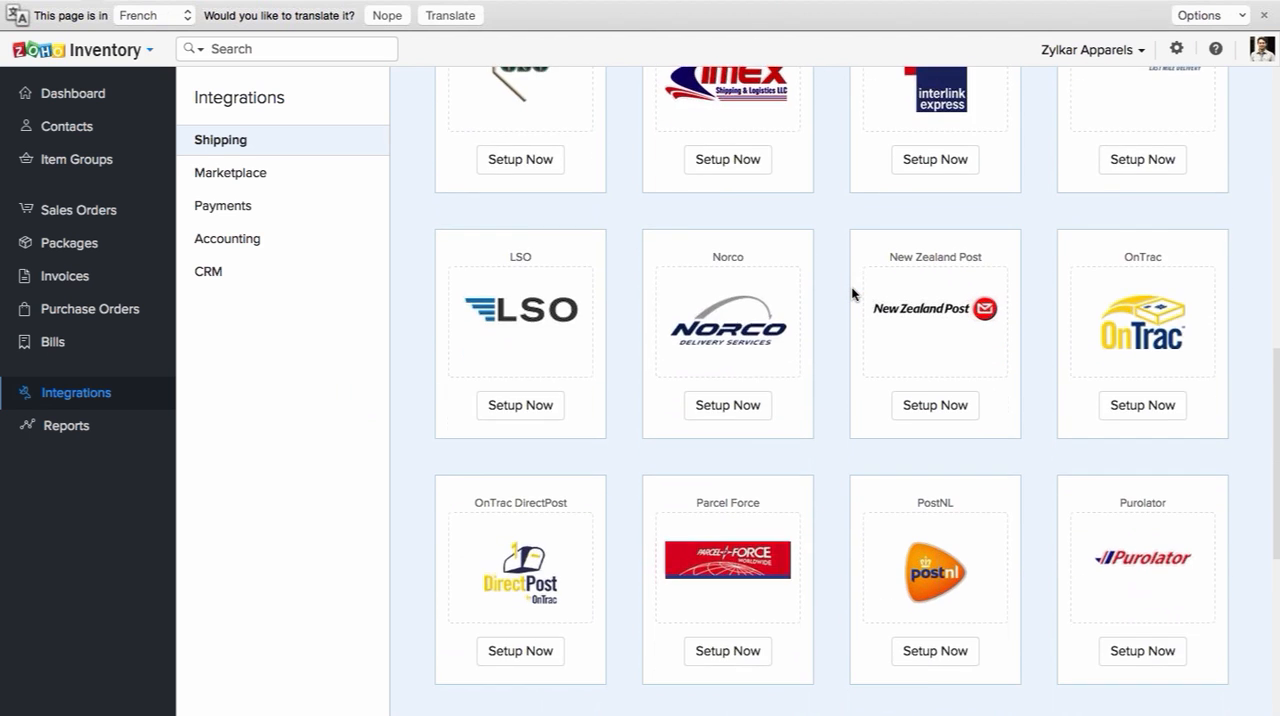
pyautogui.scroll(-2, 852, 293)
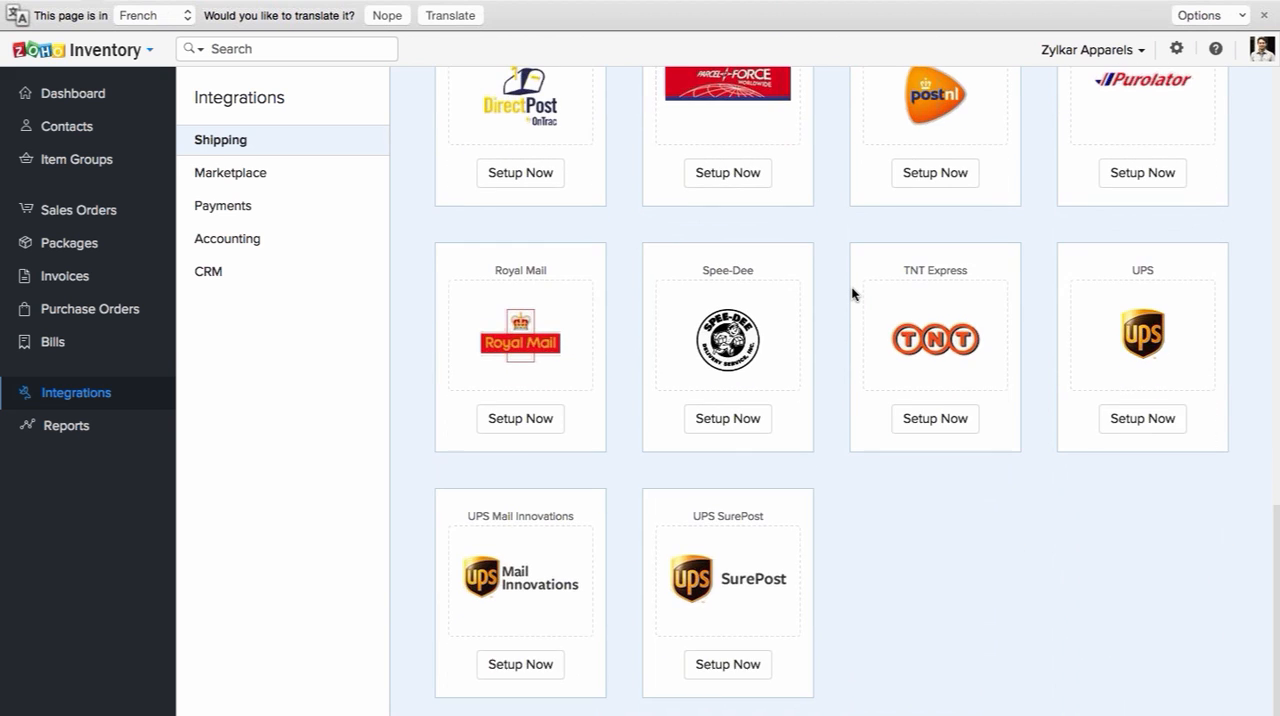
pyautogui.scroll(18, 851, 292)
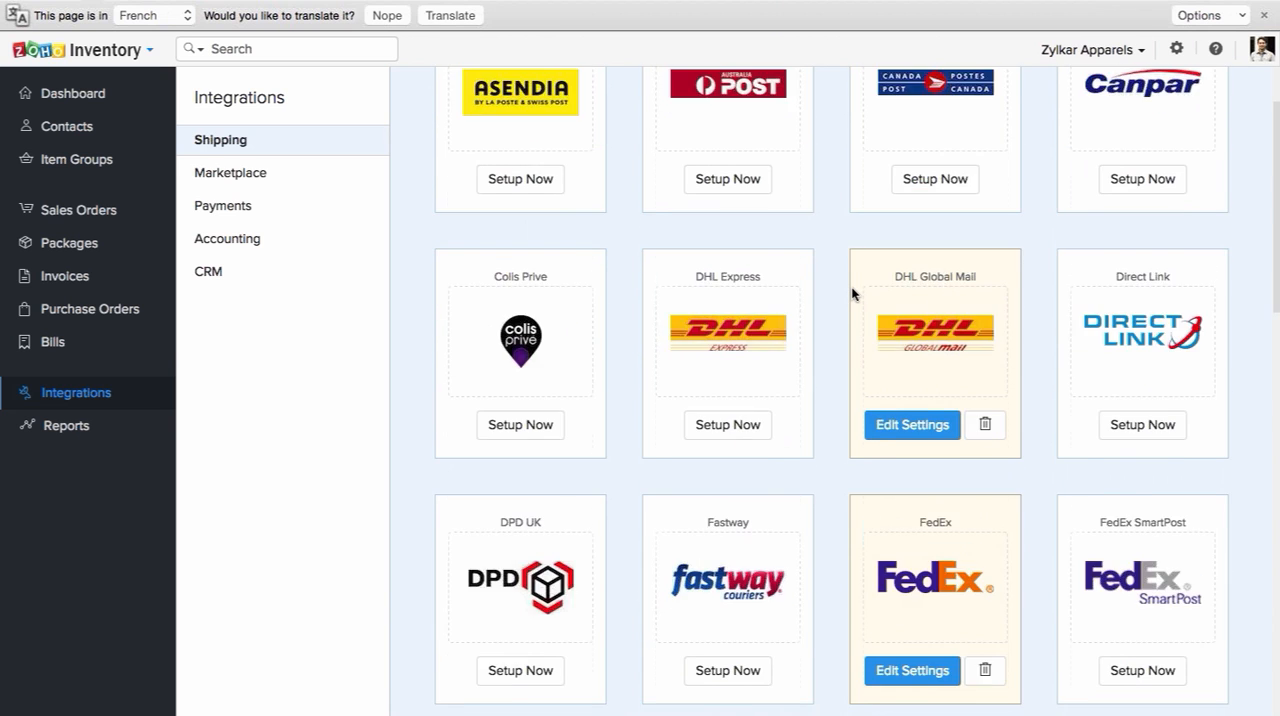
pyautogui.scroll(-2, 852, 293)
pyautogui.scroll(2, 852, 293)
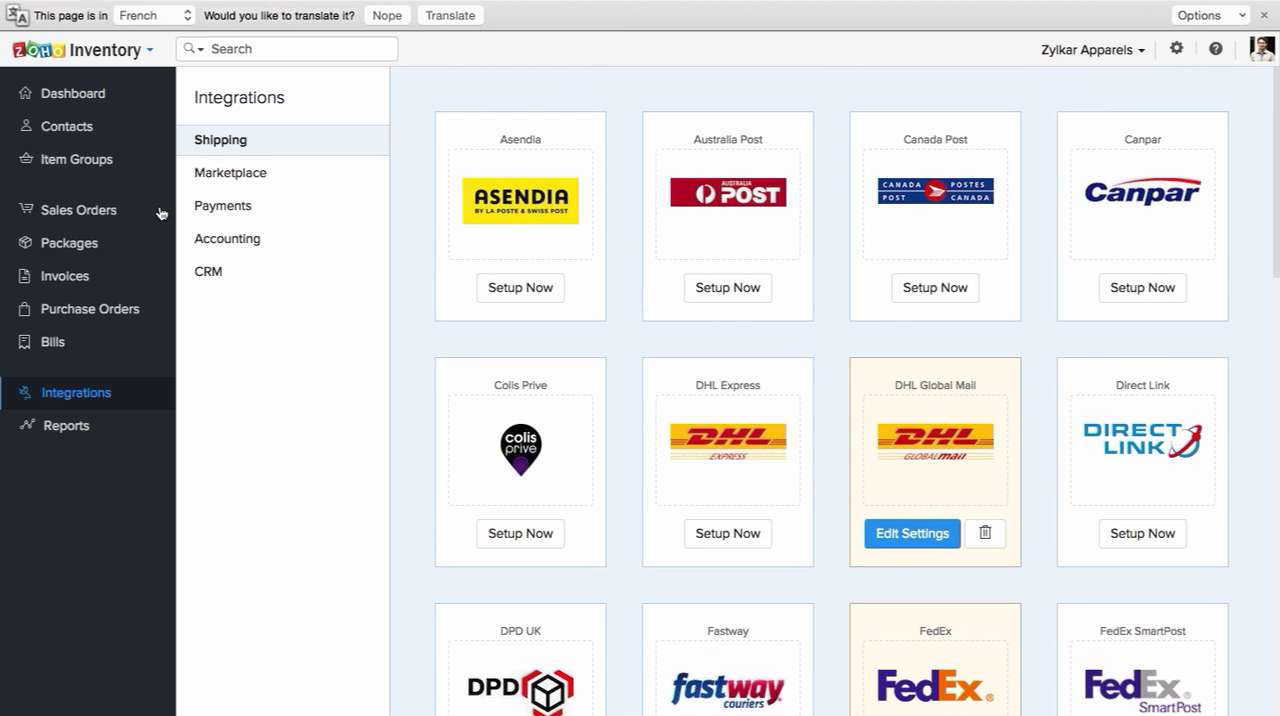
pyautogui.click(229, 175)
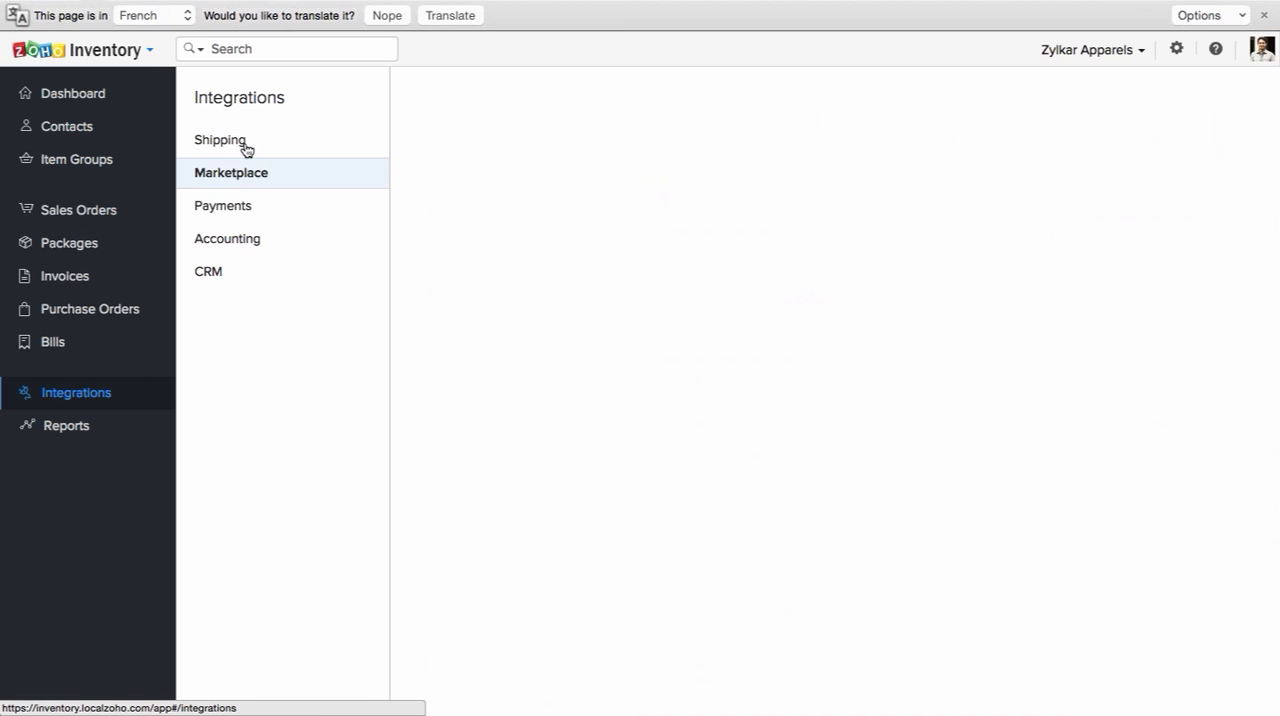
pyautogui.click(244, 146)
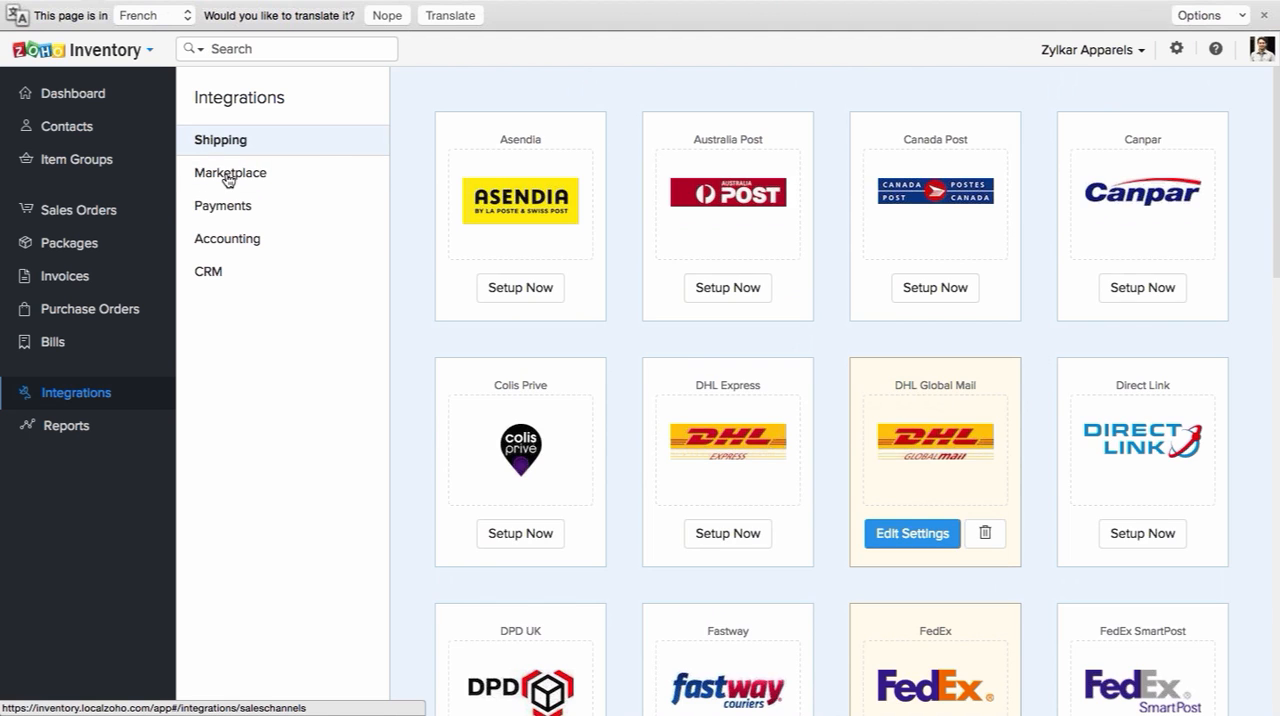
# Step: Check the marketplace and shipping integrations, and examine the PayPal settings in the payment integrations, closing them without saving
pyautogui.click(229, 178)
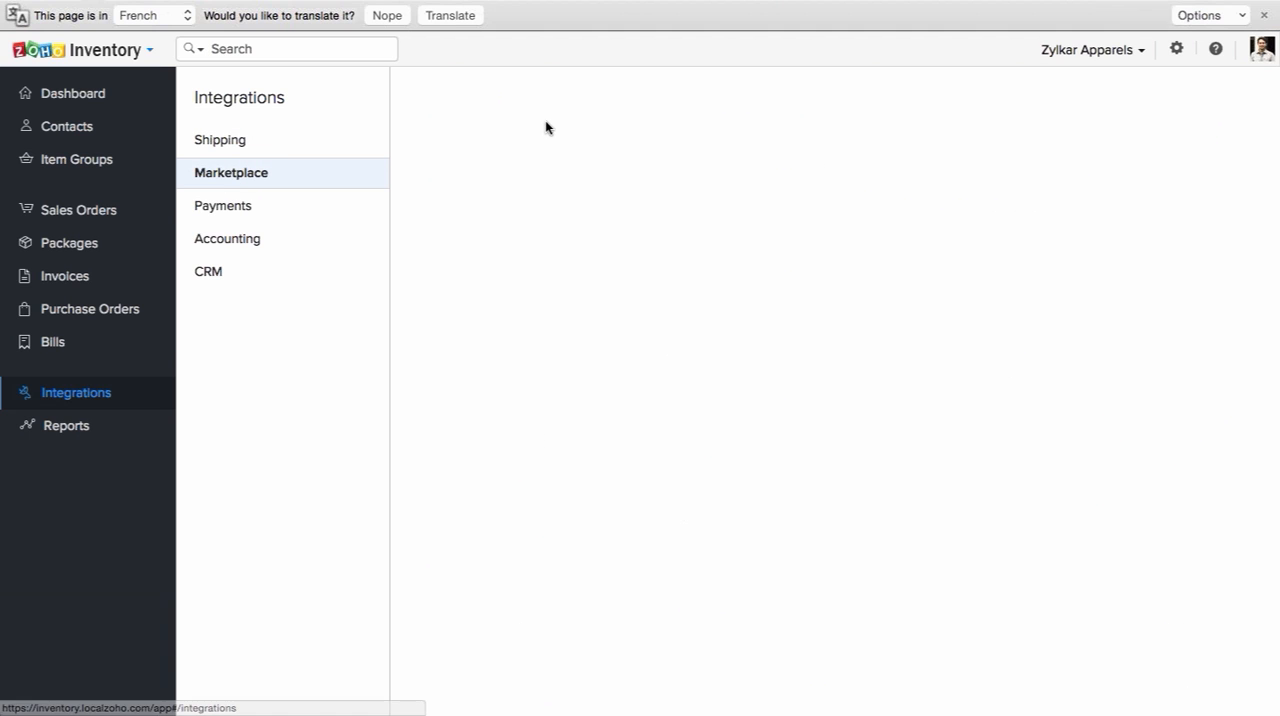
pyautogui.click(250, 148)
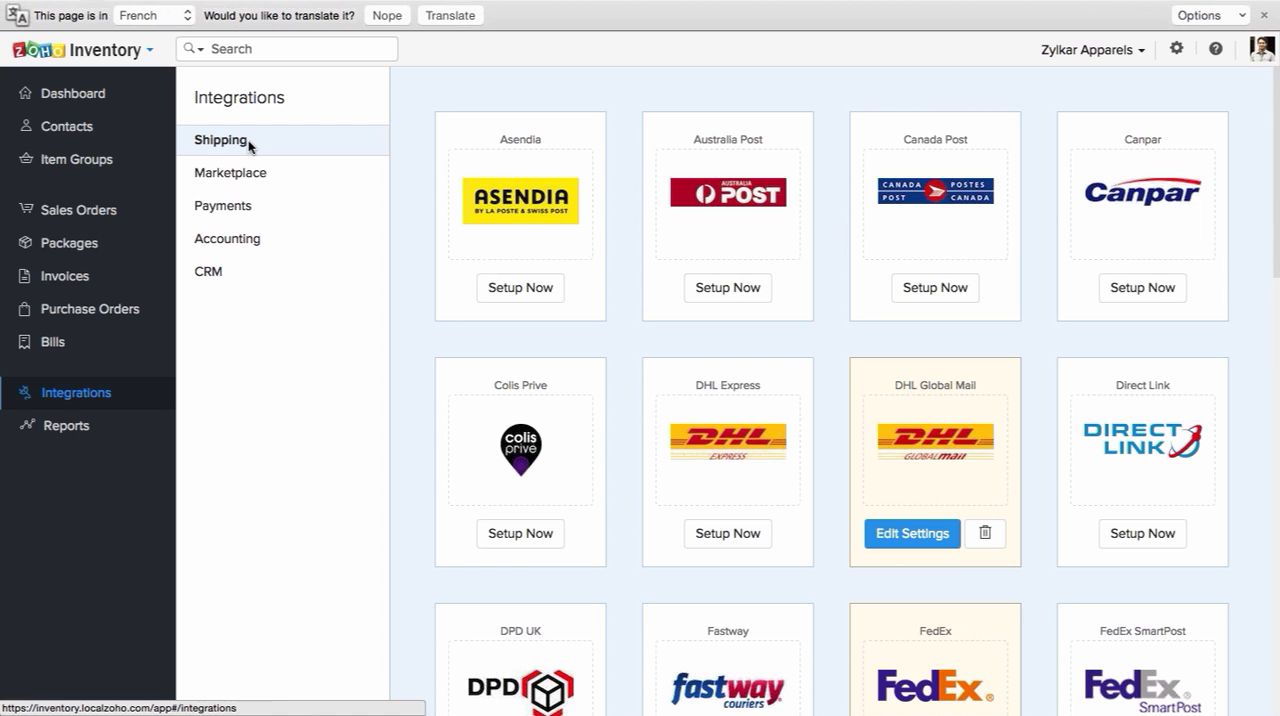
pyautogui.click(257, 207)
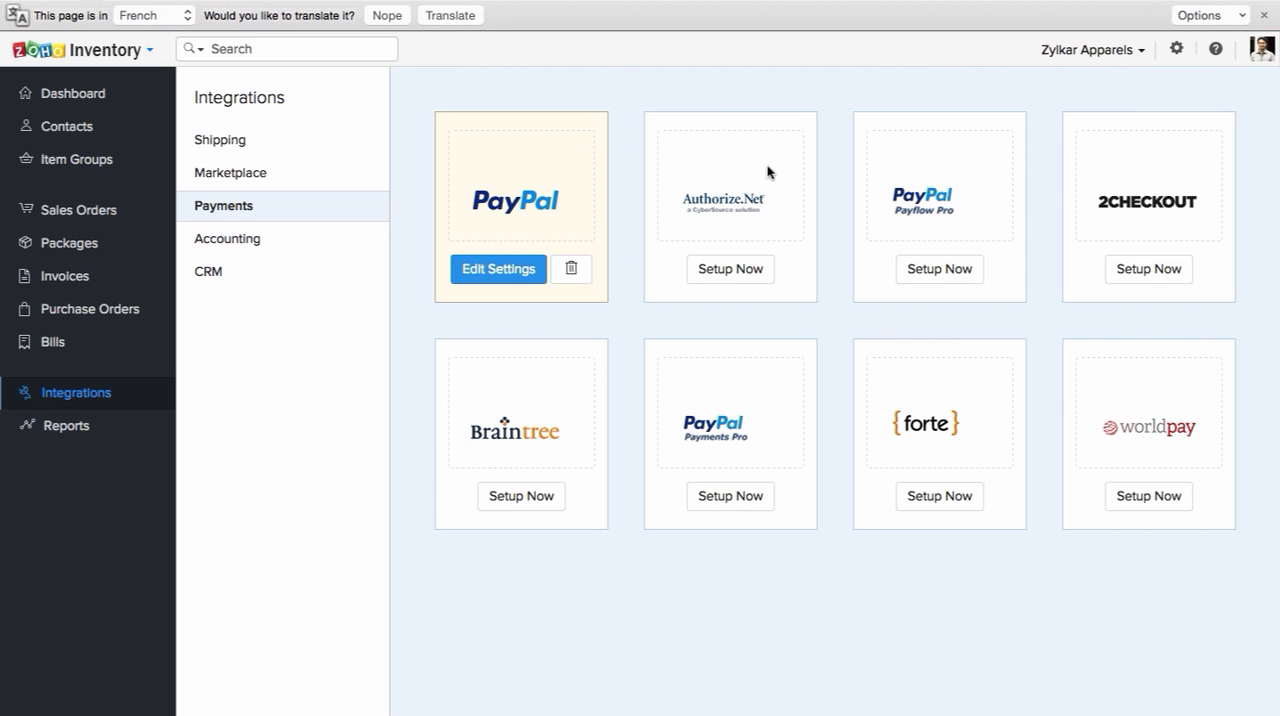
pyautogui.click(479, 281)
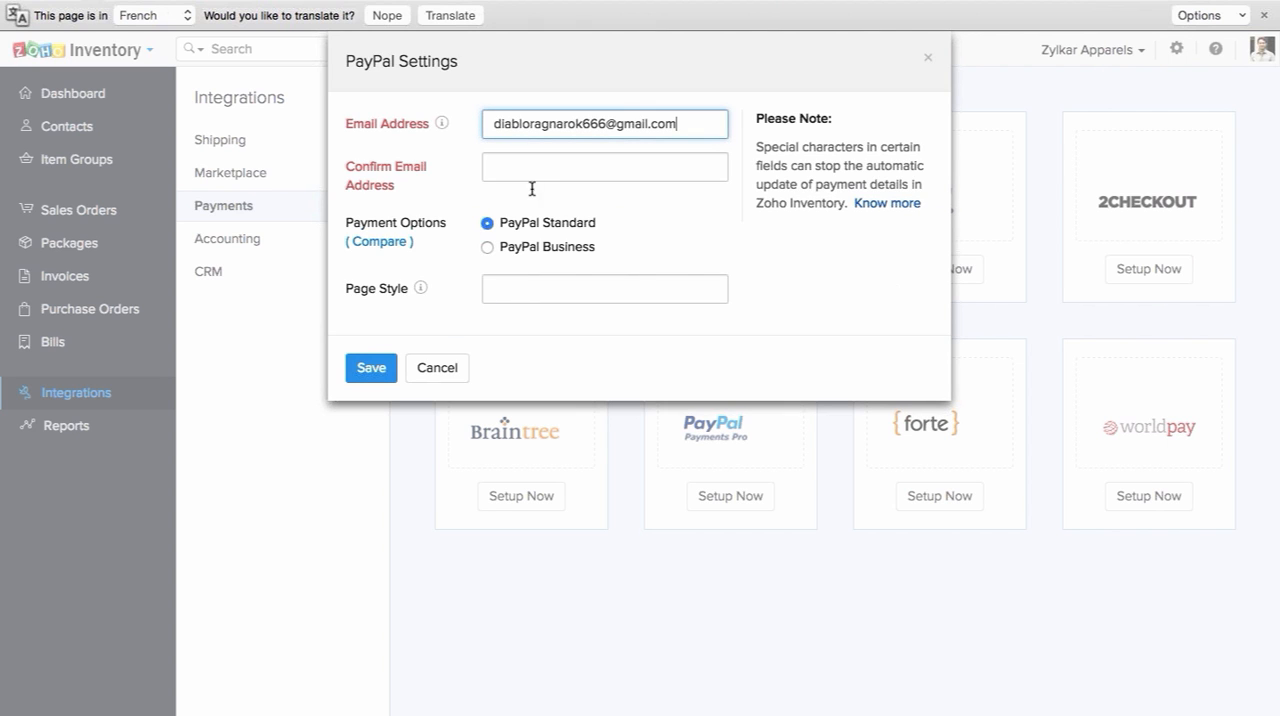
pyautogui.click(444, 368)
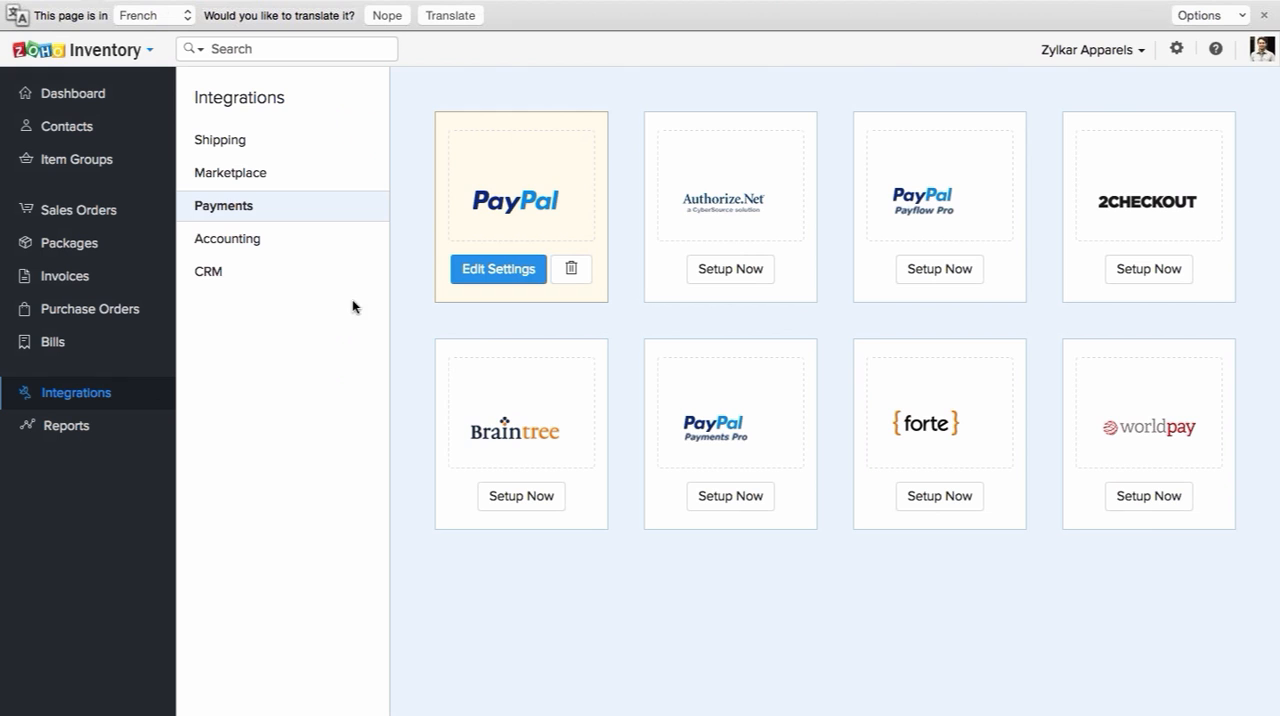
# Step: Open the accounting integrations and review how the Zoho Books integration works, with its benefits and important note
pyautogui.click(256, 245)
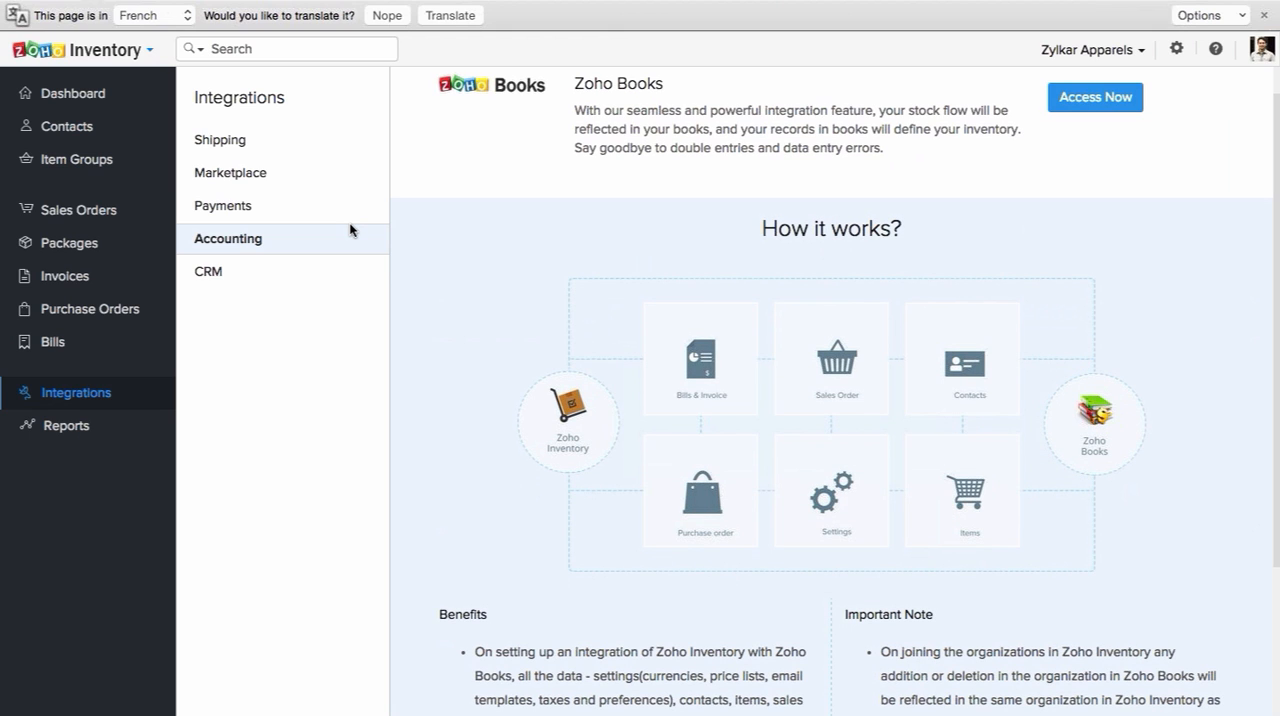
pyautogui.scroll(-1, 576, 350)
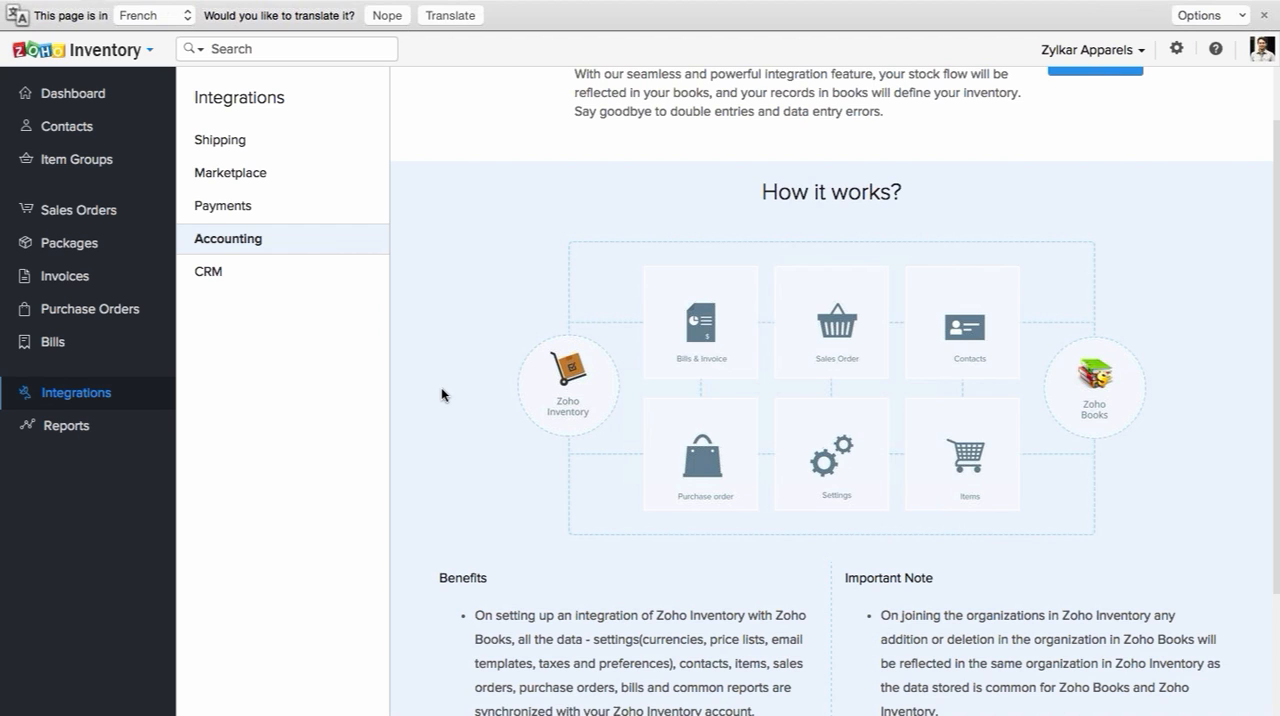
# Step: Open the CRM integrations and review how the Zoho CRM integration works, including its data sync and important note
pyautogui.click(337, 277)
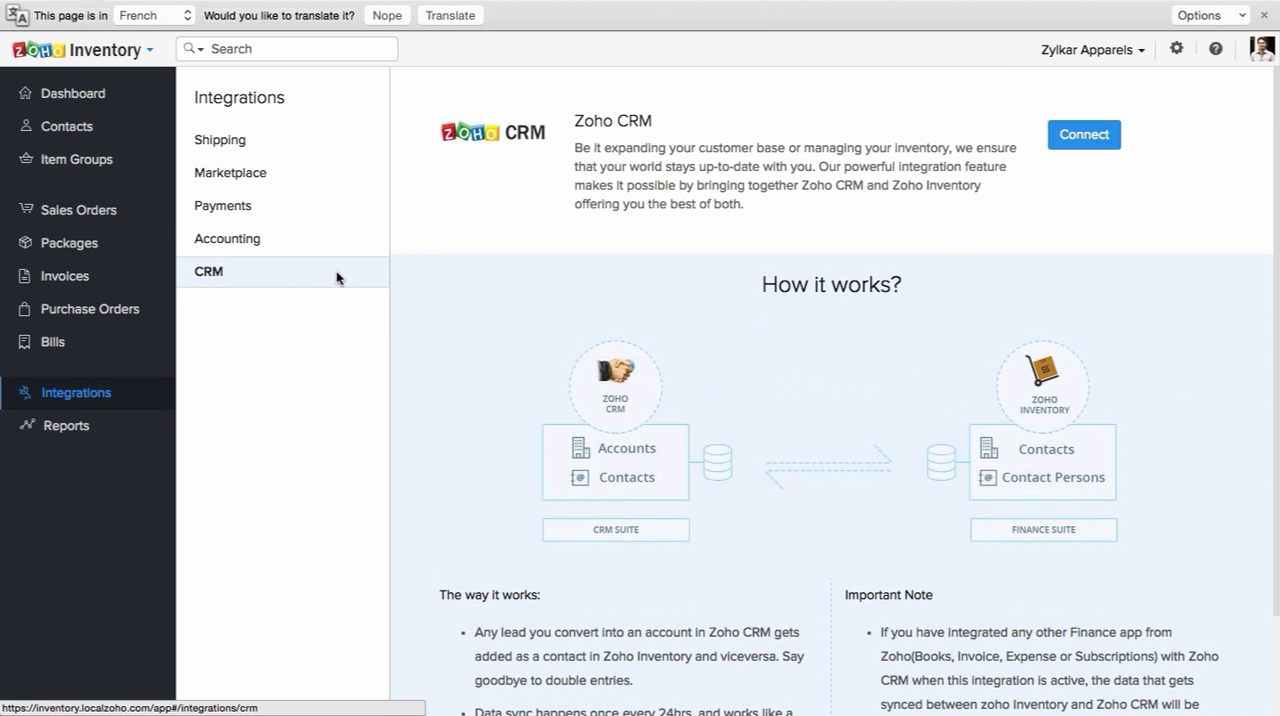
pyautogui.scroll(-2, 601, 270)
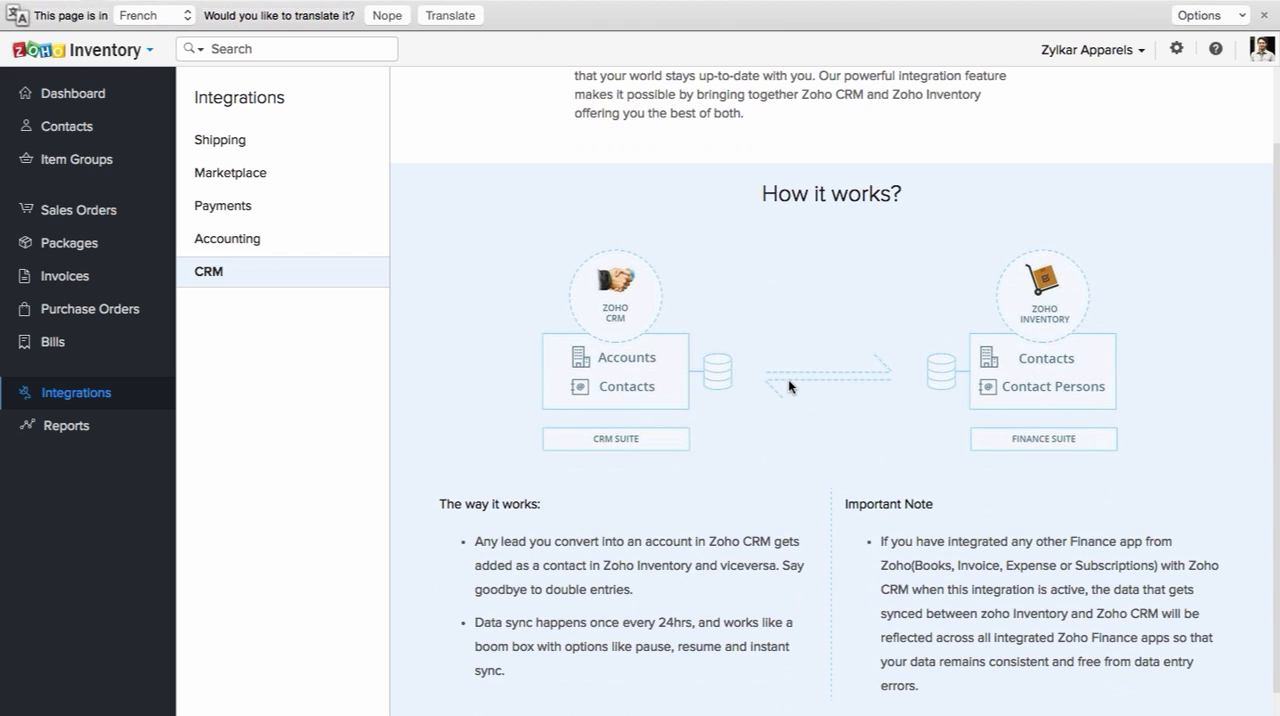
pyautogui.scroll(-1, 789, 381)
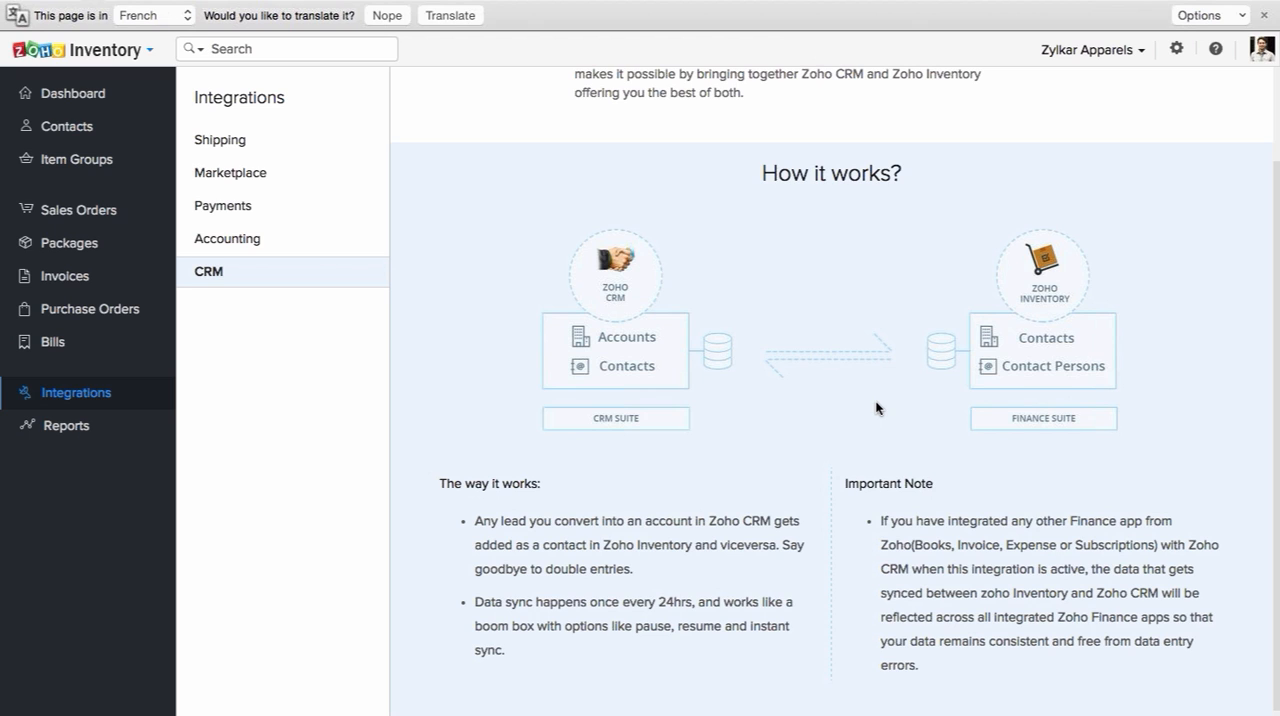
pyautogui.scroll(-1, 876, 408)
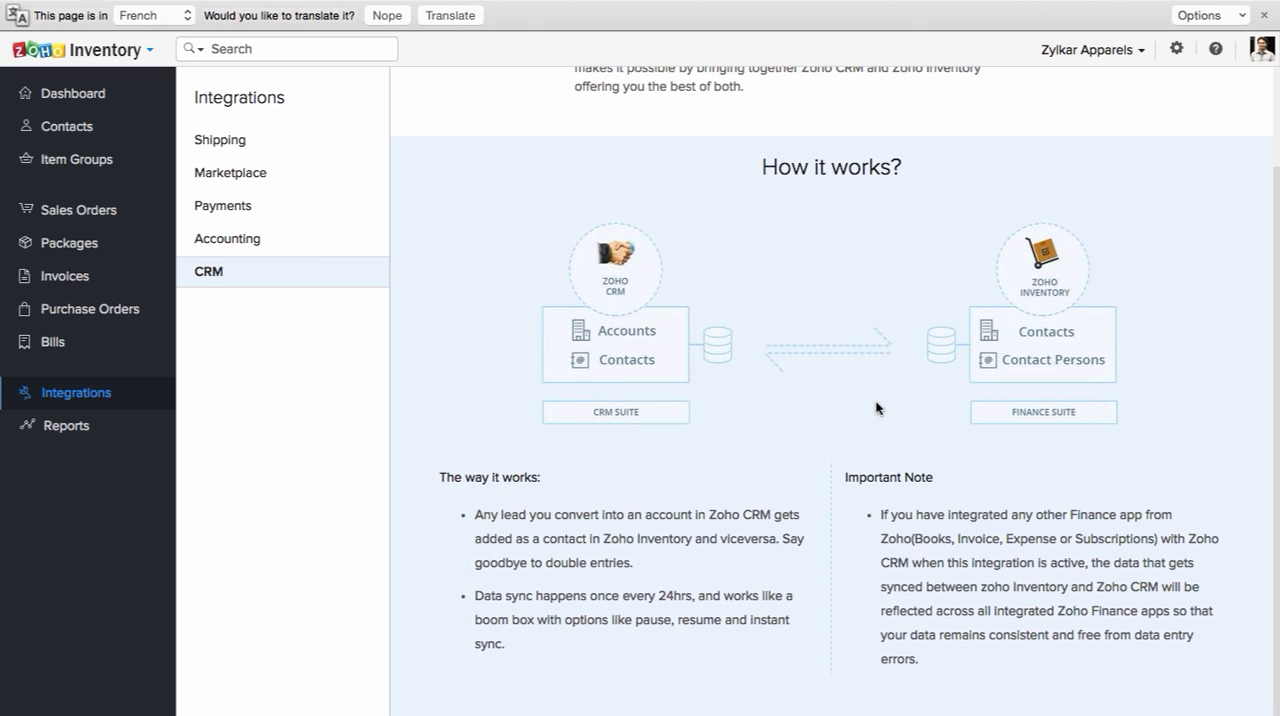
pyautogui.scroll(1, 876, 408)
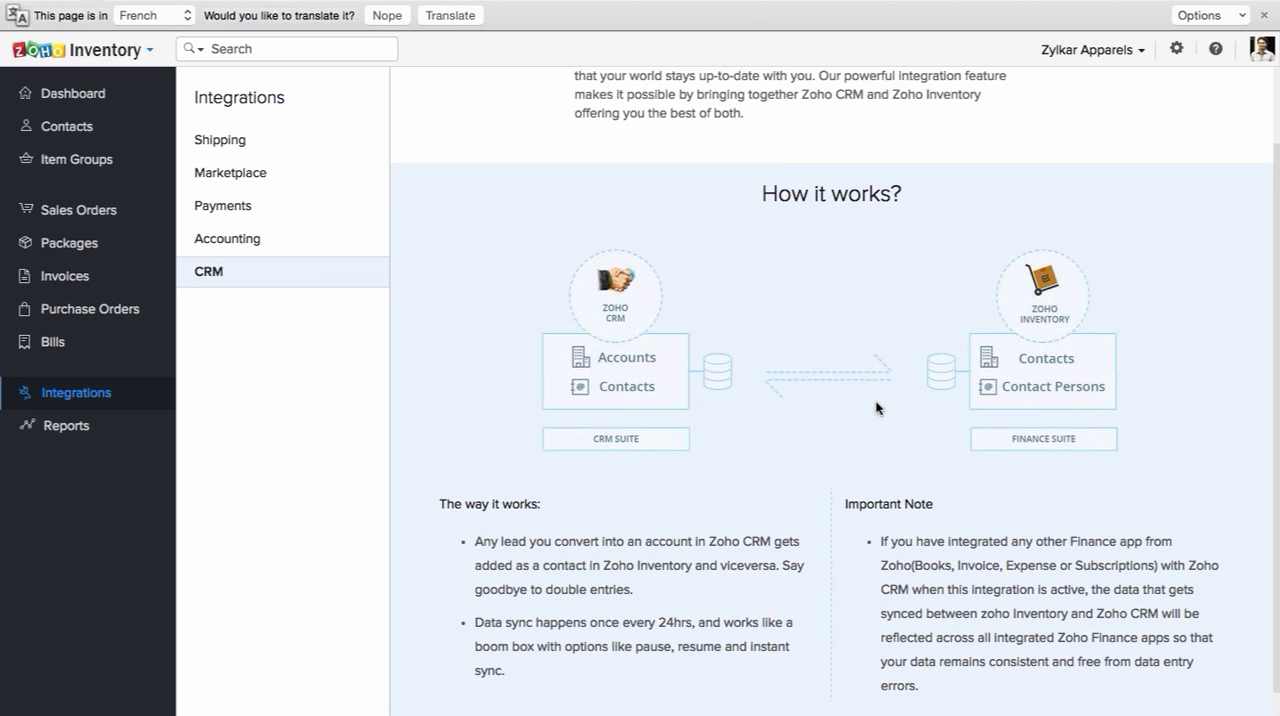
pyautogui.scroll(2, 876, 408)
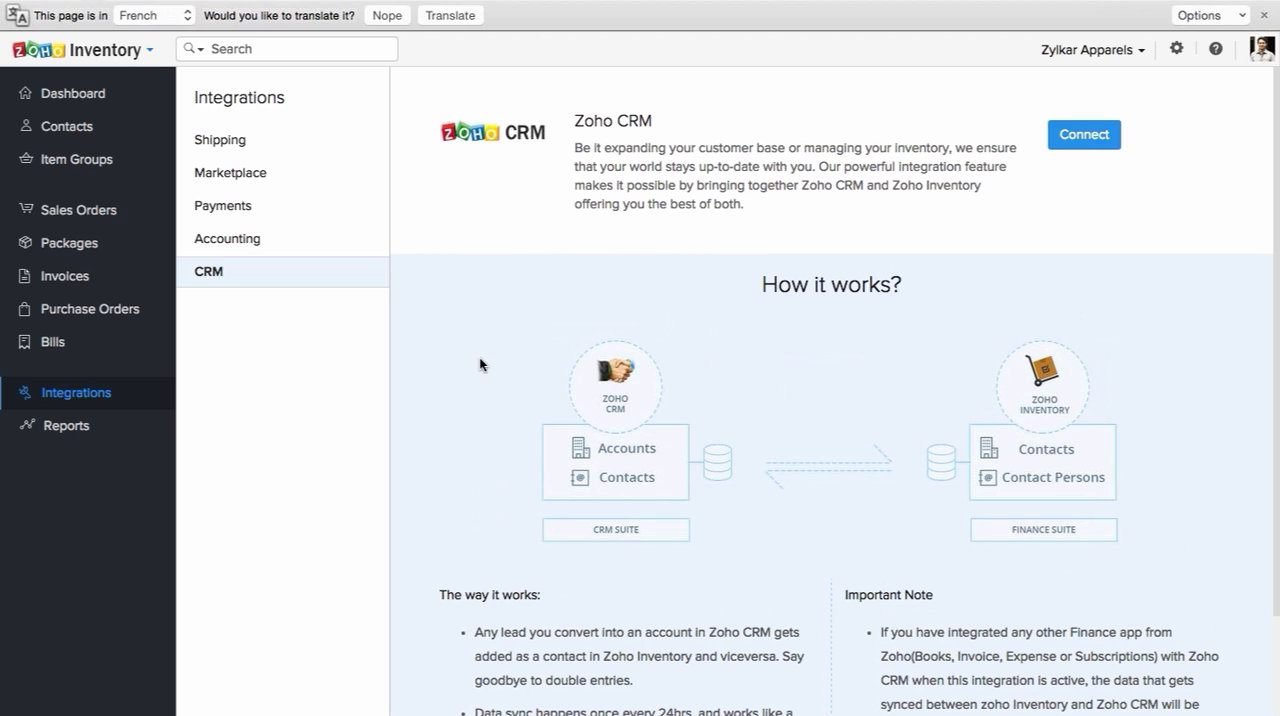
# Step: View the Product Sales Report and its Crochet Lace Blouse-Blue/16 item details, return to the reports list, and go to the dashboard
pyautogui.click(66, 426)
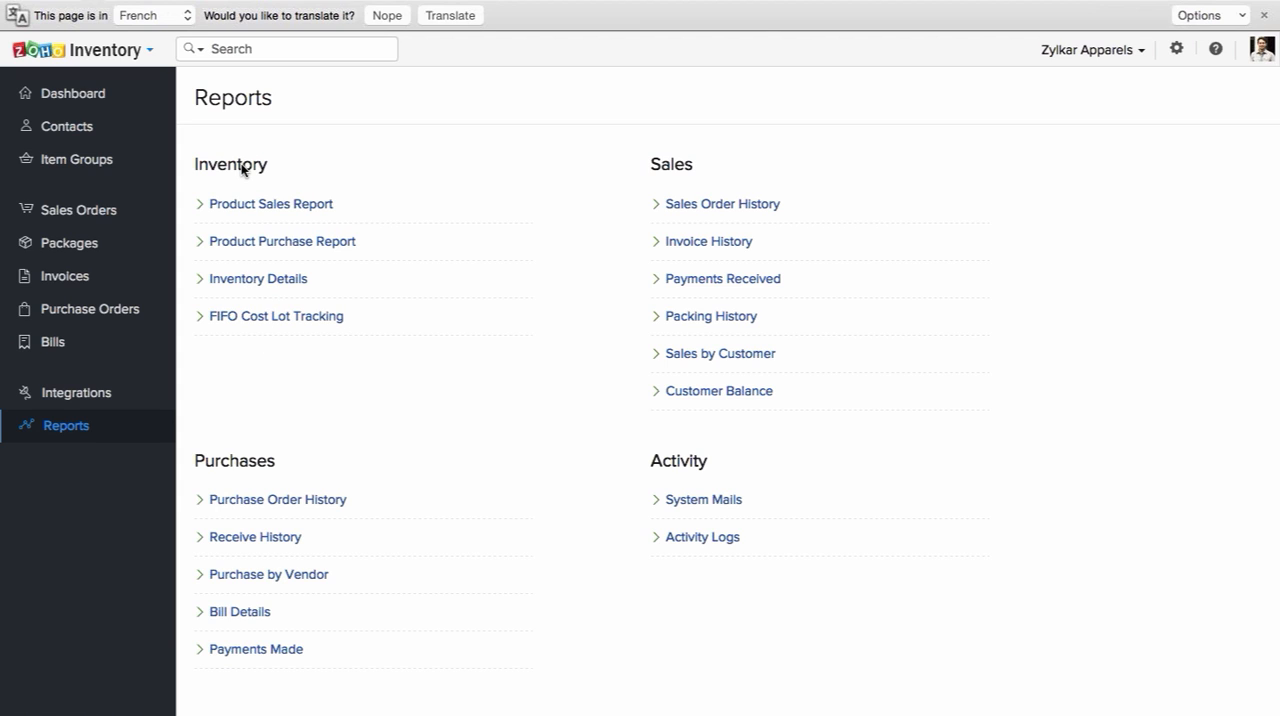
pyautogui.click(308, 202)
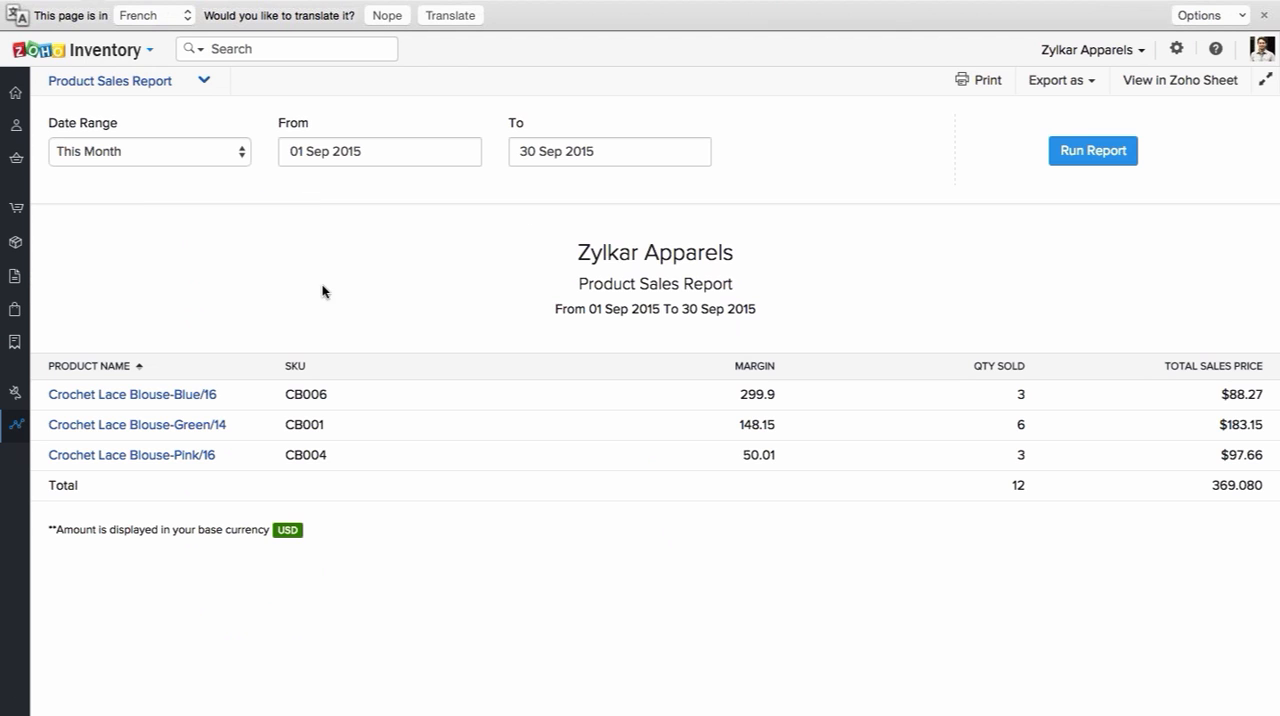
pyautogui.click(210, 396)
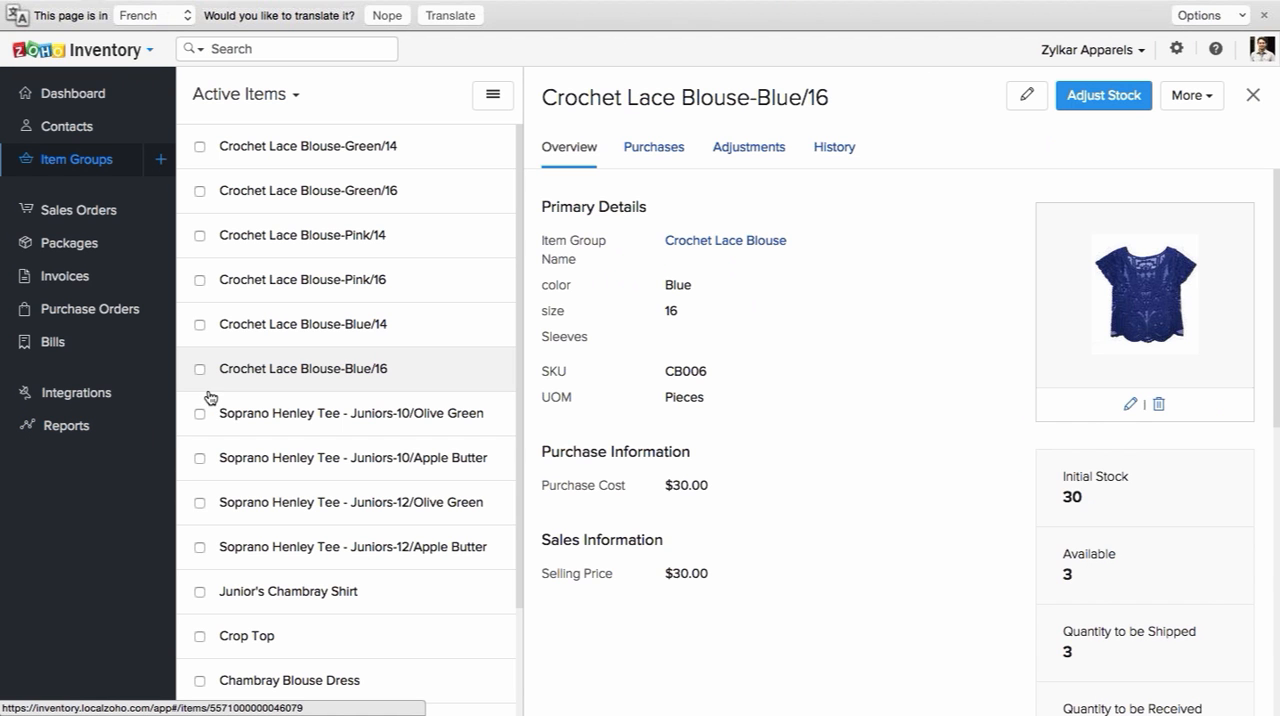
pyautogui.scroll(-2, 760, 358)
pyautogui.scroll(2, 762, 360)
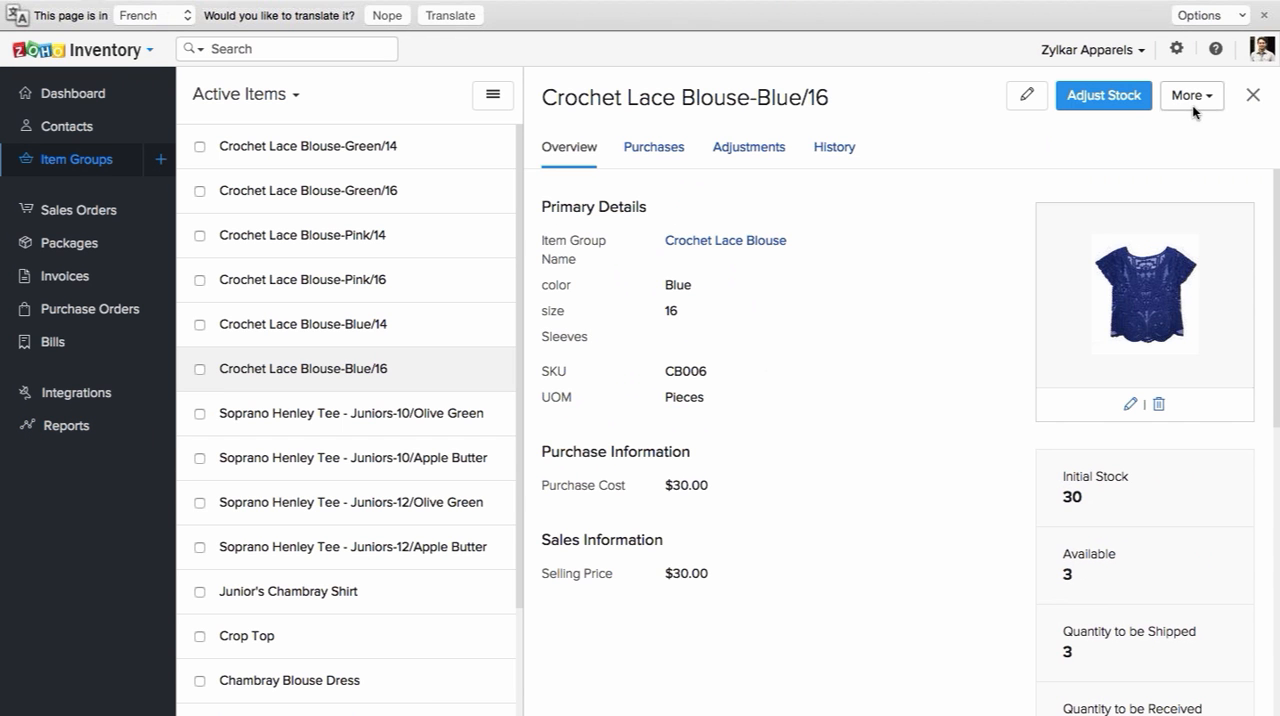
pyautogui.click(1253, 96)
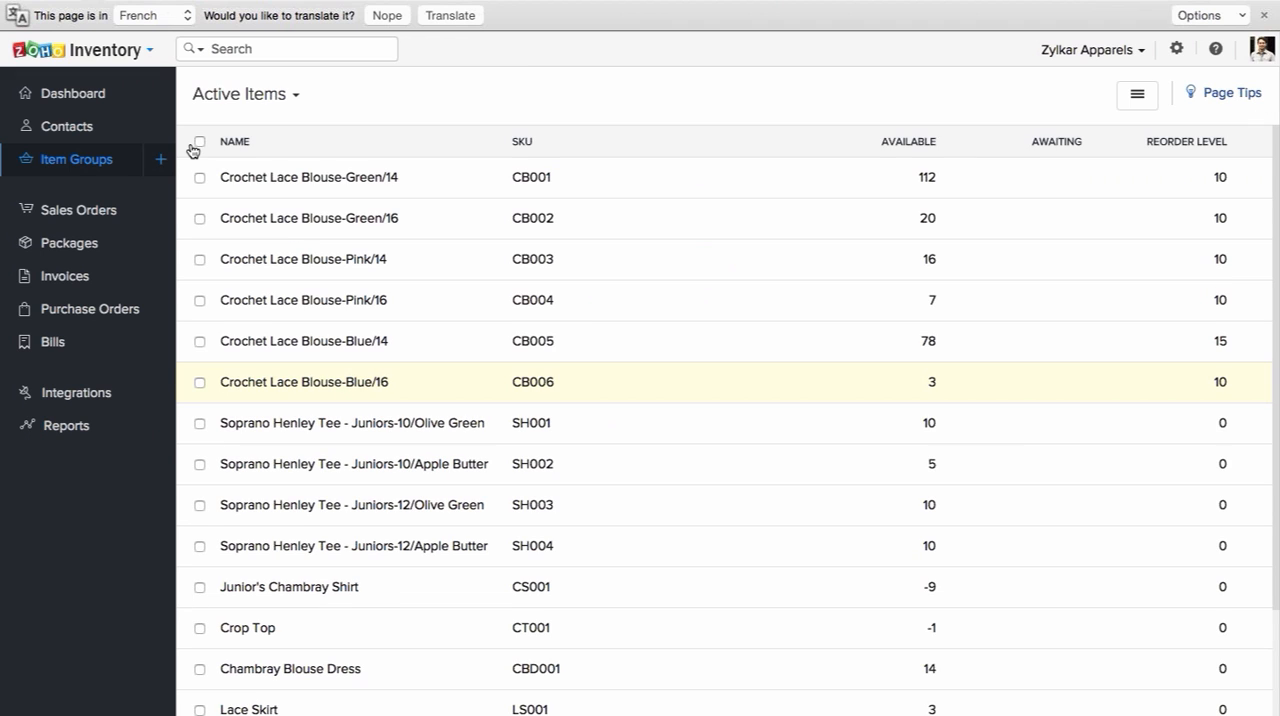
pyautogui.click(84, 427)
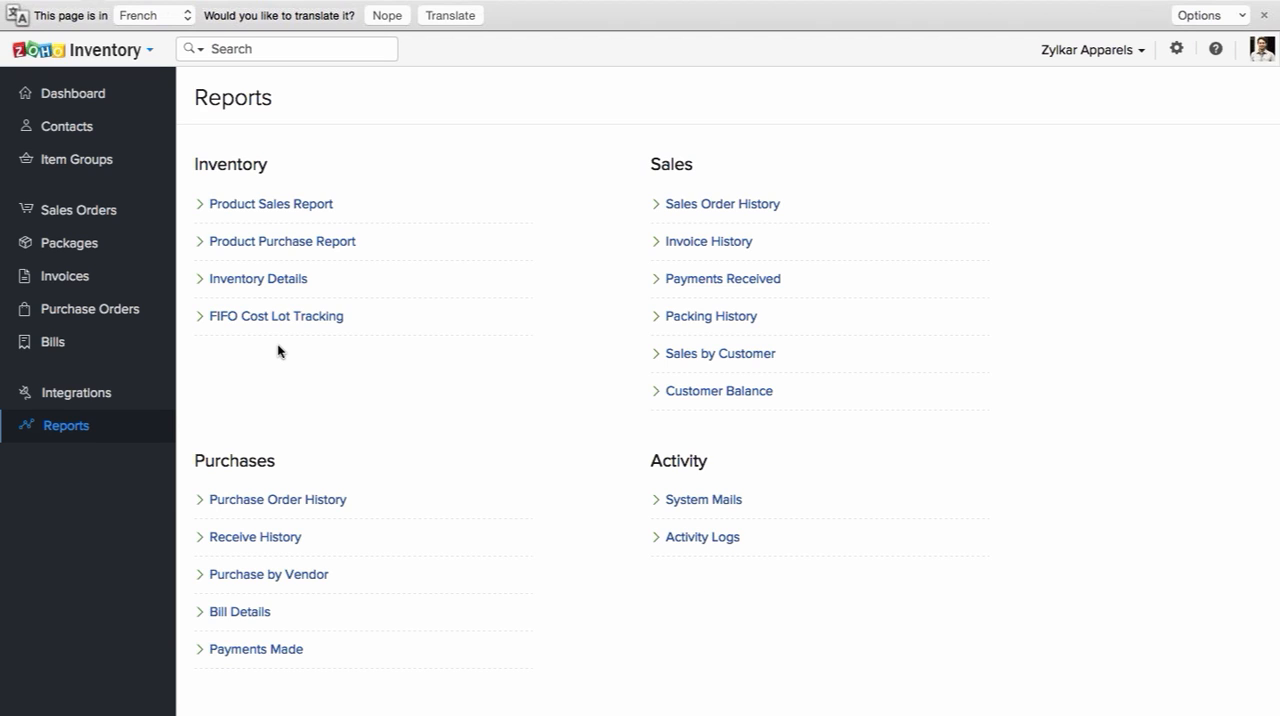
pyautogui.click(98, 100)
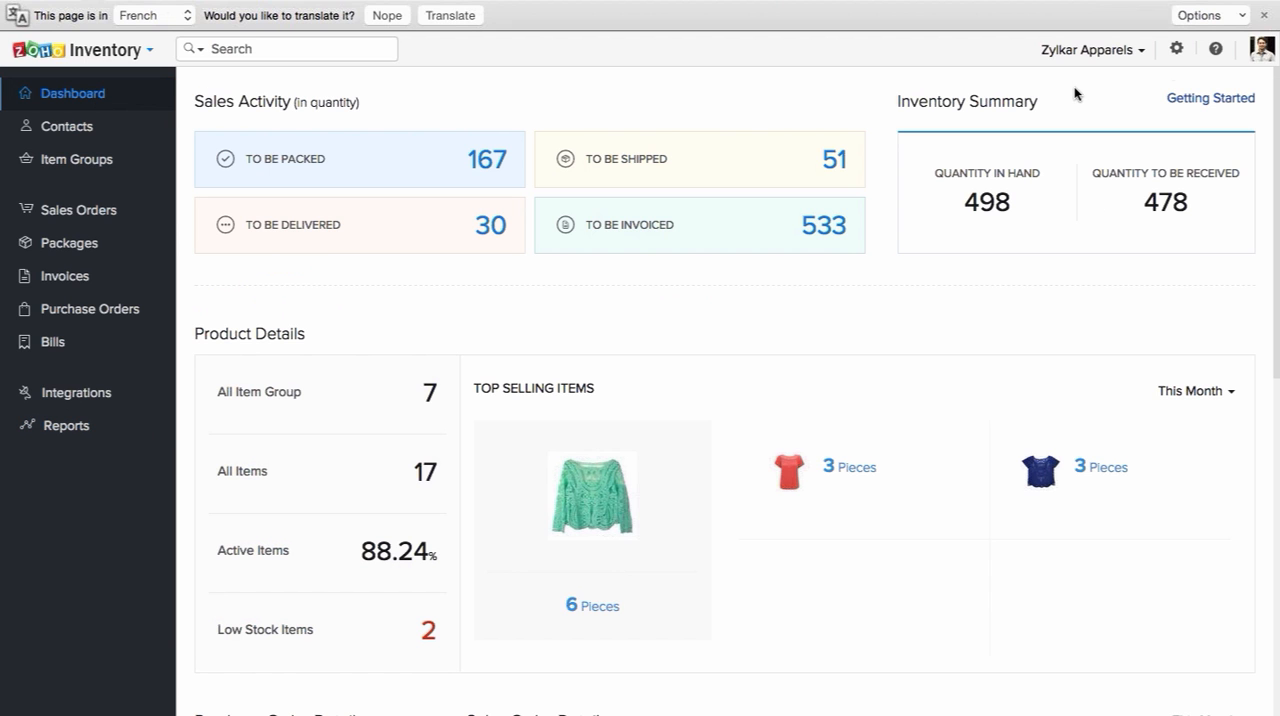
# Step: Open the organization profile settings and review the address, fiscal year, date format and mode of stock tracking options without saving
pyautogui.click(1183, 58)
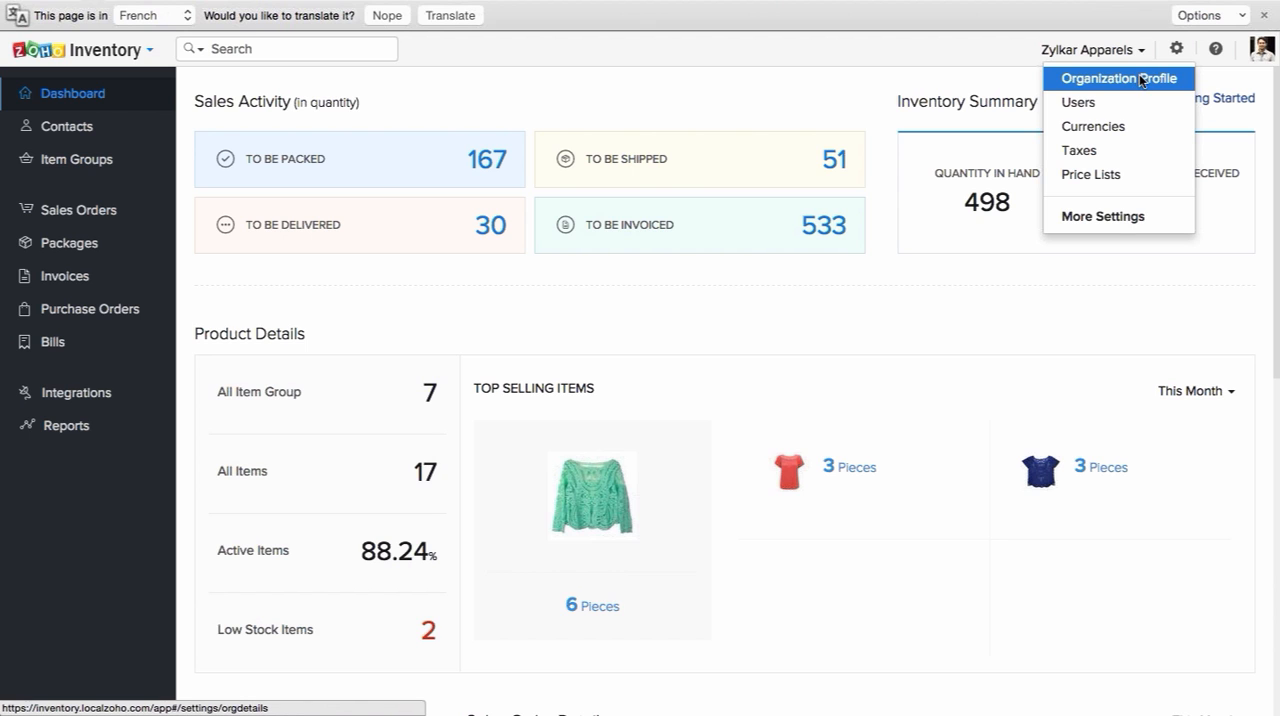
pyautogui.click(1142, 79)
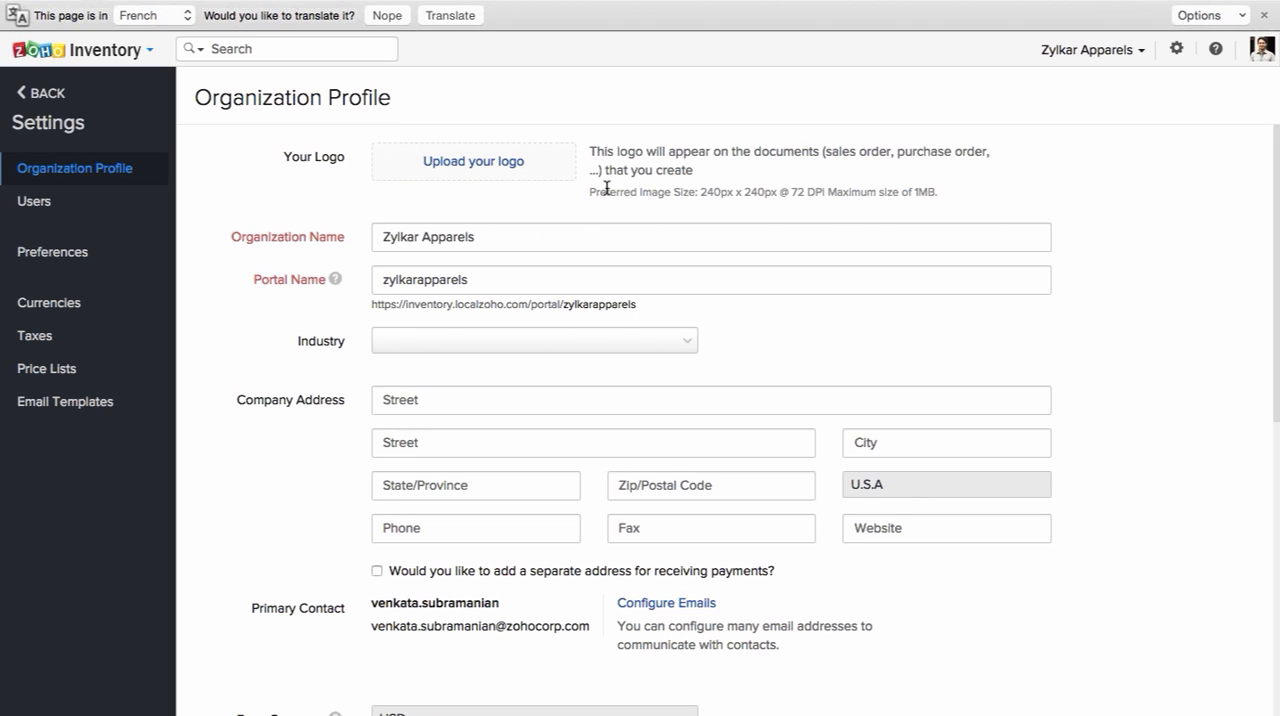
pyautogui.scroll(-1, 657, 193)
pyautogui.scroll(-4, 657, 193)
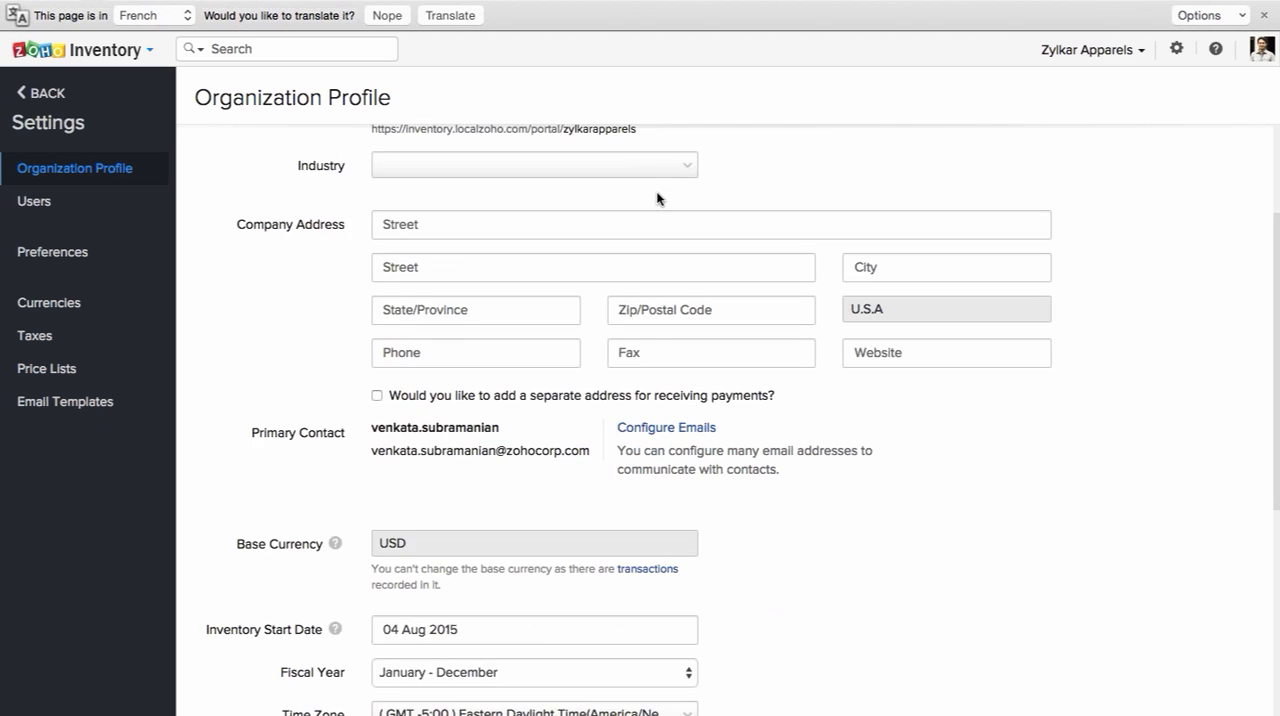
pyautogui.scroll(-1, 657, 198)
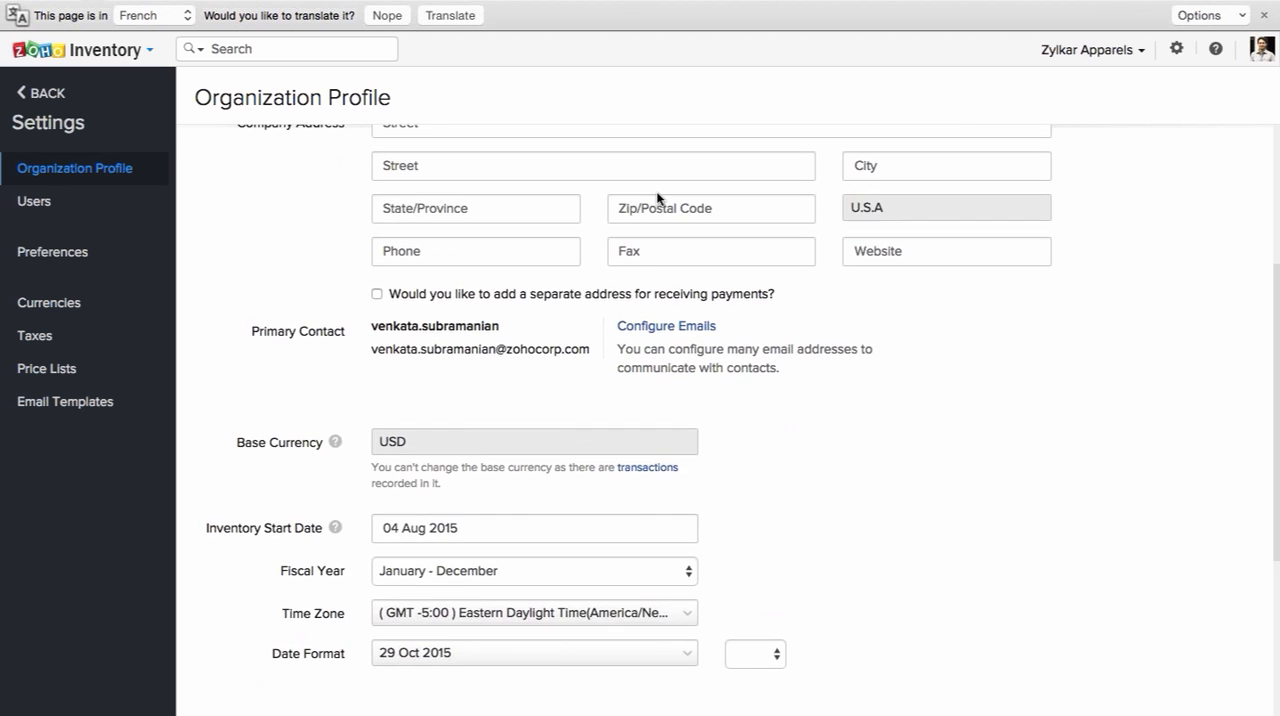
pyautogui.scroll(-4, 657, 198)
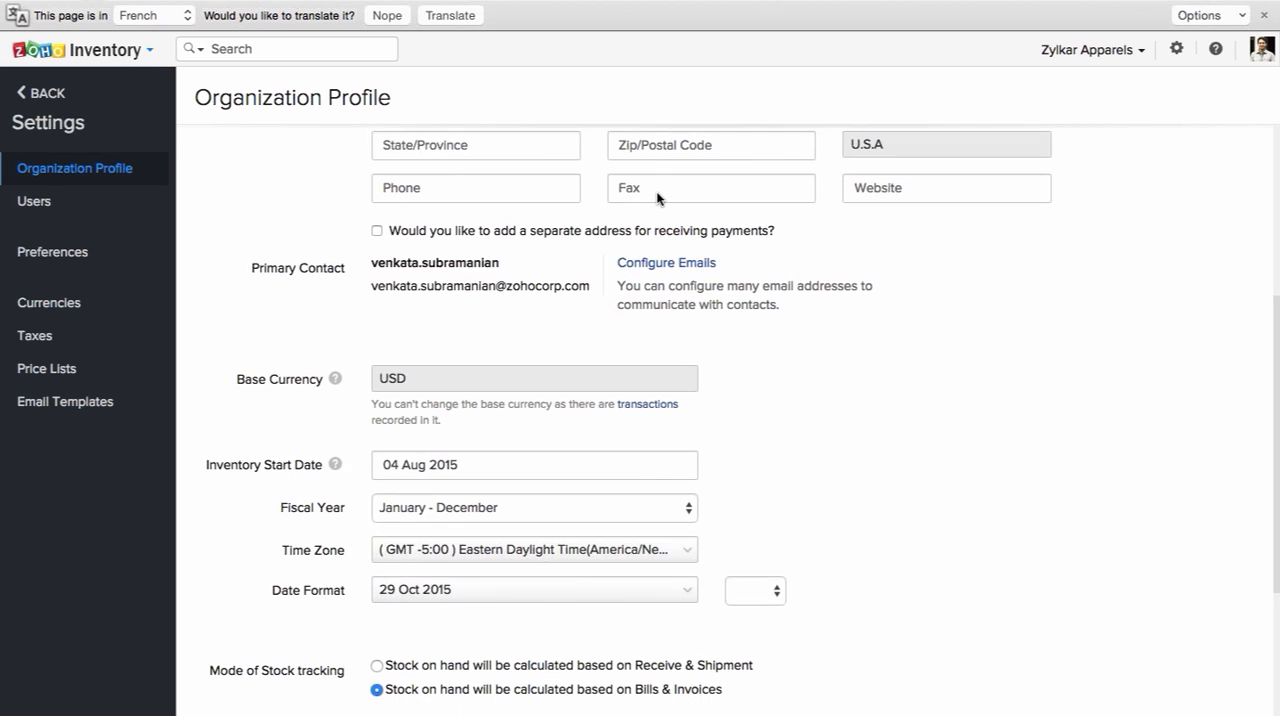
pyautogui.scroll(-2, 657, 193)
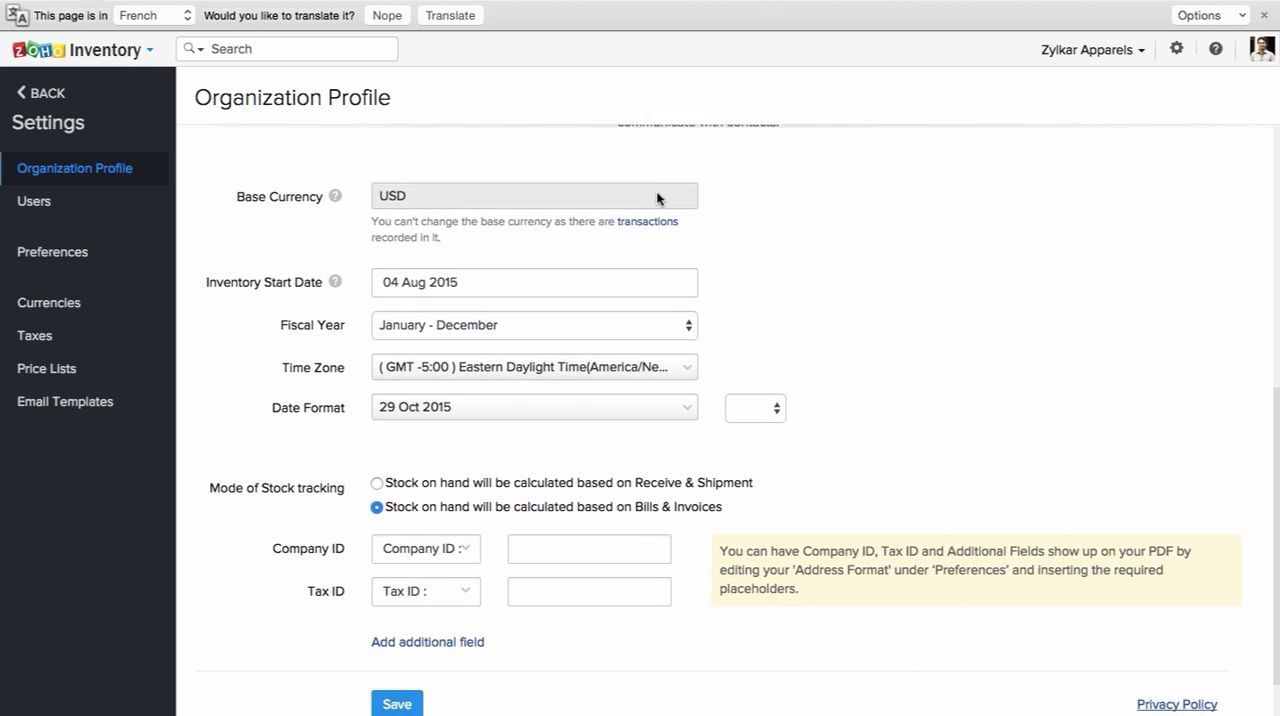
pyautogui.scroll(-1, 700, 210)
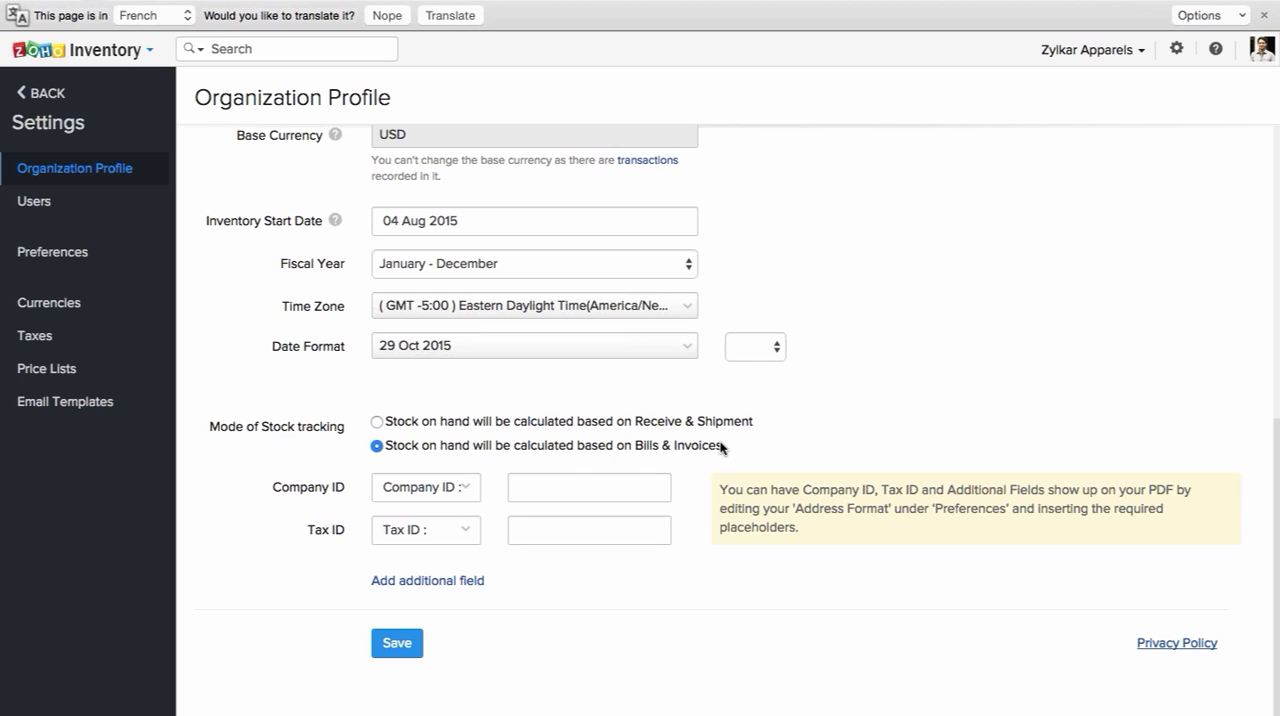
pyautogui.click(610, 428)
pyautogui.scroll(1, 602, 439)
pyautogui.scroll(6, 602, 439)
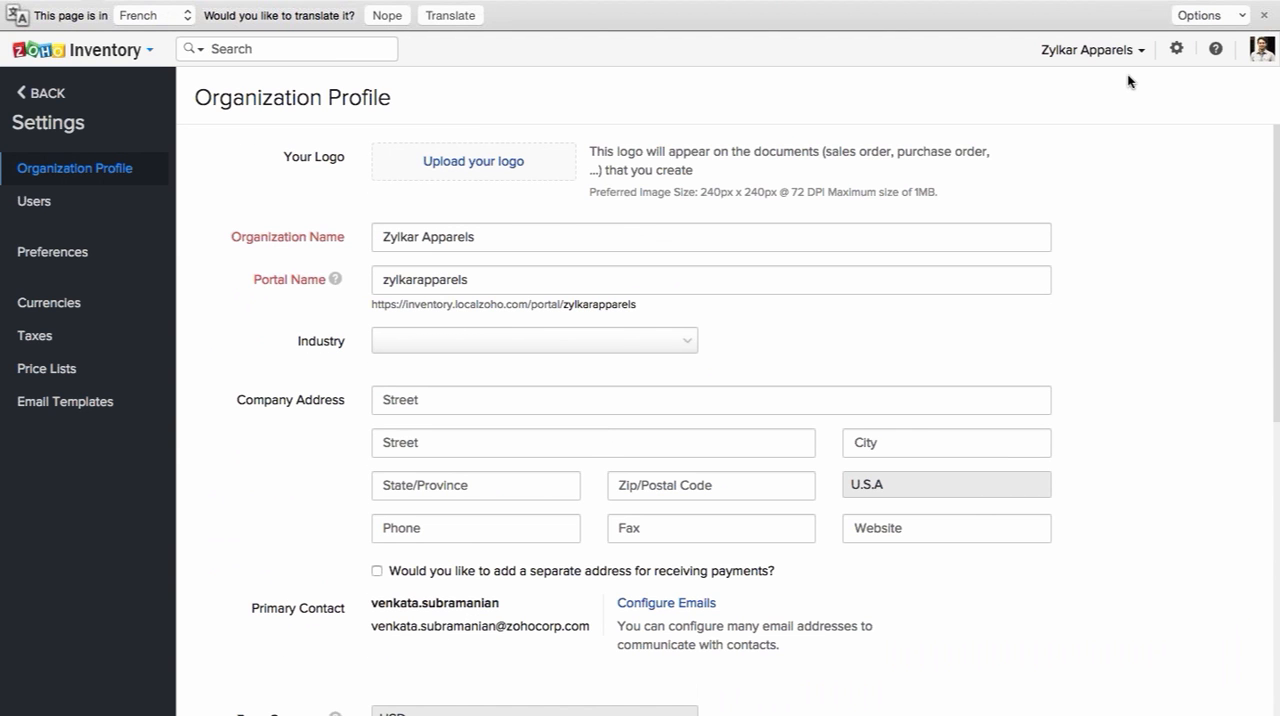
# Step: Open the currency settings, examine the fields for adding a new currency, and cancel without saving
pyautogui.click(1178, 50)
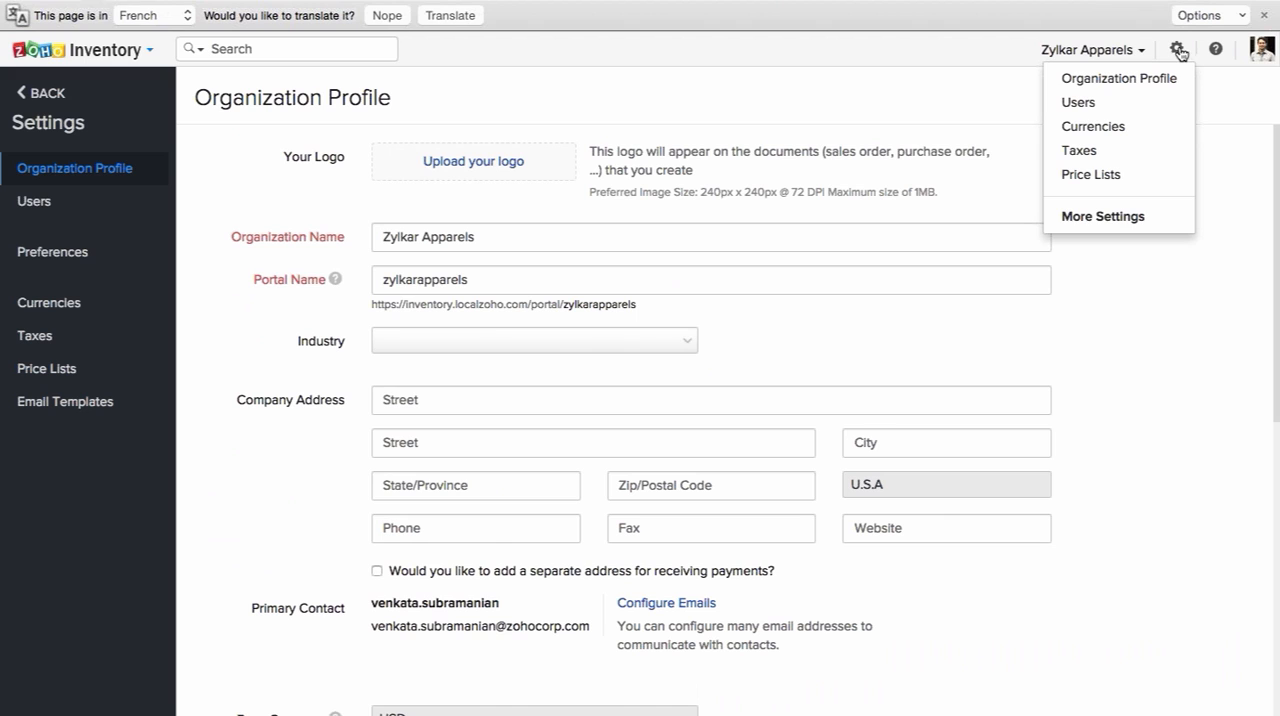
pyautogui.click(1093, 127)
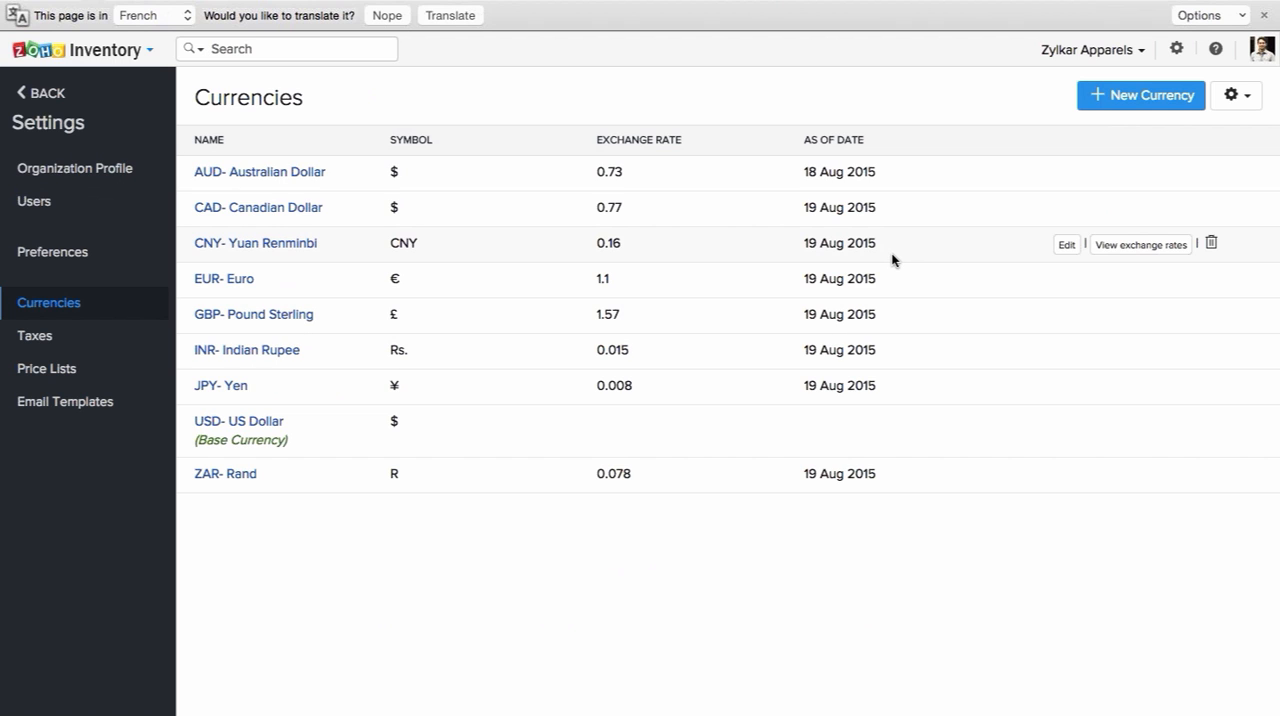
pyautogui.click(1119, 89)
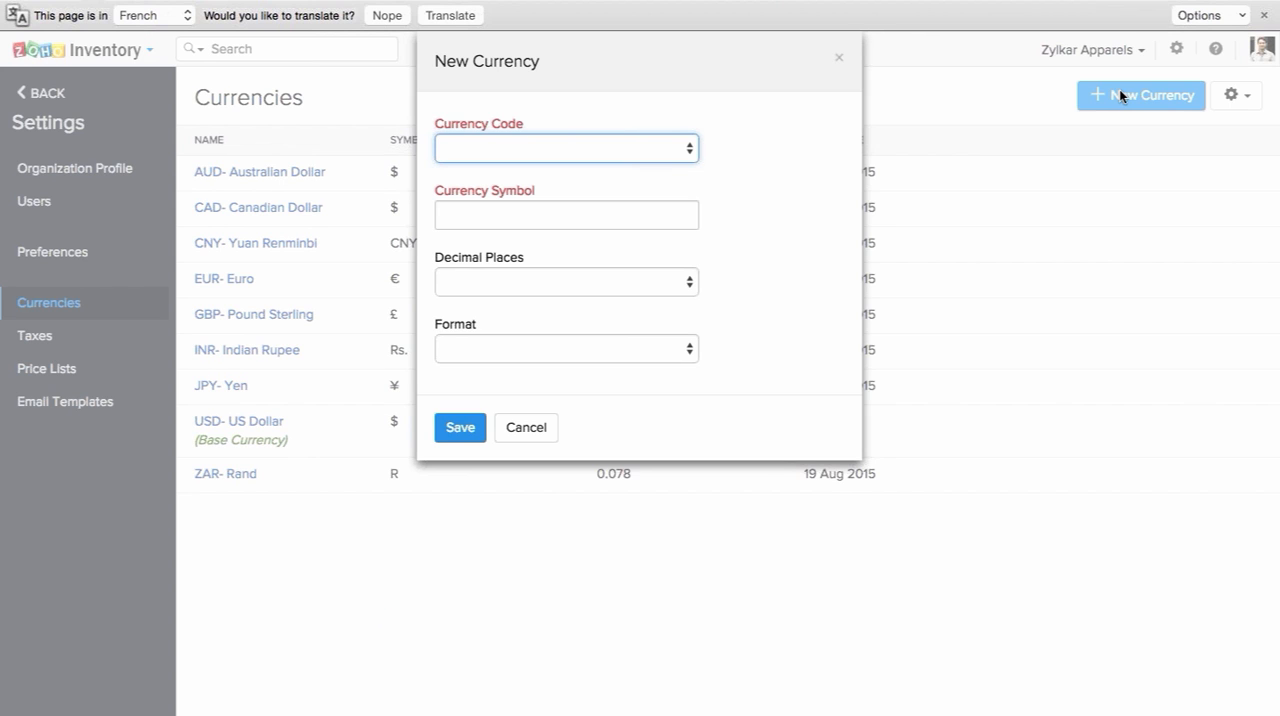
pyautogui.click(532, 432)
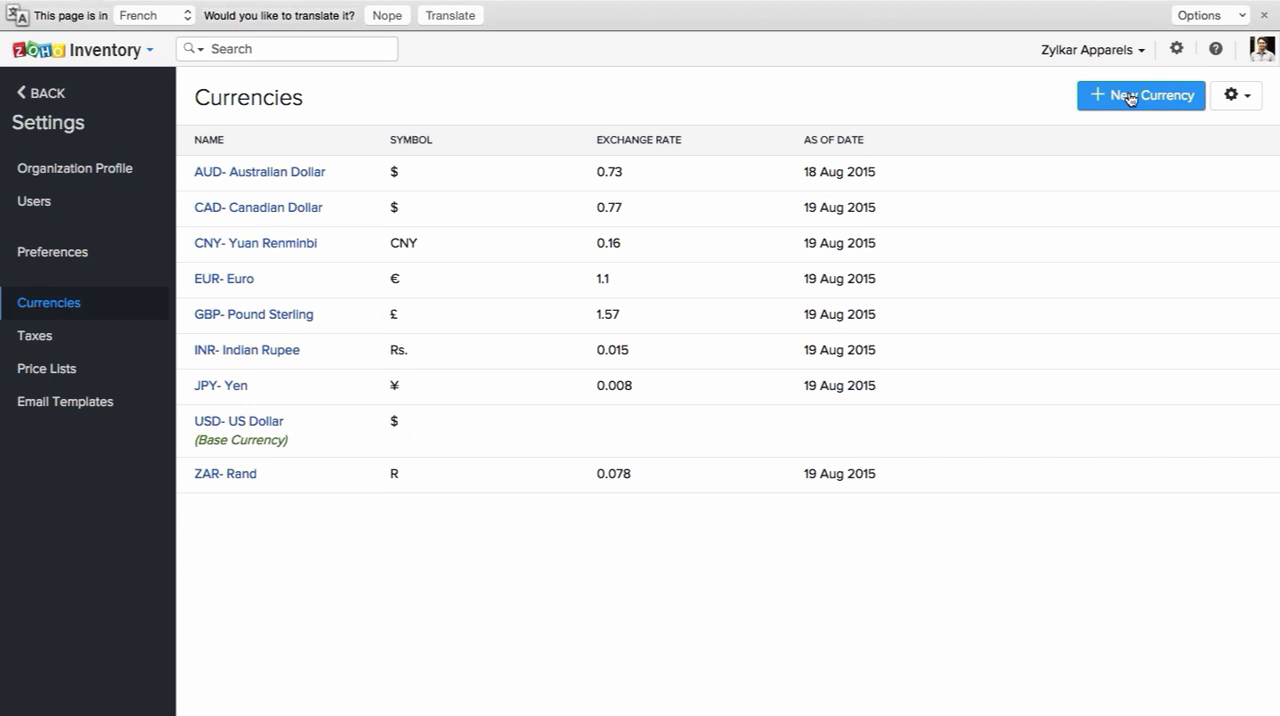
# Step: Open the tax settings, examine the name, rate and authority fields for a new tax, and cancel without saving
pyautogui.click(1176, 48)
pyautogui.click(1097, 156)
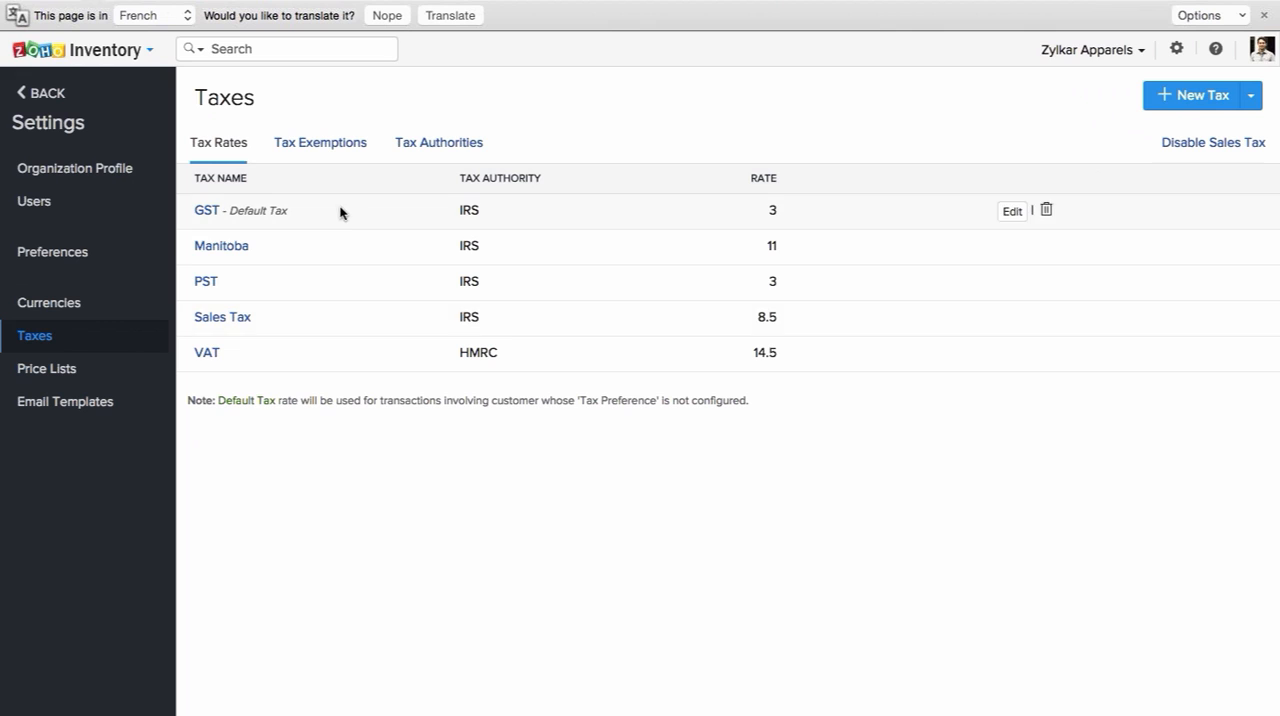
pyautogui.click(1164, 98)
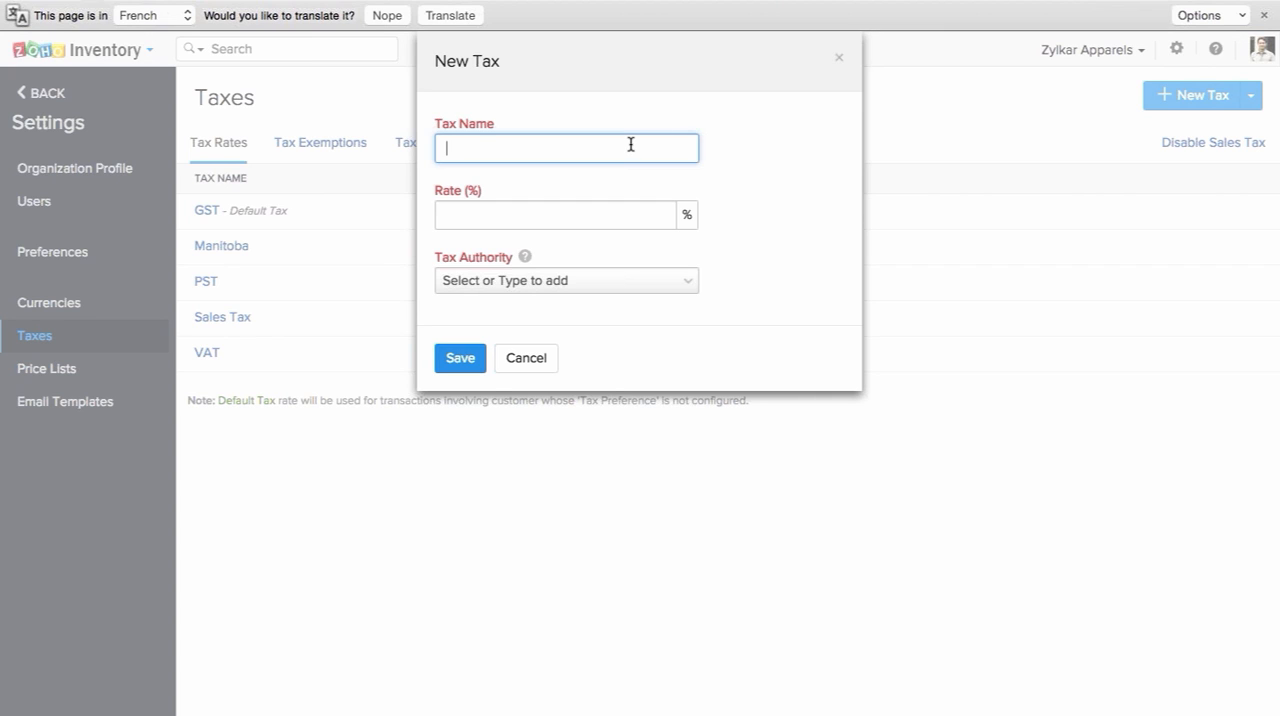
pyautogui.click(635, 215)
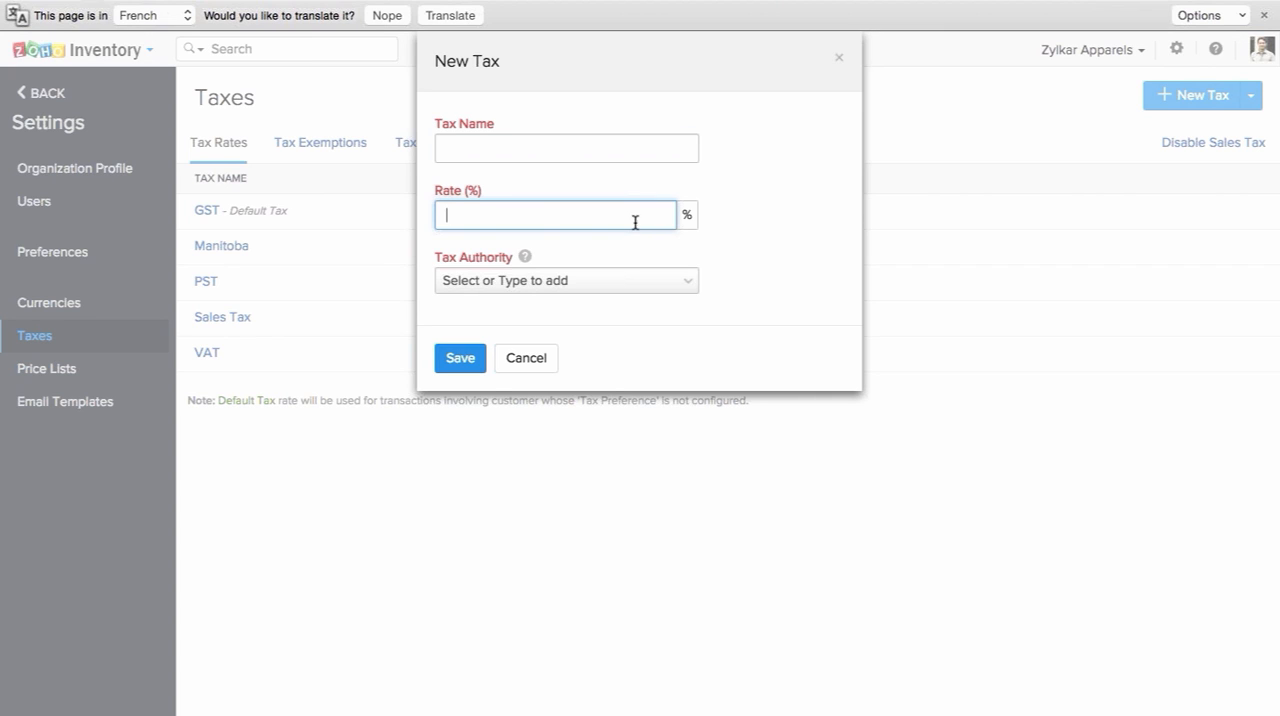
pyautogui.click(547, 359)
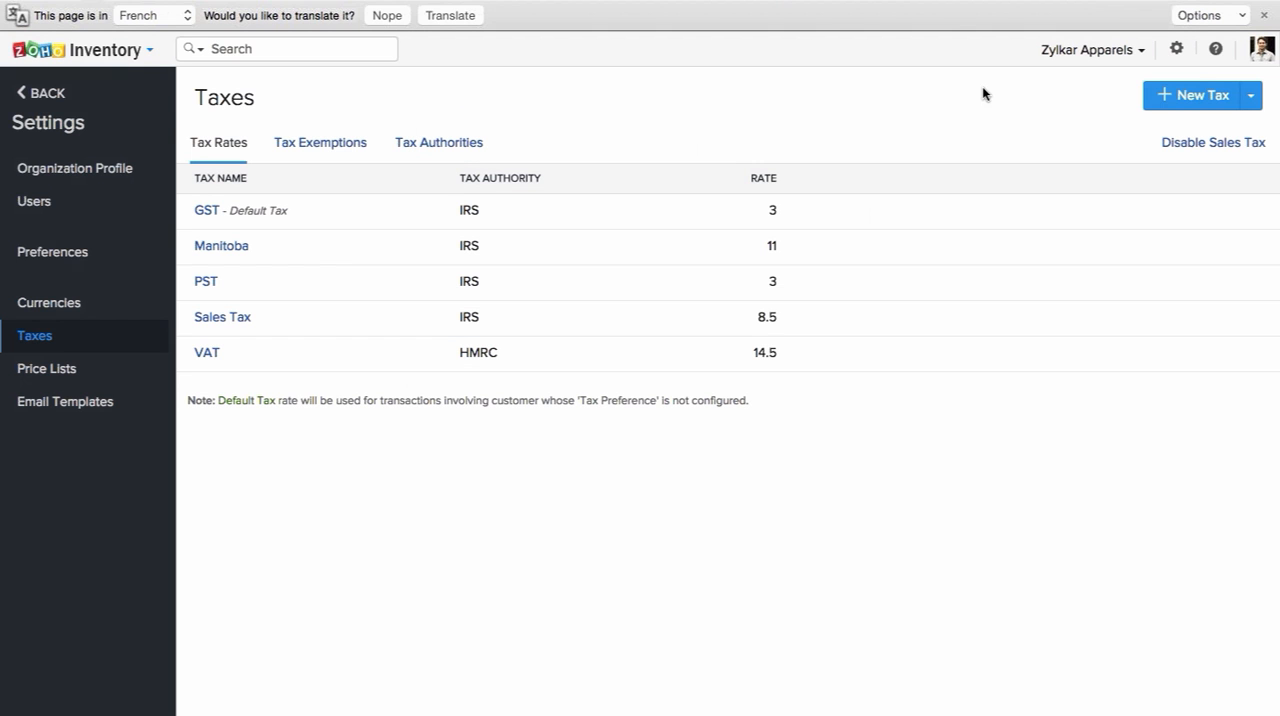
# Step: Open the price list settings and examine a new price list's percentage markup or markdown, round-off and description fields
pyautogui.click(1175, 50)
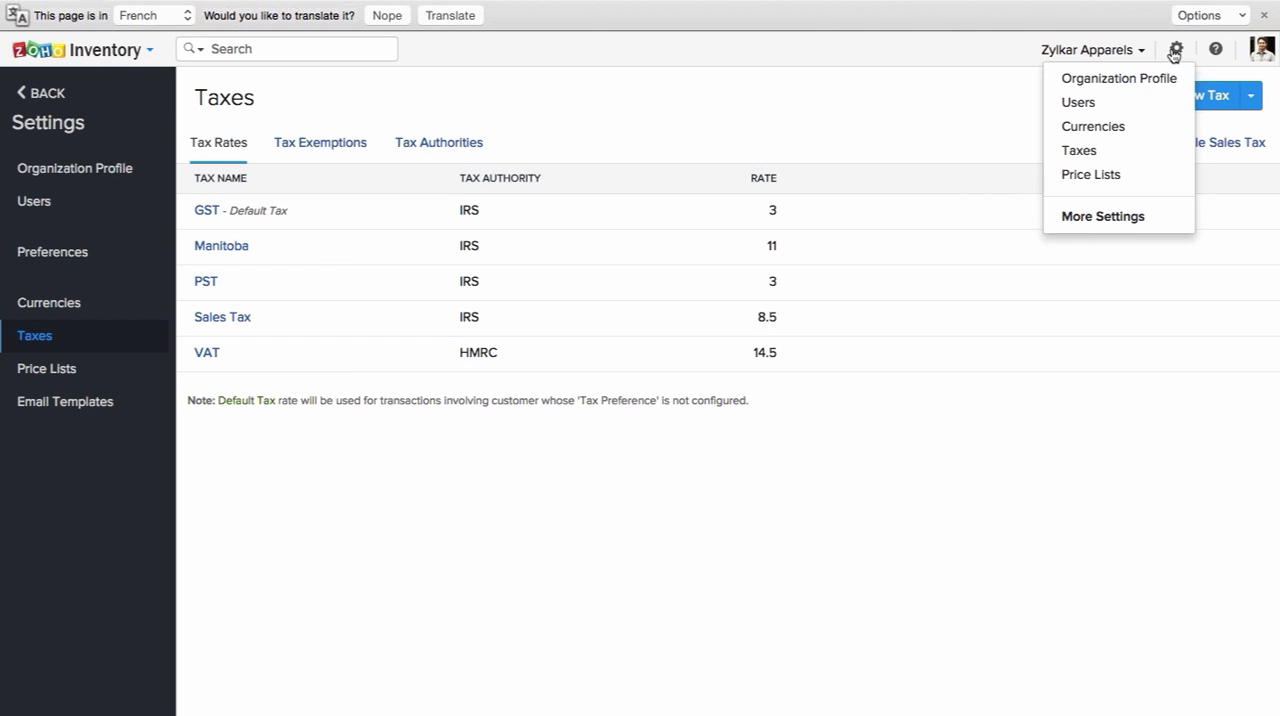
pyautogui.click(1087, 176)
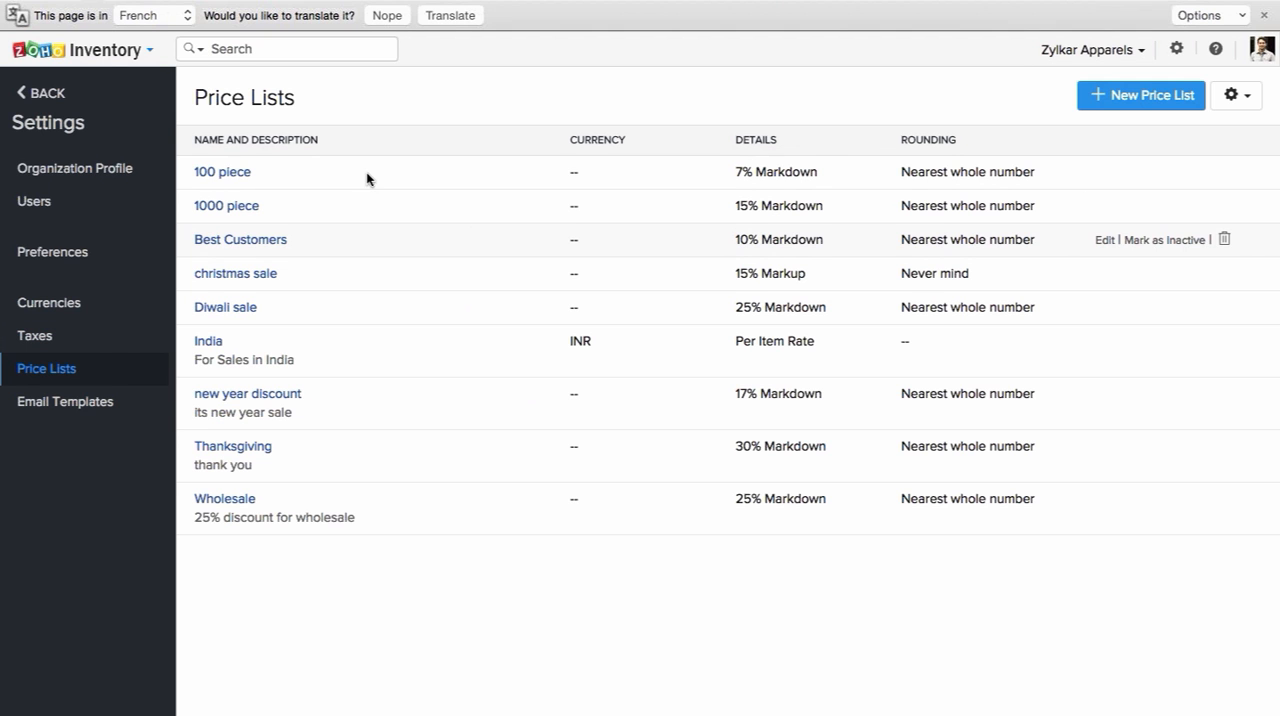
pyautogui.click(1110, 96)
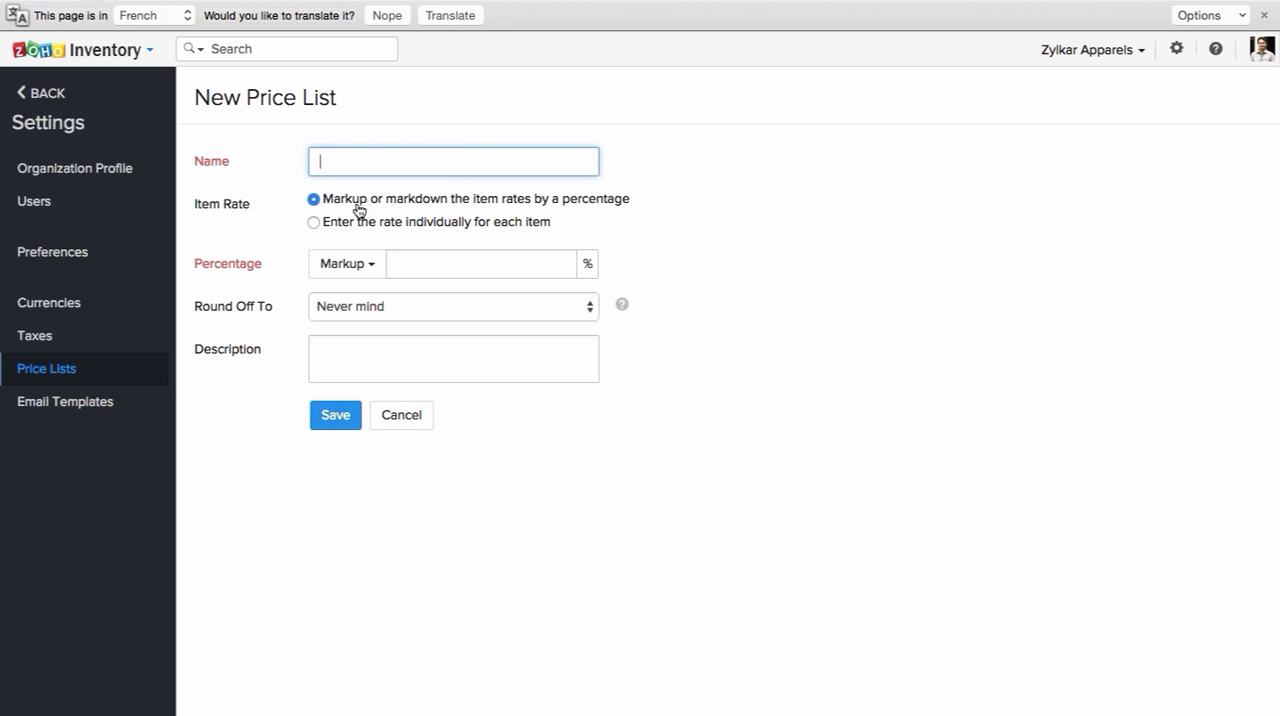
pyautogui.click(370, 269)
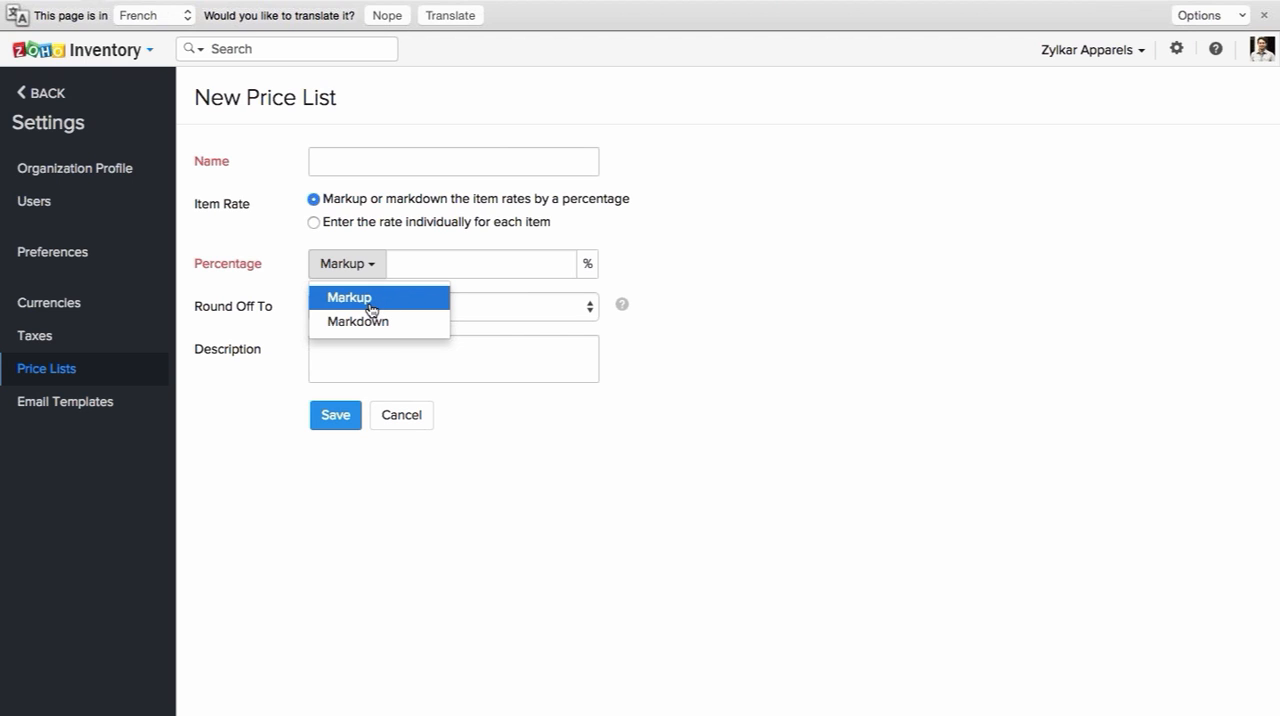
pyautogui.click(523, 260)
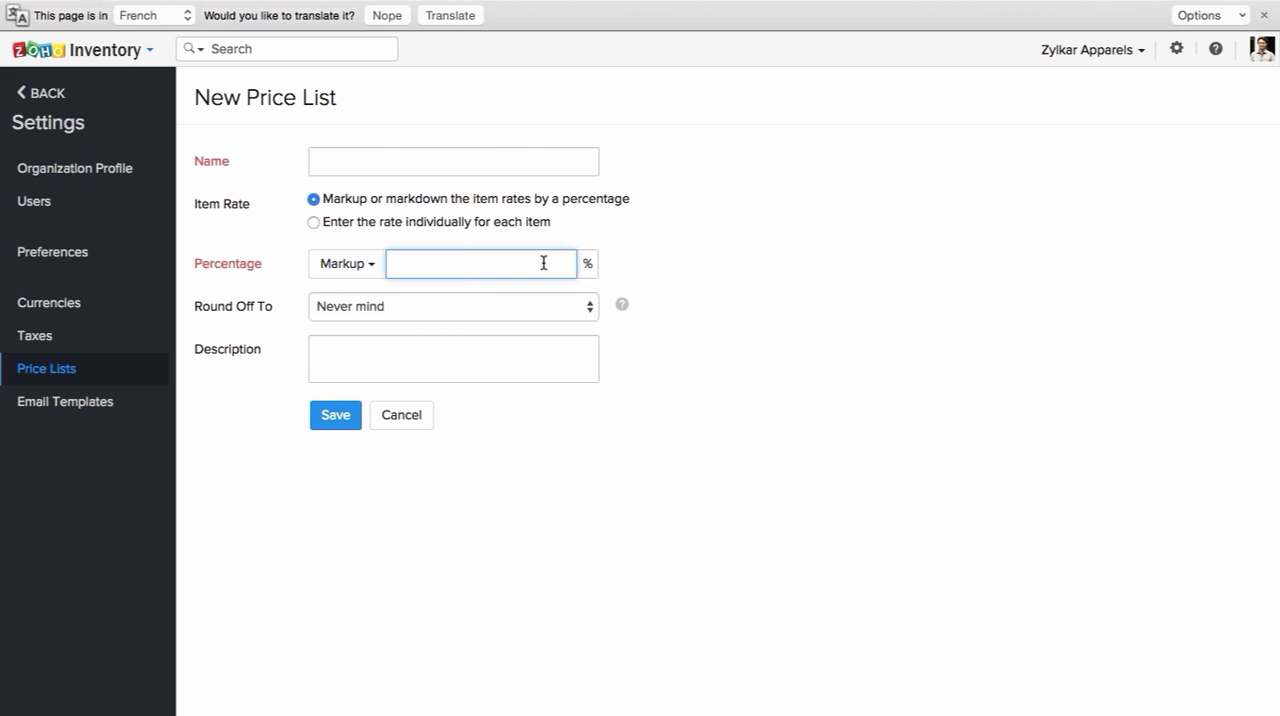
pyautogui.click(602, 260)
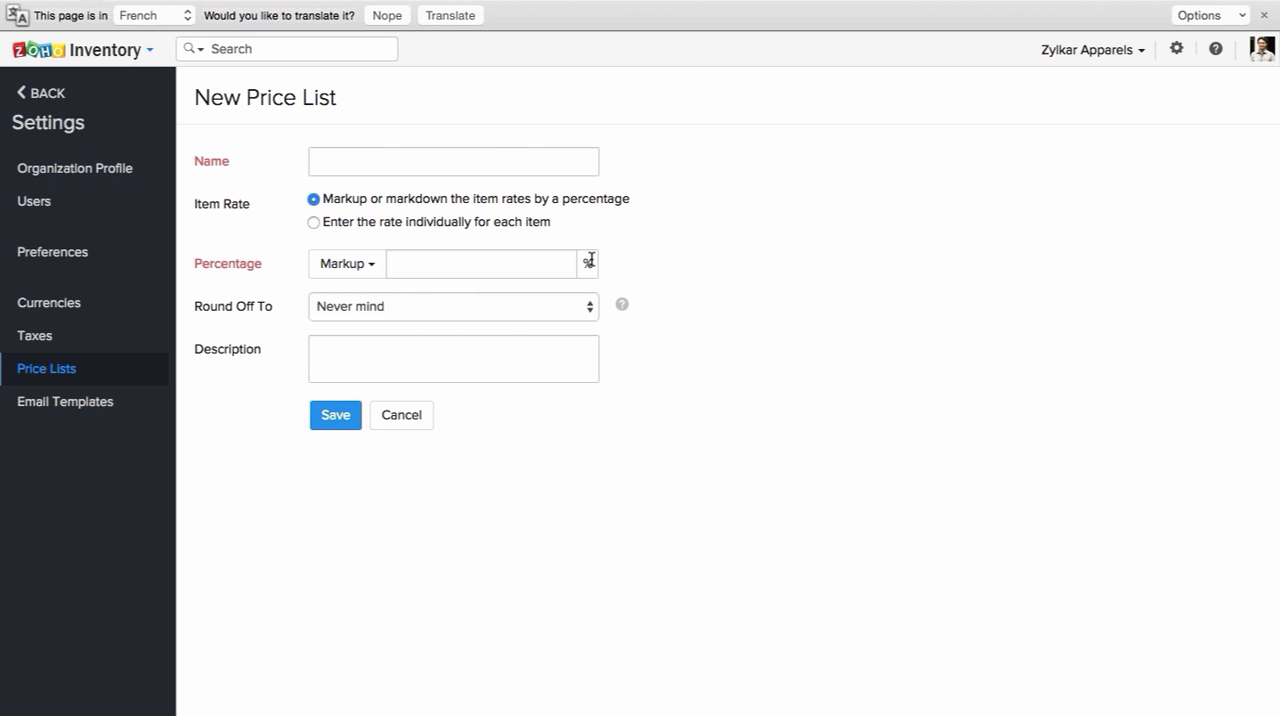
pyautogui.click(578, 263)
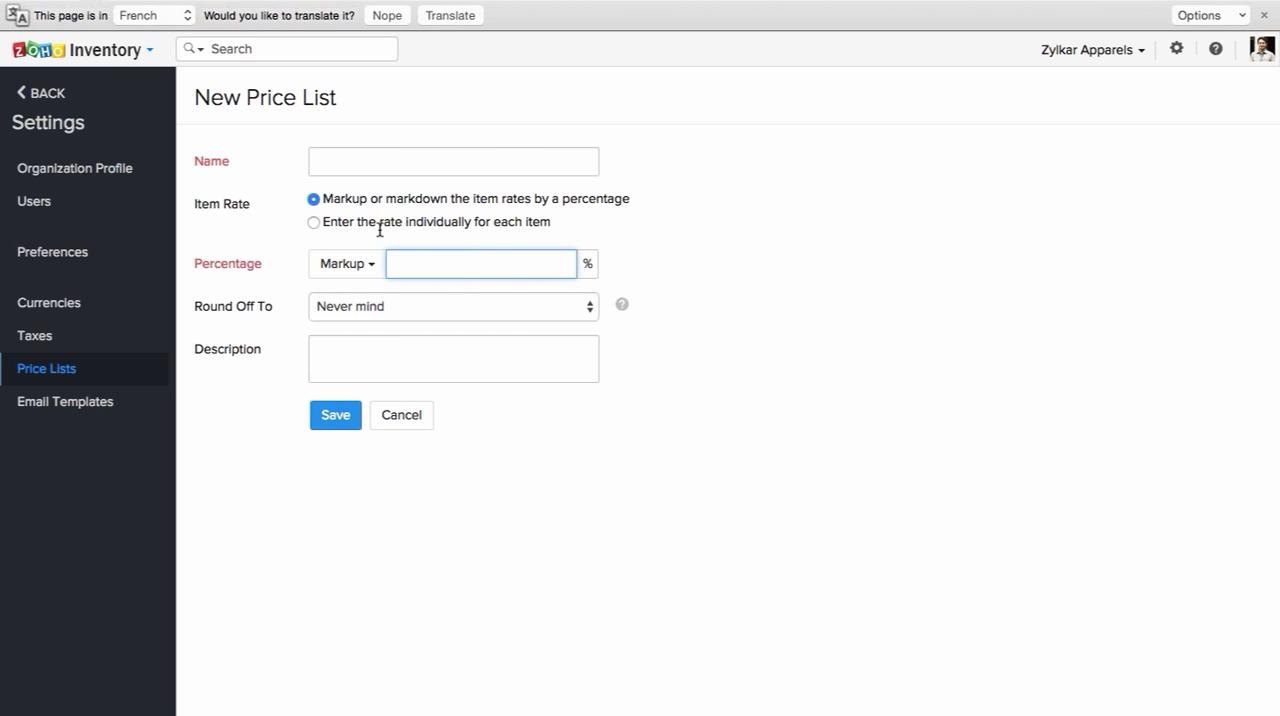
pyautogui.click(415, 307)
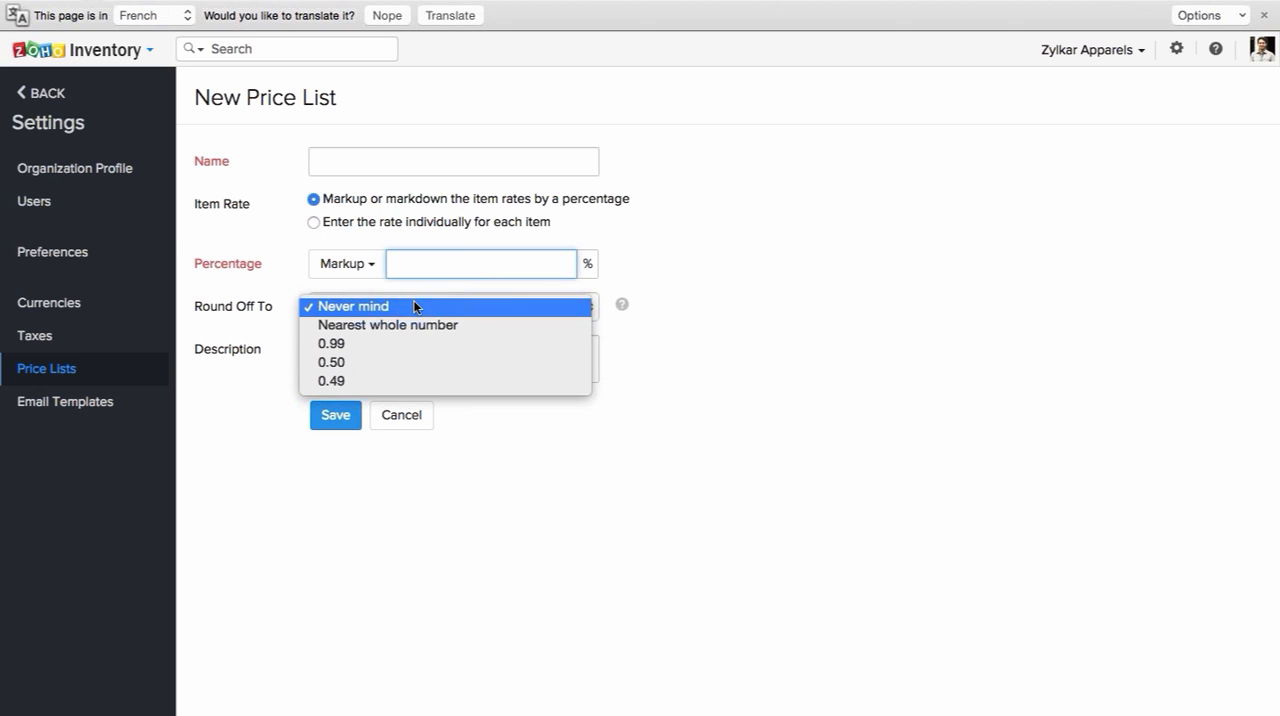
pyautogui.click(724, 279)
pyautogui.click(547, 342)
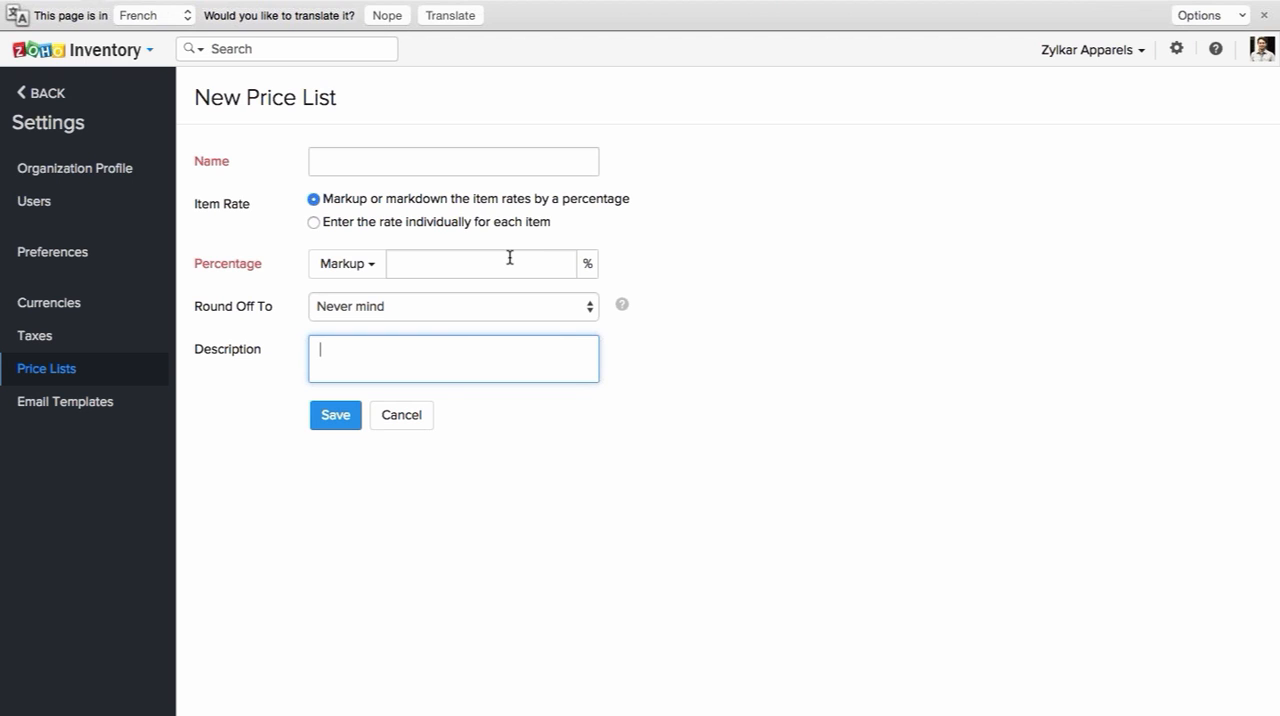
# Step: Switch the new price list to individual item rates, examine the custom rate table, and cancel without saving
pyautogui.click(432, 224)
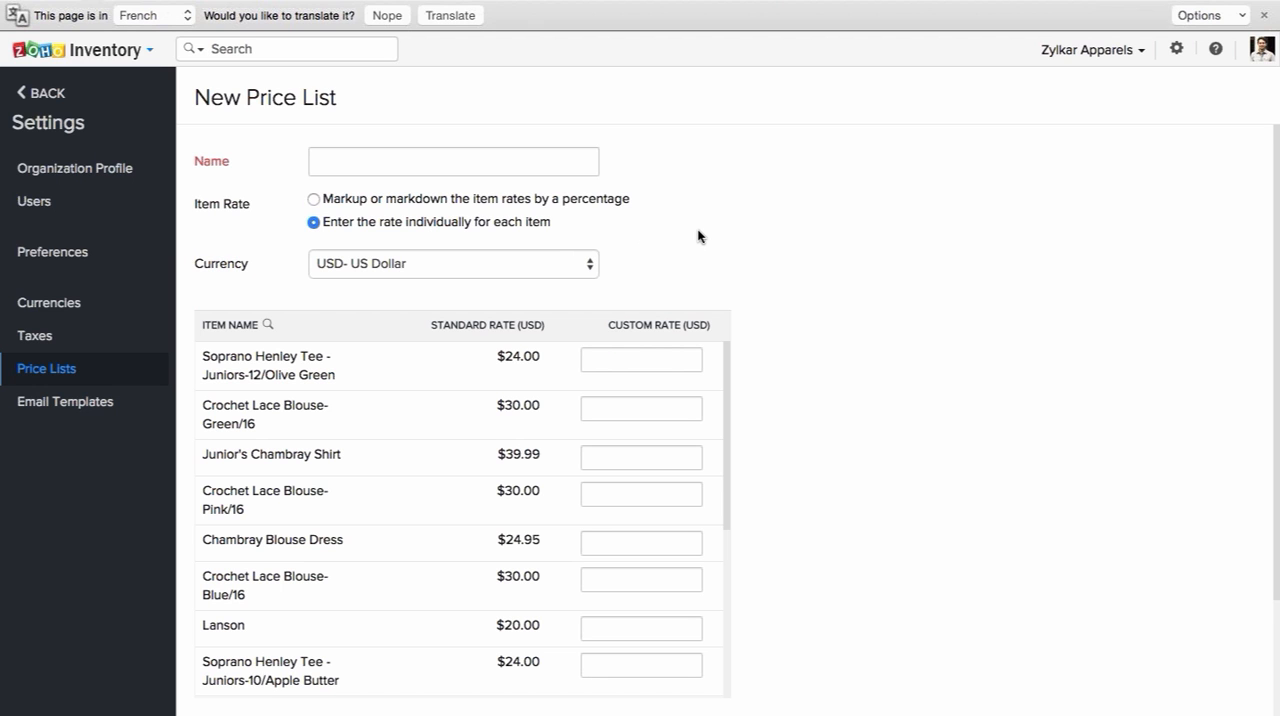
pyautogui.scroll(-2, 698, 236)
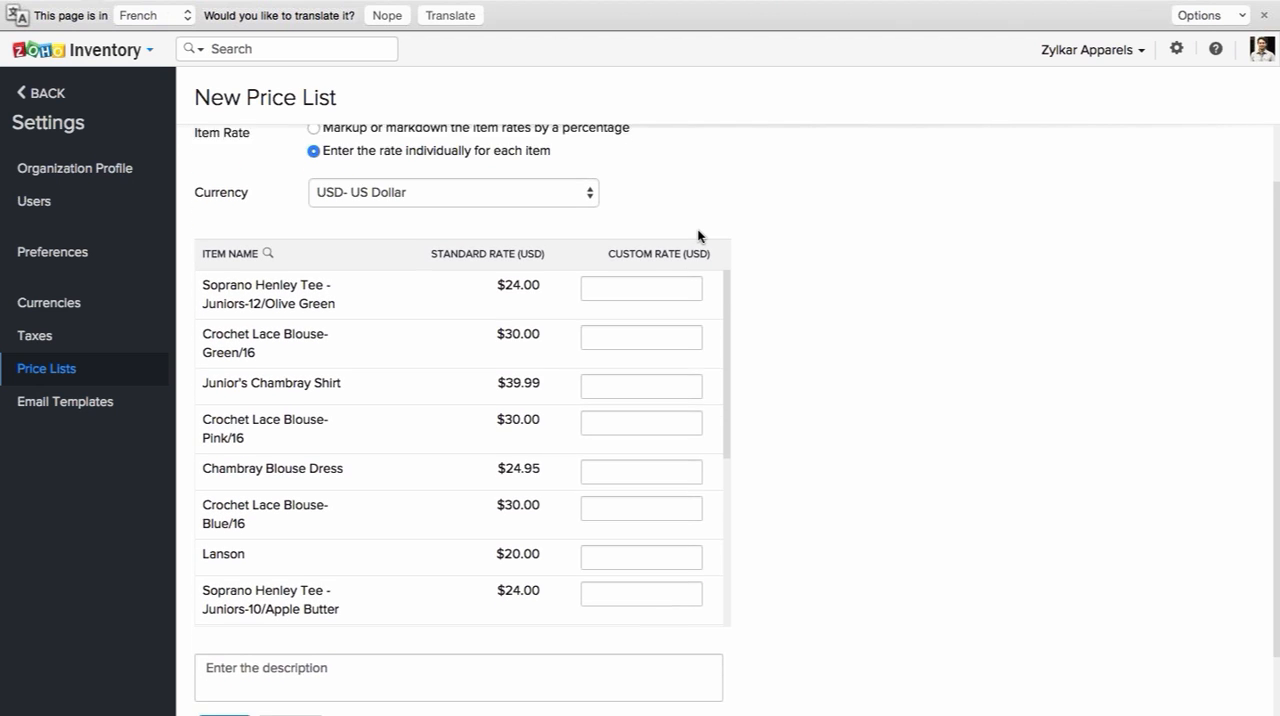
pyautogui.scroll(-2, 698, 236)
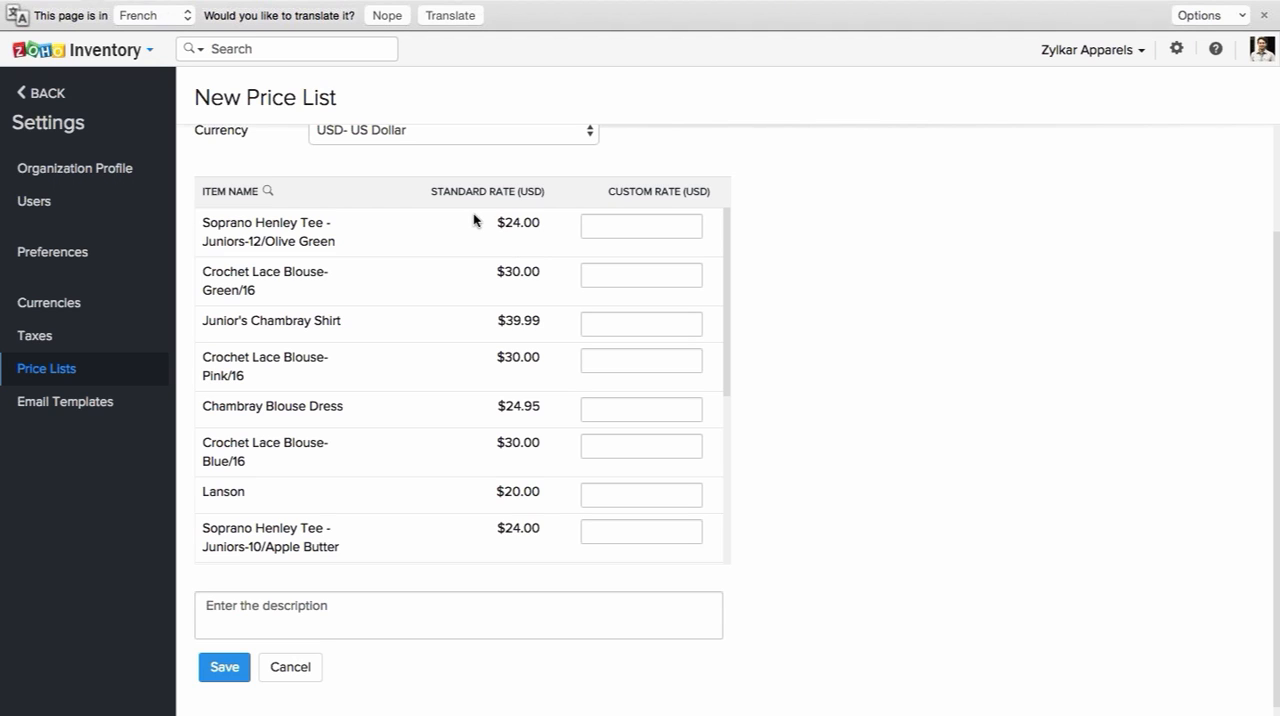
pyautogui.click(617, 229)
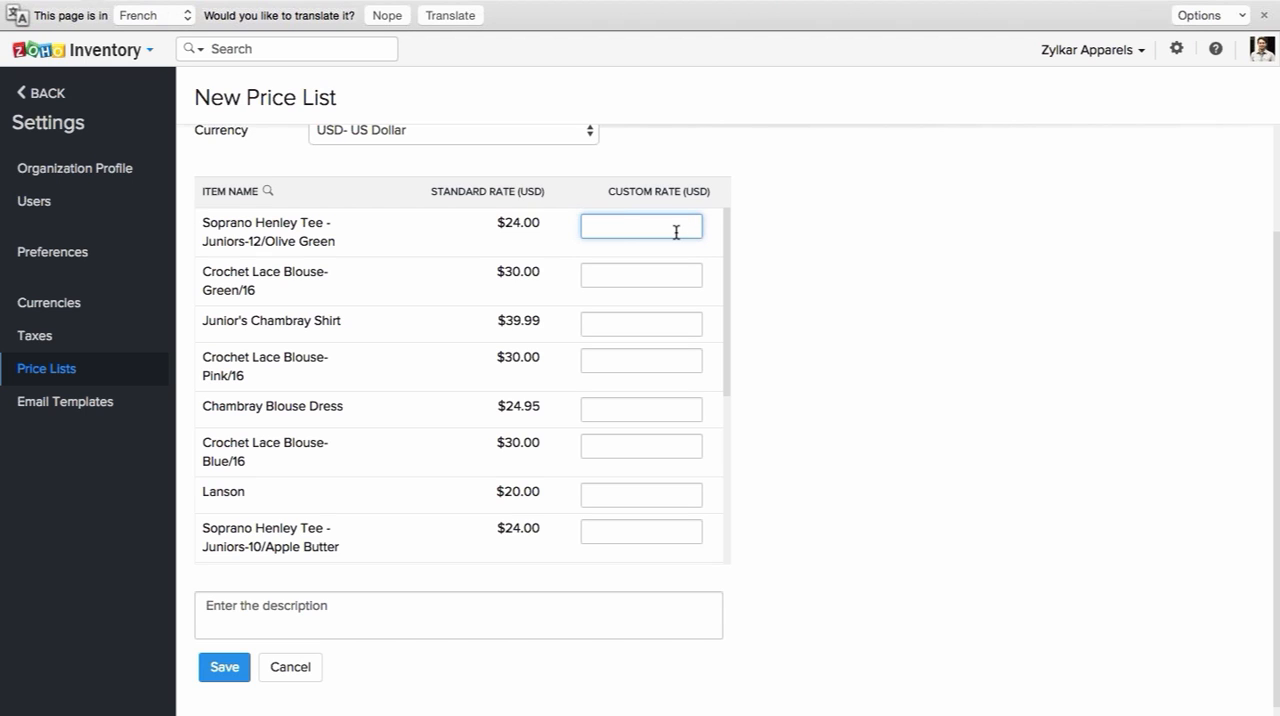
pyautogui.scroll(-1, 664, 326)
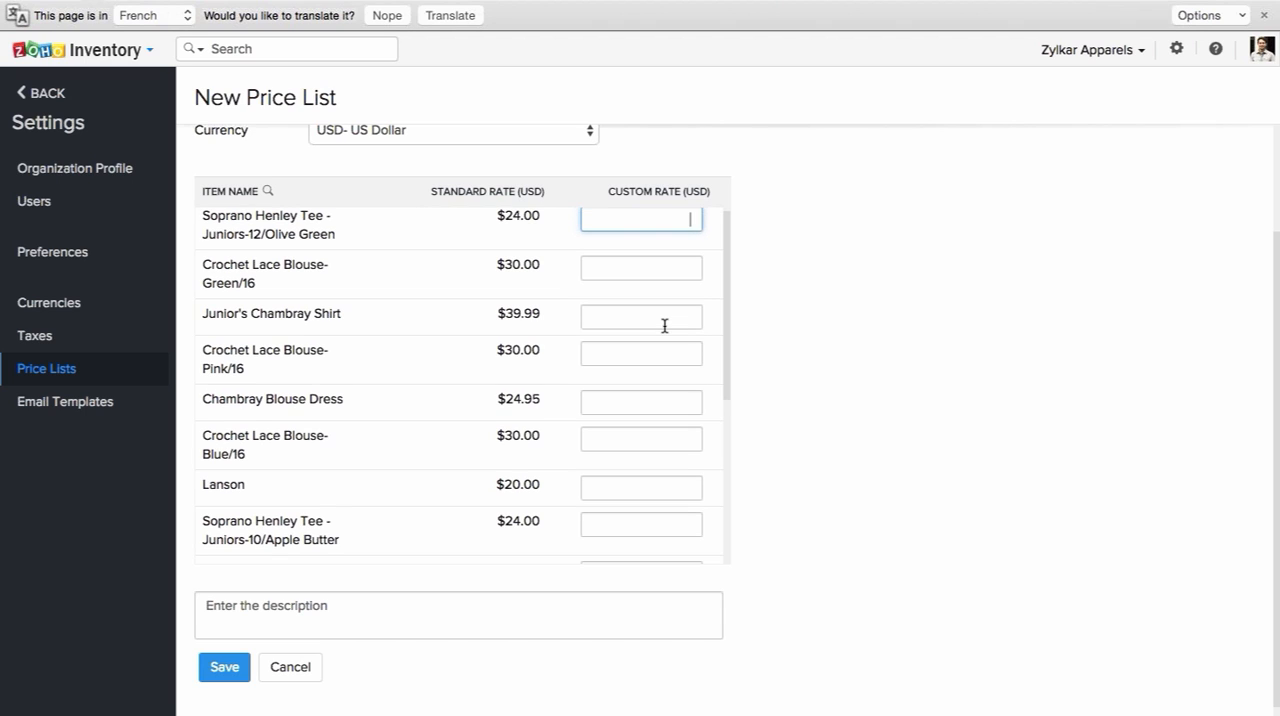
pyautogui.scroll(-5, 664, 326)
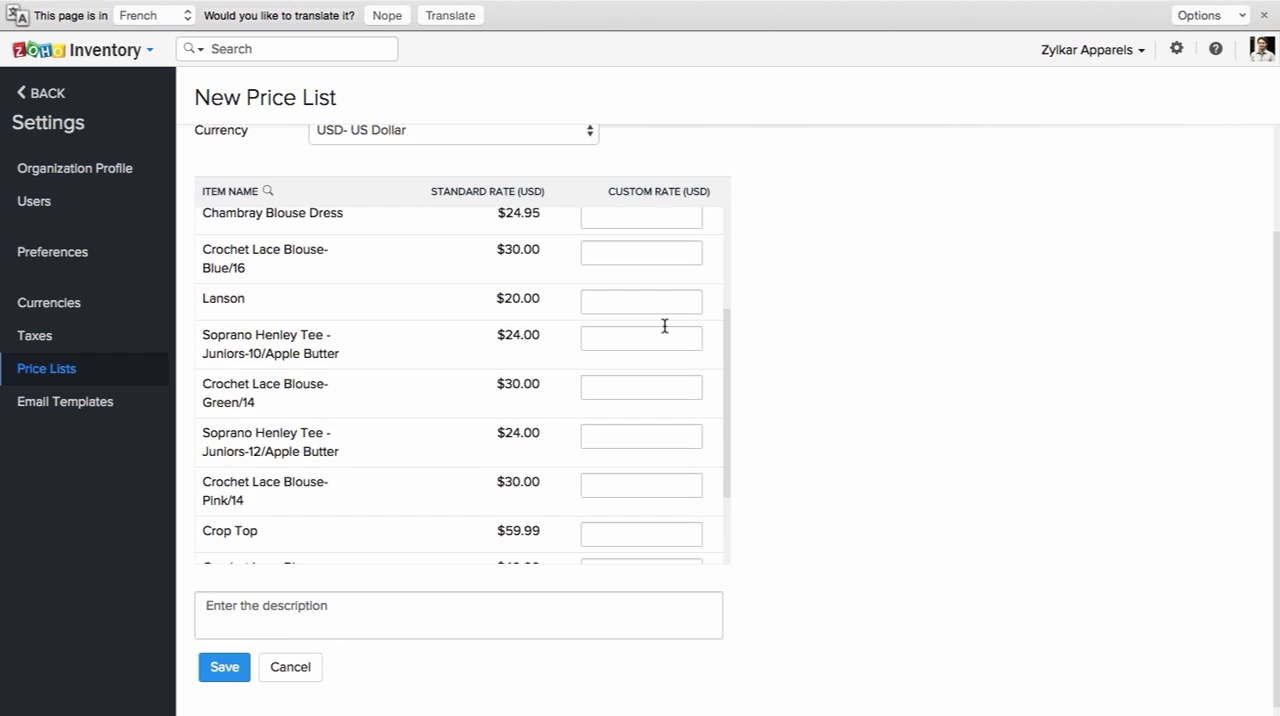
pyautogui.scroll(-3, 664, 326)
pyautogui.scroll(7, 664, 326)
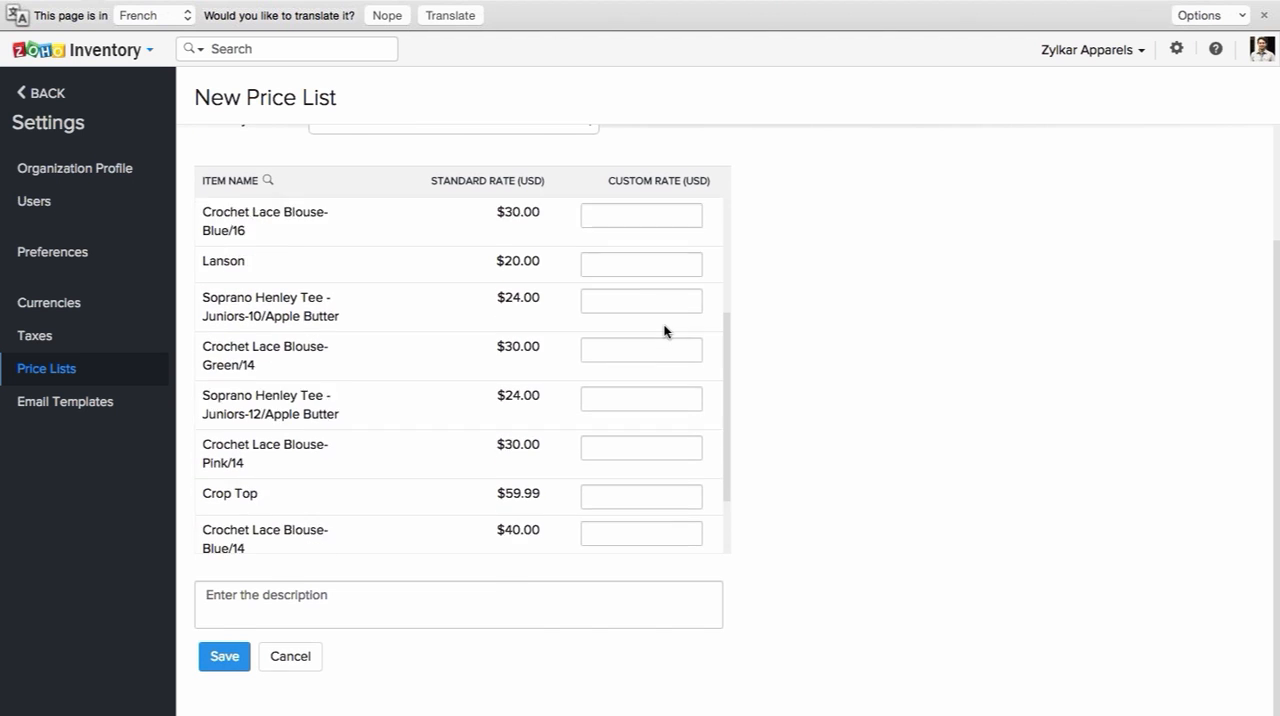
pyautogui.scroll(2, 827, 315)
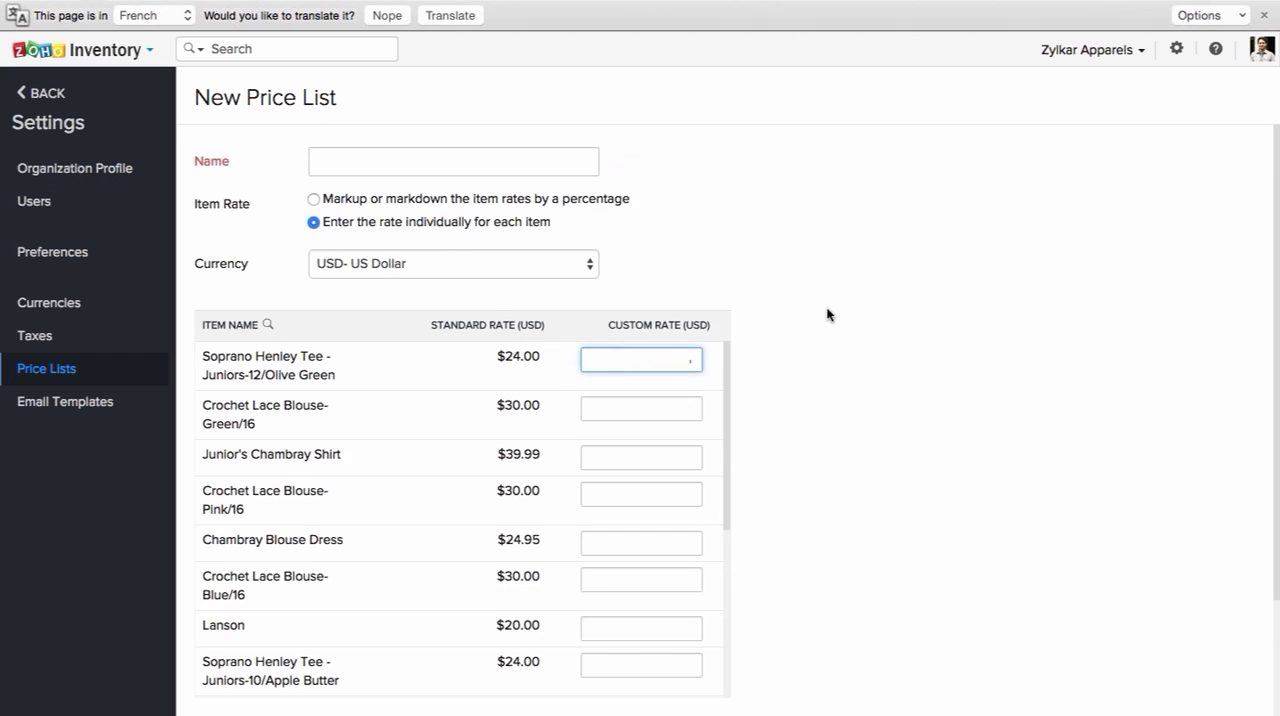
pyautogui.scroll(-3, 827, 315)
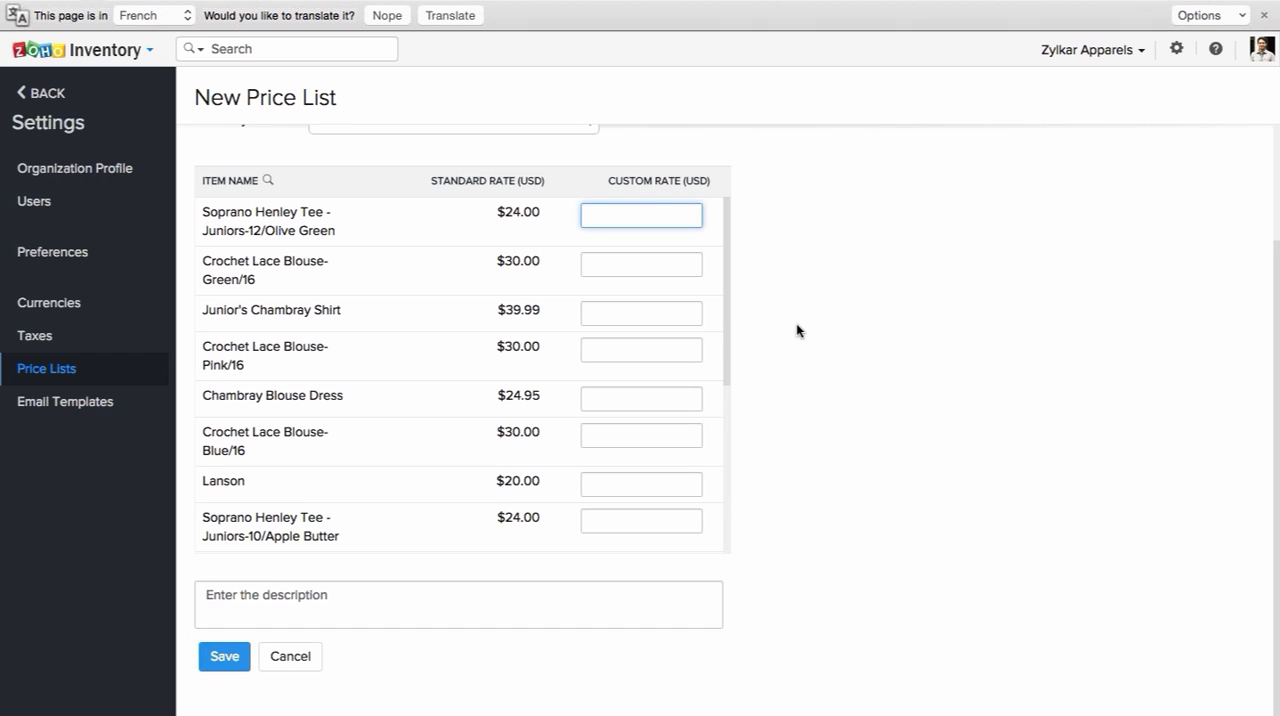
pyautogui.click(307, 656)
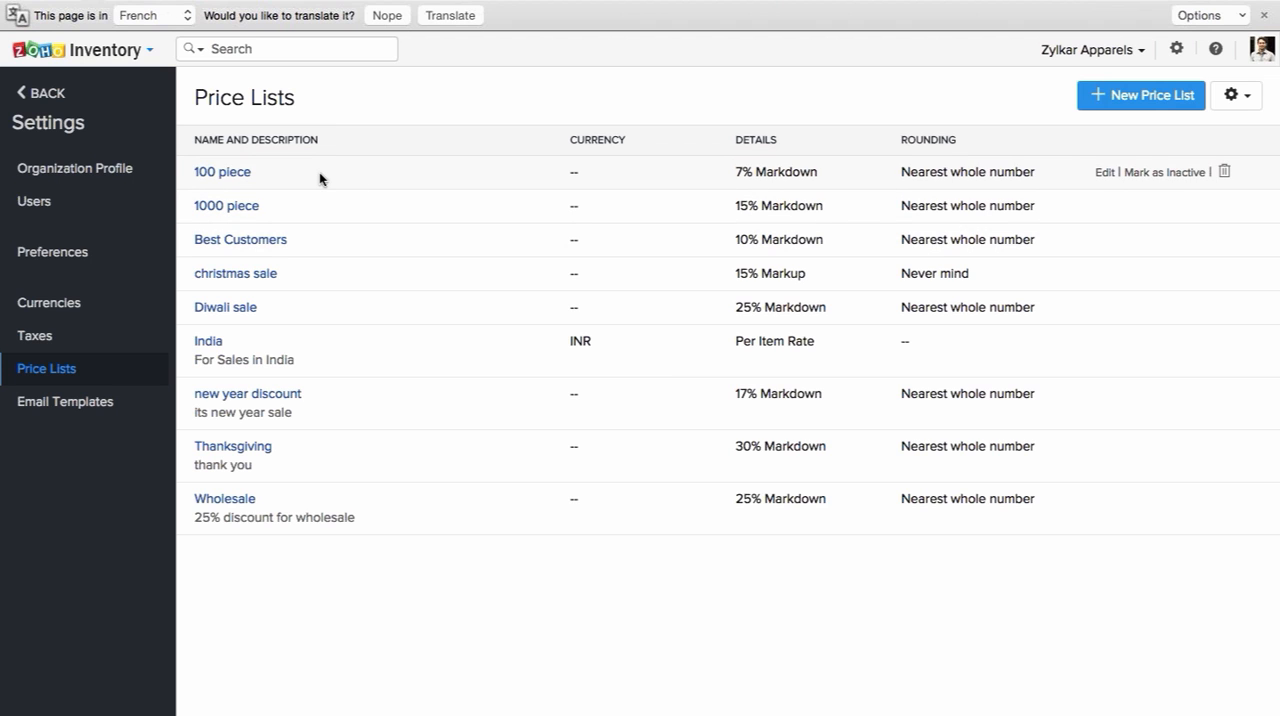
# Step: Open the first listed contact for editing, review the price lists available to assign, and leave for the dashboard without saving
pyautogui.click(50, 96)
pyautogui.click(60, 139)
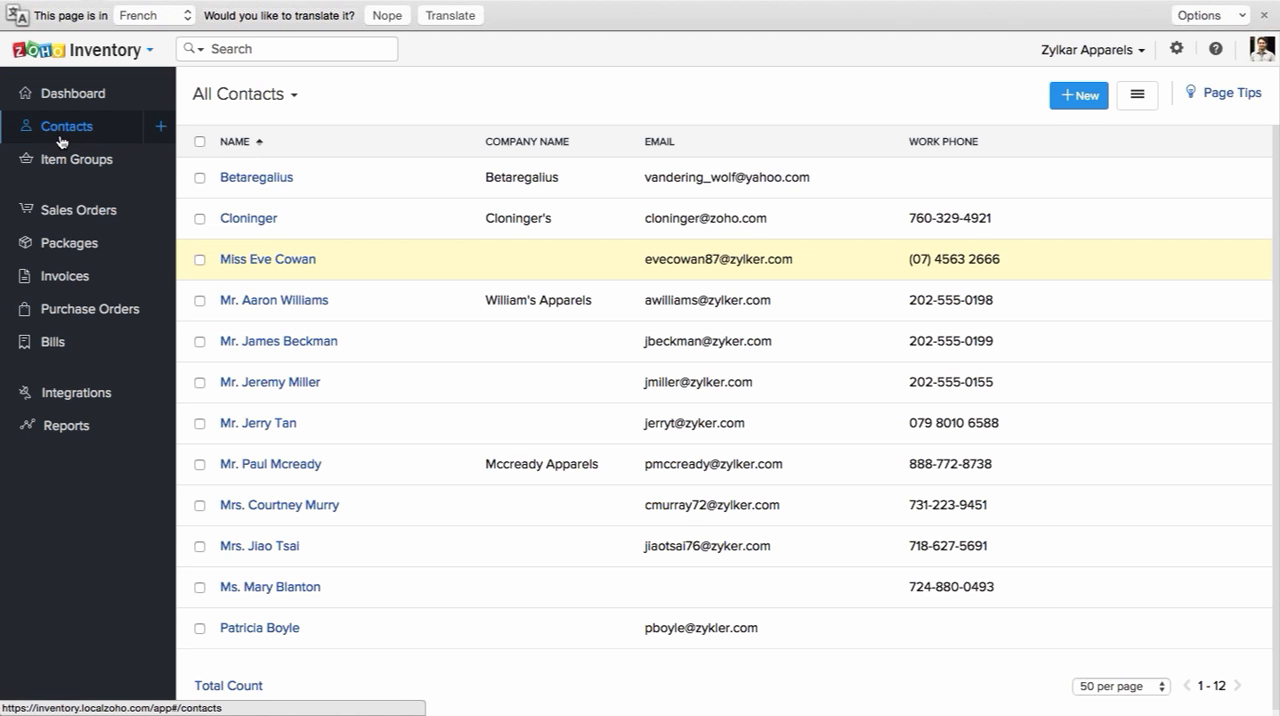
pyautogui.click(255, 180)
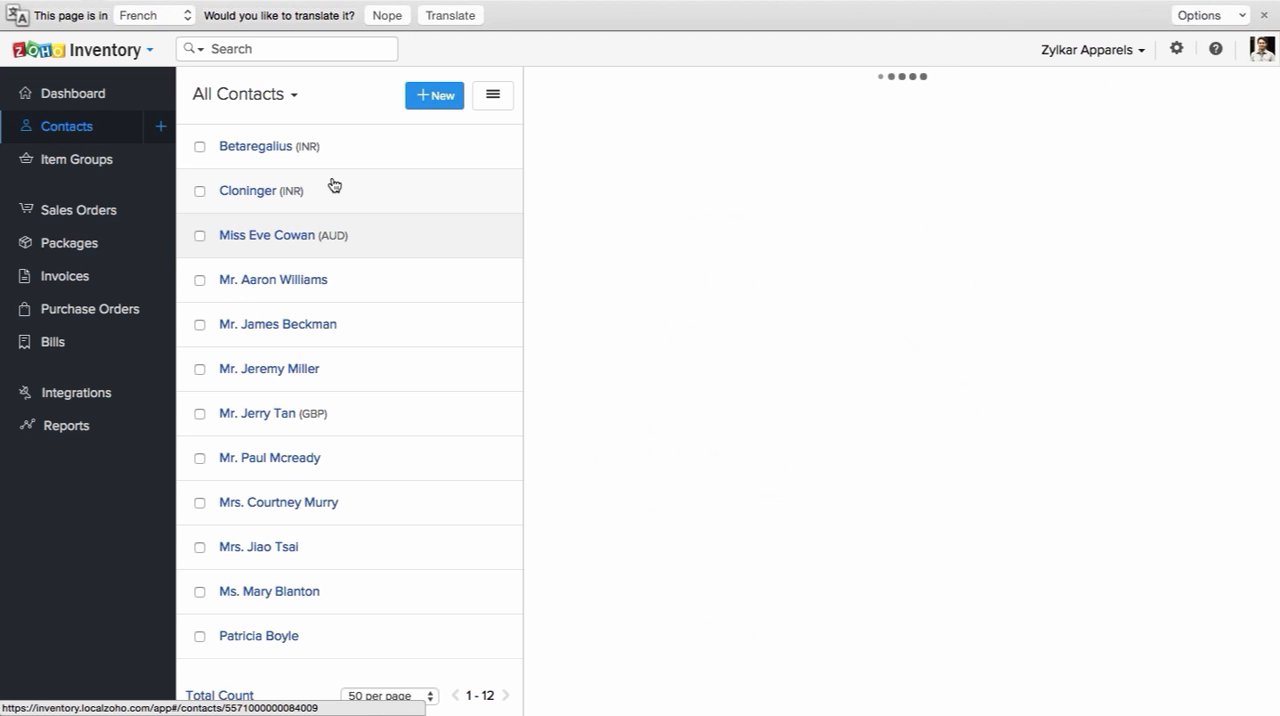
pyautogui.click(995, 95)
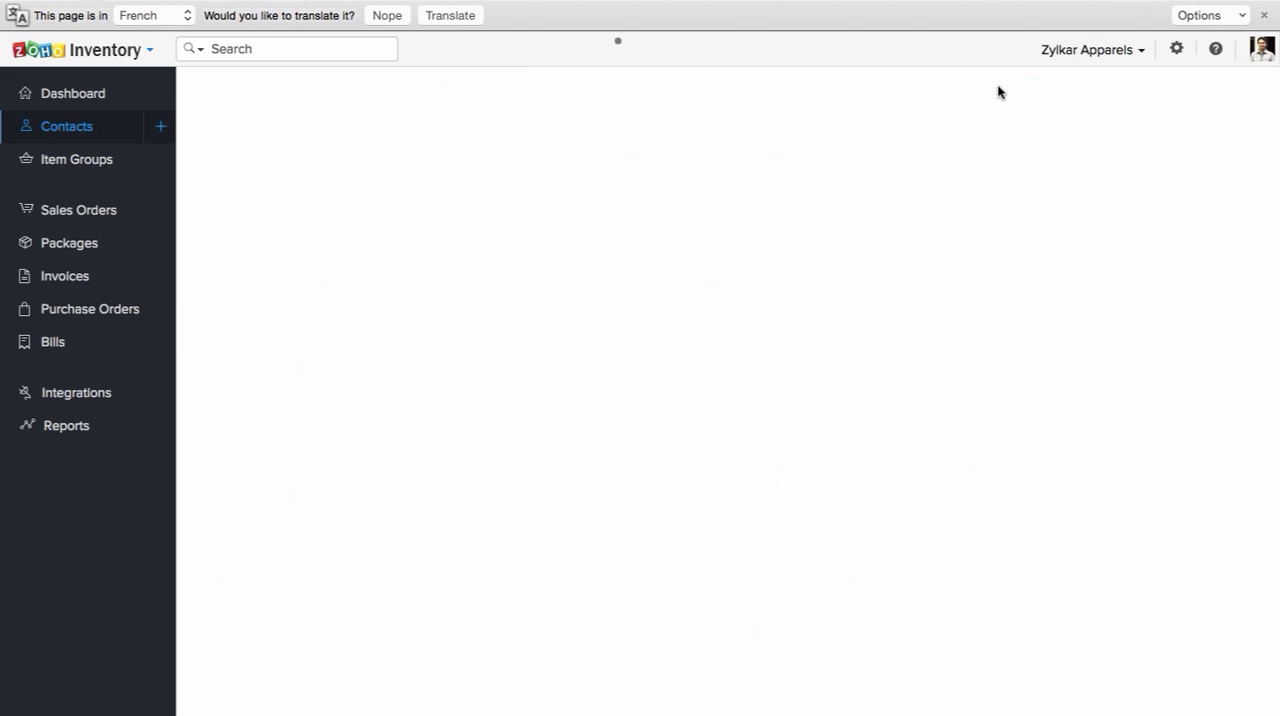
pyautogui.scroll(-3, 803, 322)
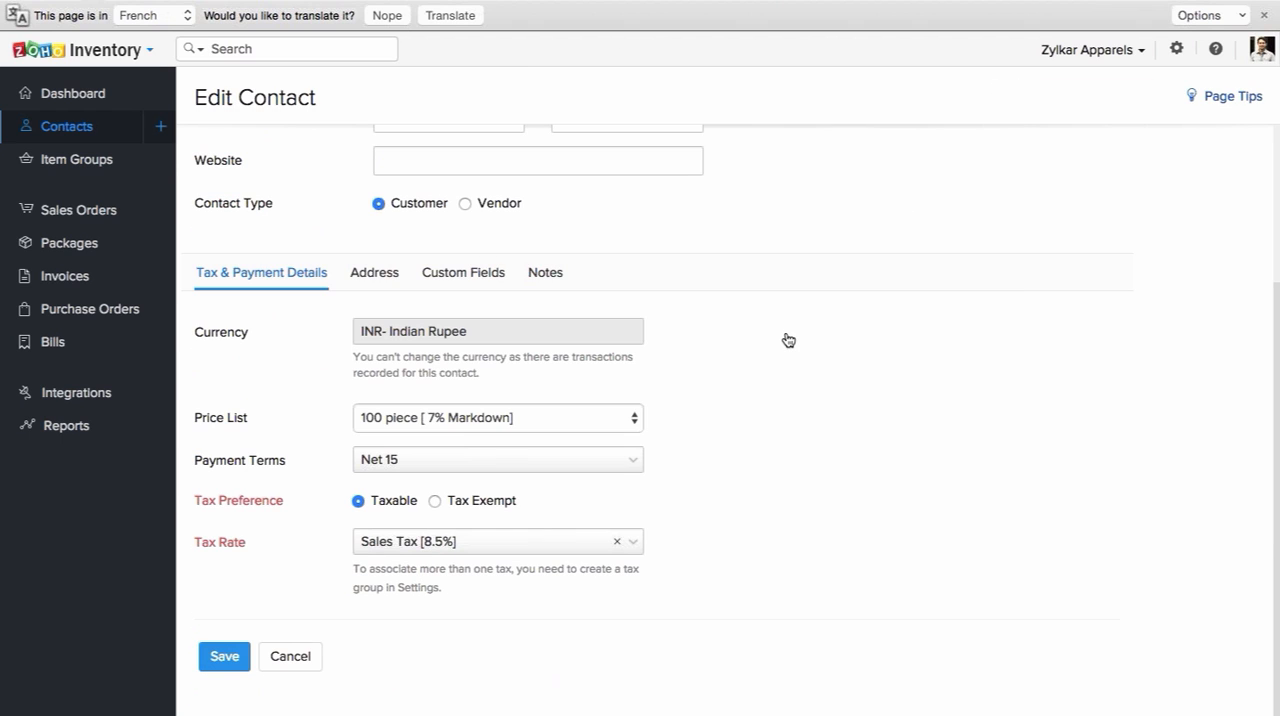
pyautogui.click(556, 418)
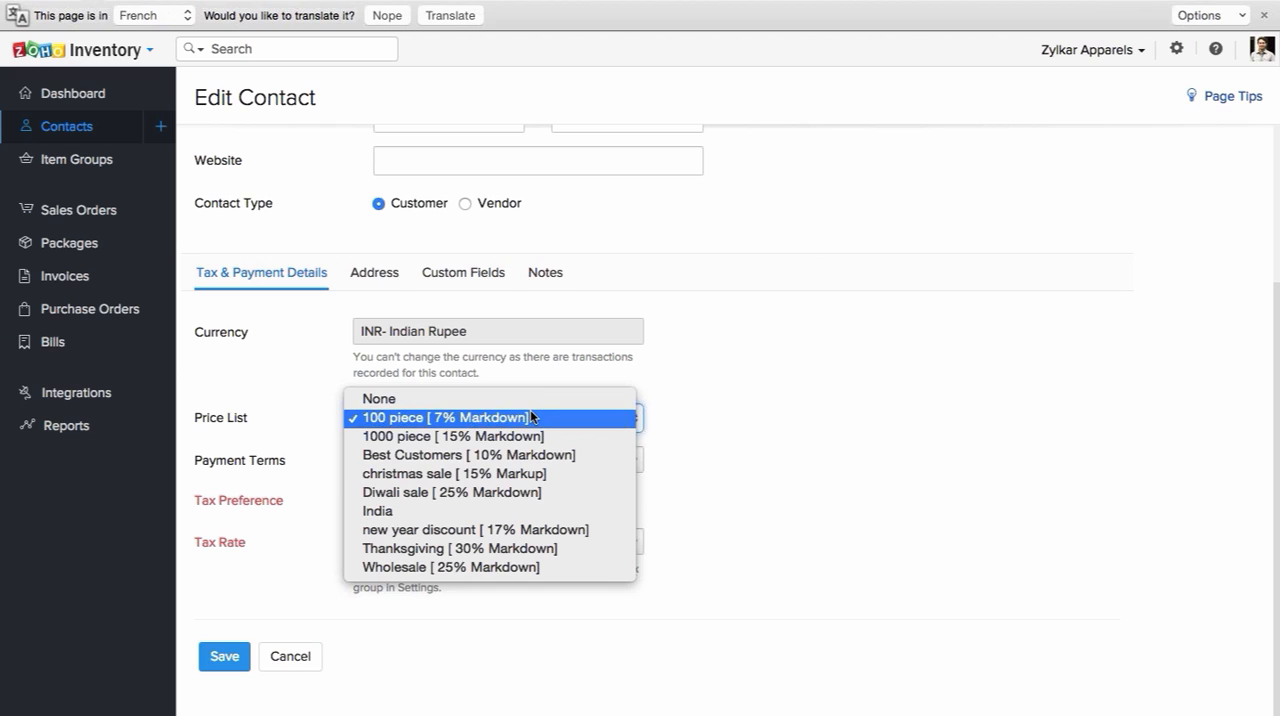
pyautogui.click(837, 375)
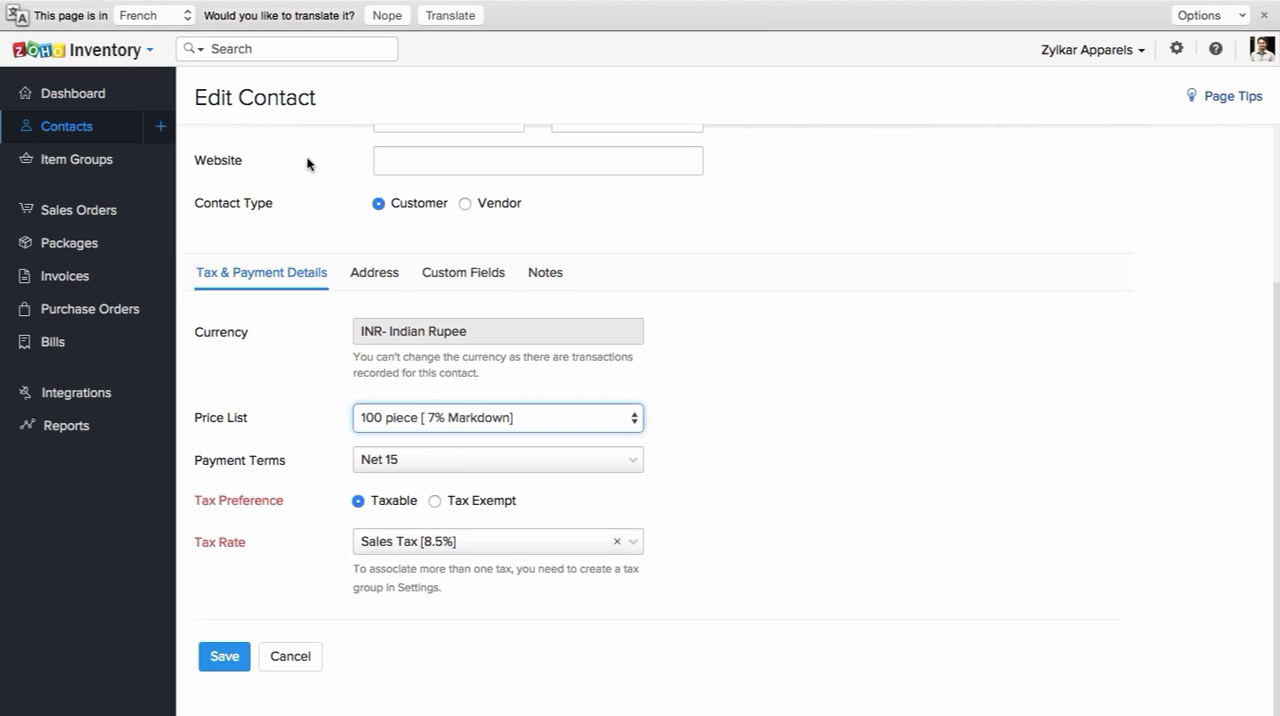
pyautogui.click(92, 104)
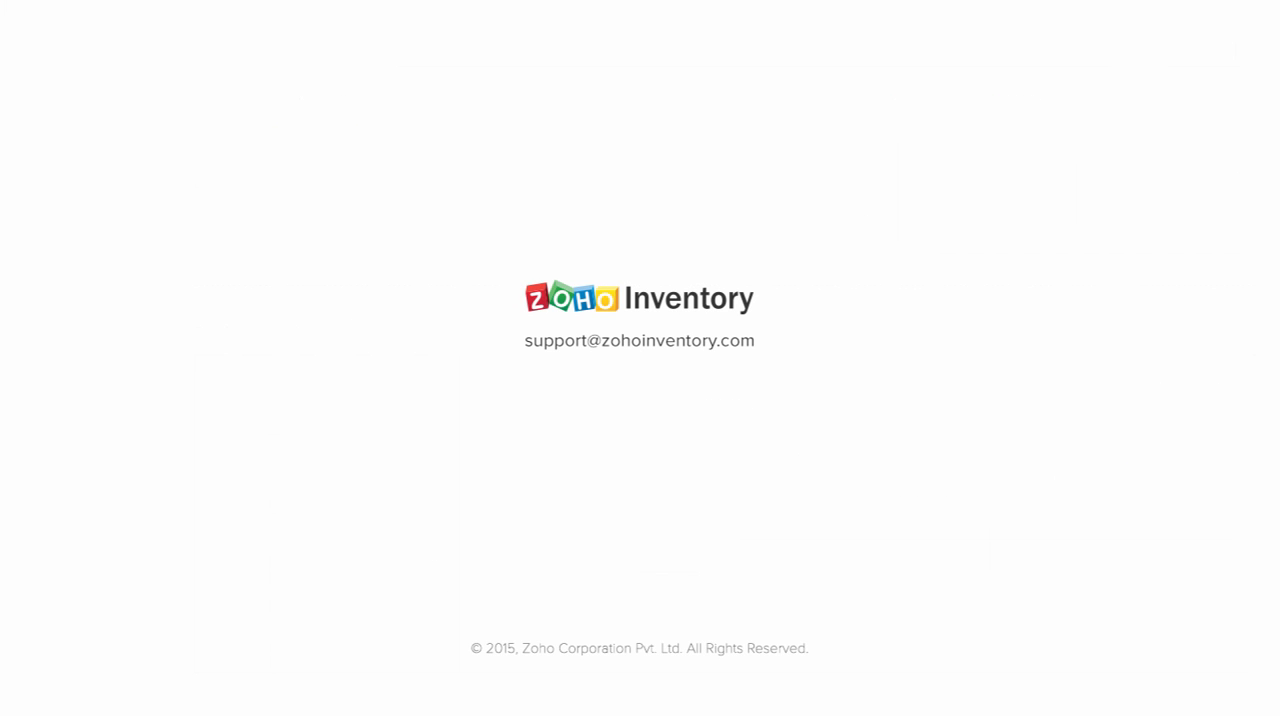